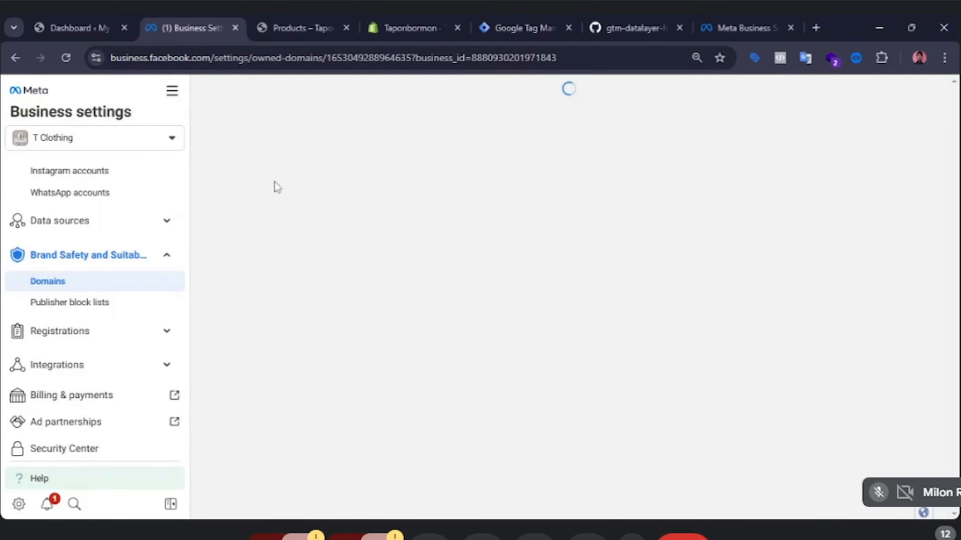
Open the WPCode Global Header and Footer page in the WordPress admin.
{"action": "left_click", "coordinate": [78, 16]}
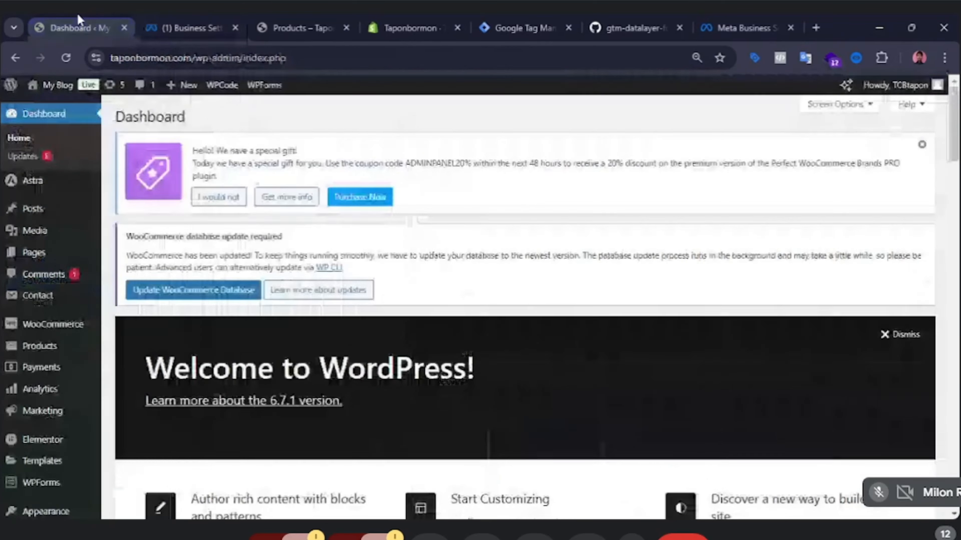
{"action": "scroll", "coordinate": [53, 409], "scroll_direction": "down", "scroll_amount": 7}
{"action": "mouse_move", "coordinate": [54, 415]}
{"action": "scroll", "coordinate": [55, 416], "scroll_direction": "down", "scroll_amount": 3}
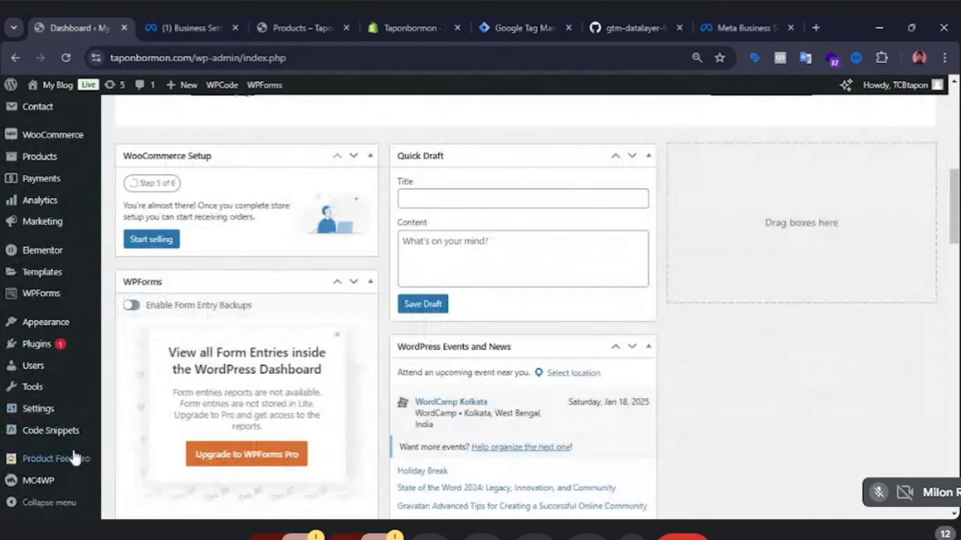
{"action": "mouse_move", "coordinate": [57, 435]}
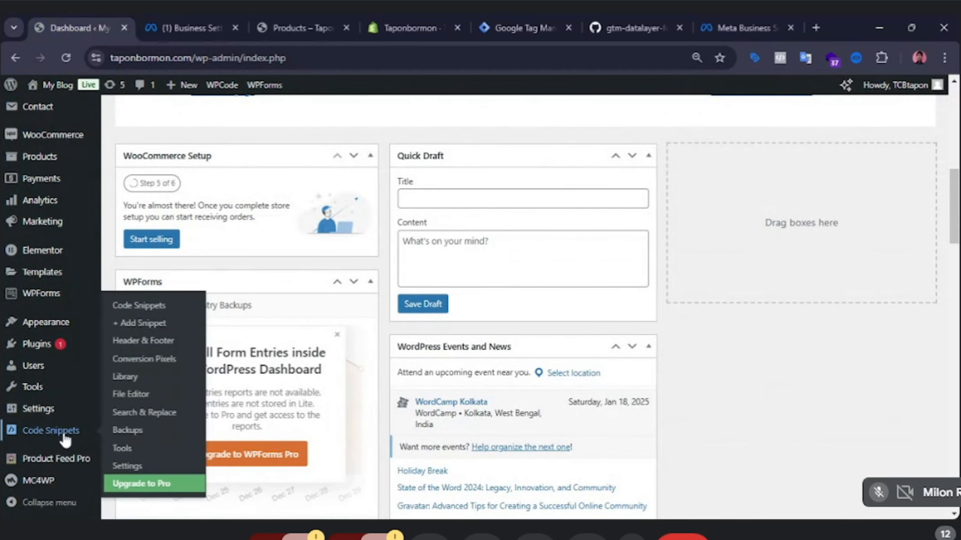
{"action": "left_click", "coordinate": [150, 340]}
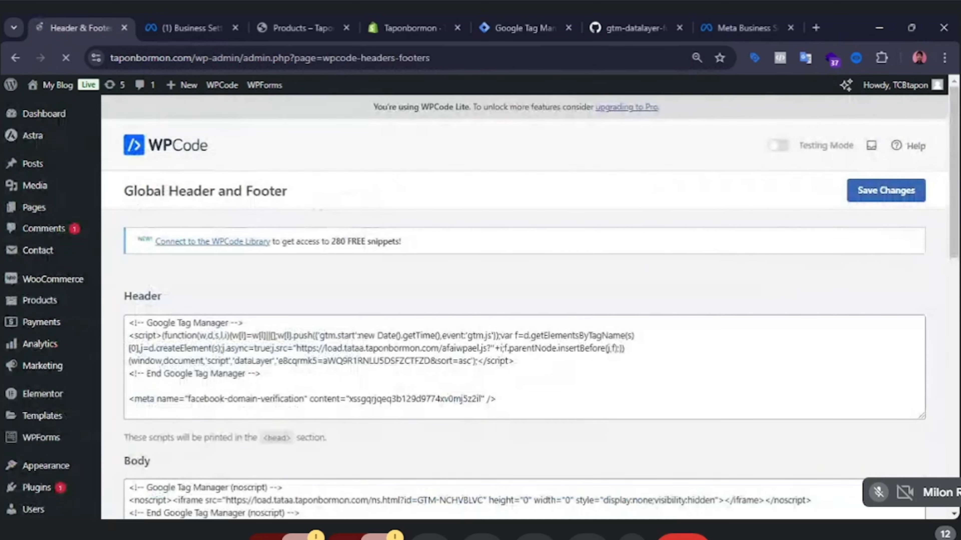
Delete the old facebook-domain-verification meta tag from the header scripts and save the changes.
{"action": "left_click_drag", "start_coordinate": [543, 431], "coordinate": [162, 431]}
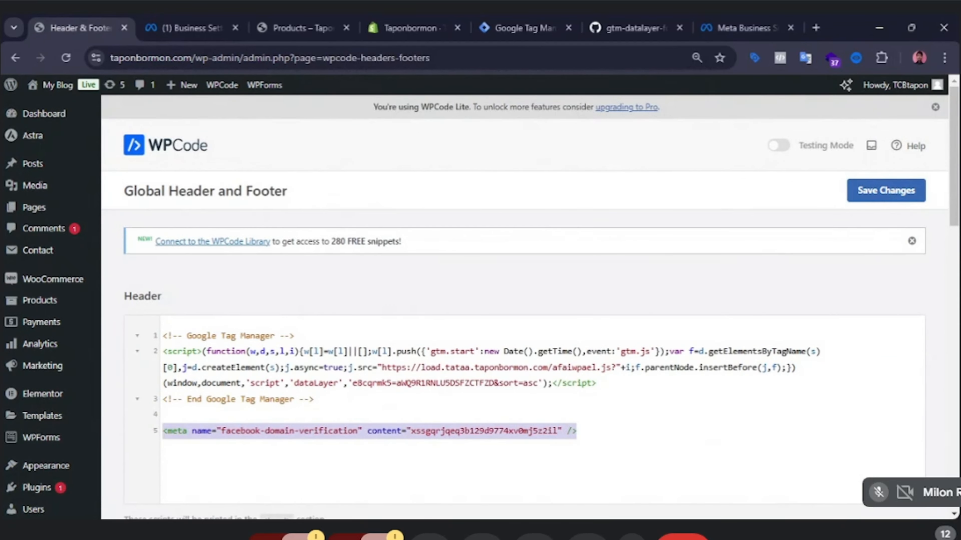
{"action": "key", "text": "Delete"}
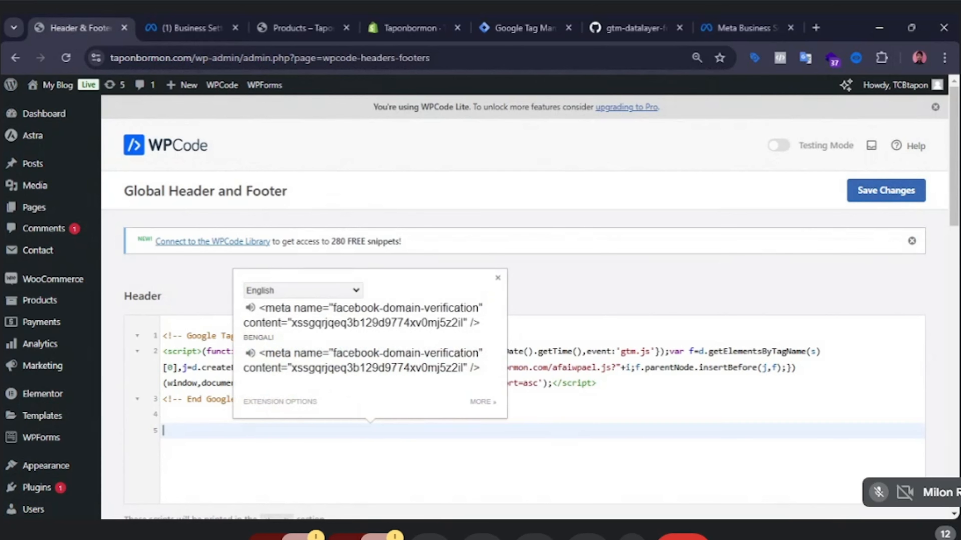
{"action": "left_click", "coordinate": [875, 197]}
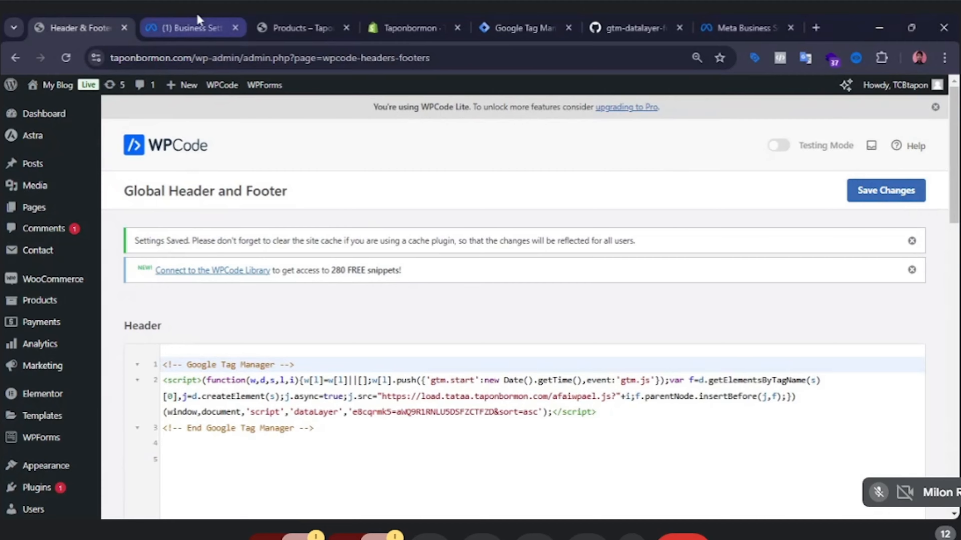
Open the Add a domain dialog for creating a new domain in Meta Business settings.
{"action": "left_click", "coordinate": [195, 27]}
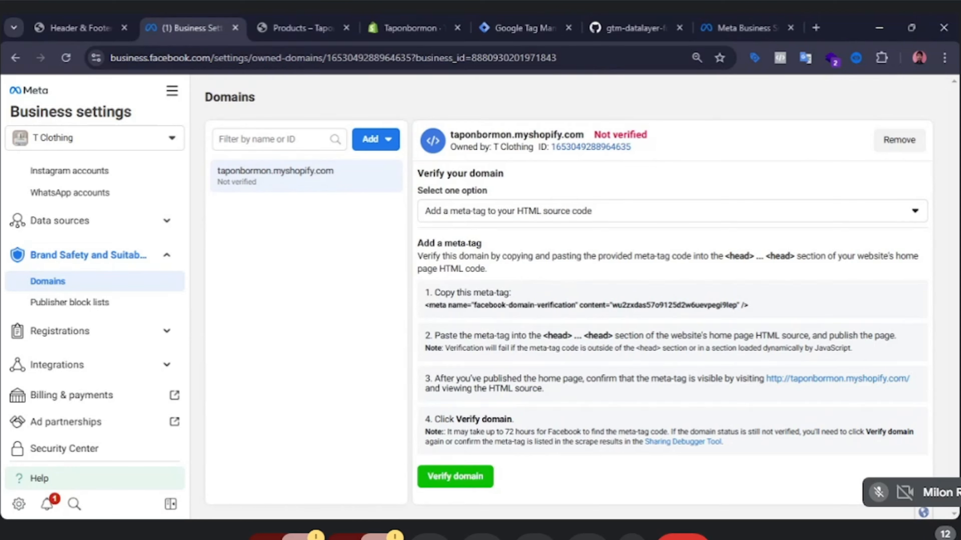
{"action": "left_click", "coordinate": [375, 147]}
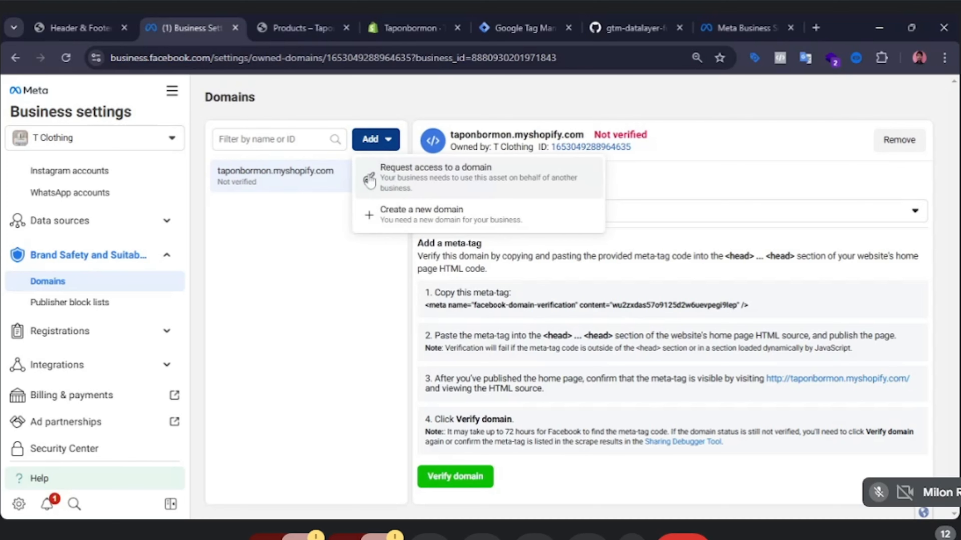
{"action": "left_click", "coordinate": [441, 215]}
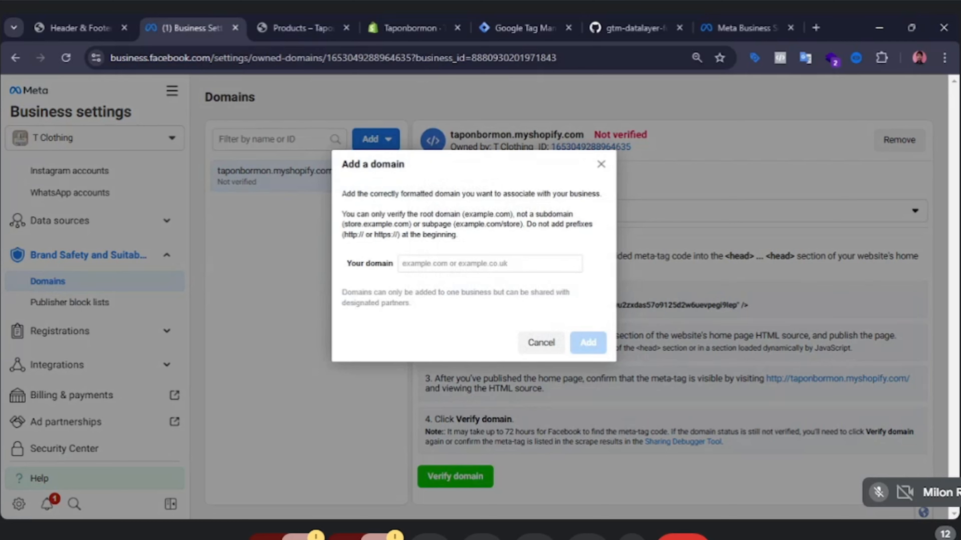
{"action": "left_click", "coordinate": [489, 264]}
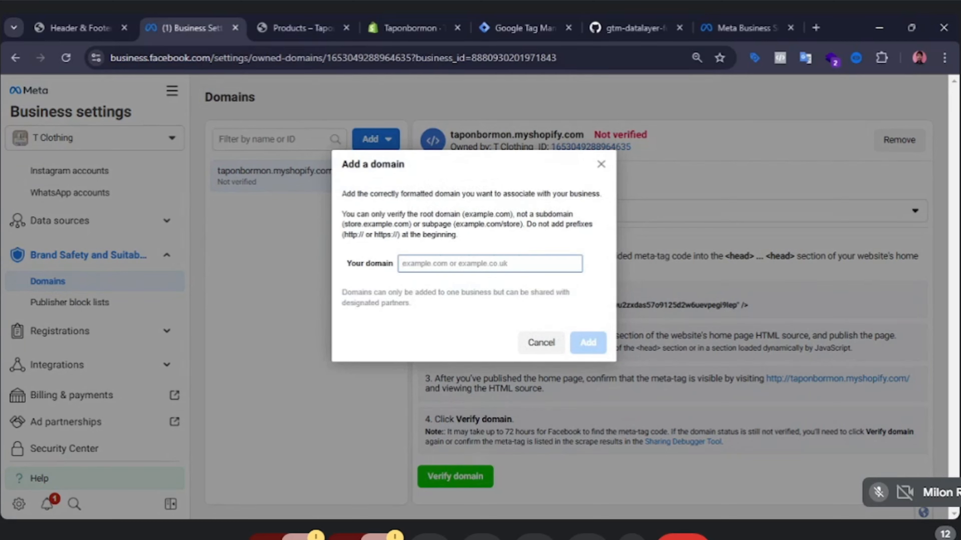
Copy the WordPress site's address from the browser's address bar.
{"action": "left_click", "coordinate": [62, 21]}
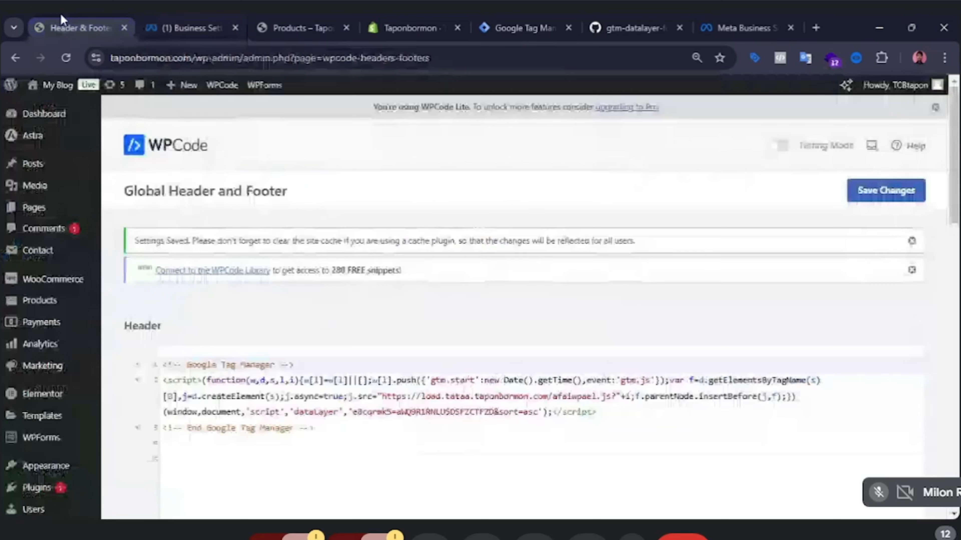
{"action": "left_click_drag", "start_coordinate": [193, 58], "coordinate": [108, 59]}
{"action": "key", "text": "ctrl+c"}
{"action": "left_click", "coordinate": [442, 150]}
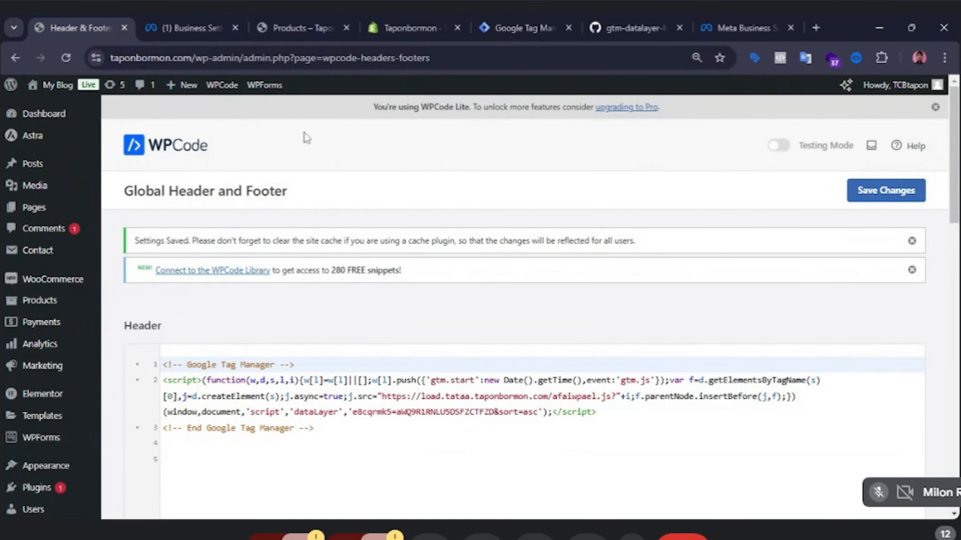
{"action": "left_click", "coordinate": [199, 29]}
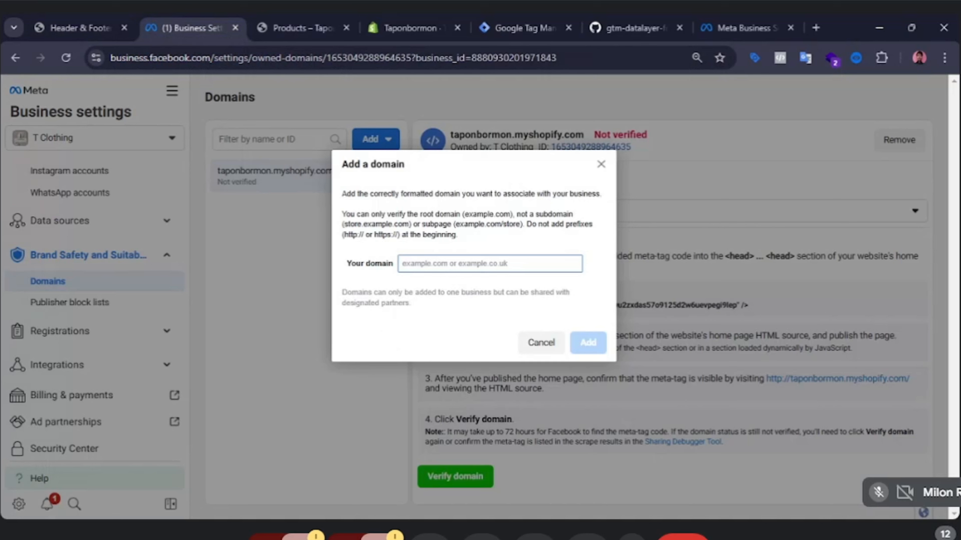
{"action": "key", "text": "ctrl+v"}
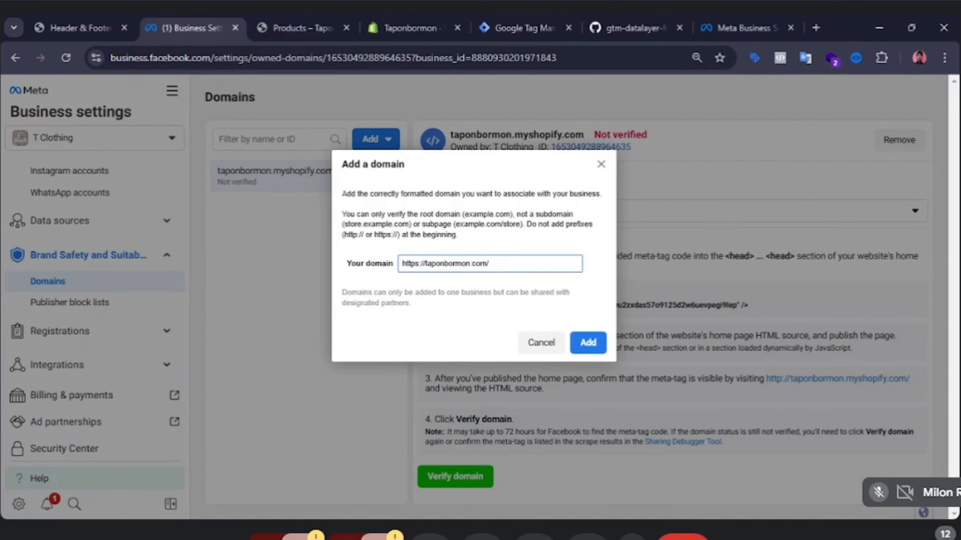
{"action": "left_click_drag", "start_coordinate": [426, 263], "coordinate": [406, 262]}
{"action": "key", "text": "BackSpace"}
{"action": "type", "text": "t"}
{"action": "key", "text": "BackSpace"}
{"action": "key", "text": "BackSpace"}
{"action": "type", "text": "t"}
{"action": "left_click", "coordinate": [594, 344]}
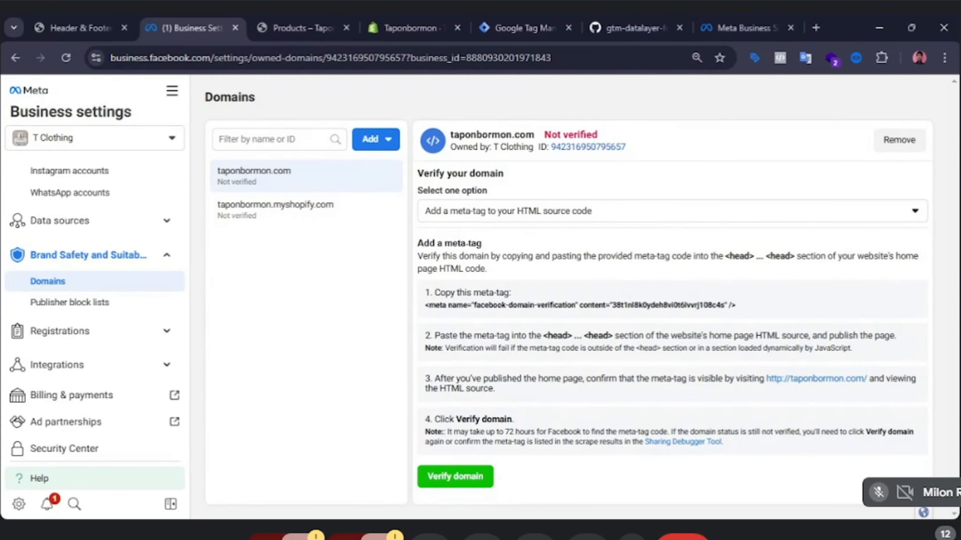
Review the domain verification options, keeping Add a meta-tag to your HTML source code.
{"action": "left_click", "coordinate": [849, 223]}
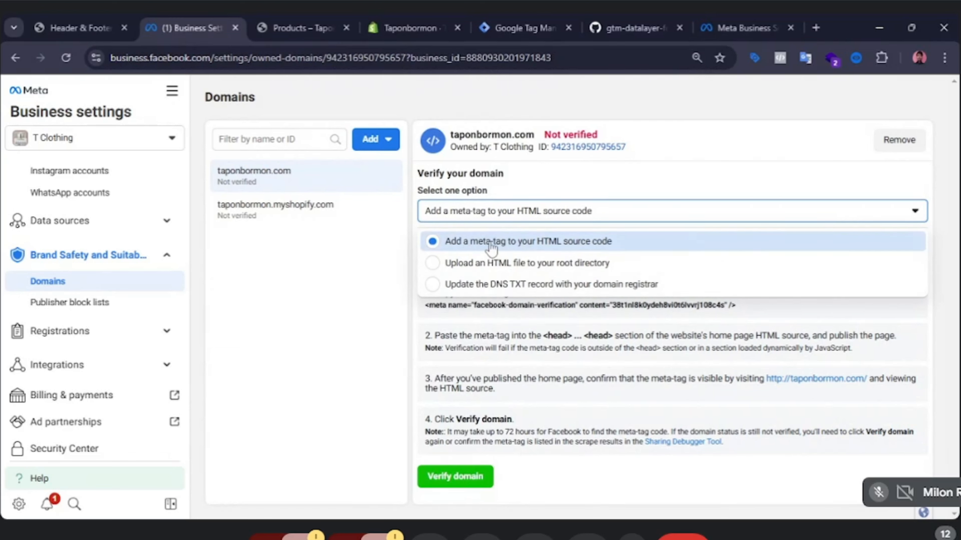
{"action": "left_click", "coordinate": [395, 257]}
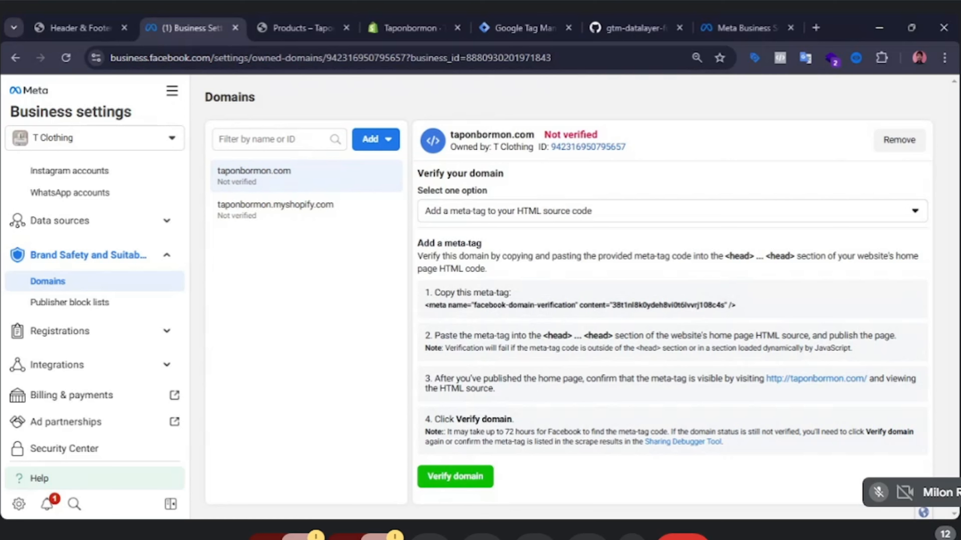
{"action": "left_click_drag", "start_coordinate": [718, 257], "coordinate": [789, 257]}
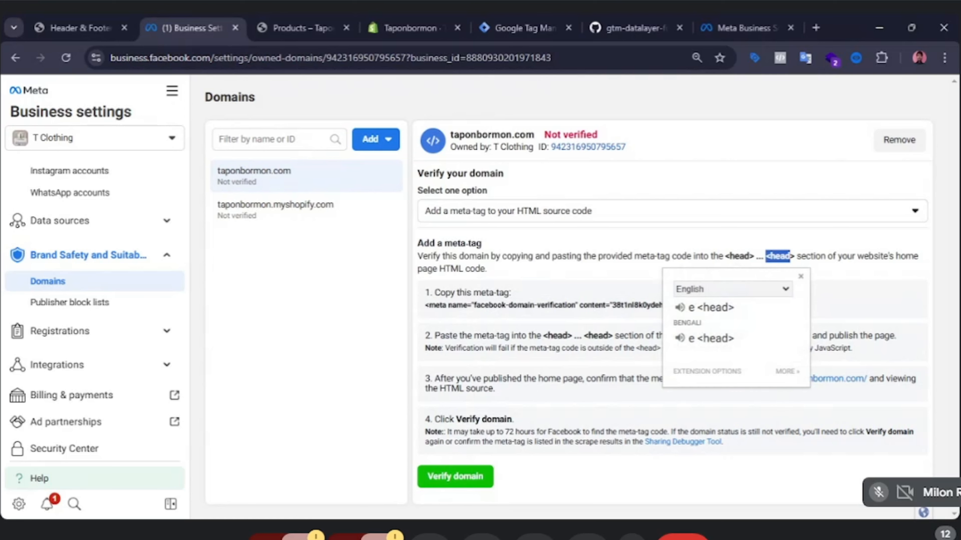
{"action": "left_click", "coordinate": [598, 277]}
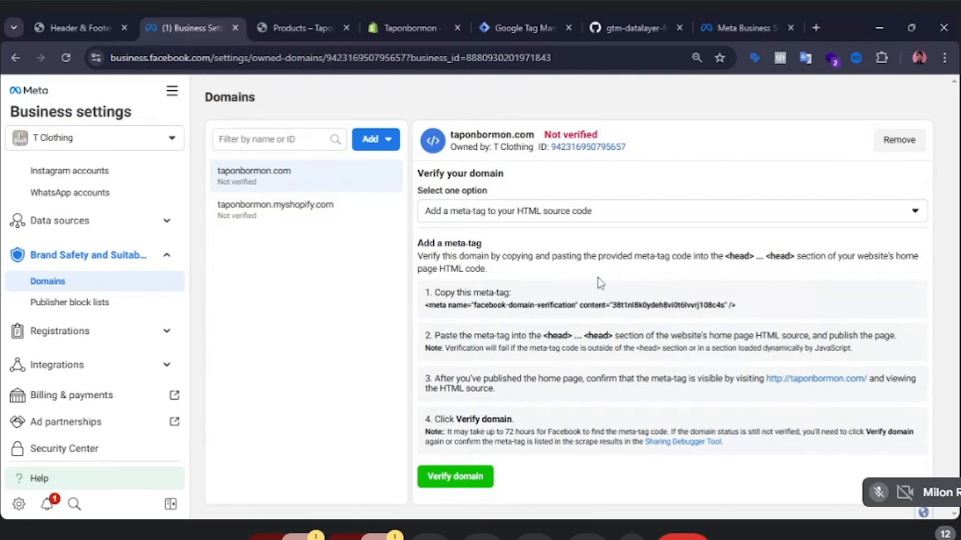
Reopen the WPCode Header and Footer page and place the cursor on the empty header line 5.
{"action": "left_click", "coordinate": [530, 311]}
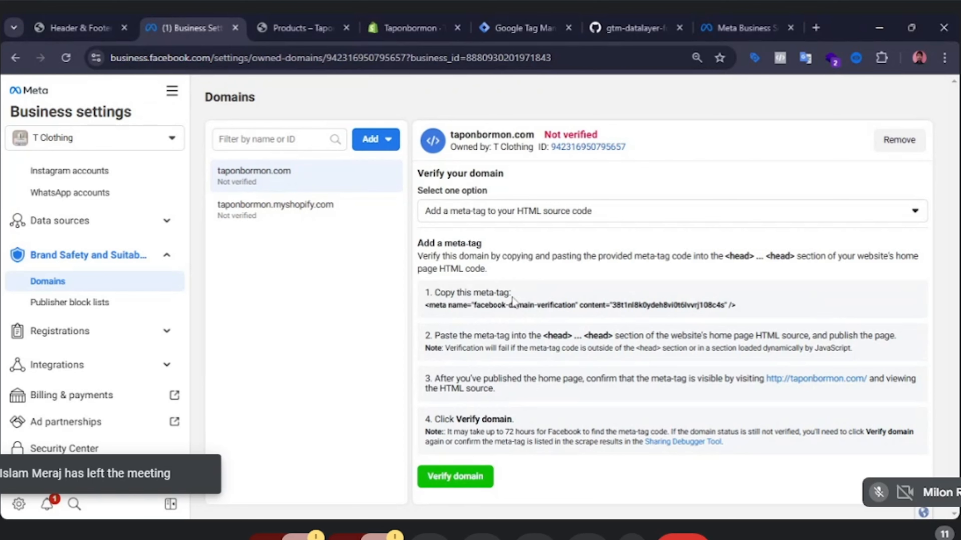
{"action": "left_click", "coordinate": [89, 14]}
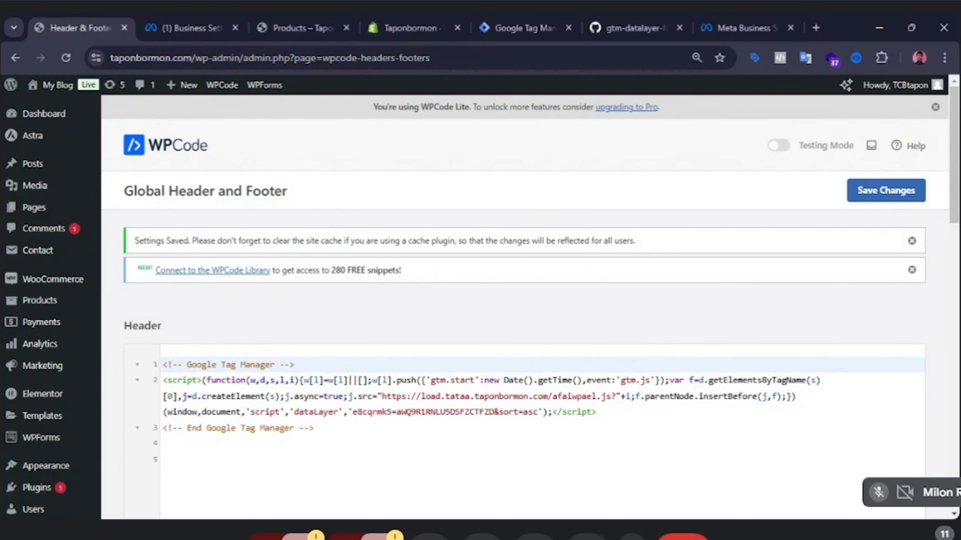
{"action": "scroll", "coordinate": [71, 303], "scroll_direction": "down", "scroll_amount": 8}
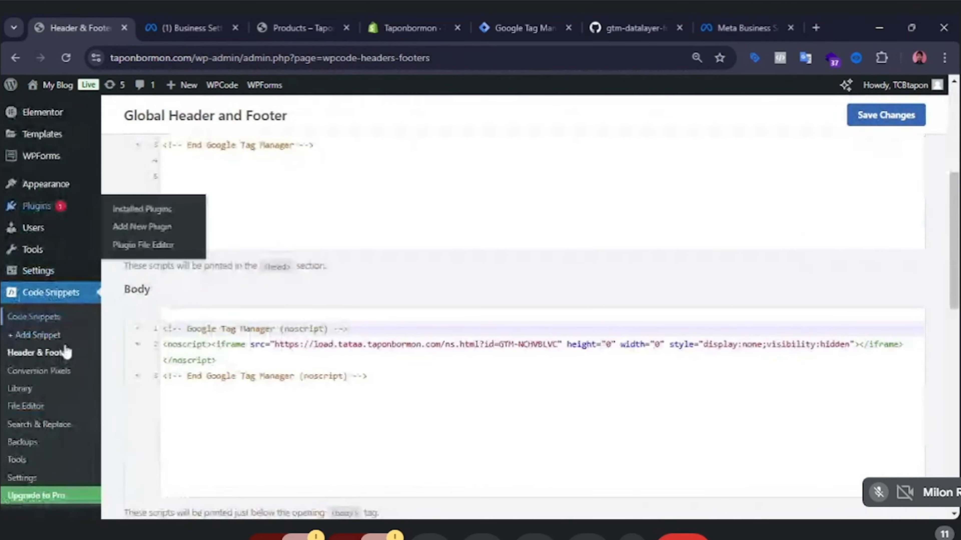
{"action": "mouse_move", "coordinate": [67, 187]}
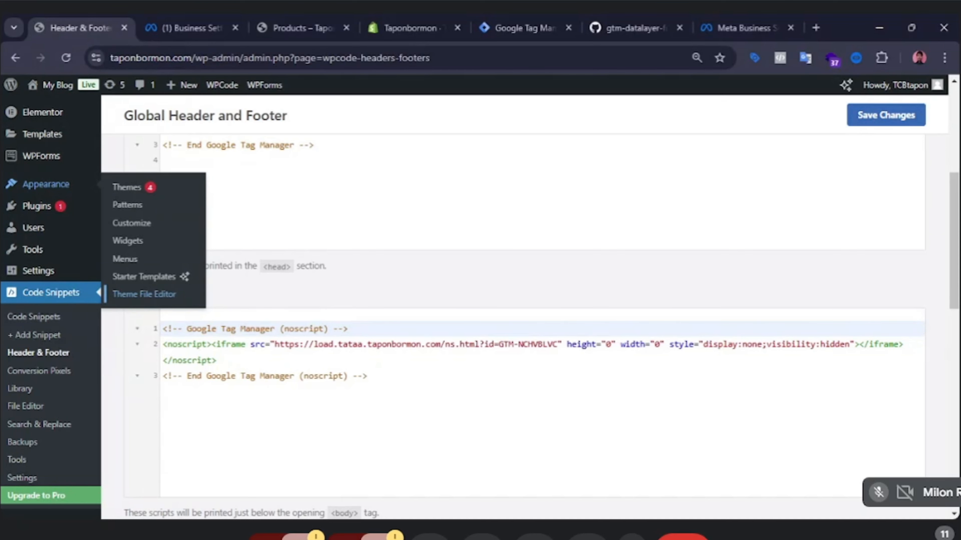
{"action": "scroll", "coordinate": [128, 424], "scroll_direction": "down", "scroll_amount": 3}
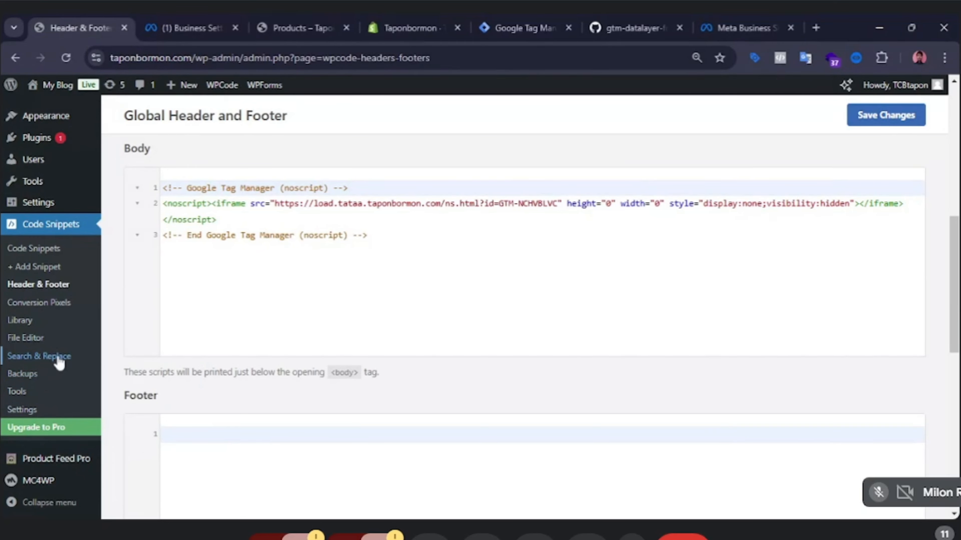
{"action": "left_click", "coordinate": [39, 286]}
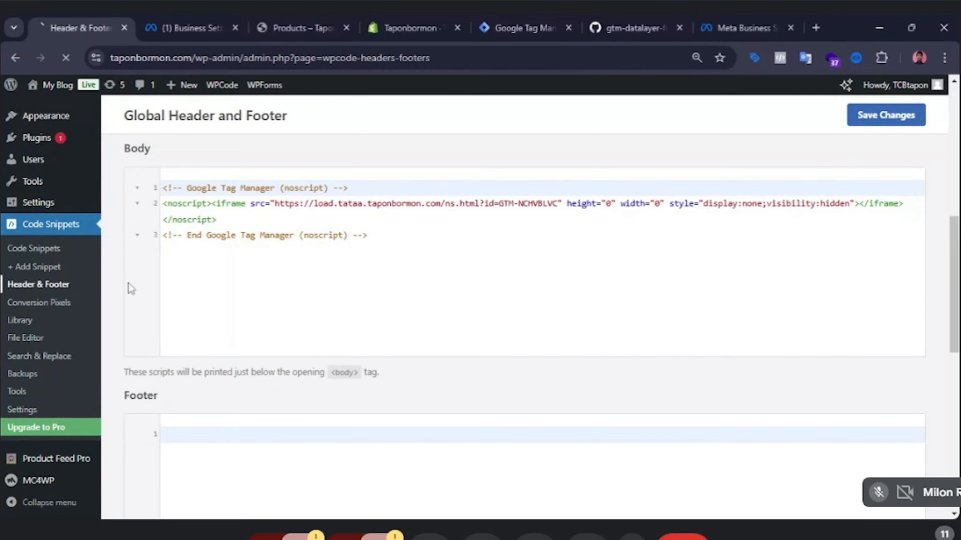
{"action": "scroll", "coordinate": [257, 328], "scroll_direction": "down", "scroll_amount": 2}
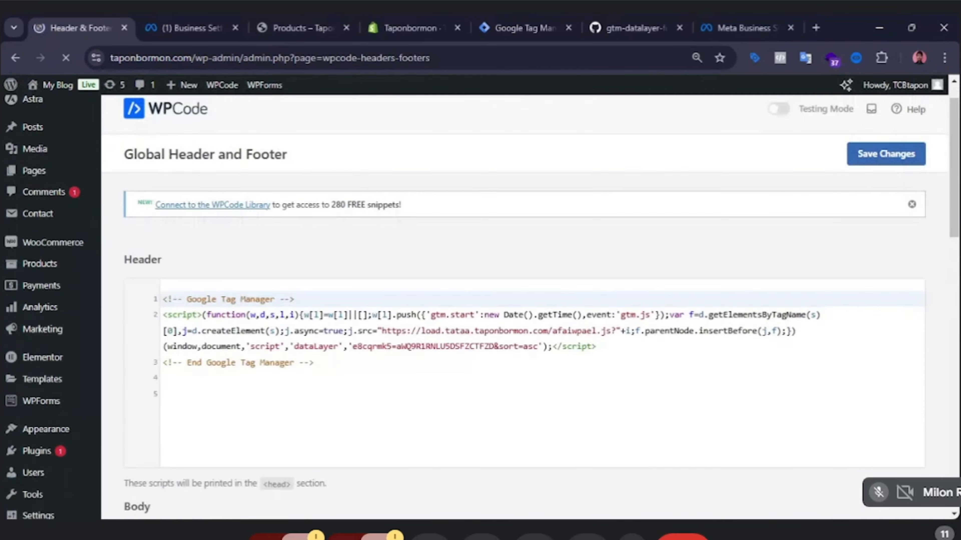
{"action": "left_click", "coordinate": [254, 314]}
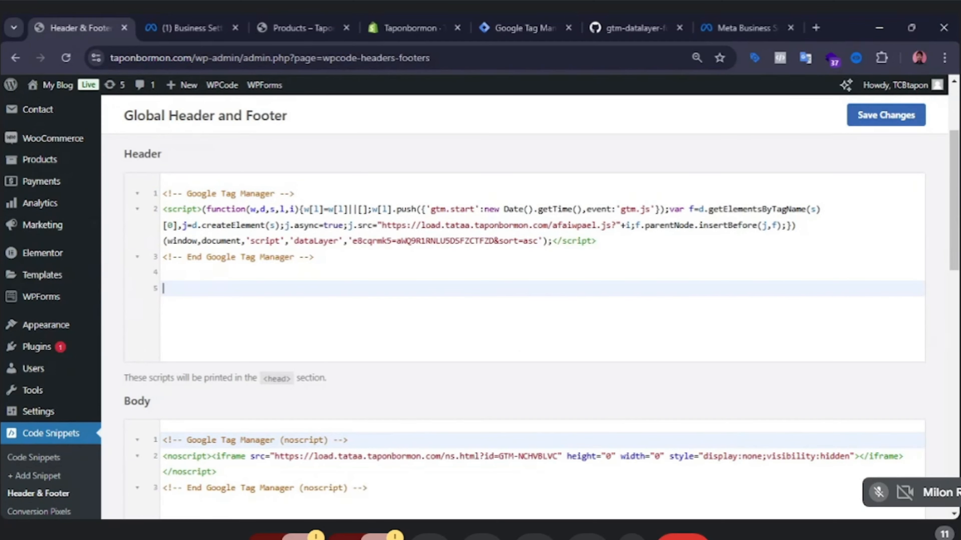
Copy the new facebook-domain-verification meta tag, paste it into header line 5, and save the changes.
{"action": "left_click", "coordinate": [193, 28]}
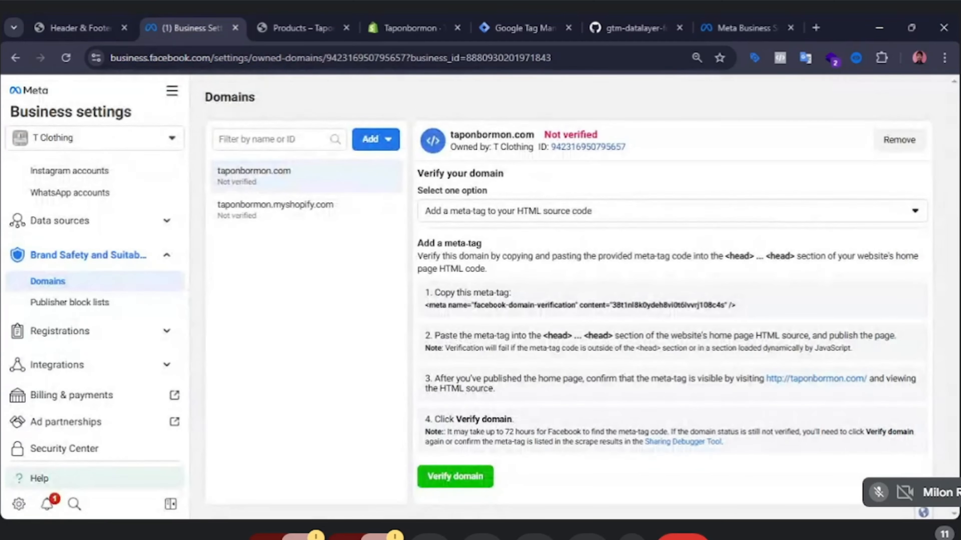
{"action": "left_click", "coordinate": [540, 307]}
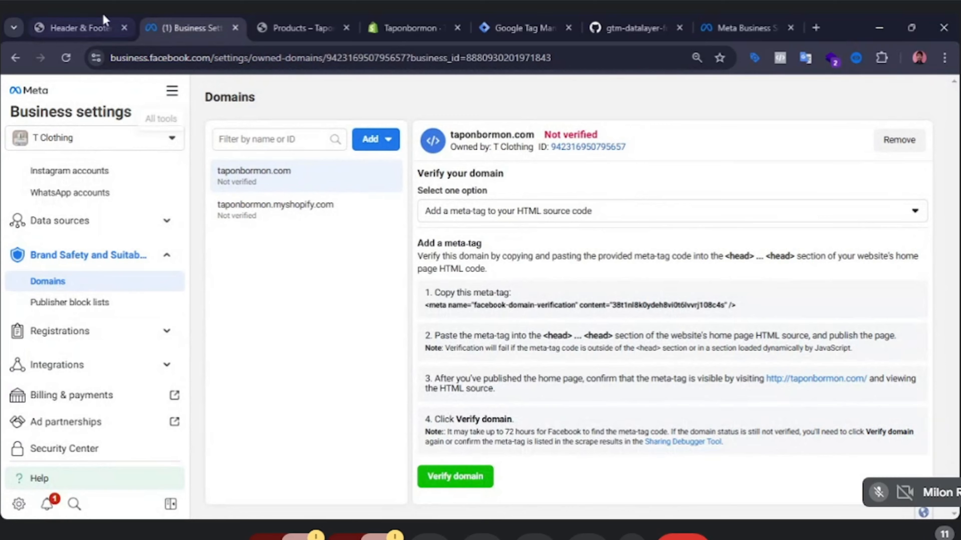
{"action": "left_click", "coordinate": [88, 17]}
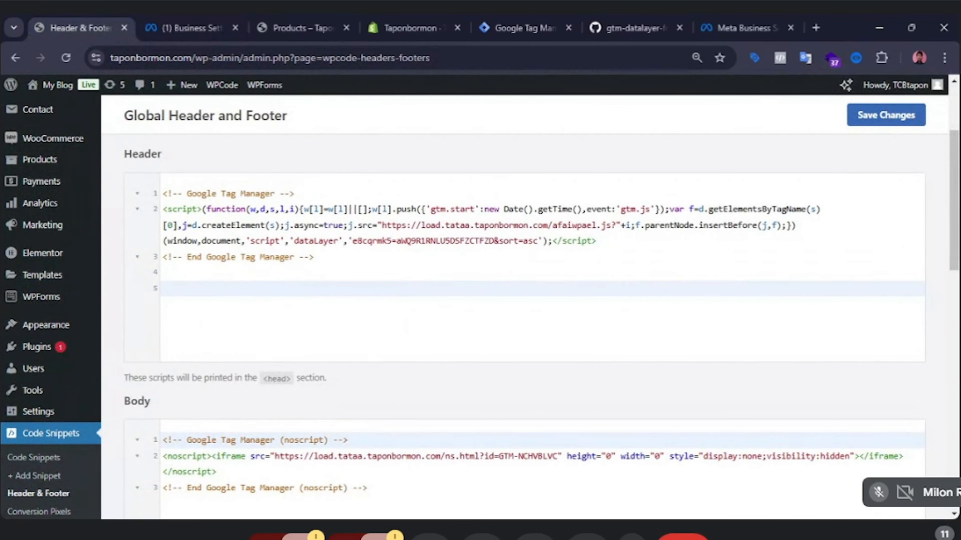
{"action": "key", "text": "ctrl+v"}
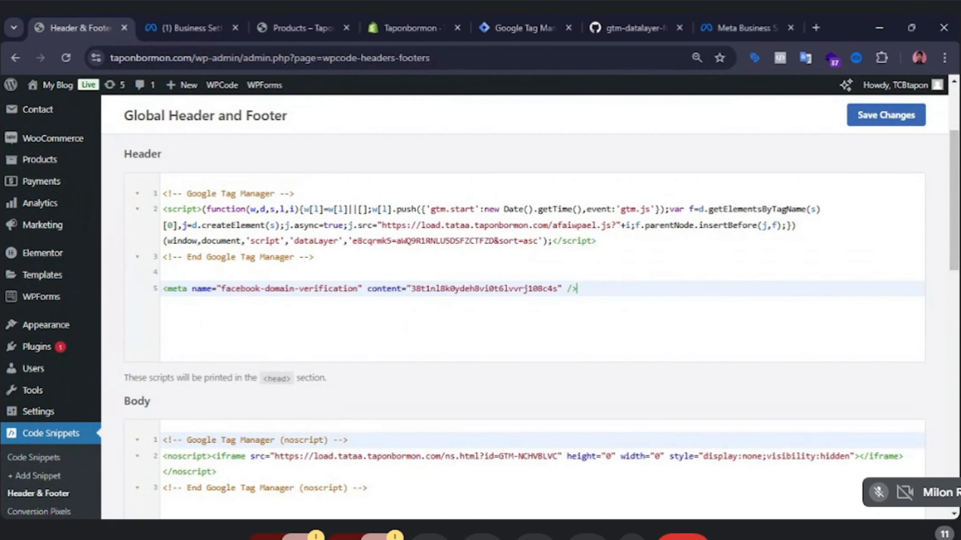
{"action": "scroll", "coordinate": [529, 265], "scroll_direction": "up", "scroll_amount": 4}
{"action": "left_click", "coordinate": [887, 192]}
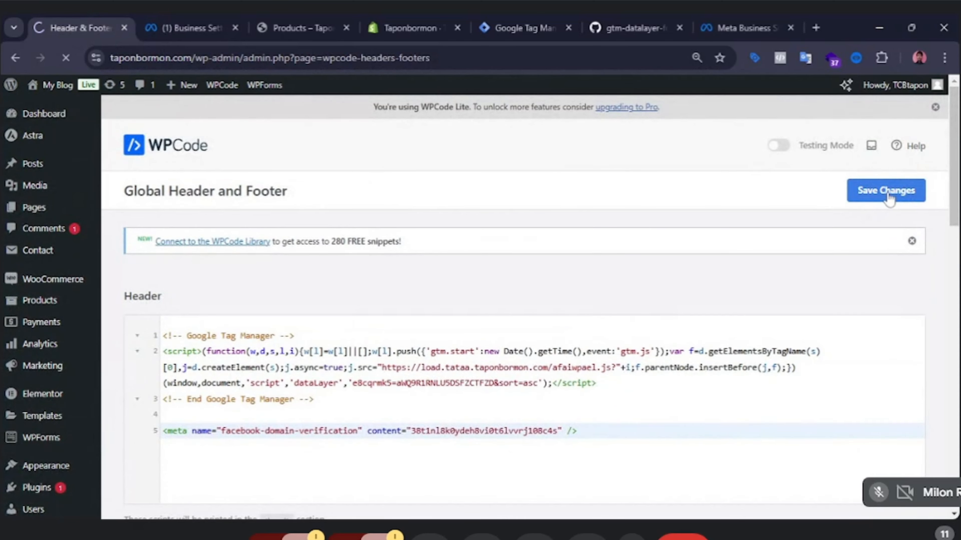
Open the taponbormon.com home page link from the verification instructions to check the published meta tag.
{"action": "scroll", "coordinate": [334, 291], "scroll_direction": "down", "scroll_amount": 5}
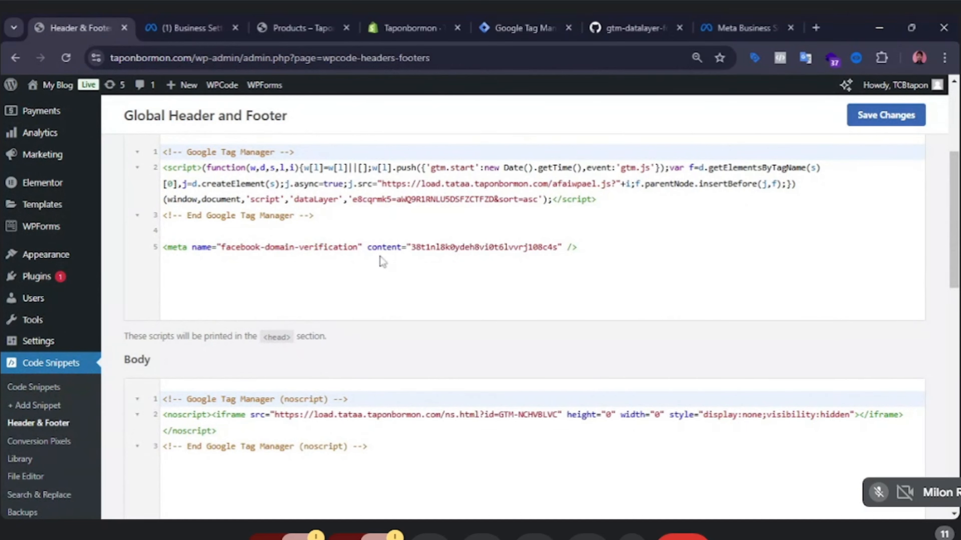
{"action": "left_click", "coordinate": [188, 15]}
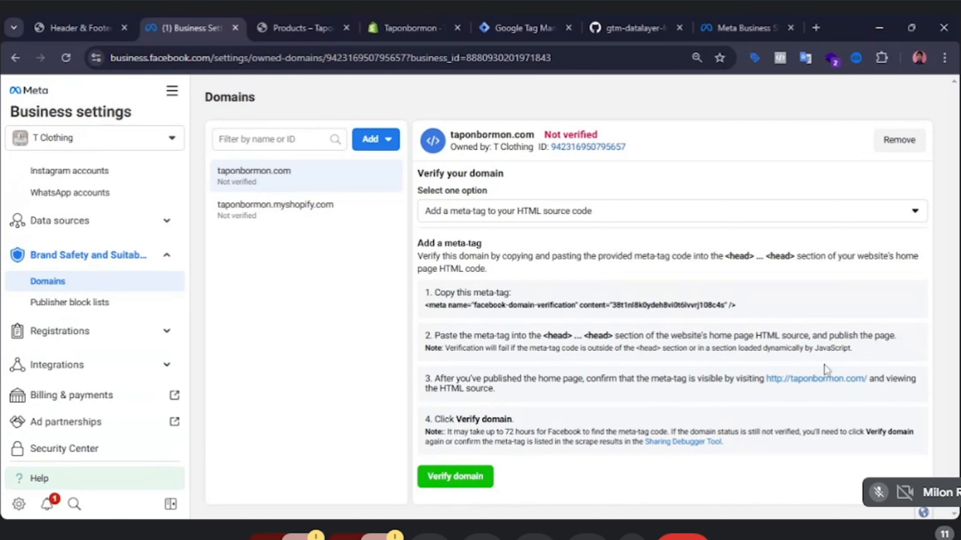
{"action": "left_click", "coordinate": [813, 381]}
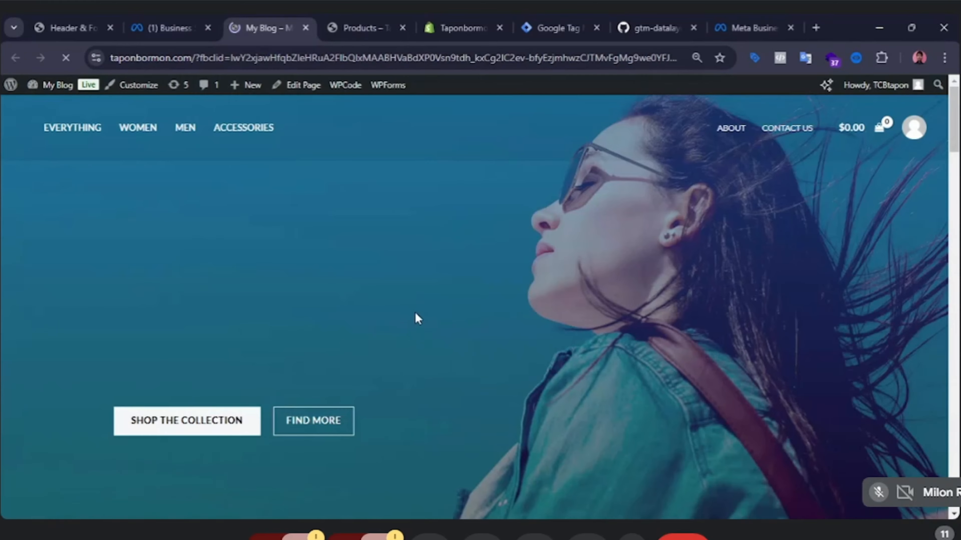
Browse the taponbormon.com home page and the Accessories category page to check the live site.
{"action": "scroll", "coordinate": [415, 313], "scroll_direction": "down", "scroll_amount": 5}
{"action": "scroll", "coordinate": [415, 313], "scroll_direction": "down", "scroll_amount": 10}
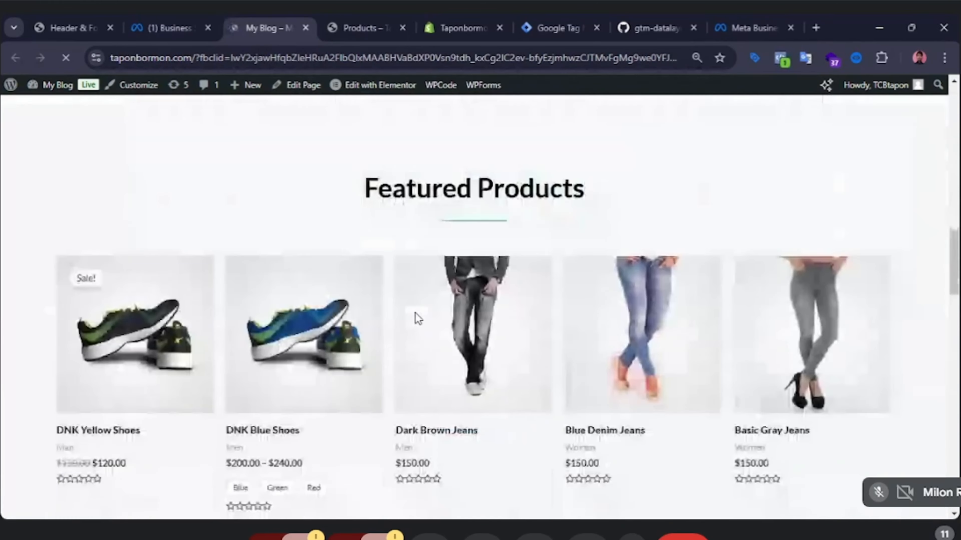
{"action": "scroll", "coordinate": [416, 320], "scroll_direction": "down", "scroll_amount": 15}
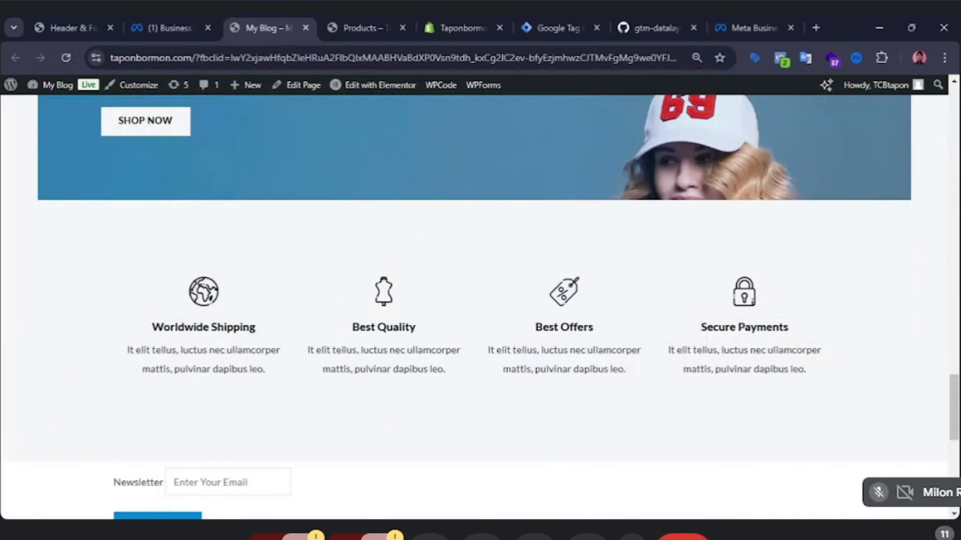
{"action": "scroll", "coordinate": [417, 320], "scroll_direction": "up", "scroll_amount": 8}
{"action": "scroll", "coordinate": [417, 320], "scroll_direction": "up", "scroll_amount": 20}
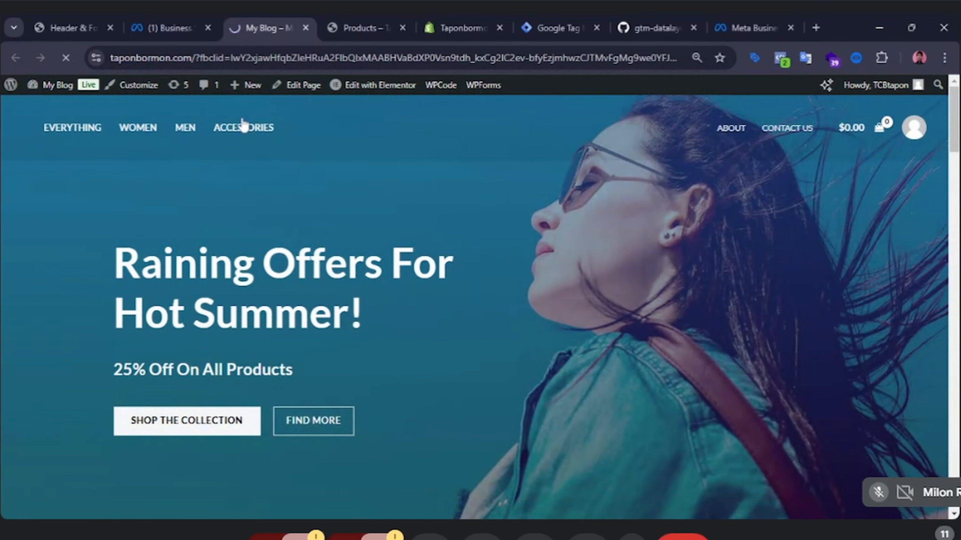
{"action": "left_click", "coordinate": [305, 144]}
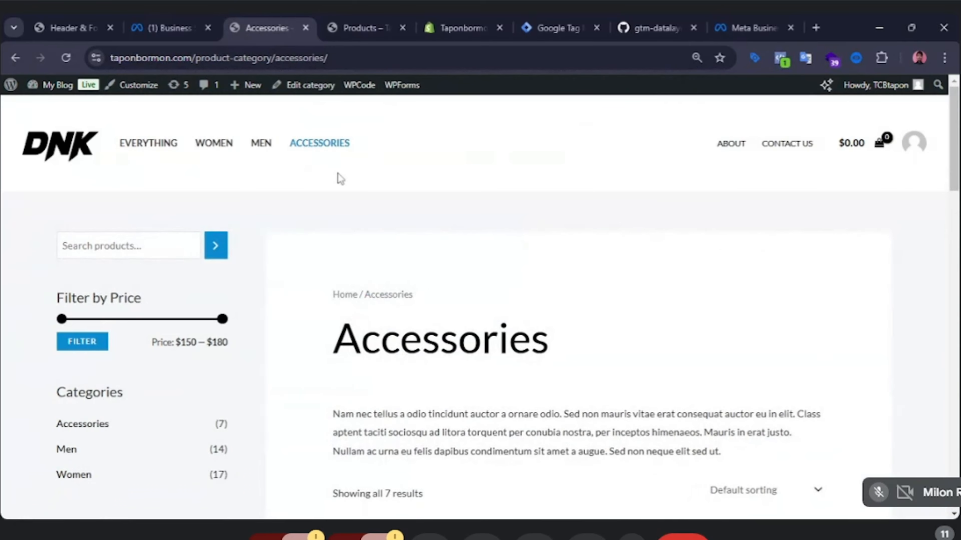
{"action": "scroll", "coordinate": [340, 174], "scroll_direction": "down", "scroll_amount": 5}
{"action": "scroll", "coordinate": [341, 175], "scroll_direction": "down", "scroll_amount": 20}
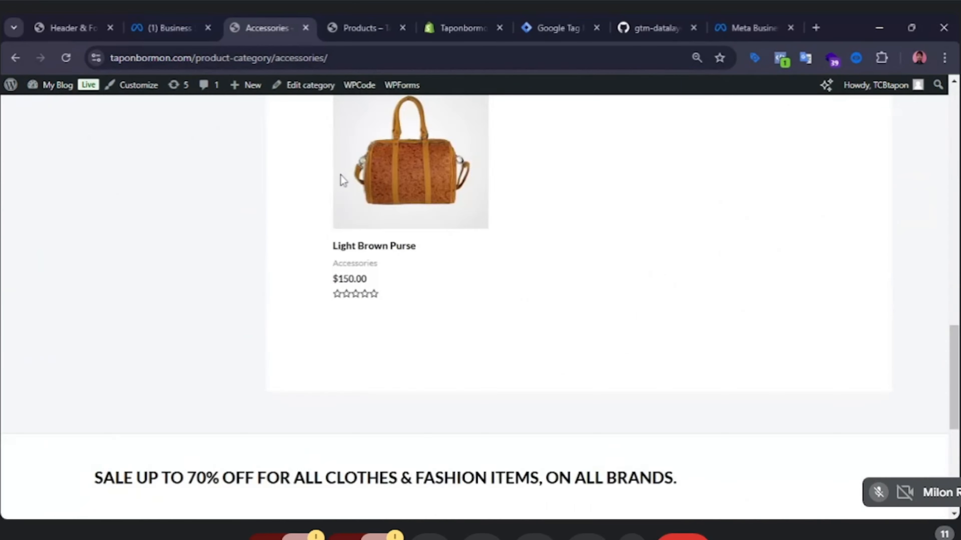
{"action": "scroll", "coordinate": [341, 176], "scroll_direction": "up", "scroll_amount": 15}
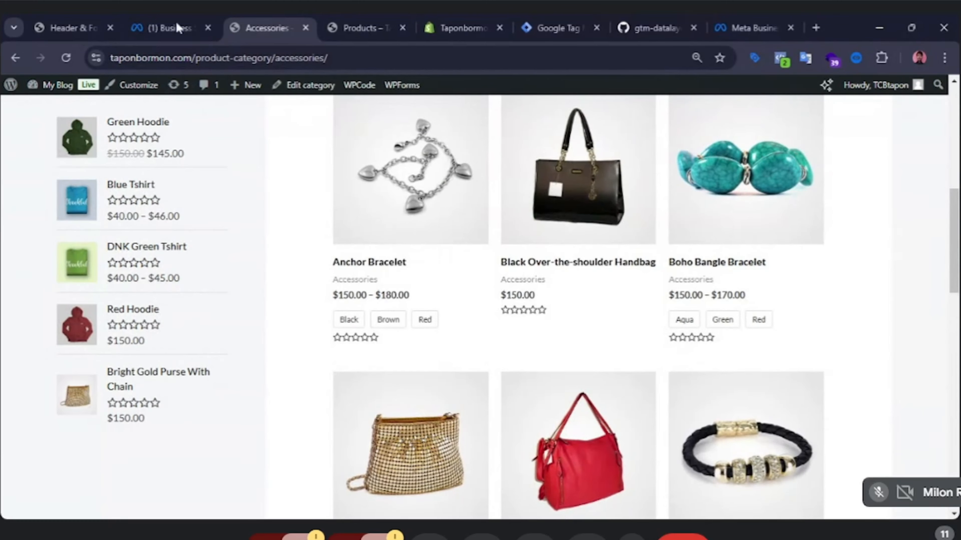
Verify the taponbormon.com domain in Meta Business settings and close the confirmation dialog.
{"action": "left_click", "coordinate": [169, 16]}
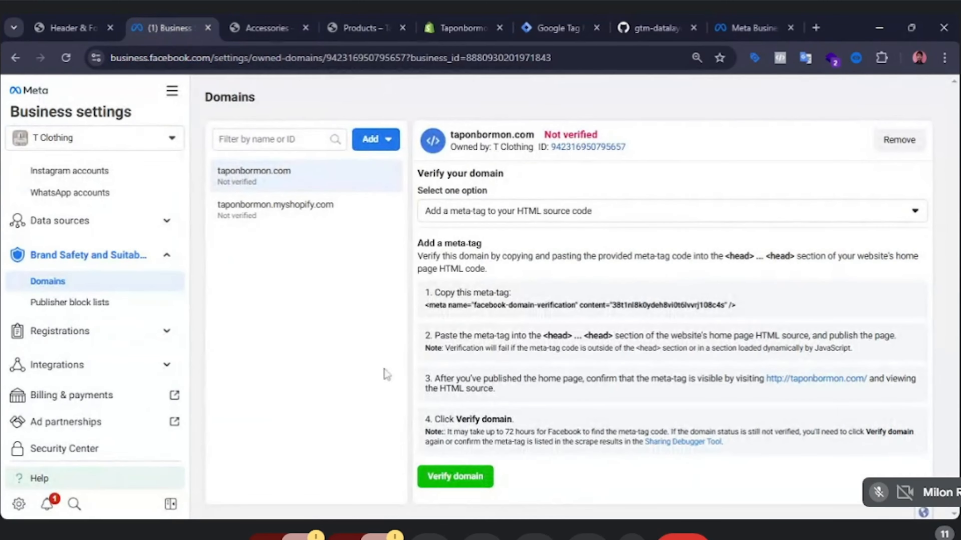
{"action": "left_click", "coordinate": [475, 488]}
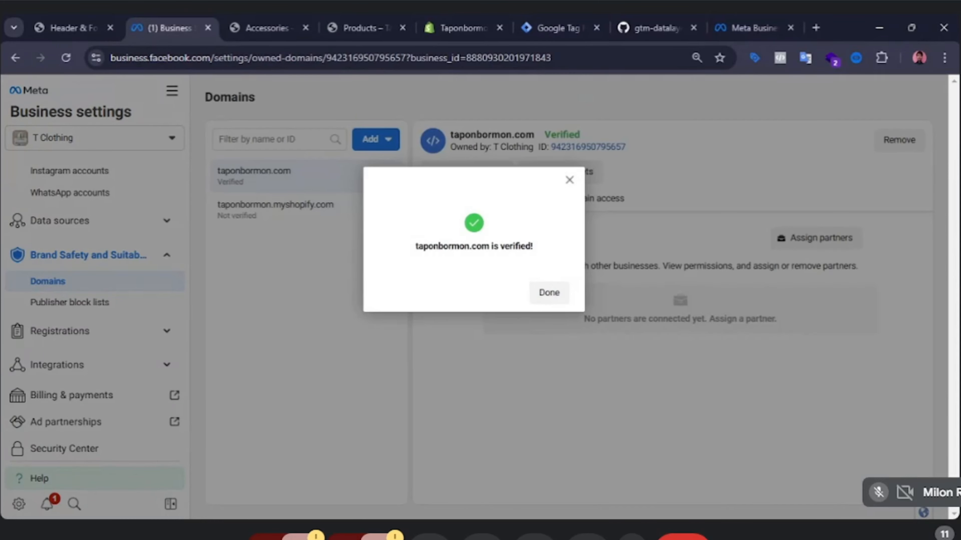
{"action": "left_click", "coordinate": [549, 294]}
{"action": "left_click_drag", "start_coordinate": [550, 148], "coordinate": [550, 135]}
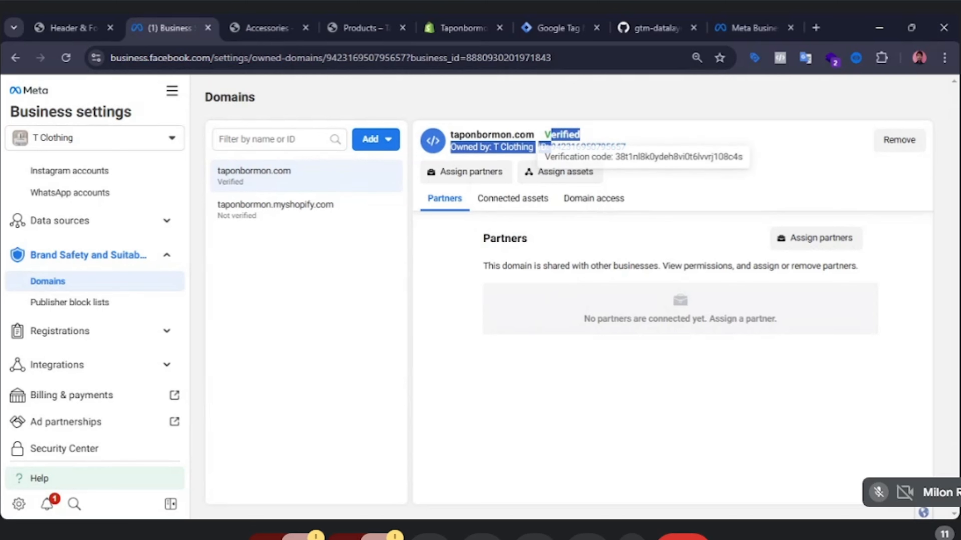
{"action": "left_click", "coordinate": [703, 141]}
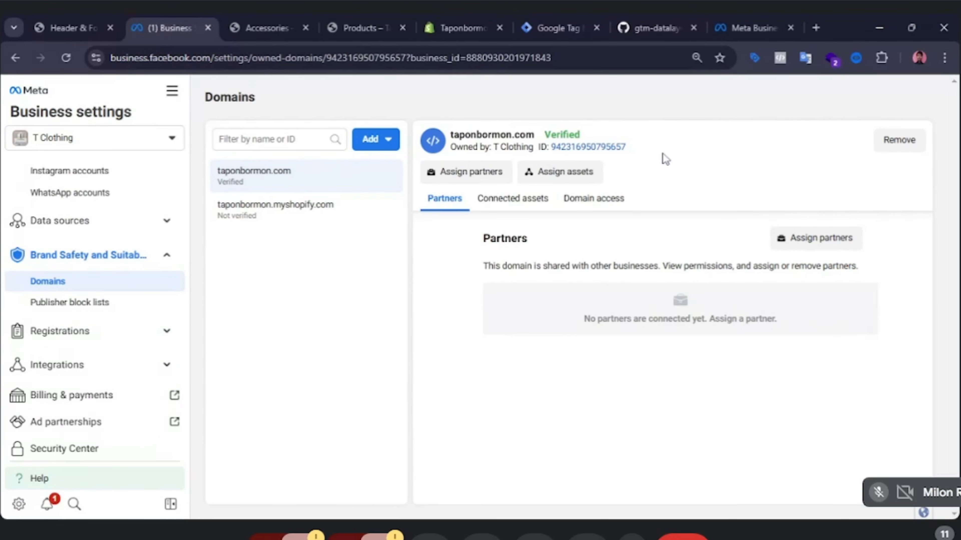
Open the Astra theme's header.php file in the WordPress Theme File Editor.
{"action": "left_click", "coordinate": [75, 16]}
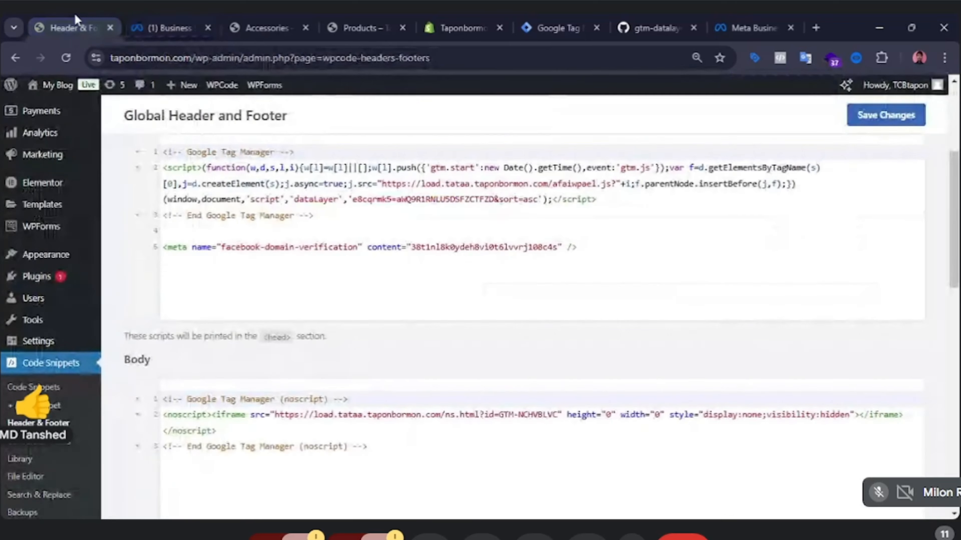
{"action": "scroll", "coordinate": [62, 333], "scroll_direction": "up", "scroll_amount": 2}
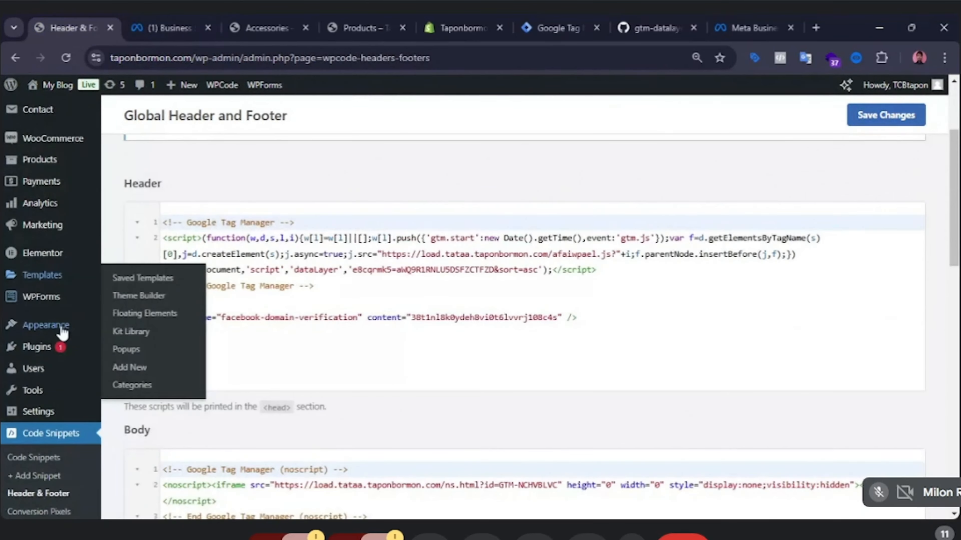
{"action": "mouse_move", "coordinate": [62, 332]}
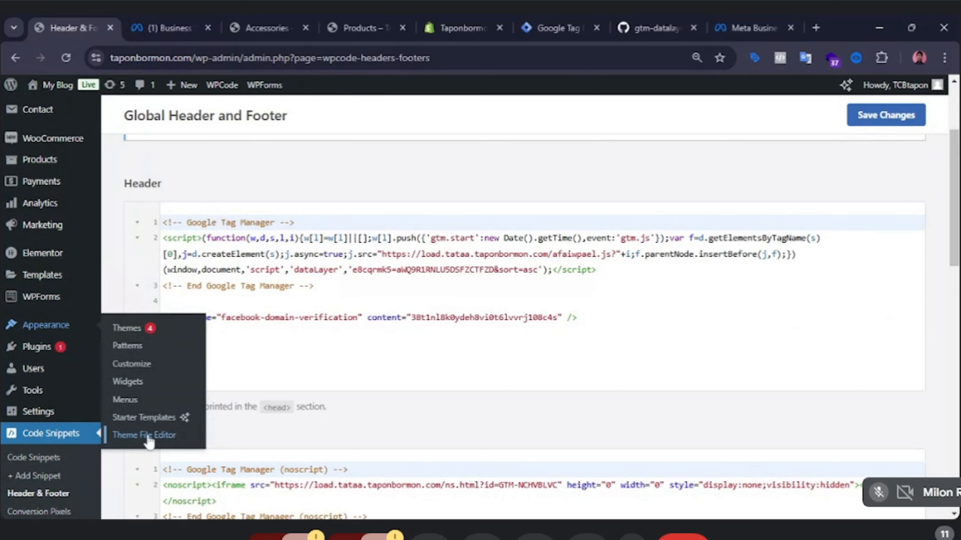
{"action": "left_click", "coordinate": [156, 439]}
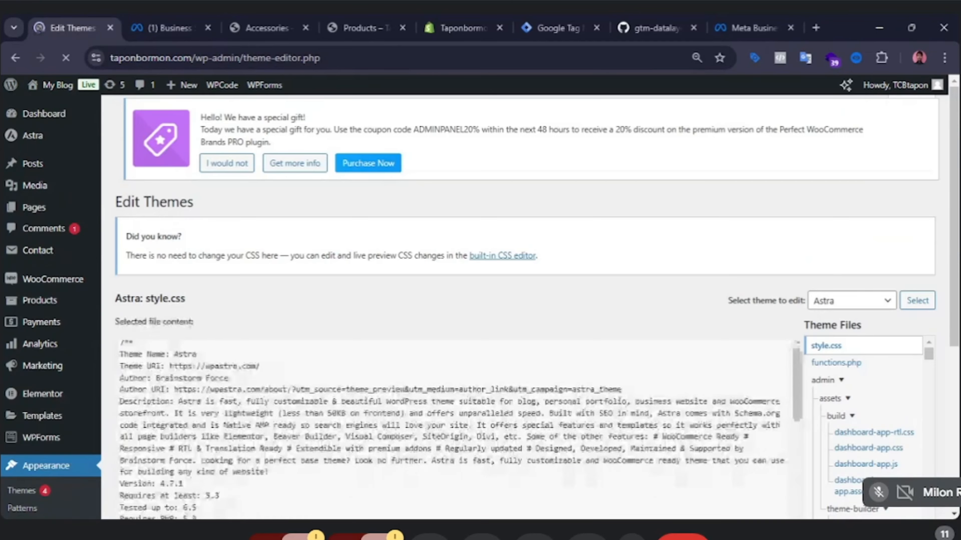
{"action": "scroll", "coordinate": [855, 427], "scroll_direction": "down", "scroll_amount": 3}
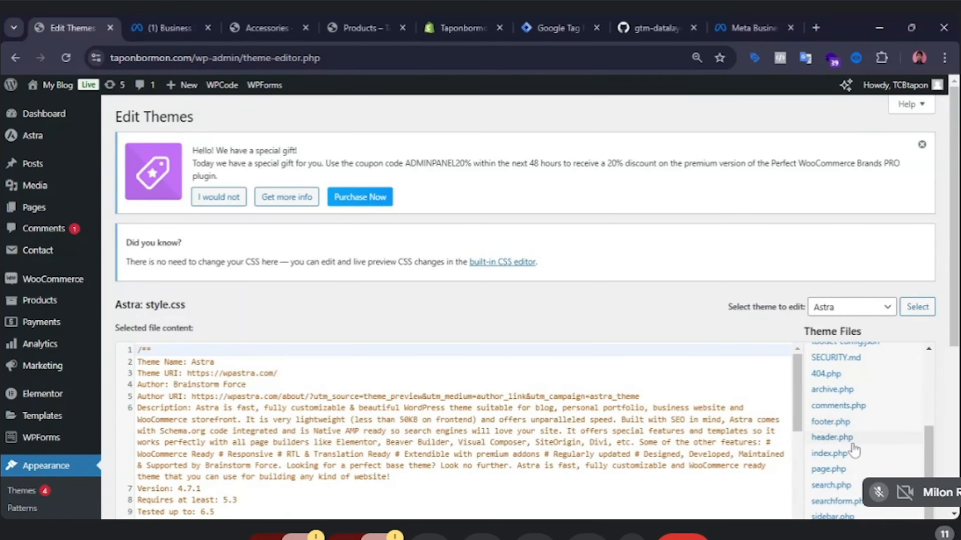
{"action": "left_click", "coordinate": [840, 439]}
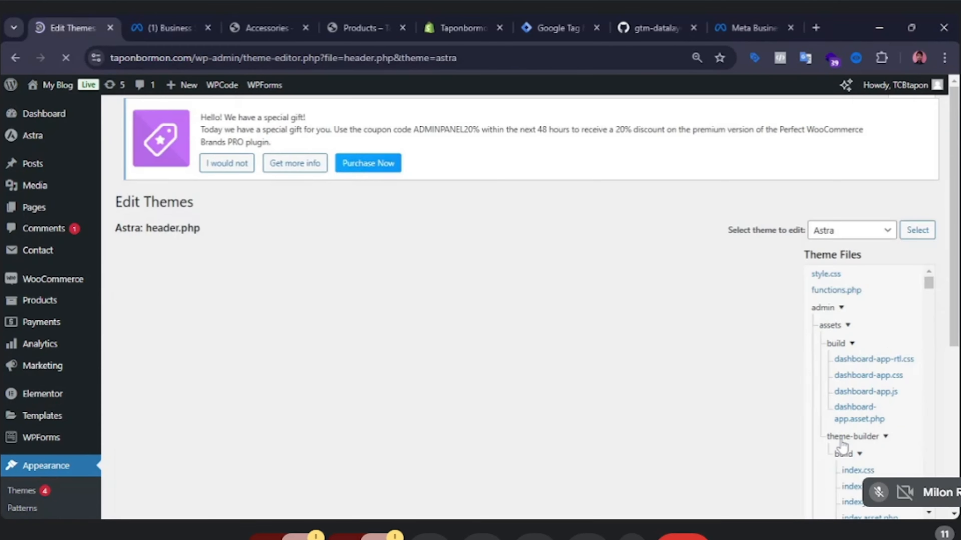
Examine the head section and the rest of the header.php code.
{"action": "scroll", "coordinate": [454, 397], "scroll_direction": "down", "scroll_amount": 1}
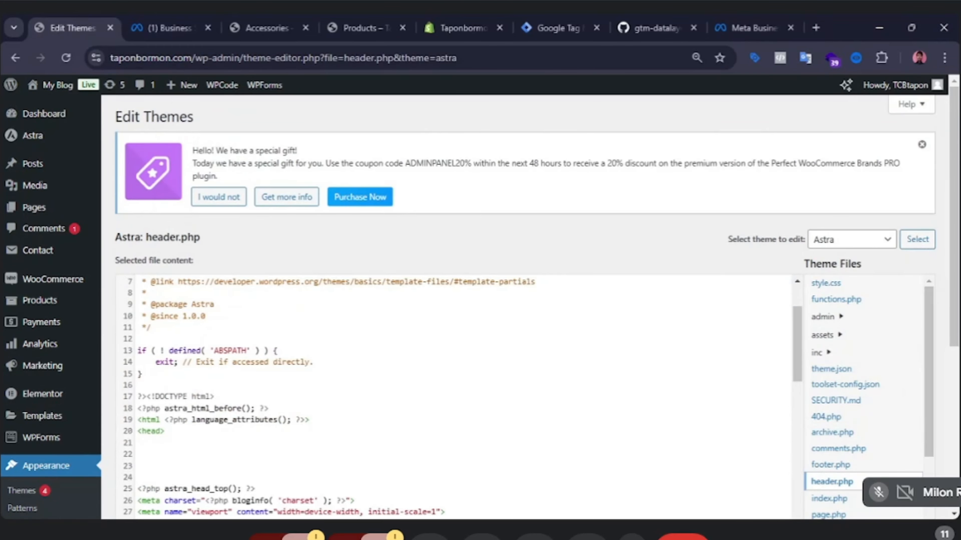
{"action": "scroll", "coordinate": [168, 361], "scroll_direction": "down", "scroll_amount": 4}
{"action": "scroll", "coordinate": [167, 360], "scroll_direction": "up", "scroll_amount": 2}
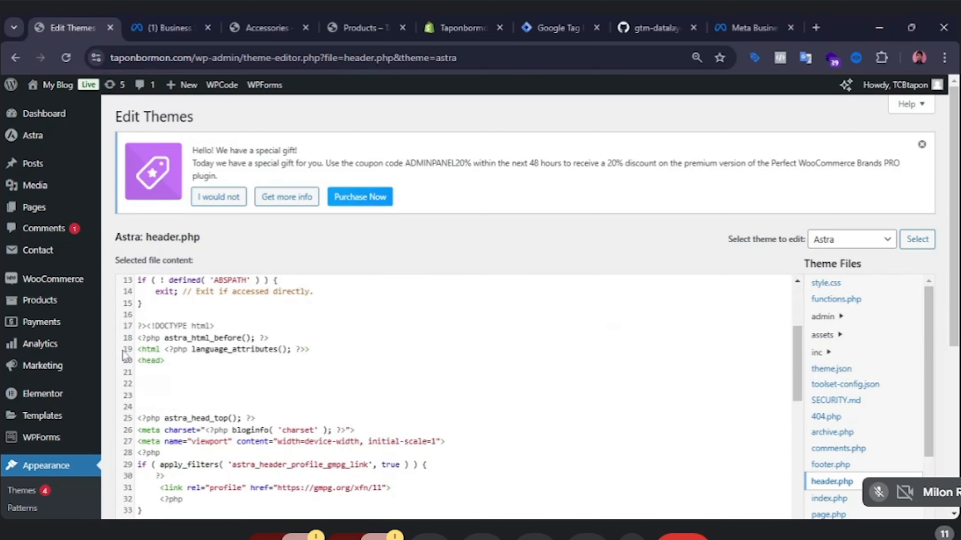
{"action": "left_click", "coordinate": [168, 360]}
{"action": "left_click", "coordinate": [154, 395]}
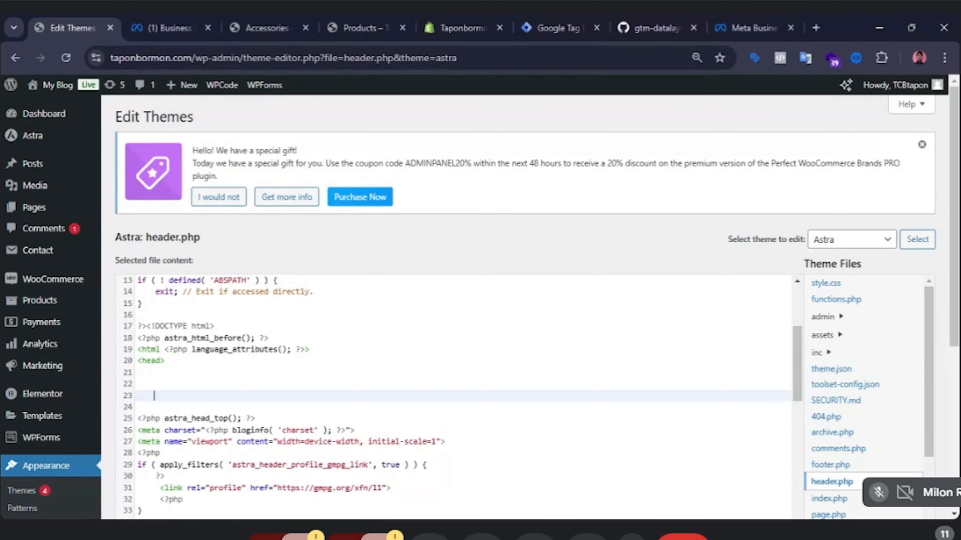
{"action": "scroll", "coordinate": [154, 396], "scroll_direction": "down", "scroll_amount": 12}
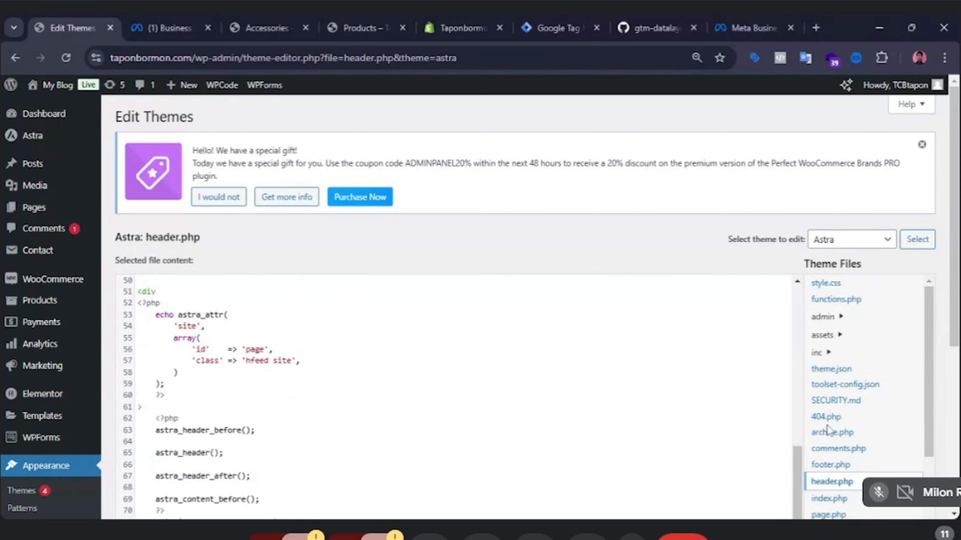
{"action": "scroll", "coordinate": [868, 354], "scroll_direction": "down", "scroll_amount": 4}
{"action": "scroll", "coordinate": [242, 360], "scroll_direction": "down", "scroll_amount": 6}
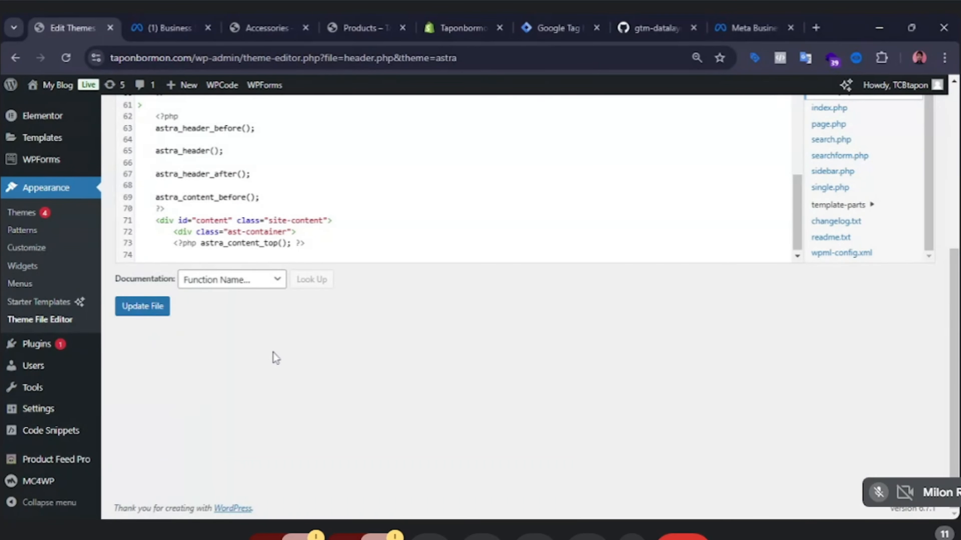
Open Events Manager from the Meta Business settings tools list.
{"action": "key", "text": "ctrl+Tab"}
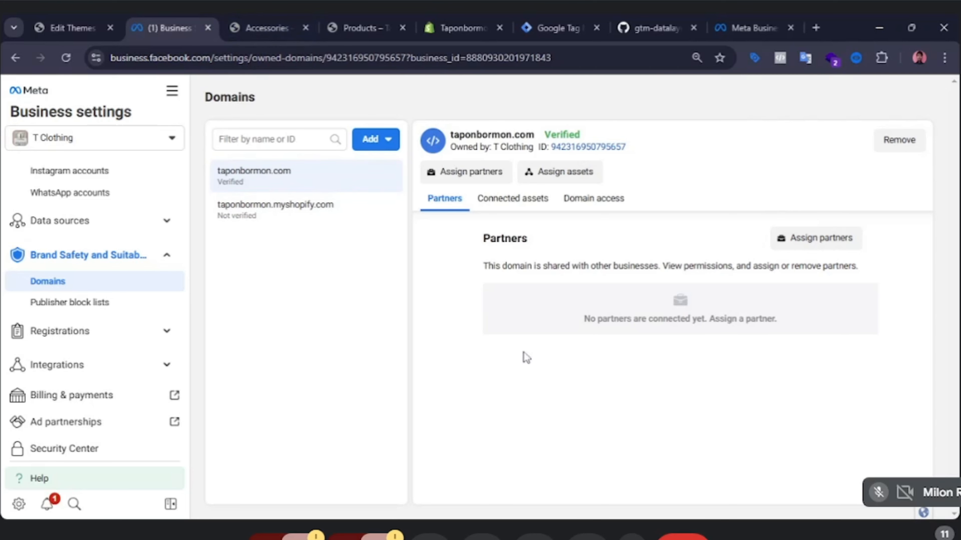
{"action": "scroll", "coordinate": [57, 291], "scroll_direction": "up", "scroll_amount": 4}
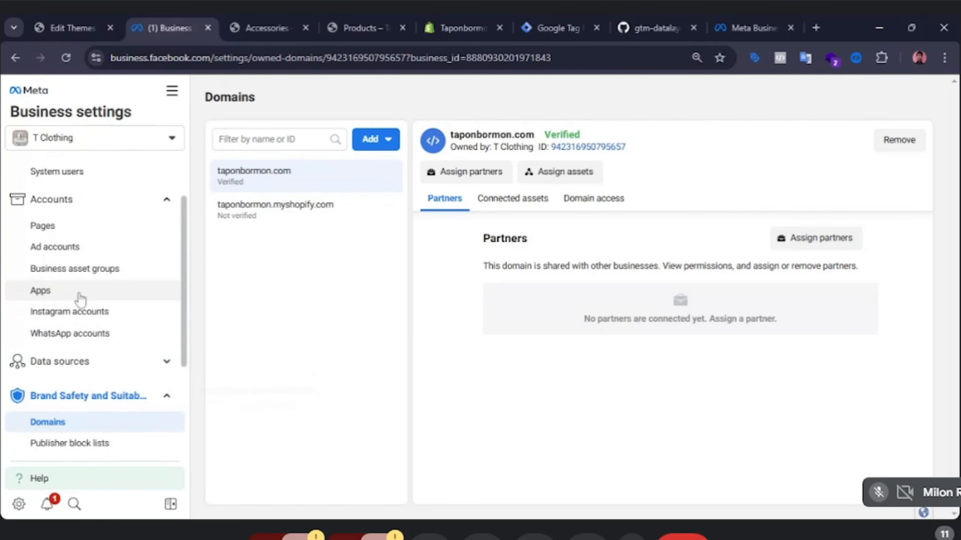
{"action": "left_click", "coordinate": [80, 360]}
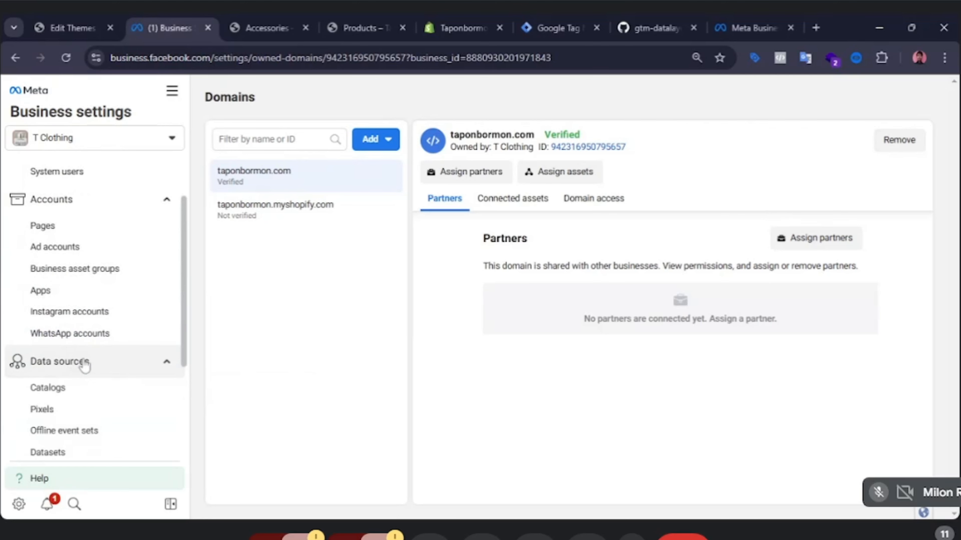
{"action": "scroll", "coordinate": [85, 362], "scroll_direction": "down", "scroll_amount": 3}
{"action": "left_click", "coordinate": [57, 311]}
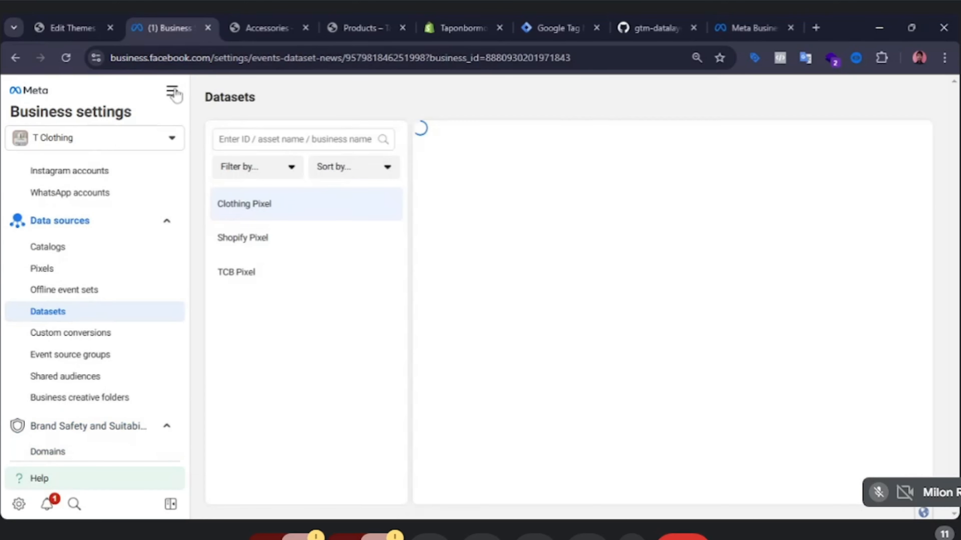
{"action": "left_click", "coordinate": [173, 92]}
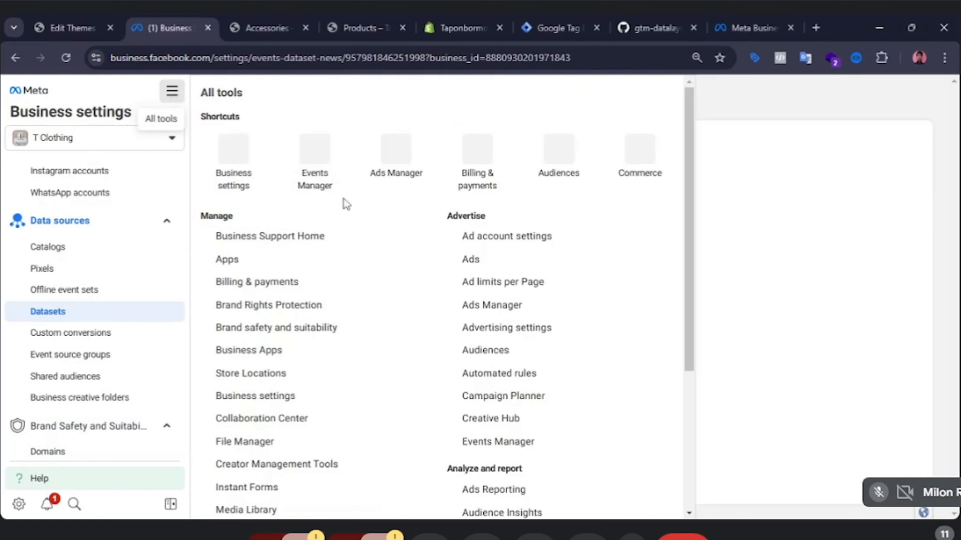
{"action": "left_click", "coordinate": [320, 185]}
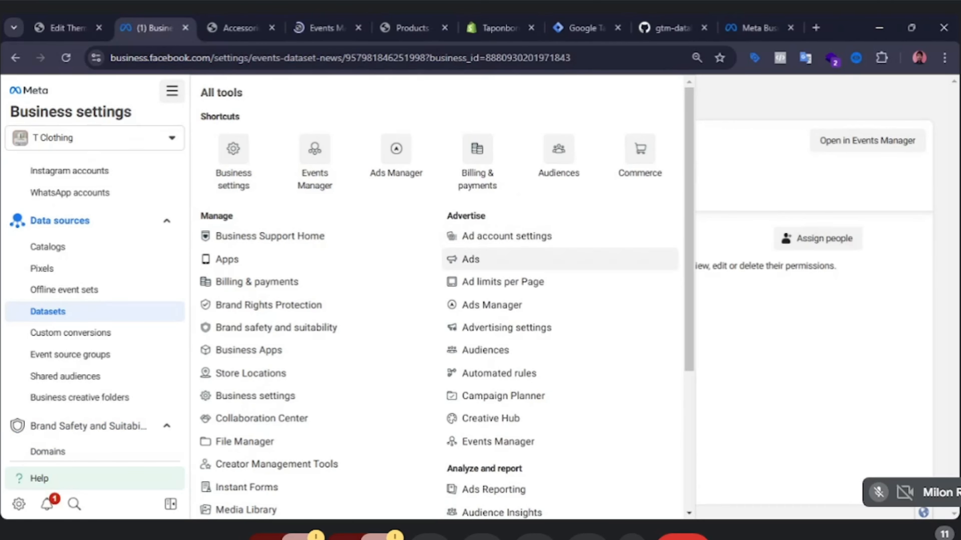
{"action": "left_click", "coordinate": [326, 28]}
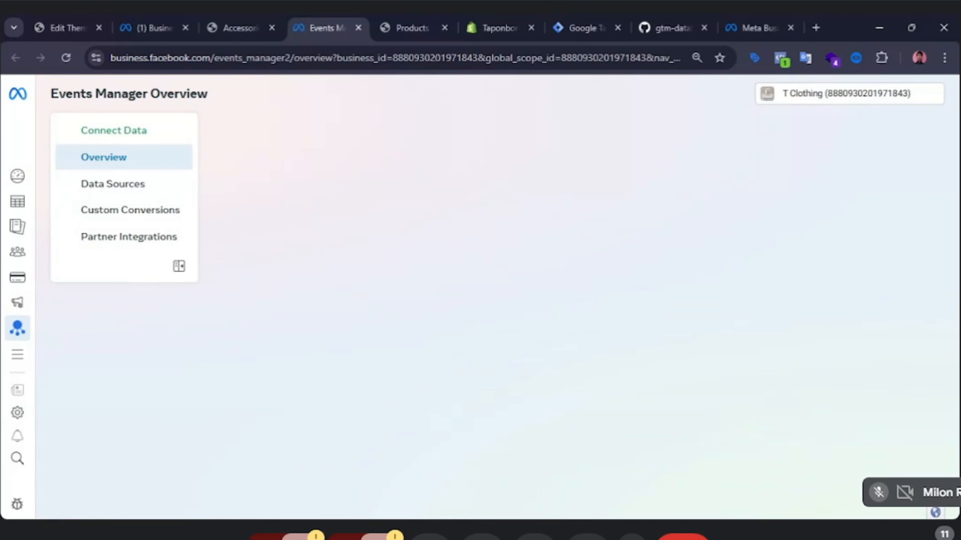
Open the TCB Pixel data source in Events Manager.
{"action": "mouse_move", "coordinate": [3, 204]}
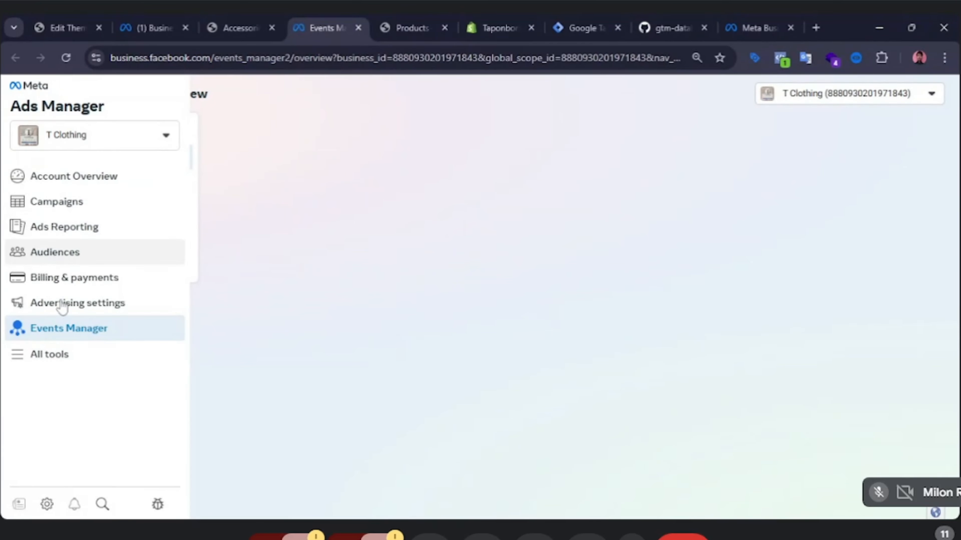
{"action": "left_click", "coordinate": [123, 189]}
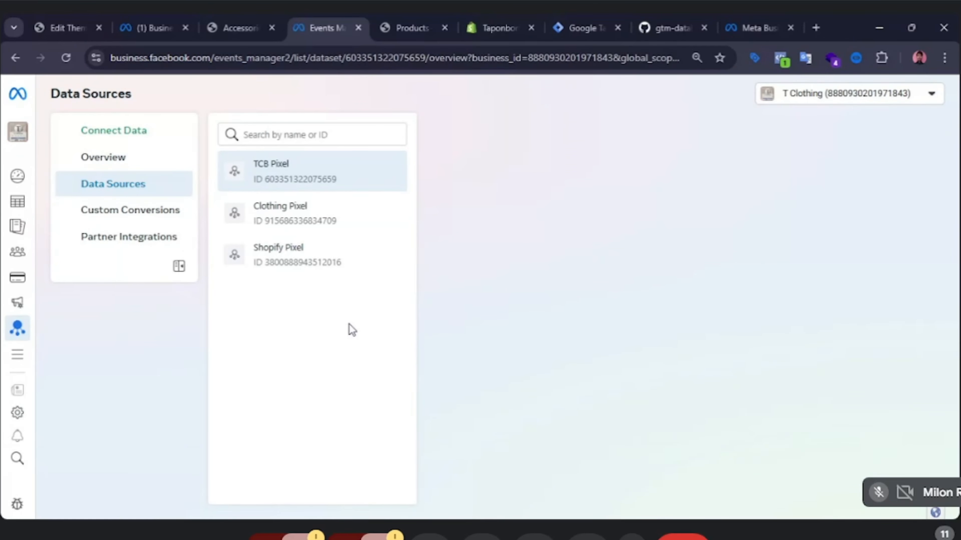
{"action": "left_click", "coordinate": [298, 178]}
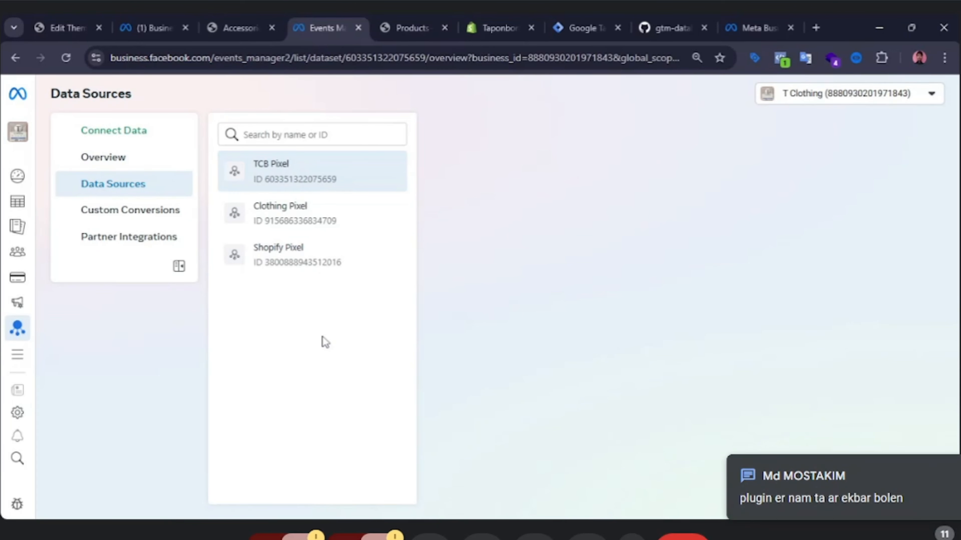
{"action": "left_click", "coordinate": [274, 188]}
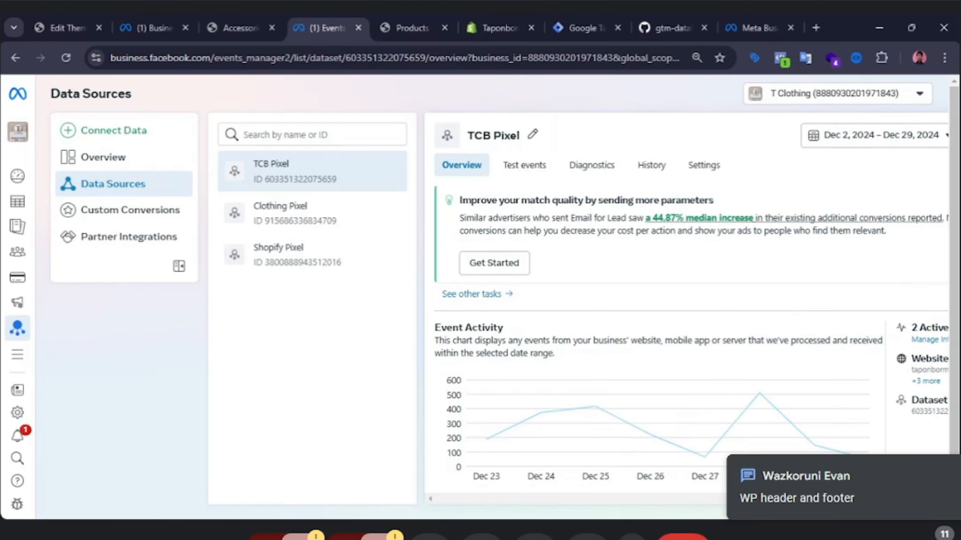
{"action": "left_click", "coordinate": [62, 28]}
{"action": "scroll", "coordinate": [53, 240], "scroll_direction": "up", "scroll_amount": 5}
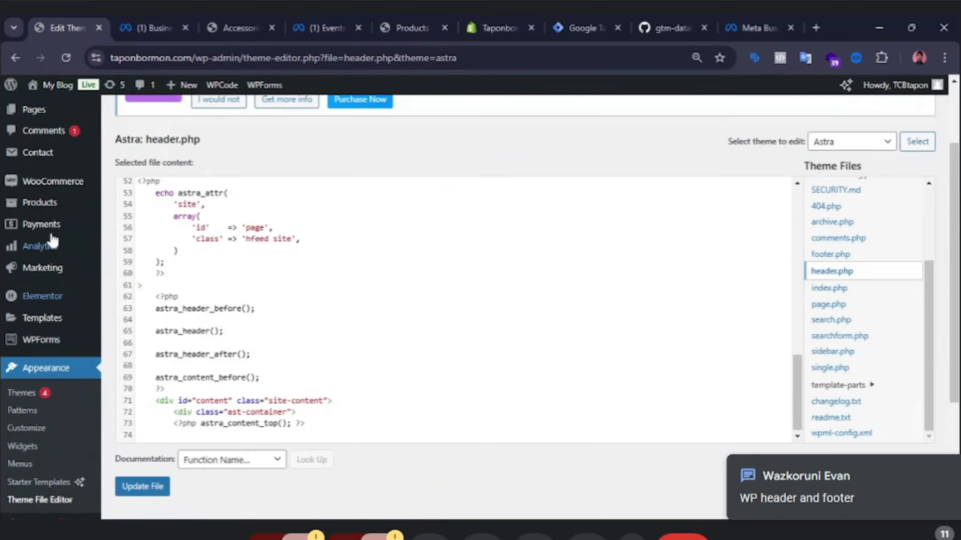
{"action": "scroll", "coordinate": [76, 349], "scroll_direction": "down", "scroll_amount": 5}
{"action": "mouse_move", "coordinate": [67, 371]}
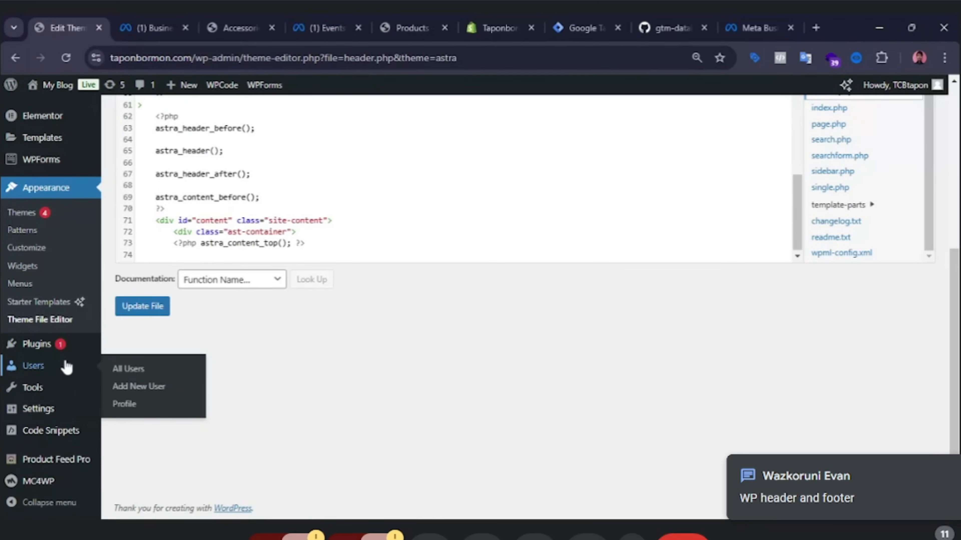
{"action": "mouse_move", "coordinate": [63, 347]}
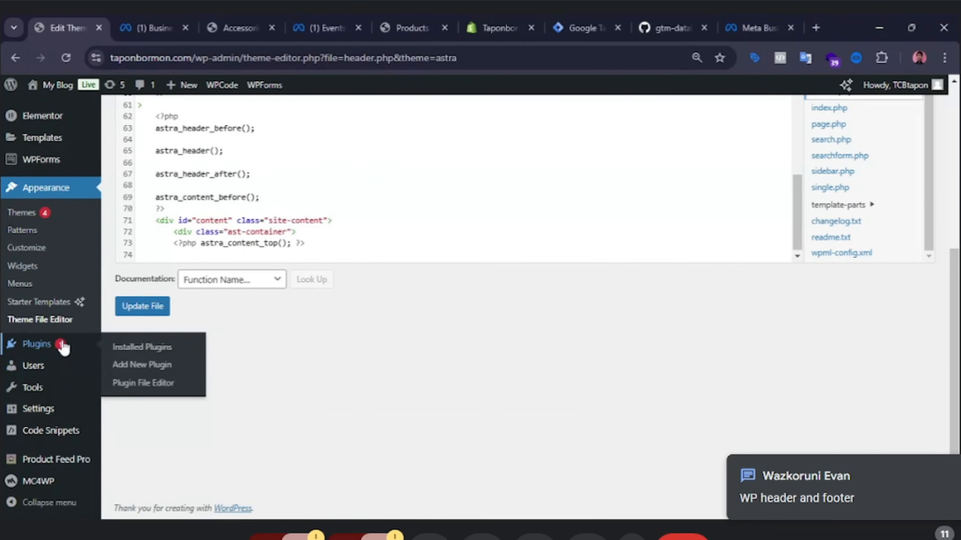
Search the WordPress plugin directory for "wp header footer" from the Add New Plugin page.
{"action": "left_click", "coordinate": [64, 346]}
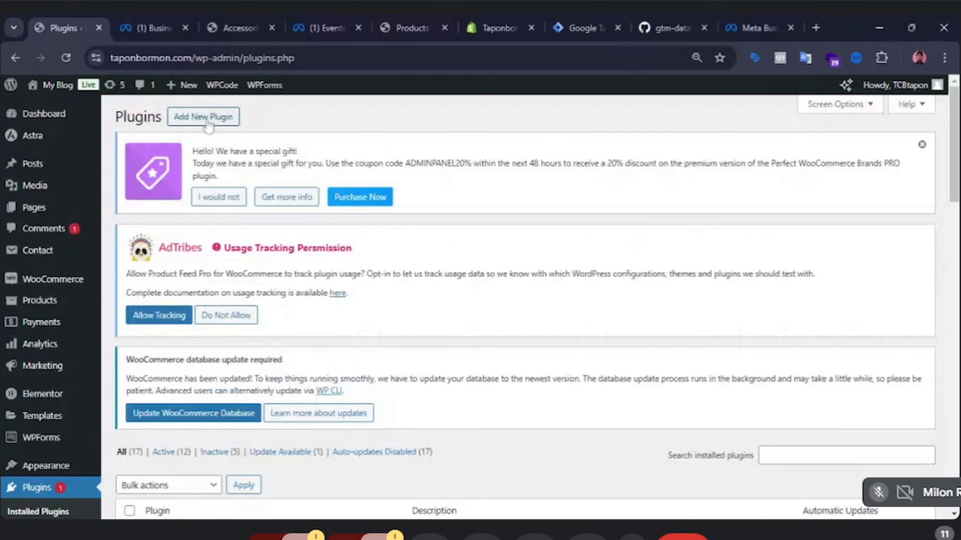
{"action": "left_click", "coordinate": [208, 119]}
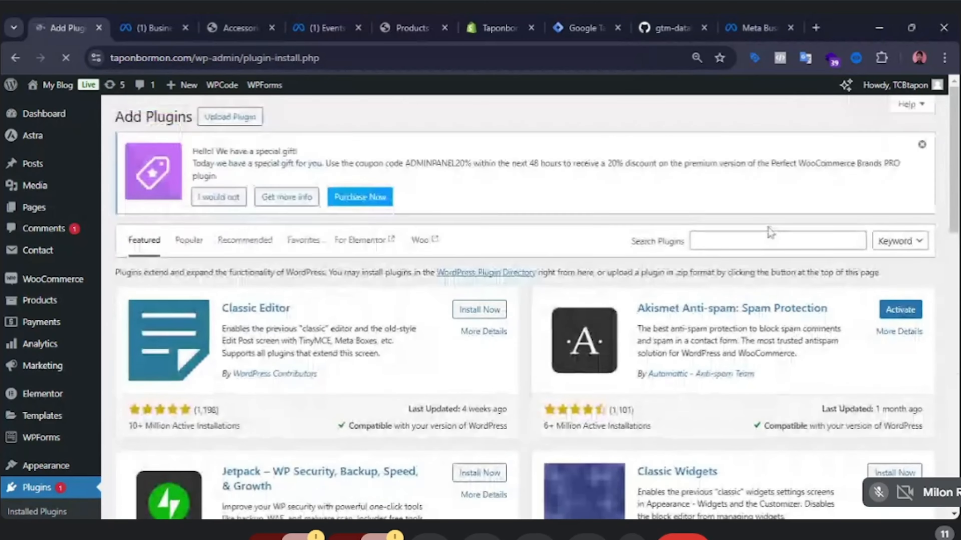
{"action": "scroll", "coordinate": [771, 233], "scroll_direction": "down", "scroll_amount": 1}
{"action": "left_click", "coordinate": [770, 171]}
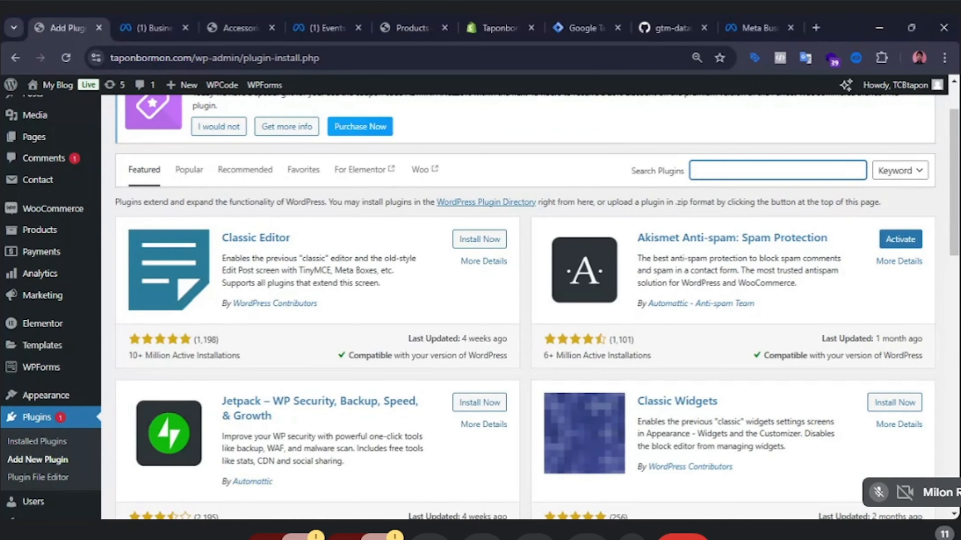
{"action": "type", "text": "wp header footer"}
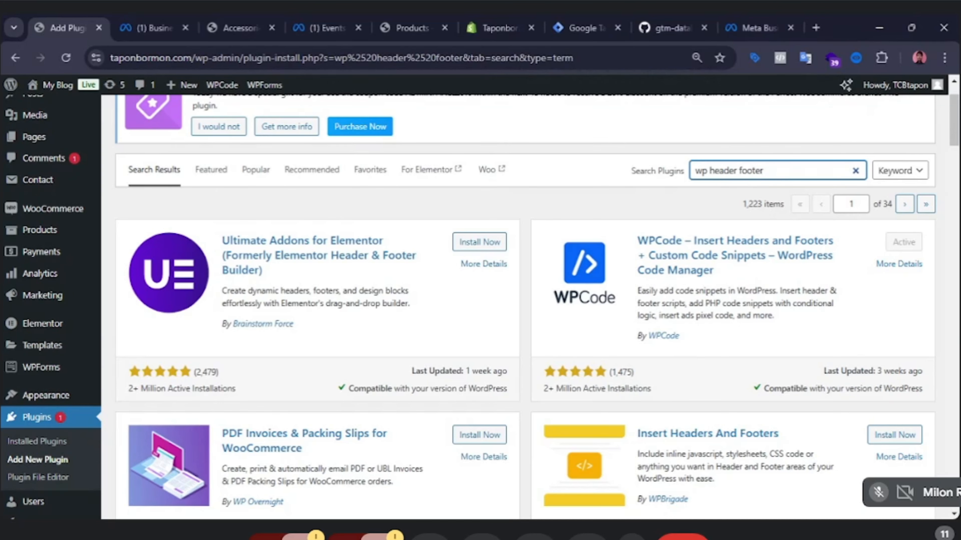
Browse the header and footer plugin search results and their ratings.
{"action": "scroll", "coordinate": [666, 352], "scroll_direction": "down", "scroll_amount": 2}
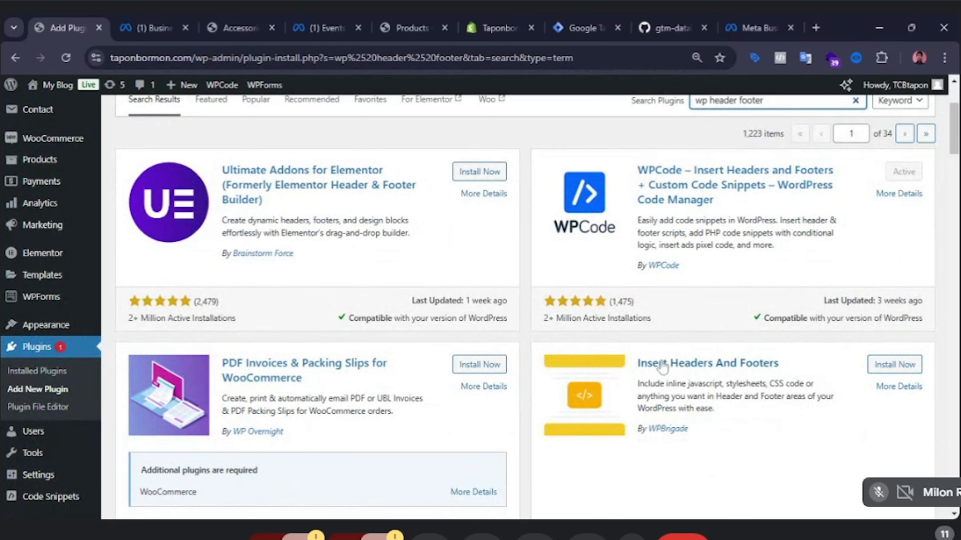
{"action": "left_click", "coordinate": [552, 303]}
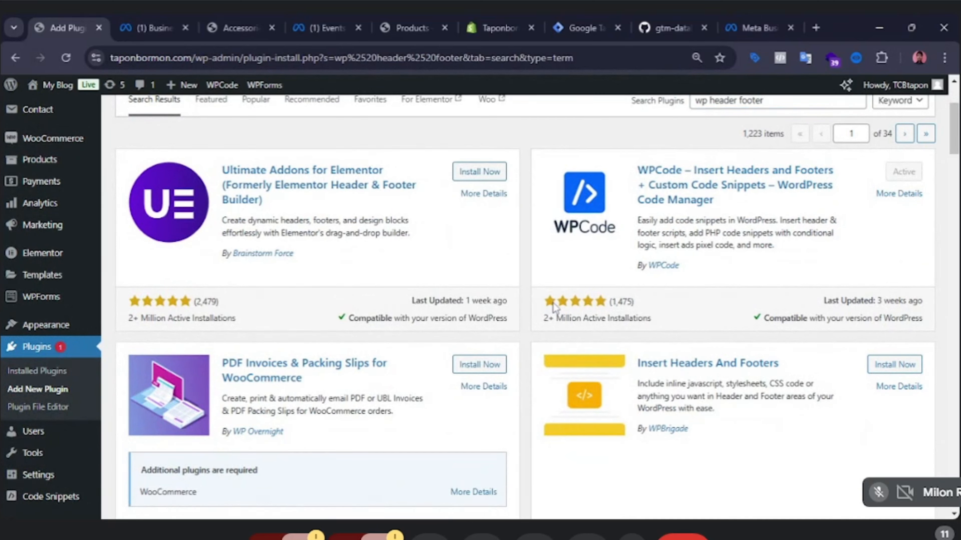
{"action": "left_click_drag", "start_coordinate": [553, 303], "coordinate": [658, 302]}
{"action": "left_click", "coordinate": [673, 301]}
{"action": "left_click_drag", "start_coordinate": [598, 307], "coordinate": [625, 307]}
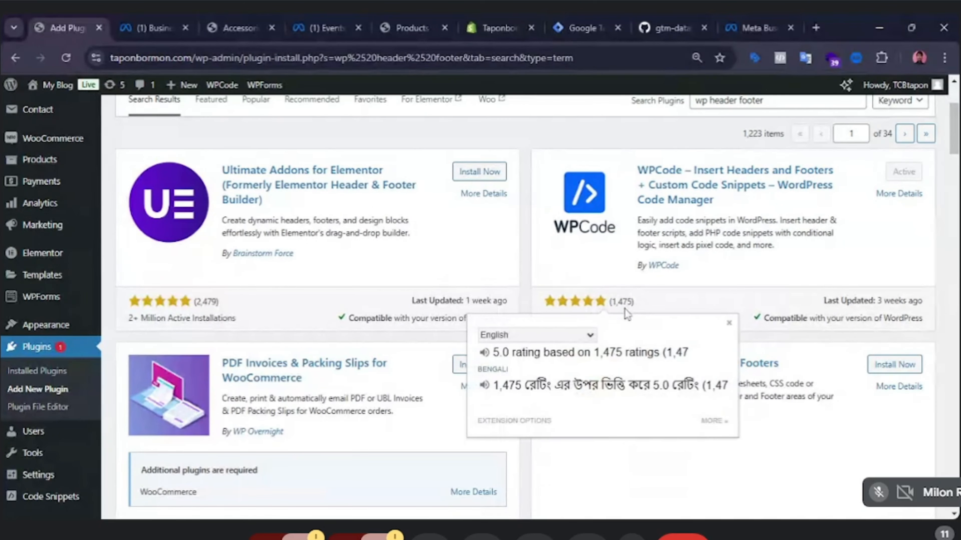
{"action": "left_click", "coordinate": [799, 299]}
{"action": "left_click_drag", "start_coordinate": [922, 301], "coordinate": [925, 307]}
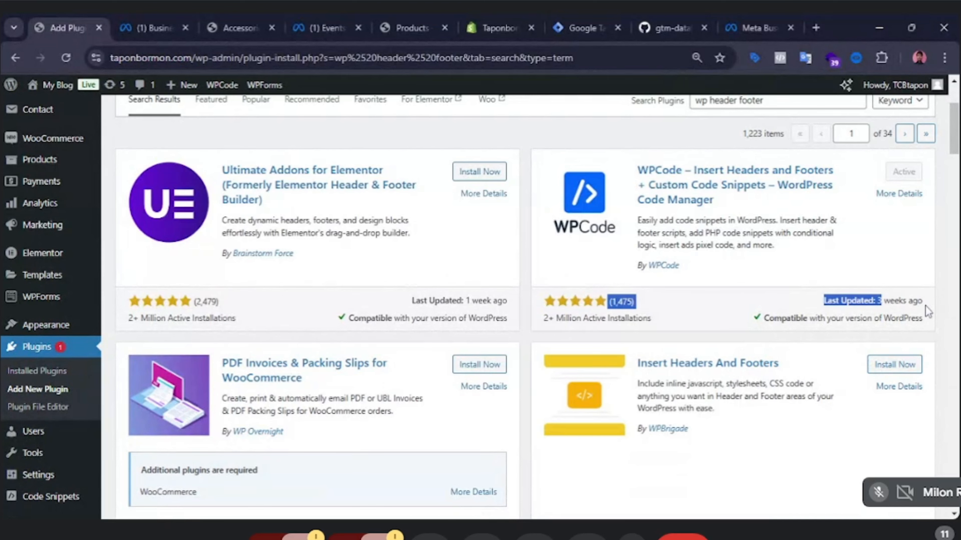
{"action": "left_click", "coordinate": [749, 297]}
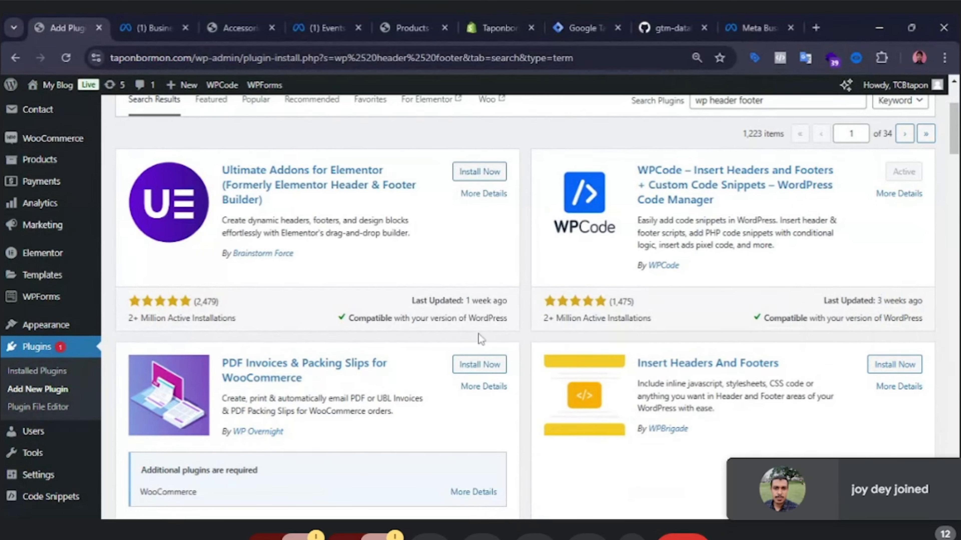
{"action": "scroll", "coordinate": [501, 324], "scroll_direction": "down", "scroll_amount": 3}
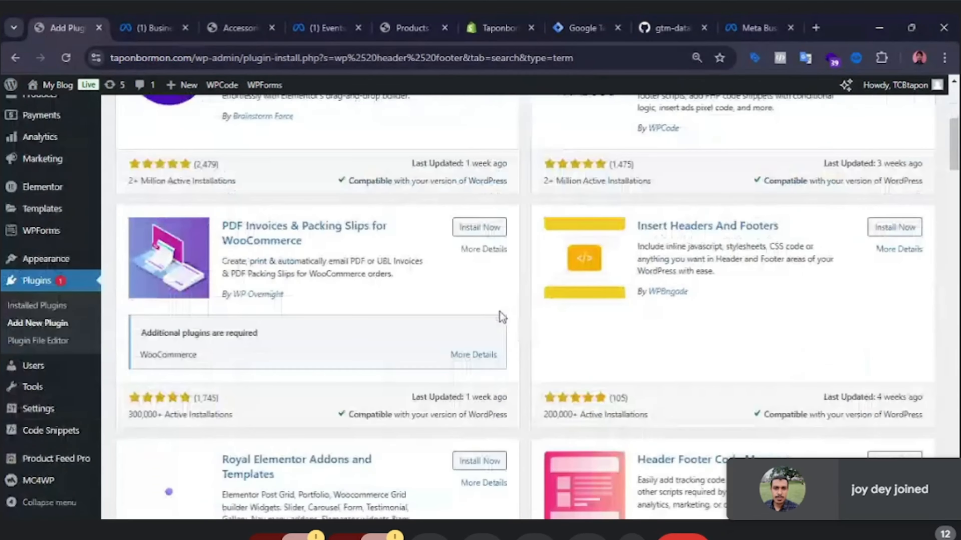
{"action": "scroll", "coordinate": [501, 323], "scroll_direction": "down", "scroll_amount": 2}
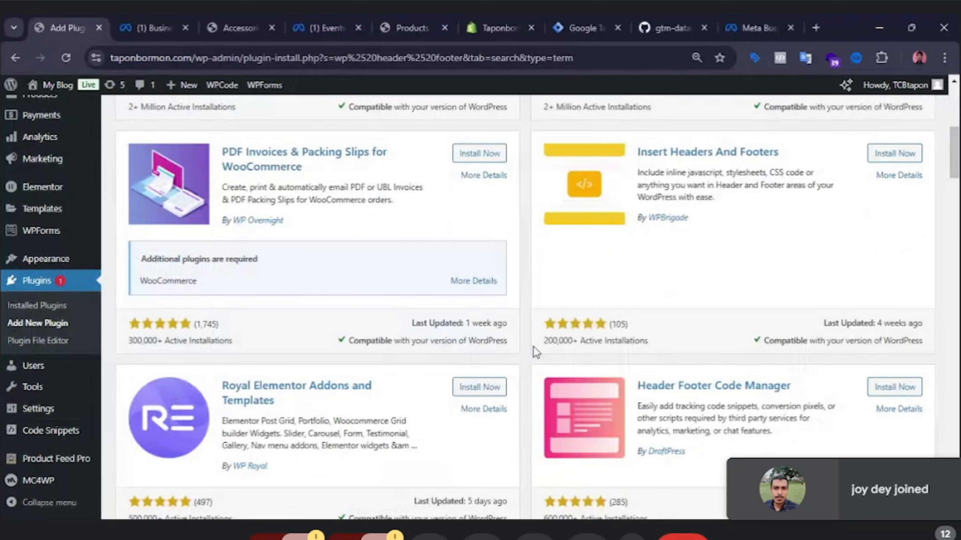
{"action": "scroll", "coordinate": [778, 312], "scroll_direction": "up", "scroll_amount": 6}
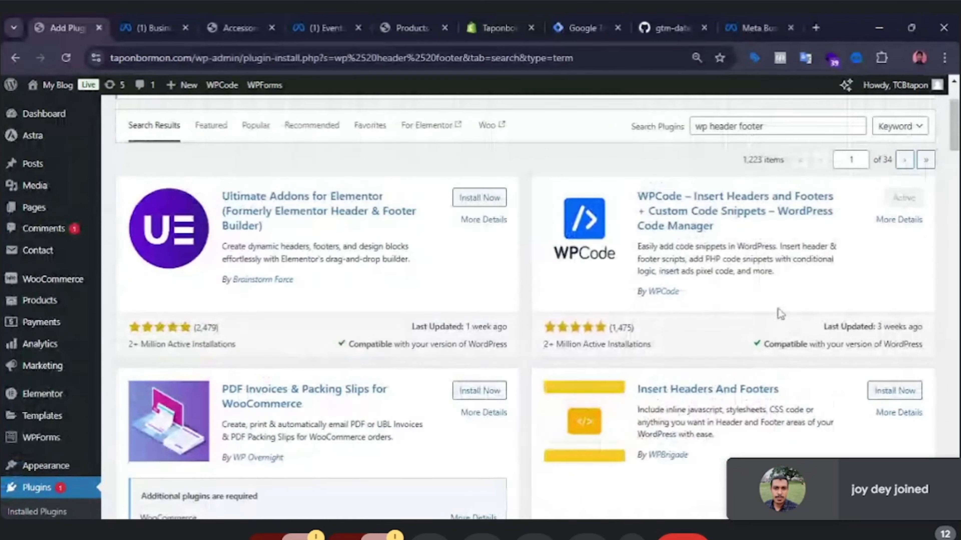
{"action": "scroll", "coordinate": [778, 312], "scroll_direction": "up", "scroll_amount": 2}
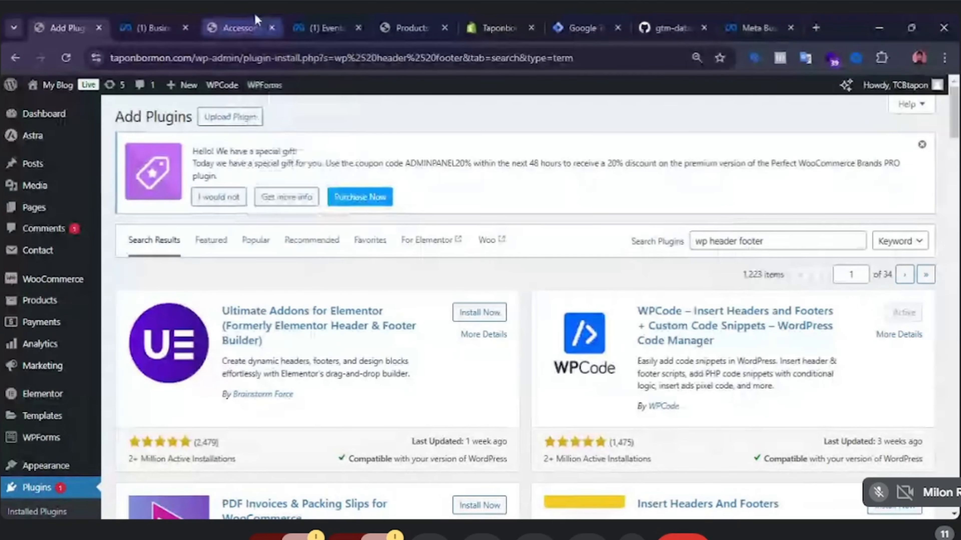
Review the TCB Pixel's diagnostics under the active, previously detected and ignored error lists.
{"action": "left_click", "coordinate": [305, 22]}
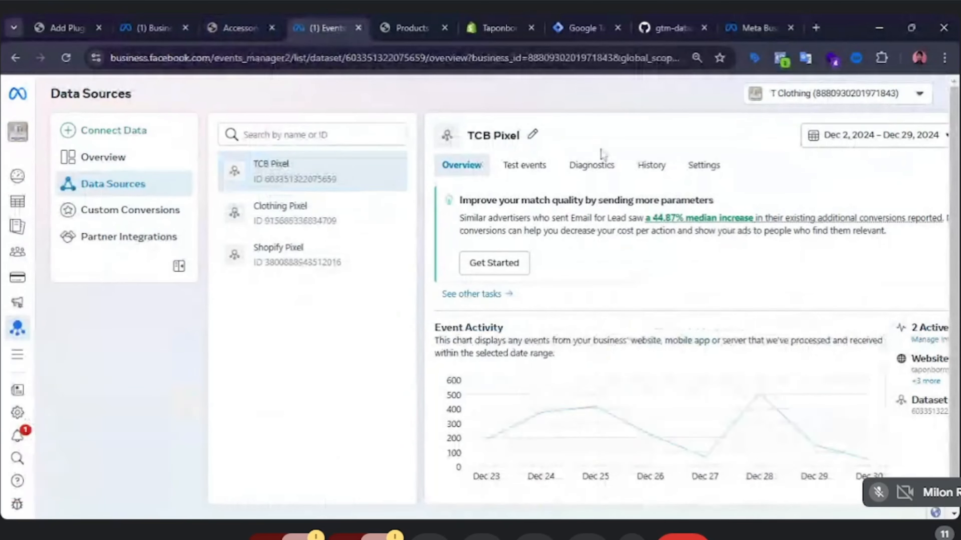
{"action": "left_click", "coordinate": [580, 170]}
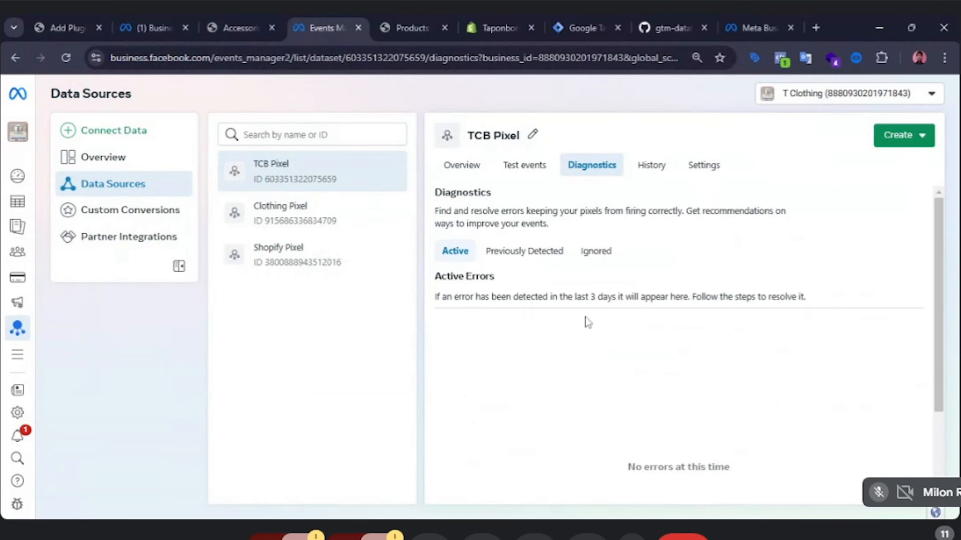
{"action": "left_click", "coordinate": [529, 253]}
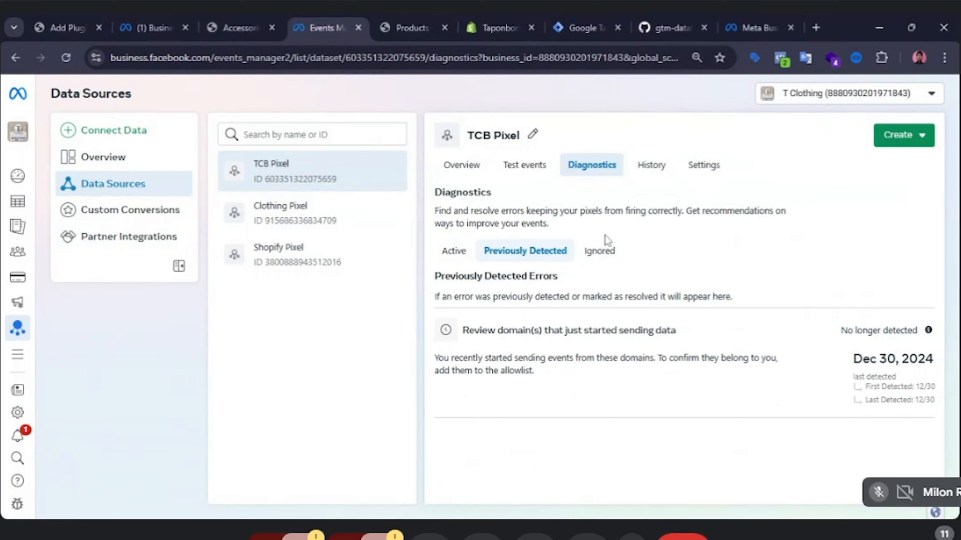
{"action": "left_click", "coordinate": [602, 254]}
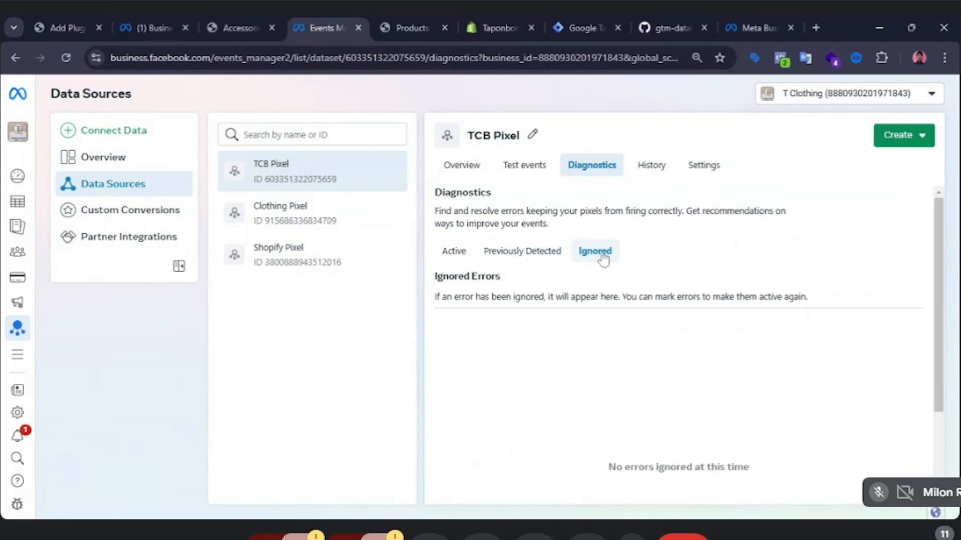
{"action": "left_click", "coordinate": [518, 252]}
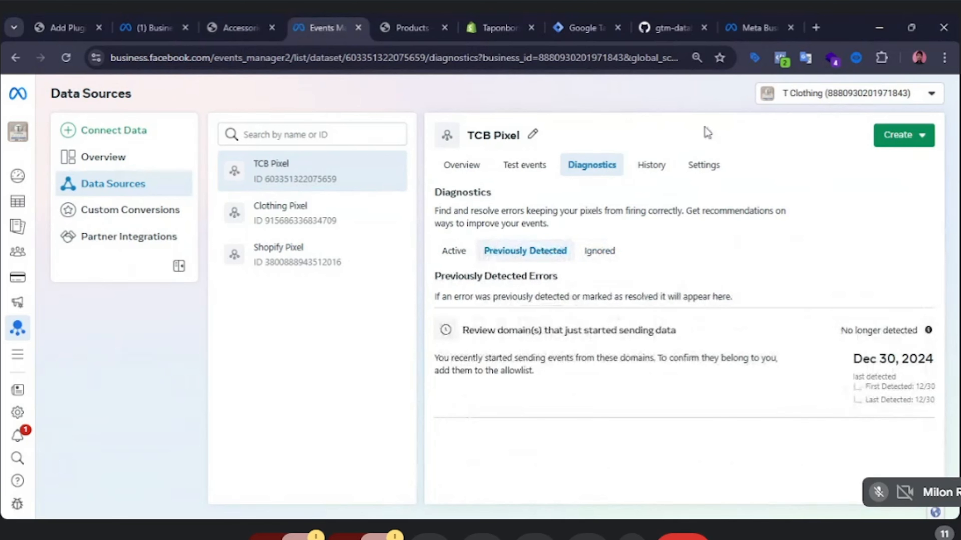
Open the TCB Pixel's settings and read through its sections down to the allow and block lists.
{"action": "left_click", "coordinate": [705, 167]}
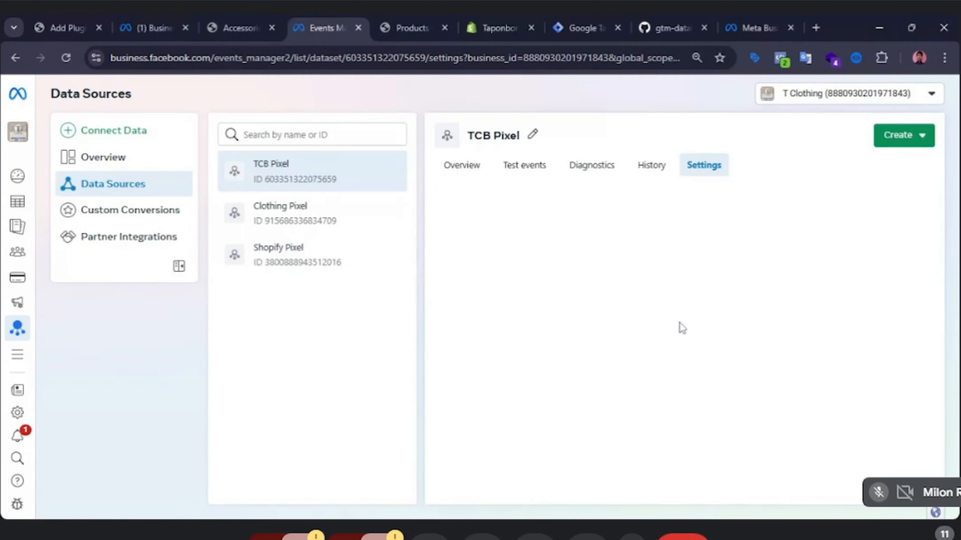
{"action": "left_click", "coordinate": [650, 166]}
{"action": "left_click", "coordinate": [704, 169]}
{"action": "mouse_move", "coordinate": [4, 207]}
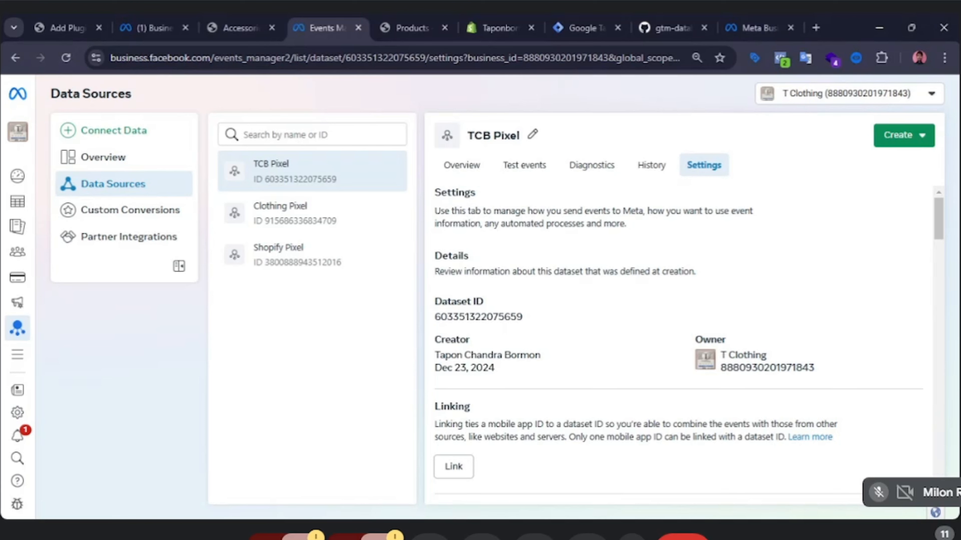
{"action": "scroll", "coordinate": [822, 316], "scroll_direction": "down", "scroll_amount": 4}
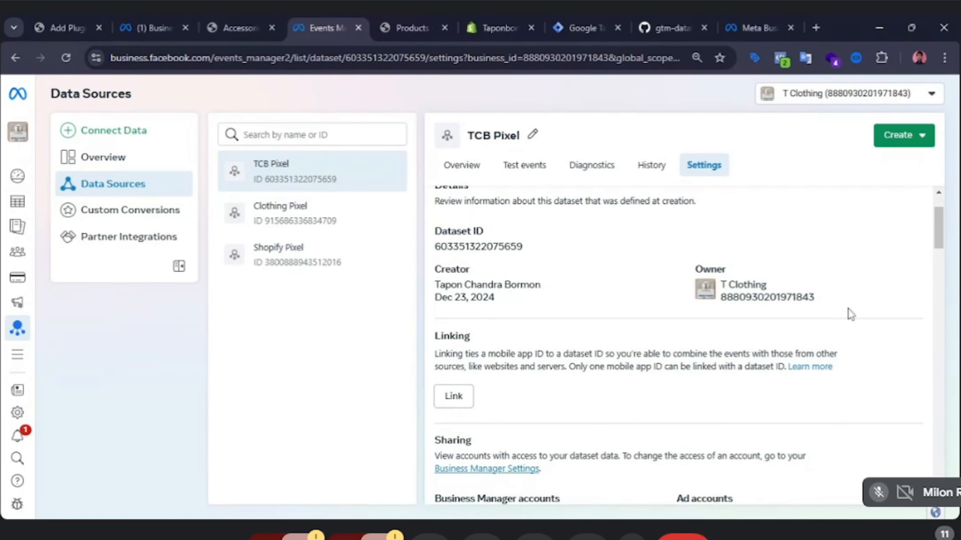
{"action": "scroll", "coordinate": [849, 321], "scroll_direction": "down", "scroll_amount": 5}
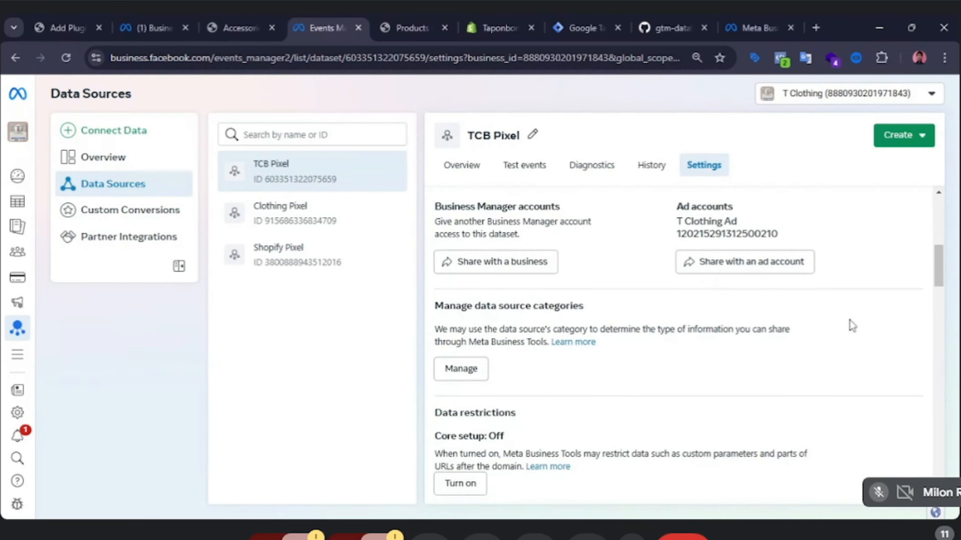
{"action": "scroll", "coordinate": [849, 320], "scroll_direction": "down", "scroll_amount": 10}
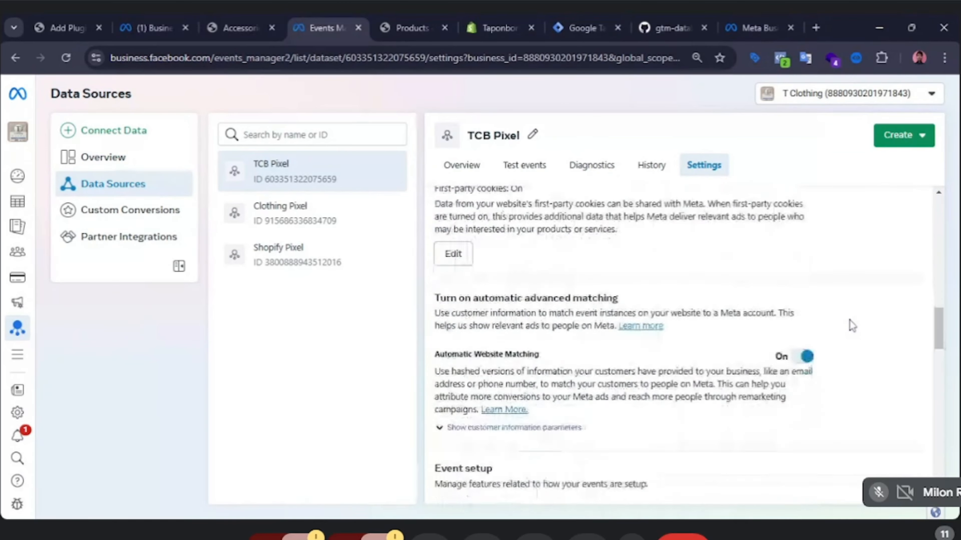
{"action": "scroll", "coordinate": [850, 320], "scroll_direction": "down", "scroll_amount": 10}
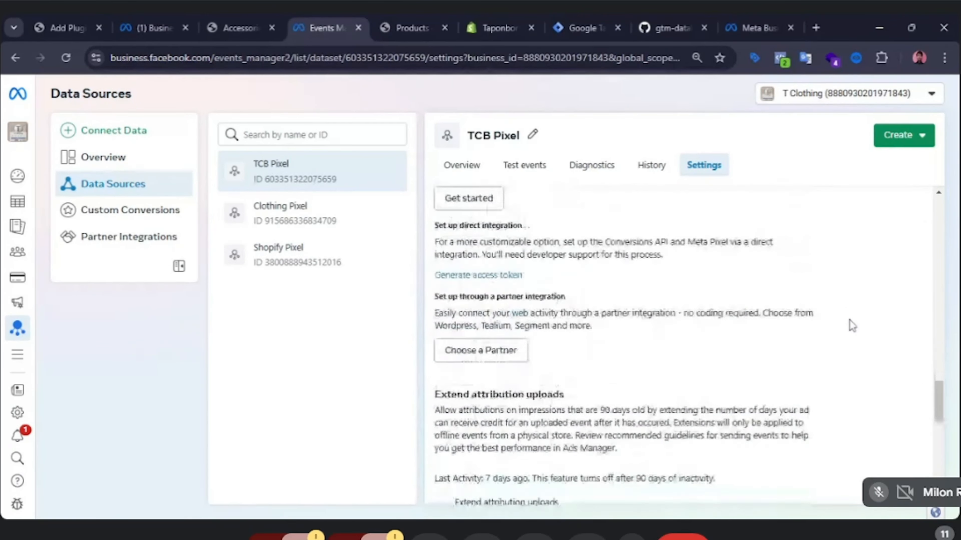
{"action": "scroll", "coordinate": [850, 321], "scroll_direction": "down", "scroll_amount": 8}
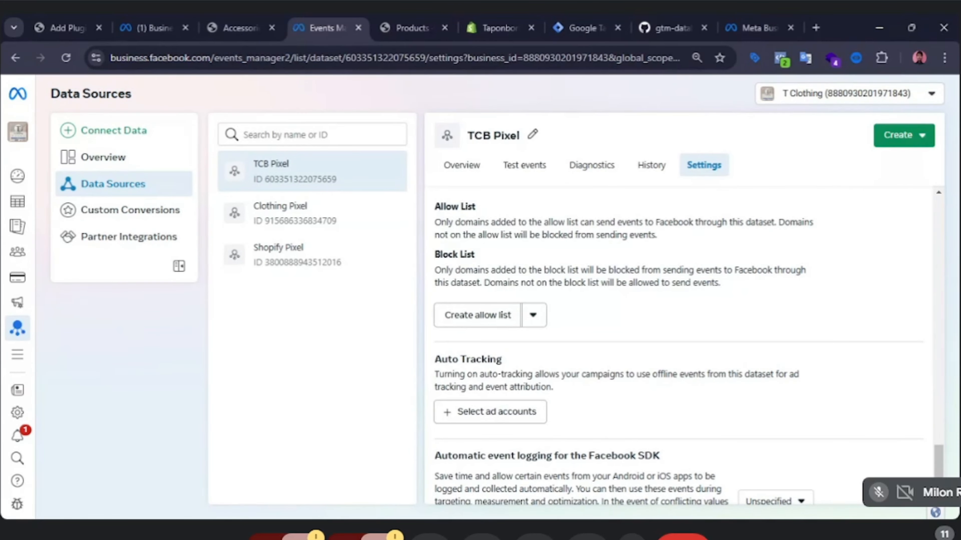
Start creating an allow list for the TCB Pixel and place the cursor in the domain field.
{"action": "left_click", "coordinate": [534, 318]}
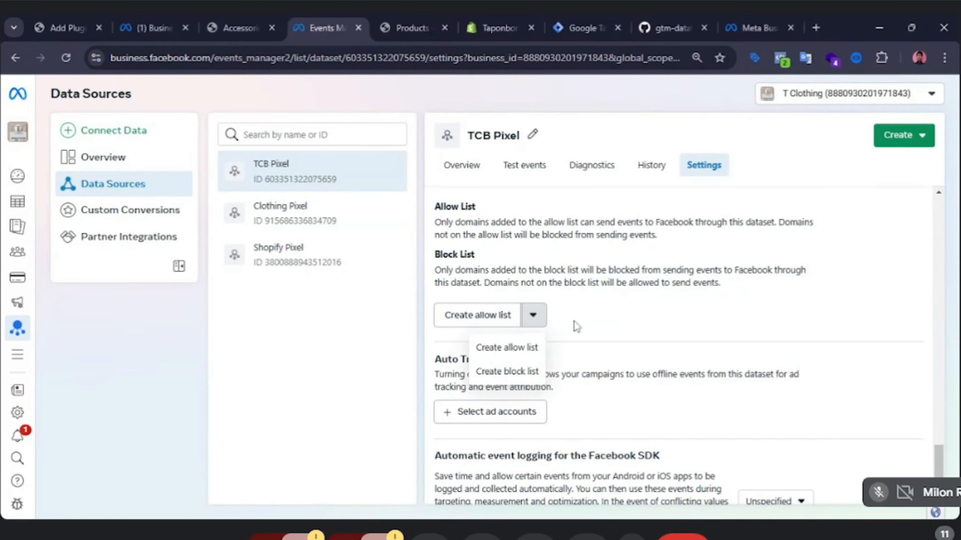
{"action": "left_click", "coordinate": [501, 322]}
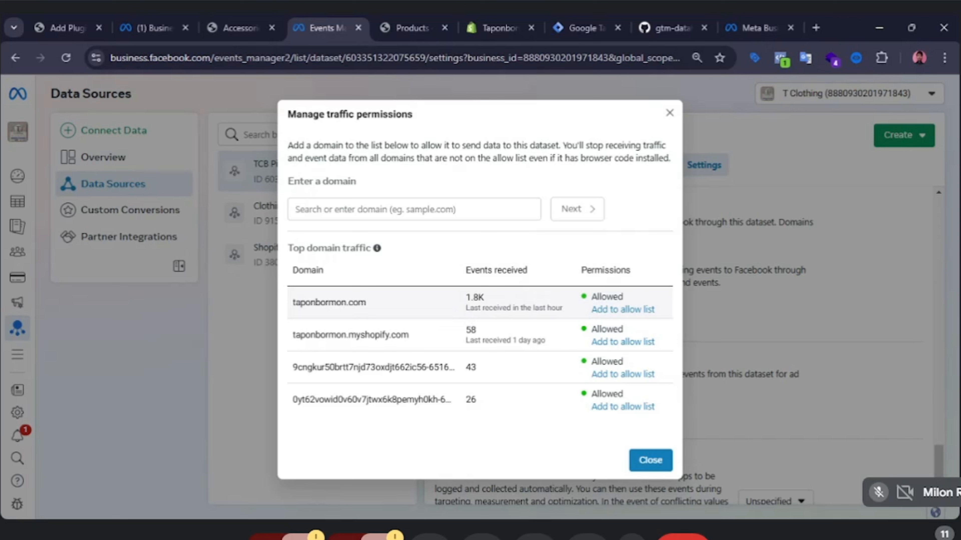
{"action": "left_click", "coordinate": [382, 212]}
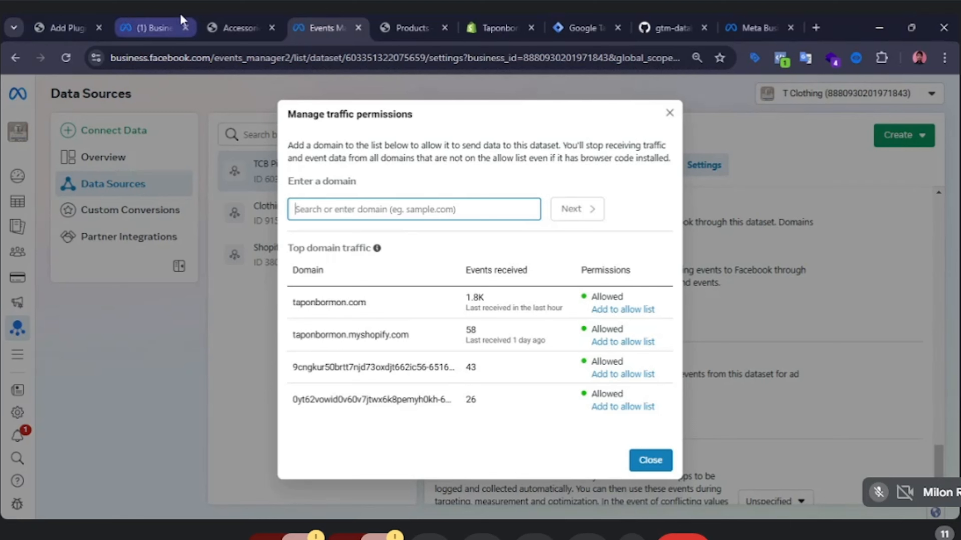
Copy the site URL from the store tab and paste it into the allow list domain field.
{"action": "left_click", "coordinate": [210, 17]}
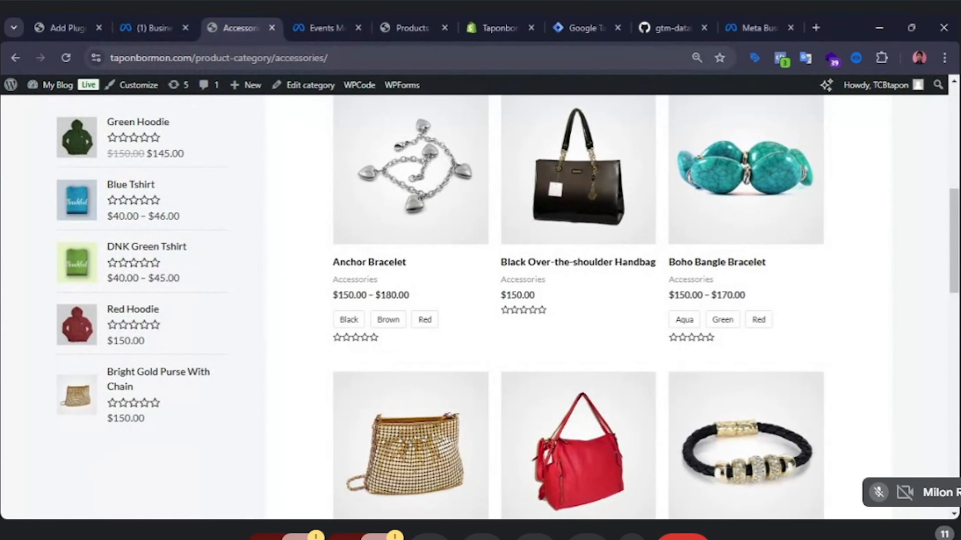
{"action": "left_click_drag", "start_coordinate": [196, 58], "coordinate": [109, 58]}
{"action": "key", "text": "ctrl+c"}
{"action": "left_click", "coordinate": [301, 18]}
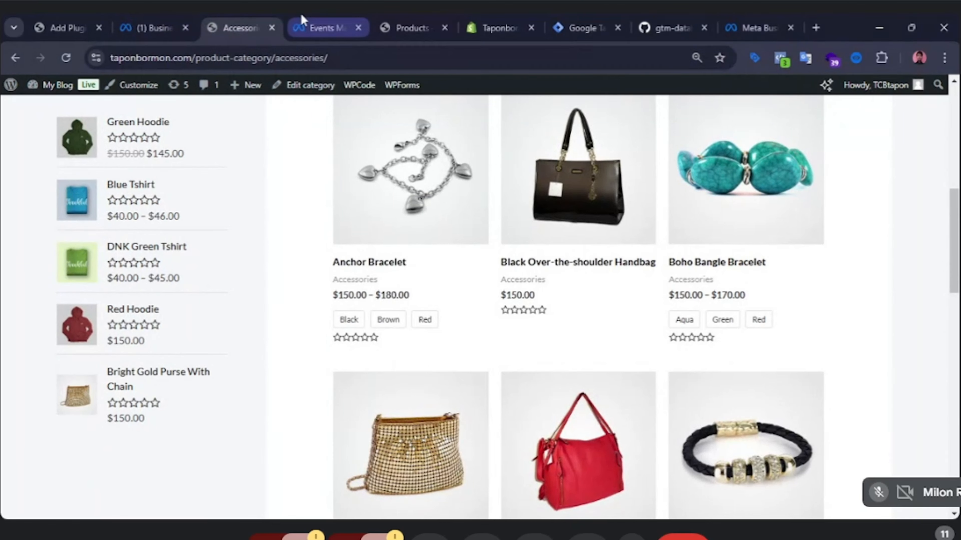
{"action": "left_click", "coordinate": [301, 14]}
{"action": "key", "text": "ctrl+v"}
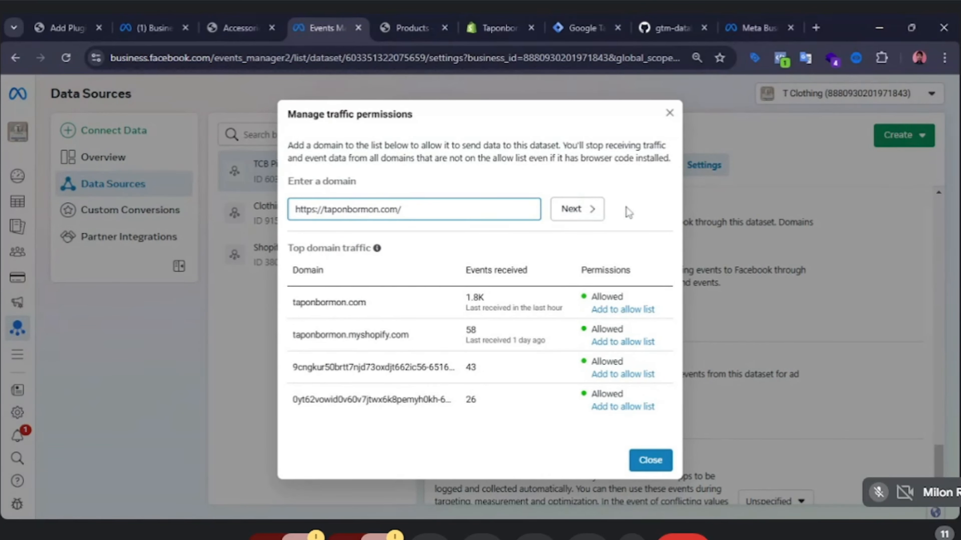
Try to continue with the pasted URL, then trim the domain entry to taponbormon.com.
{"action": "left_click", "coordinate": [590, 211]}
{"action": "left_click", "coordinate": [412, 222]}
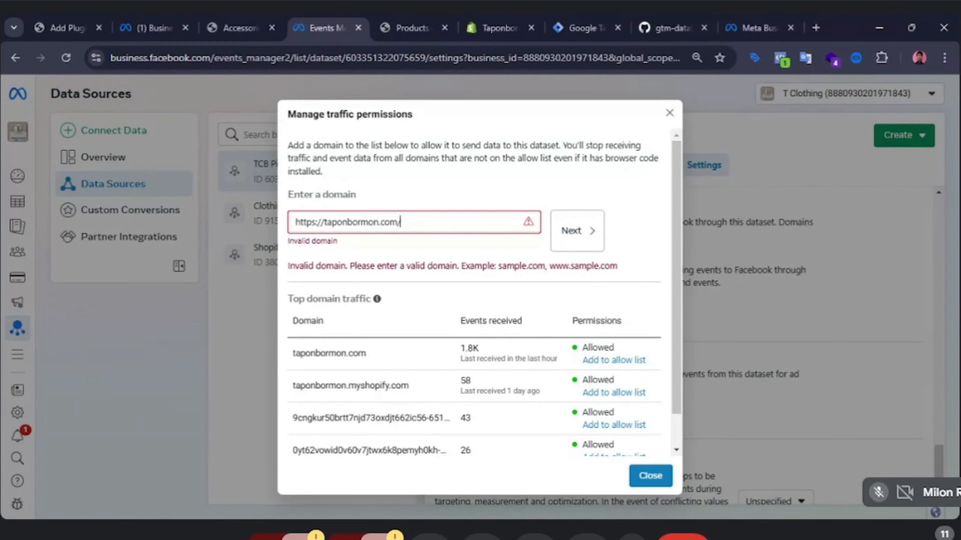
{"action": "key", "text": "BackSpace"}
{"action": "left_click_drag", "start_coordinate": [324, 210], "coordinate": [290, 210]}
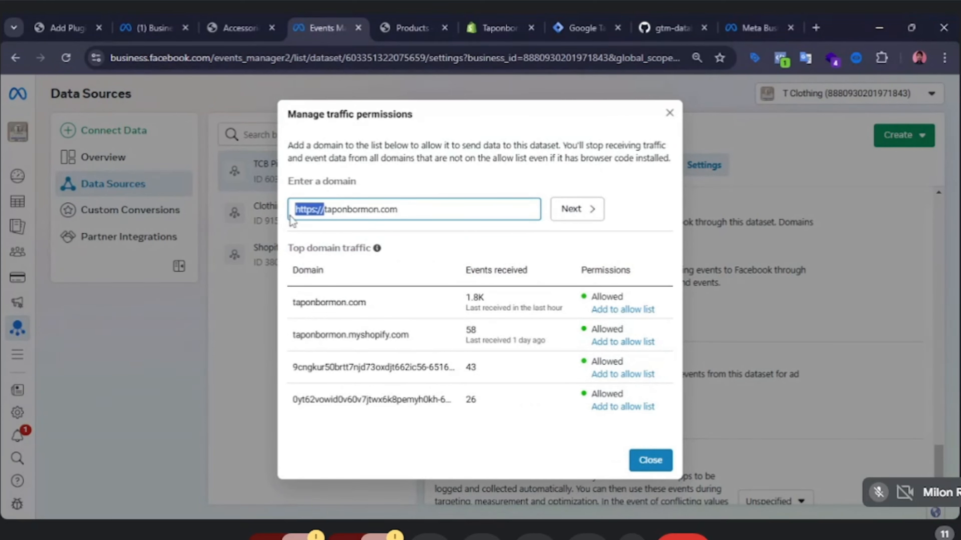
{"action": "key", "text": "BackSpace"}
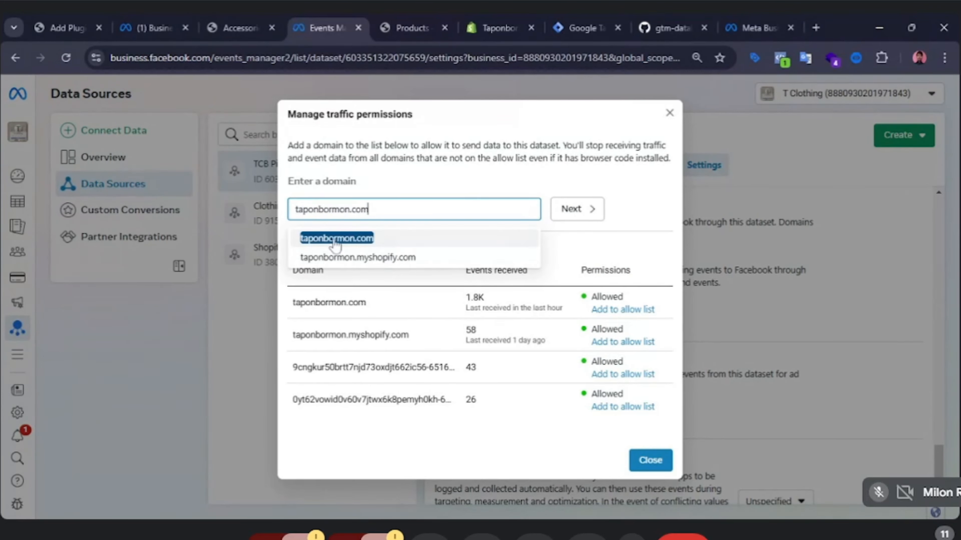
Pick taponbormon.com from the domain suggestions, continue, and confirm adding it to the TCB Pixel's allow list.
{"action": "left_click", "coordinate": [378, 239]}
{"action": "left_click", "coordinate": [582, 212]}
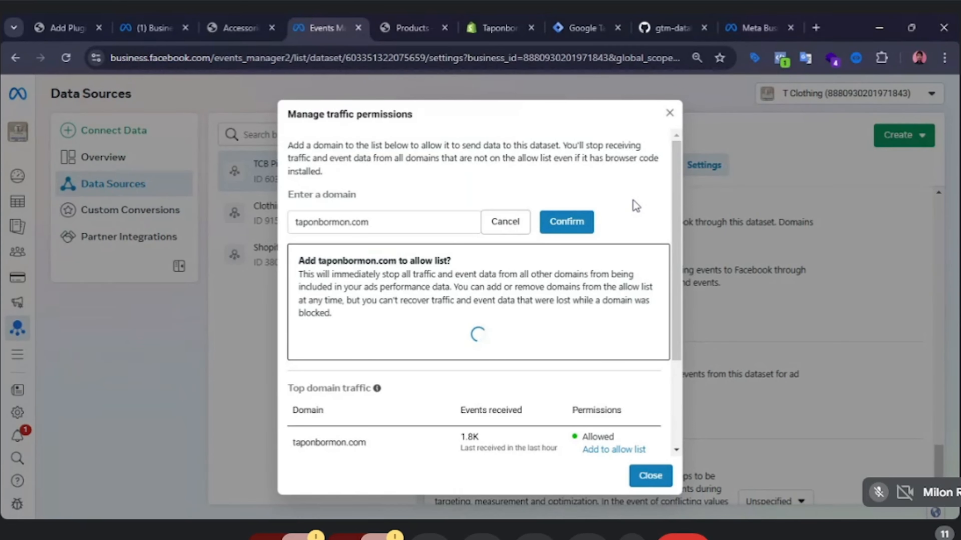
{"action": "scroll", "coordinate": [628, 207], "scroll_direction": "down", "scroll_amount": 3}
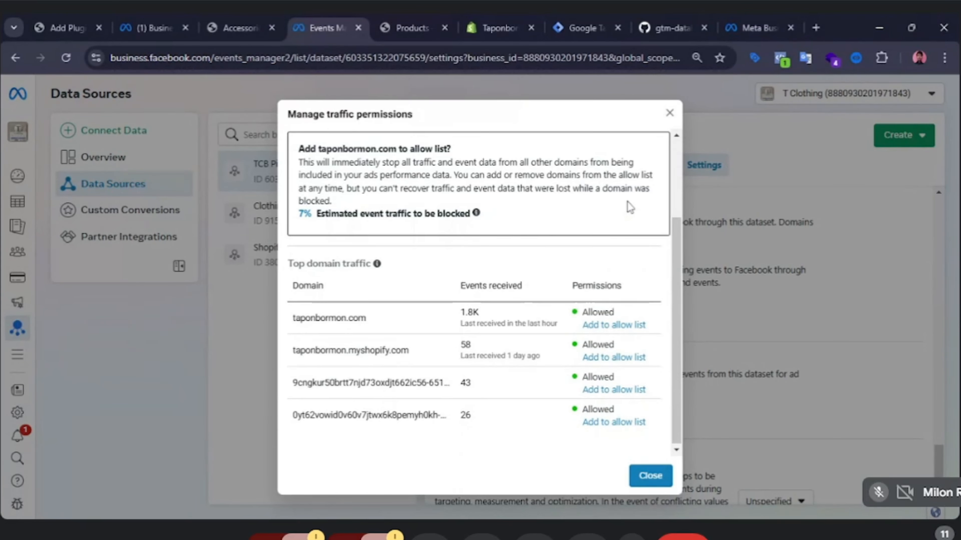
{"action": "scroll", "coordinate": [628, 207], "scroll_direction": "up", "scroll_amount": 2}
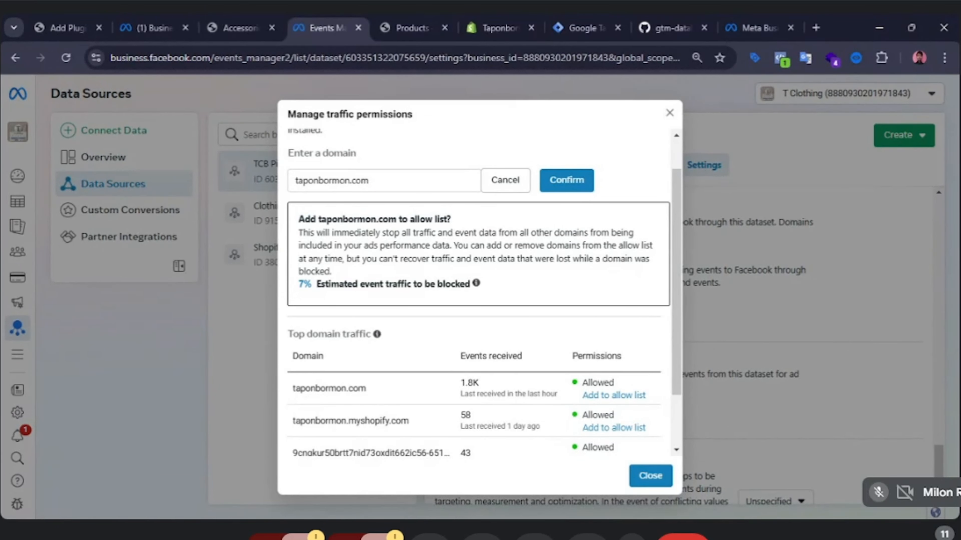
{"action": "scroll", "coordinate": [605, 236], "scroll_direction": "up", "scroll_amount": 1}
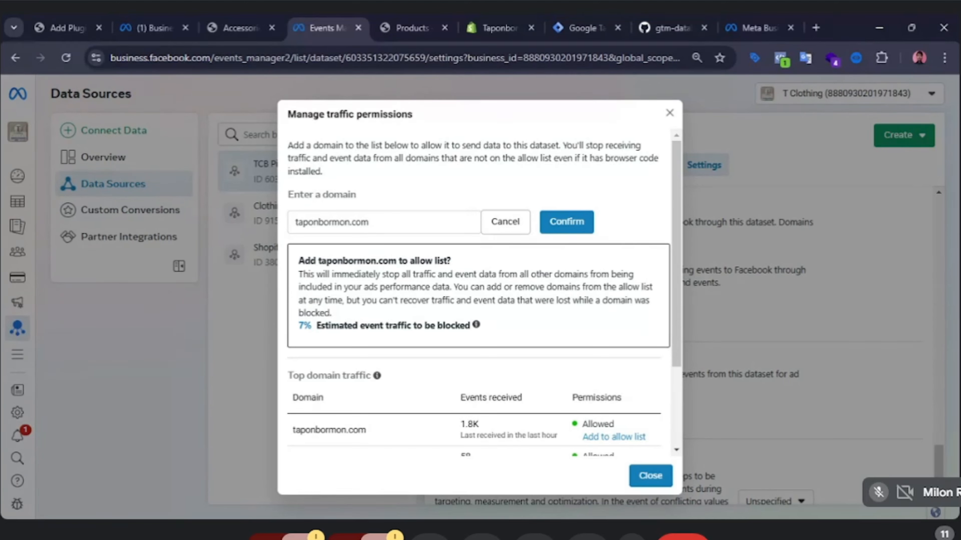
{"action": "mouse_move", "coordinate": [476, 324]}
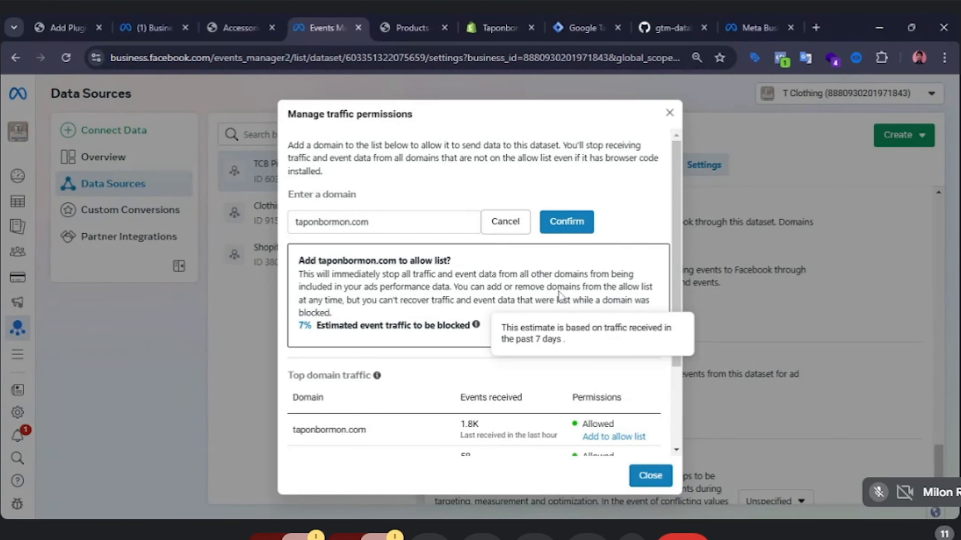
{"action": "scroll", "coordinate": [559, 295], "scroll_direction": "down", "scroll_amount": 3}
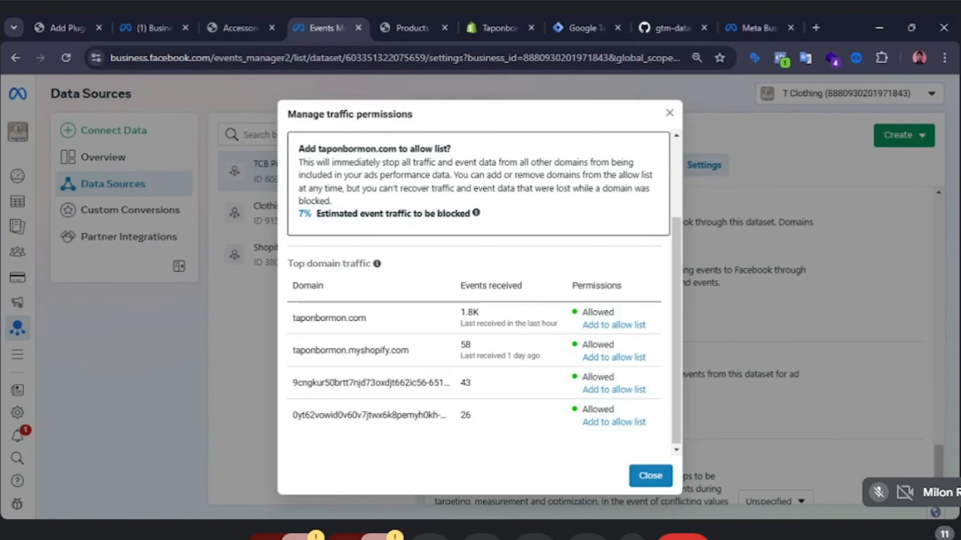
{"action": "scroll", "coordinate": [553, 294], "scroll_direction": "up", "scroll_amount": 3}
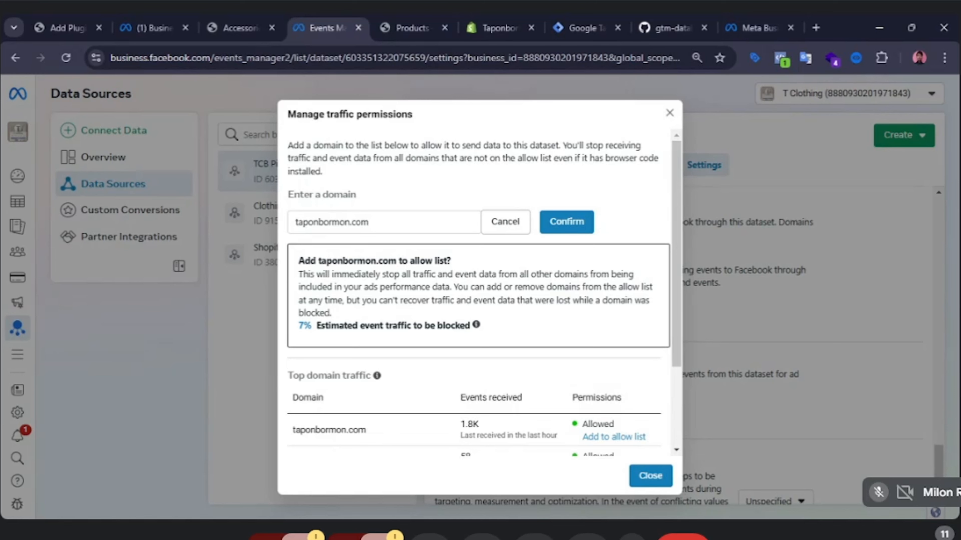
{"action": "scroll", "coordinate": [478, 291], "scroll_direction": "down", "scroll_amount": 3}
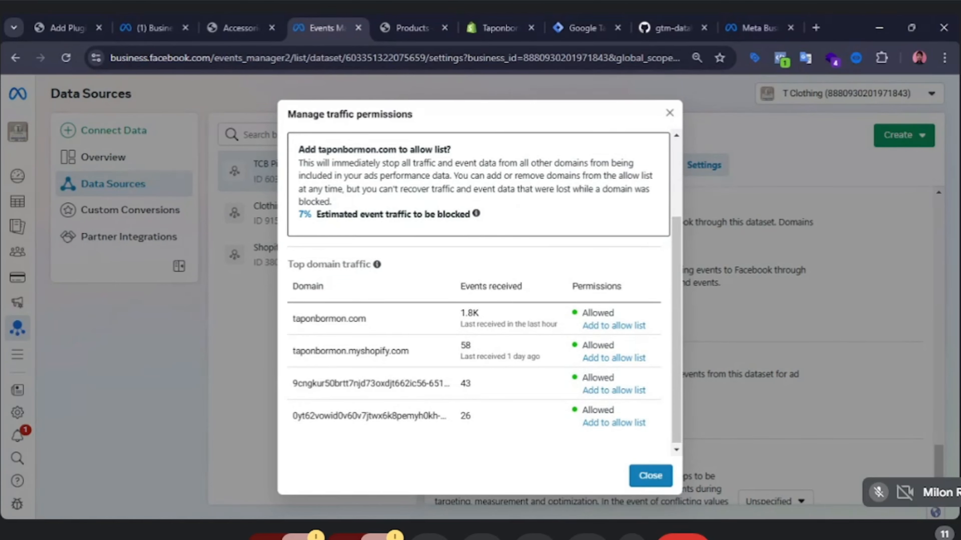
{"action": "scroll", "coordinate": [587, 241], "scroll_direction": "up", "scroll_amount": 3}
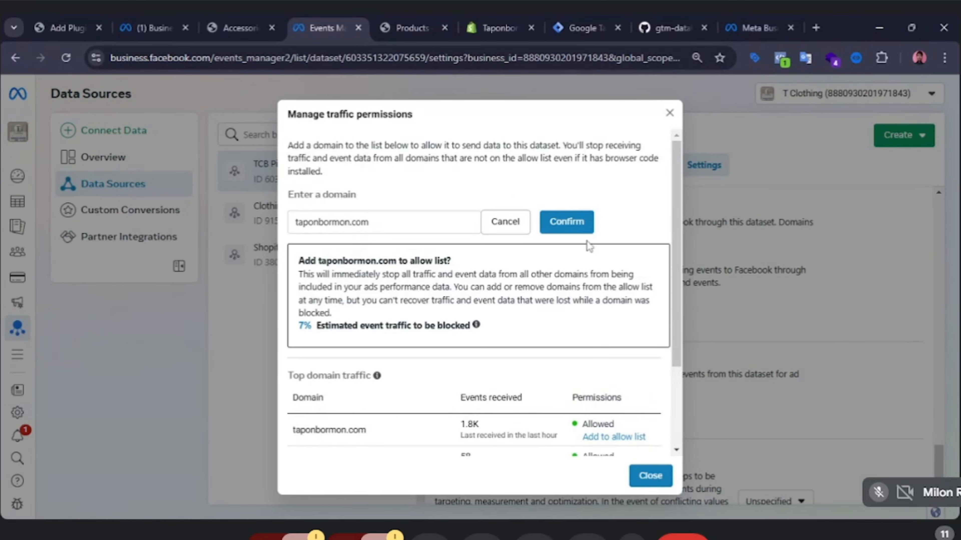
{"action": "left_click", "coordinate": [567, 226]}
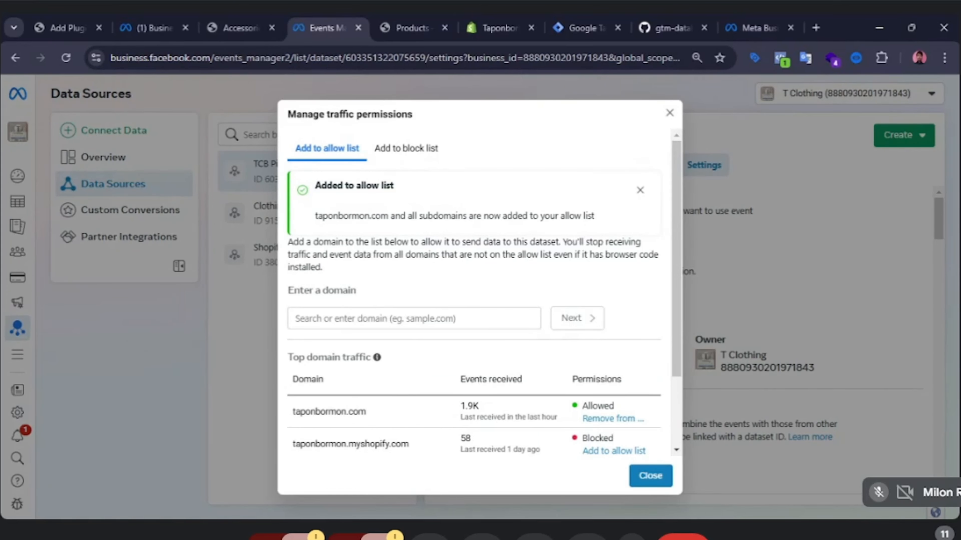
Review the domain traffic permissions list, then close the traffic permissions dialog.
{"action": "scroll", "coordinate": [456, 246], "scroll_direction": "down", "scroll_amount": 3}
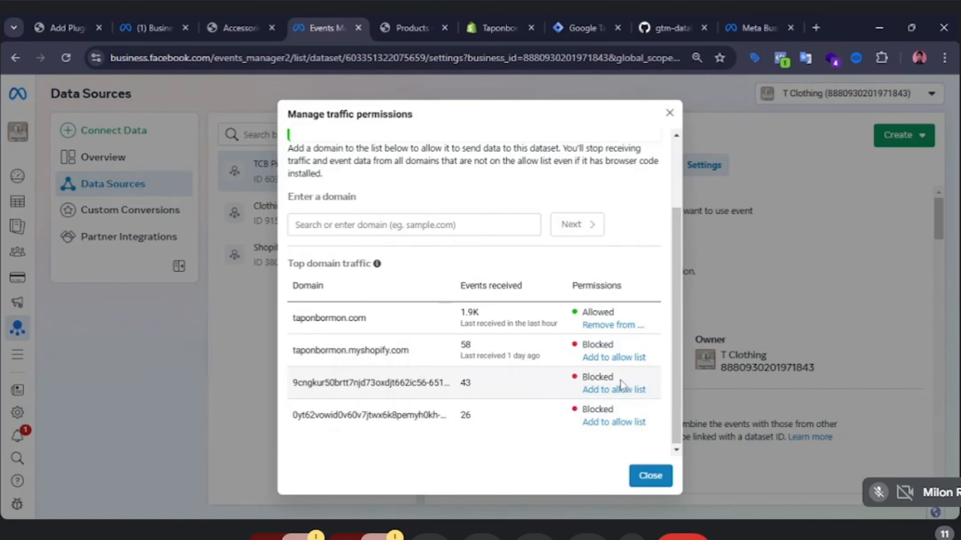
{"action": "scroll", "coordinate": [623, 381], "scroll_direction": "up", "scroll_amount": 3}
{"action": "scroll", "coordinate": [623, 383], "scroll_direction": "down", "scroll_amount": 1}
{"action": "left_click", "coordinate": [650, 476]}
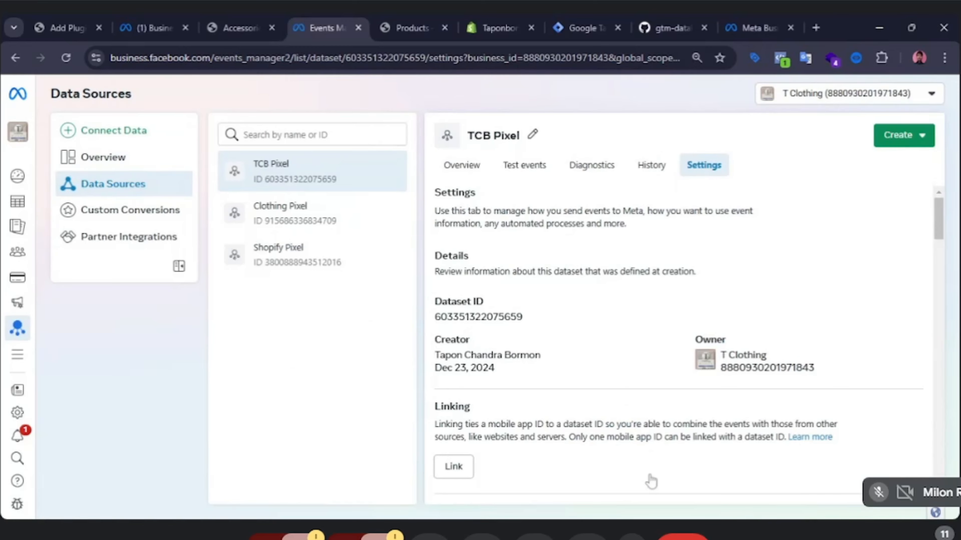
{"action": "scroll", "coordinate": [643, 454], "scroll_direction": "down", "scroll_amount": 3}
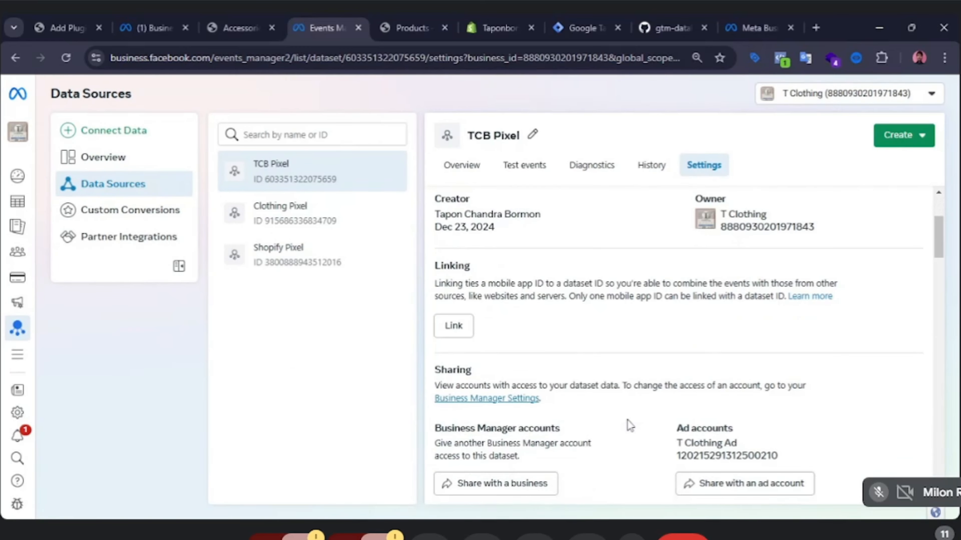
{"action": "scroll", "coordinate": [628, 425], "scroll_direction": "up", "scroll_amount": 3}
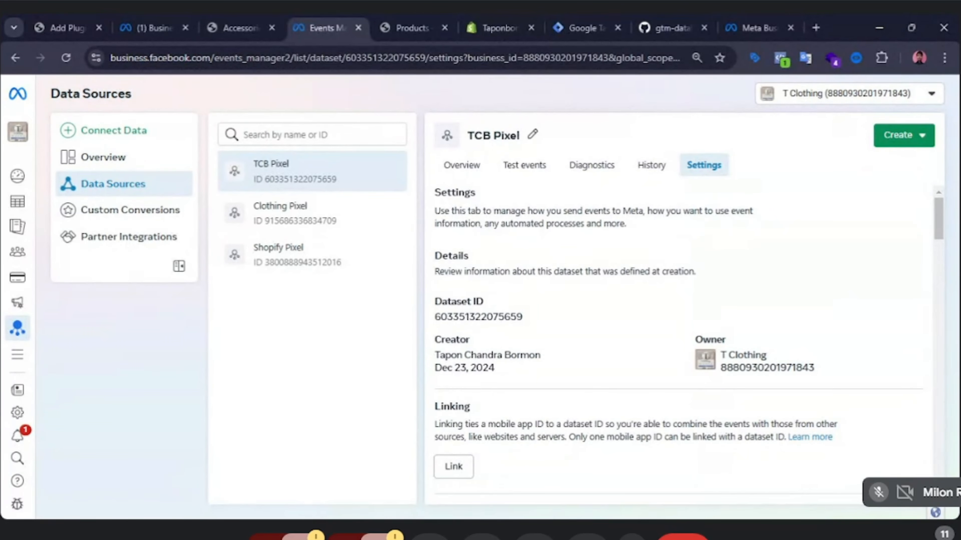
Open Ads Manager from the all-tools menu in Business settings.
{"action": "left_click", "coordinate": [152, 28]}
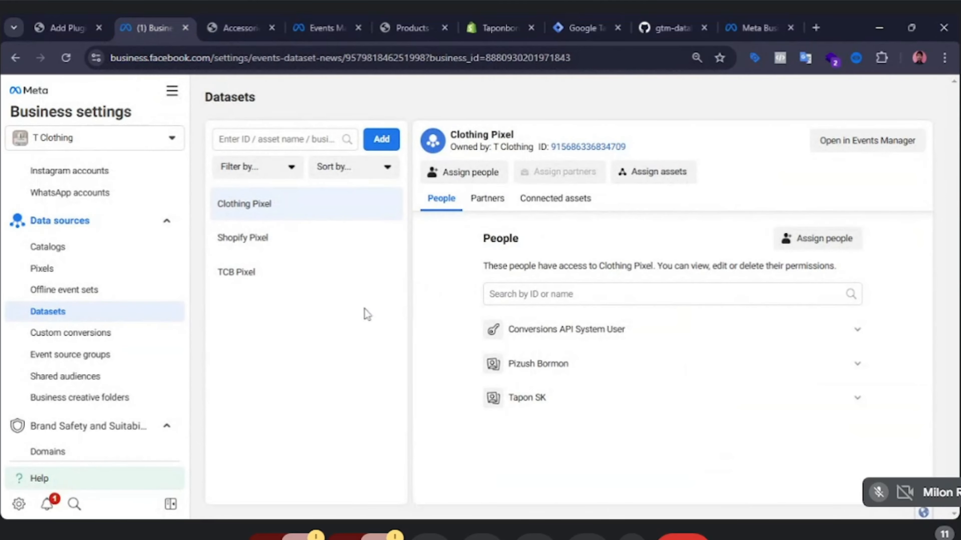
{"action": "left_click", "coordinate": [172, 92]}
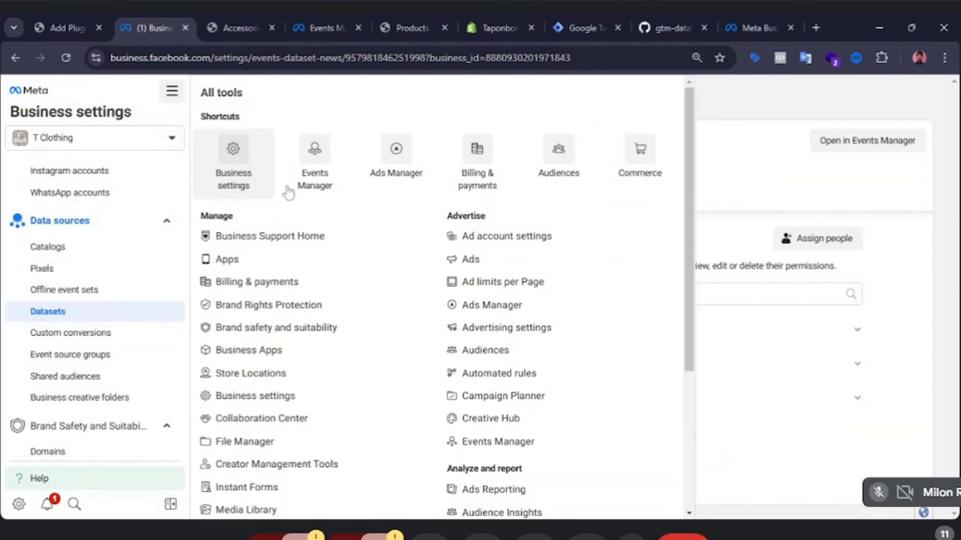
{"action": "left_click", "coordinate": [406, 171], "text": "ctrl"}
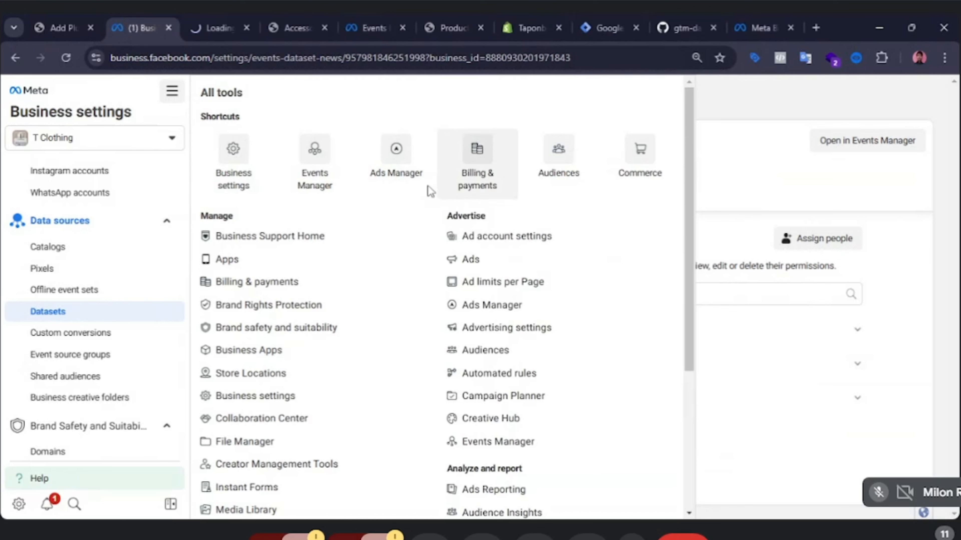
{"action": "left_click", "coordinate": [217, 17]}
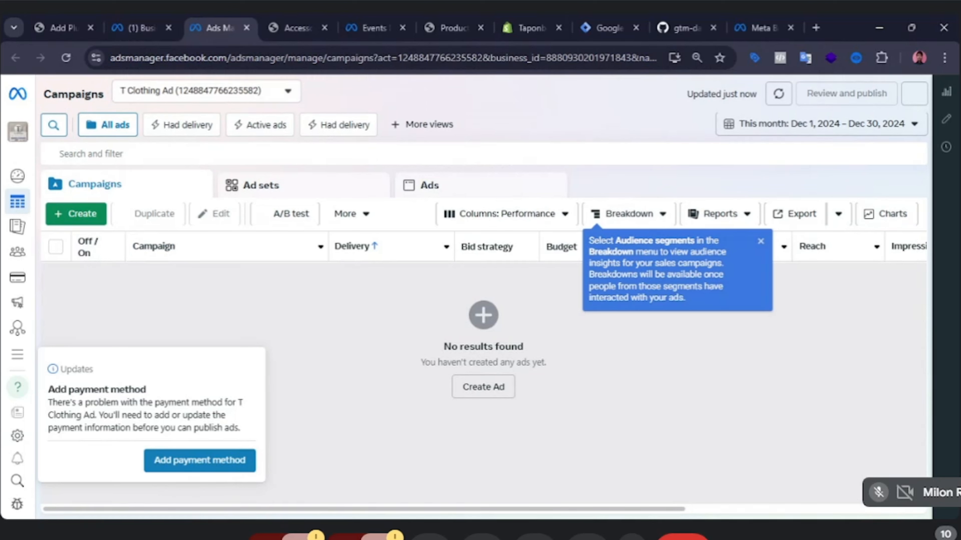
Check the ad account selector's list, keeping T Clothing Ad as the account.
{"action": "left_click", "coordinate": [293, 98]}
{"action": "left_click", "coordinate": [190, 181]}
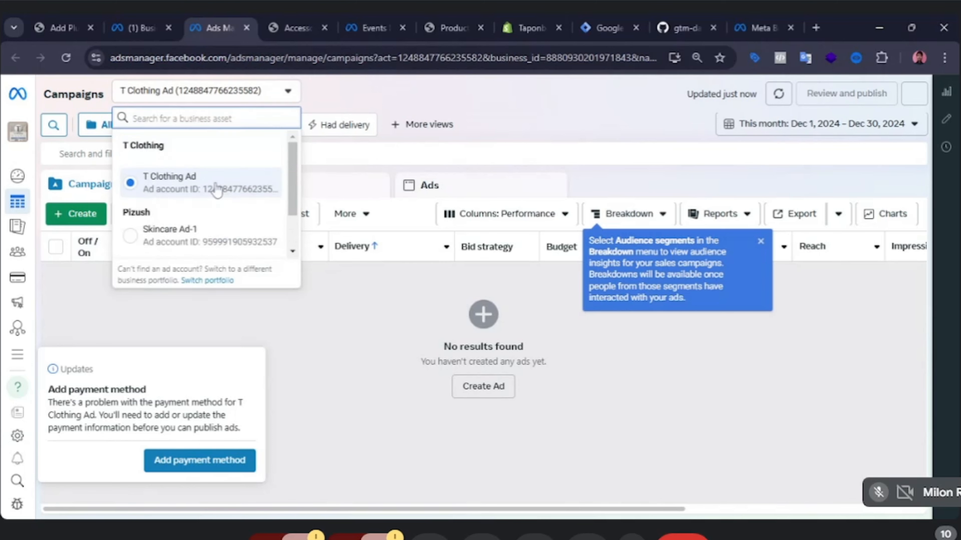
{"action": "scroll", "coordinate": [197, 210], "scroll_direction": "down", "scroll_amount": 2}
{"action": "scroll", "coordinate": [196, 215], "scroll_direction": "up", "scroll_amount": 2}
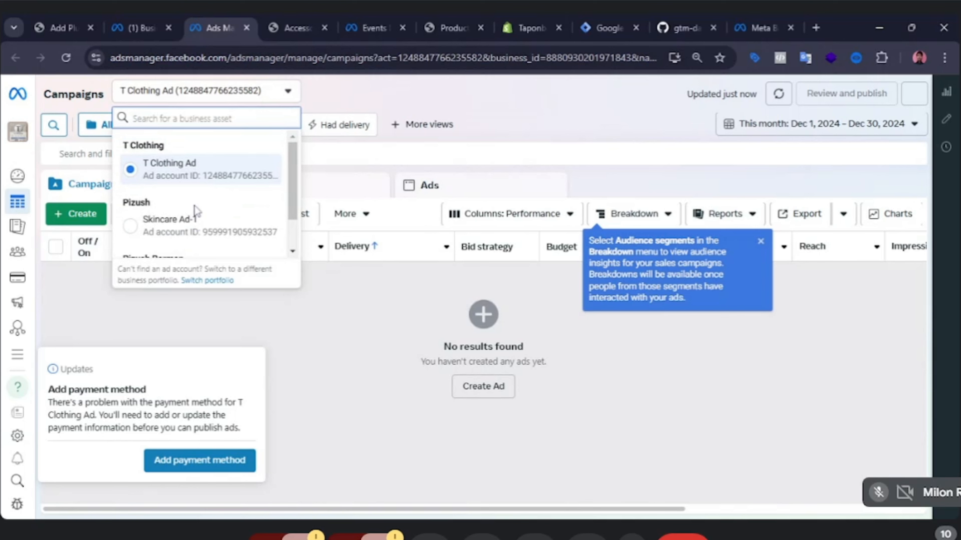
{"action": "scroll", "coordinate": [193, 204], "scroll_direction": "down", "scroll_amount": 2}
{"action": "scroll", "coordinate": [197, 204], "scroll_direction": "up", "scroll_amount": 2}
{"action": "scroll", "coordinate": [207, 202], "scroll_direction": "down", "scroll_amount": 2}
{"action": "scroll", "coordinate": [207, 202], "scroll_direction": "up", "scroll_amount": 2}
{"action": "left_click", "coordinate": [390, 316]}
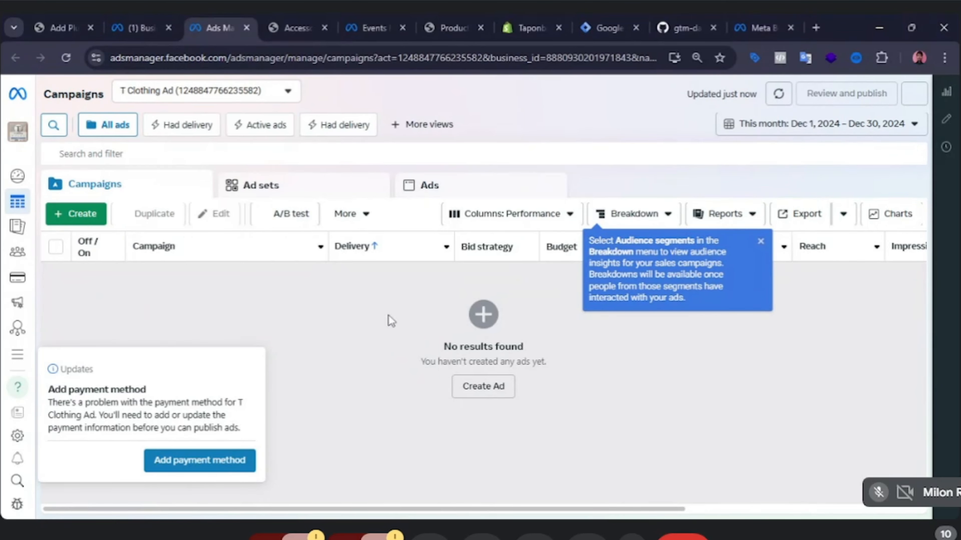
Create a new campaign with the Sales objective using the manual sales campaign setup.
{"action": "left_click", "coordinate": [89, 215]}
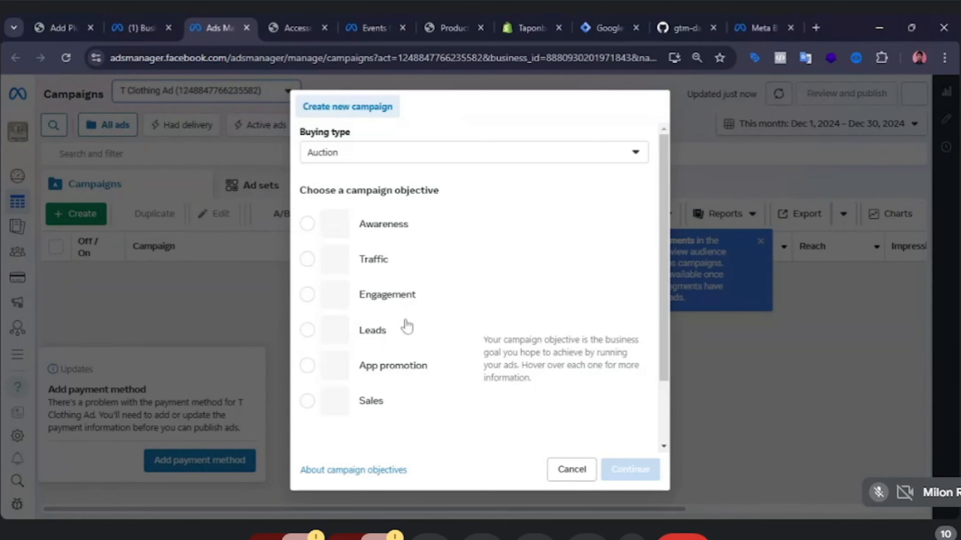
{"action": "scroll", "coordinate": [318, 399], "scroll_direction": "down", "scroll_amount": 2}
{"action": "mouse_move", "coordinate": [326, 325]}
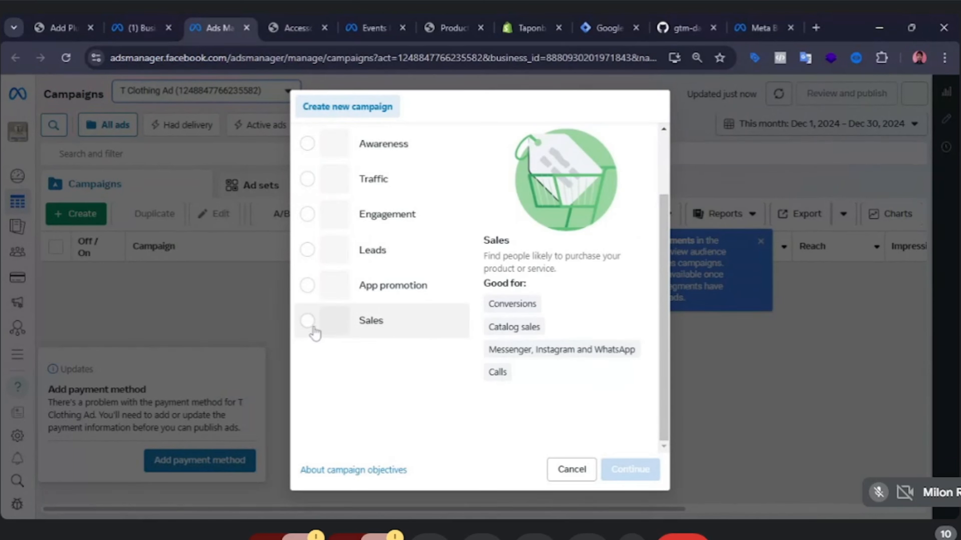
{"action": "left_click", "coordinate": [308, 322]}
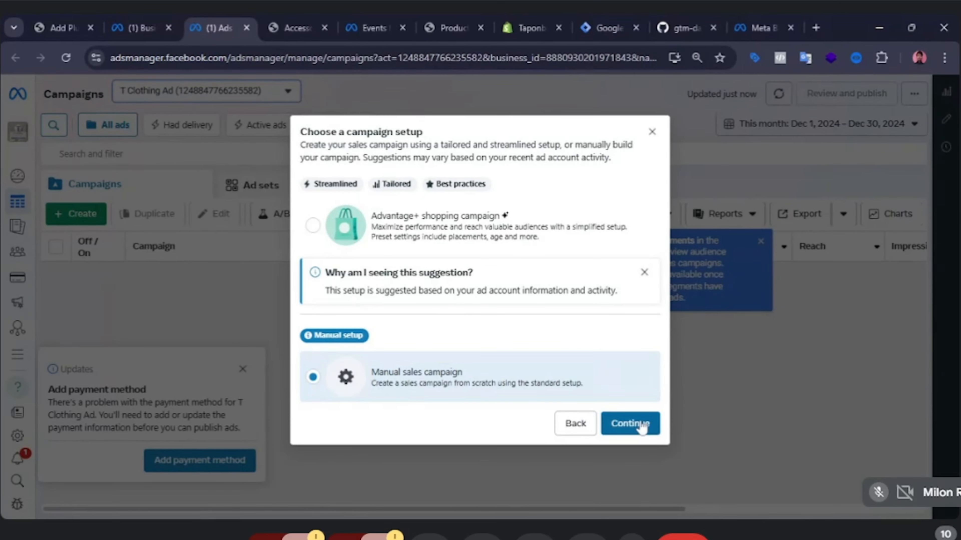
{"action": "left_click", "coordinate": [641, 425]}
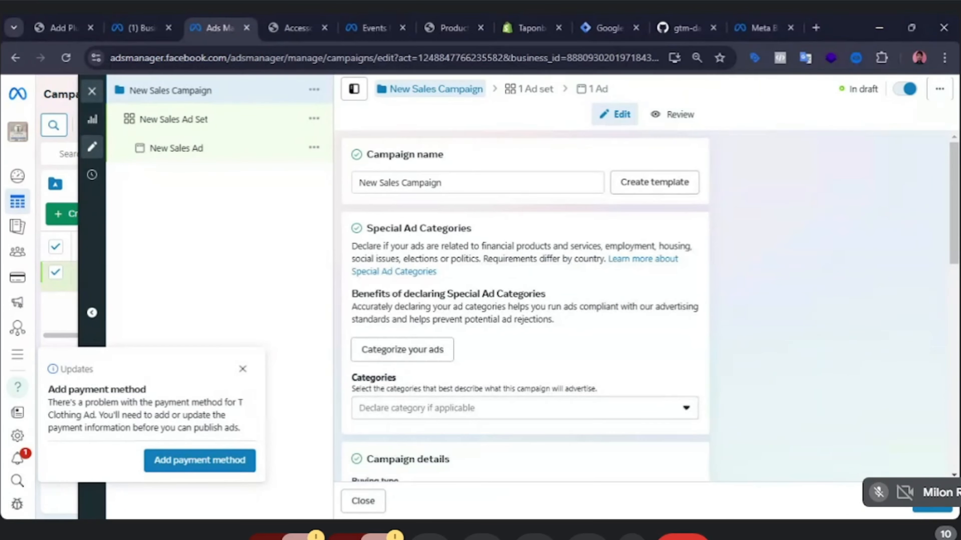
Open the New Sales Ad Set for editing and dismiss the payment method updates notice.
{"action": "scroll", "coordinate": [514, 351], "scroll_direction": "down", "scroll_amount": 5}
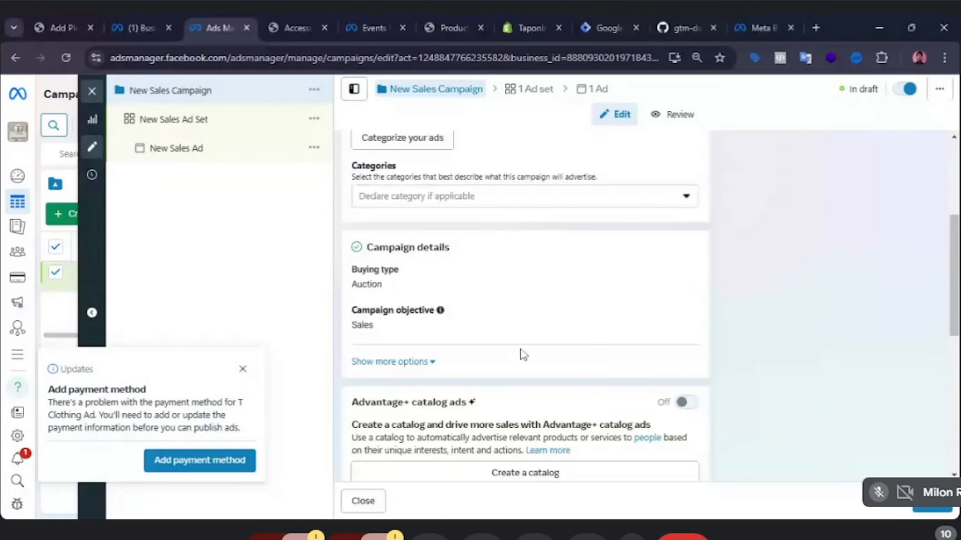
{"action": "scroll", "coordinate": [522, 353], "scroll_direction": "down", "scroll_amount": 10}
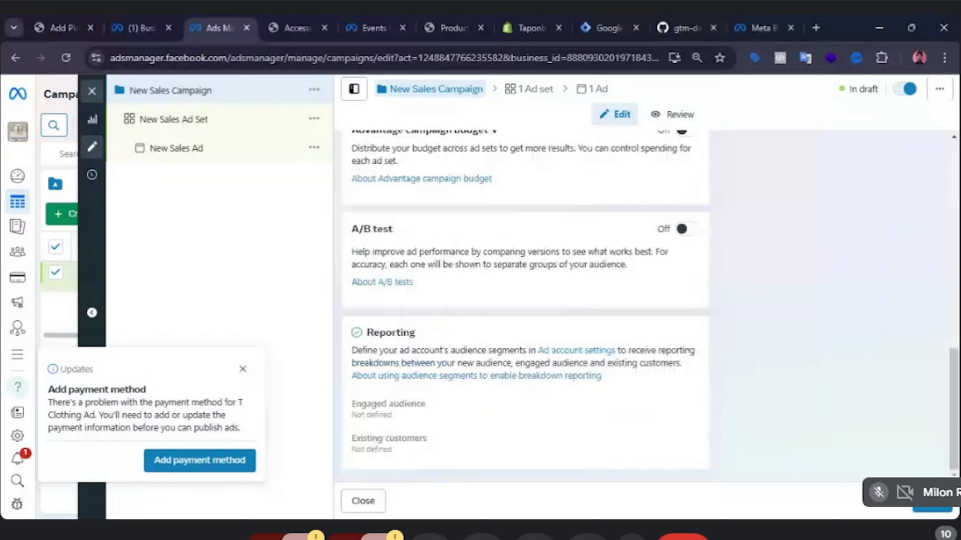
{"action": "left_click", "coordinate": [174, 127]}
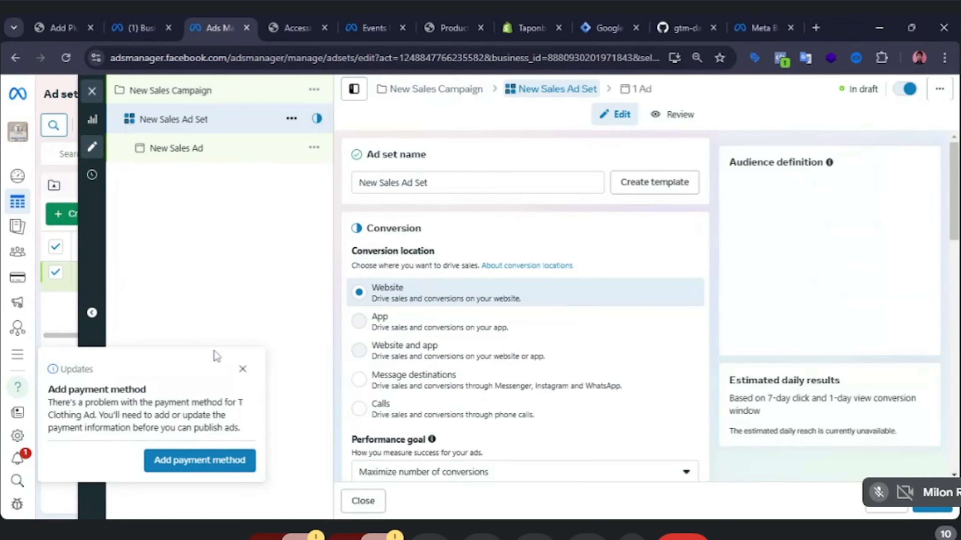
{"action": "left_click", "coordinate": [245, 371]}
Select TCB Pixel as the ad set's dataset for tracking conversions.
{"action": "scroll", "coordinate": [491, 434], "scroll_direction": "down", "scroll_amount": 5}
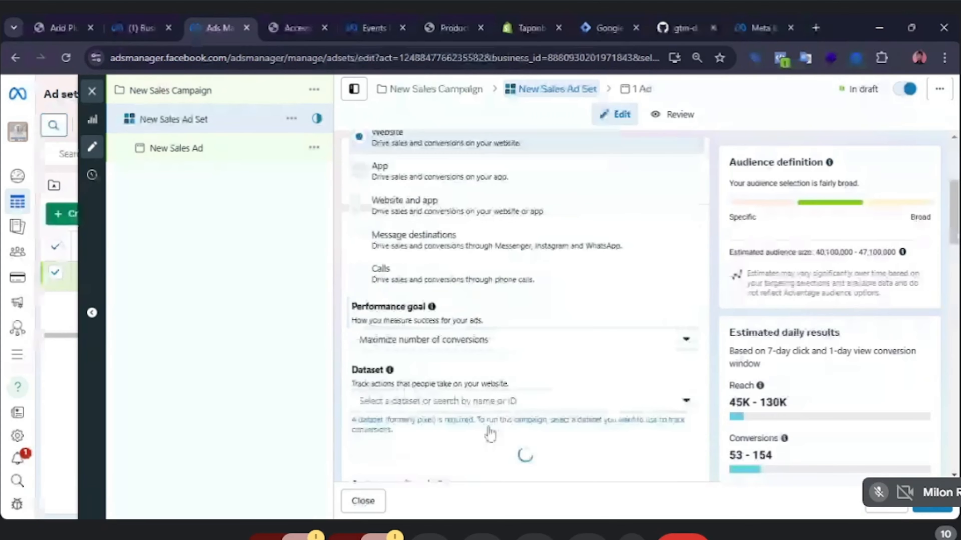
{"action": "scroll", "coordinate": [491, 434], "scroll_direction": "down", "scroll_amount": 2}
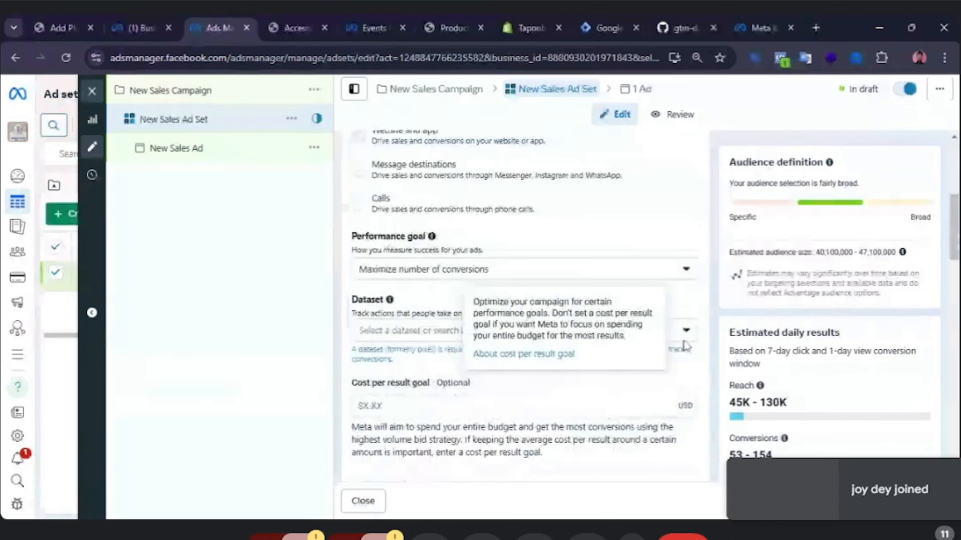
{"action": "left_click", "coordinate": [689, 335]}
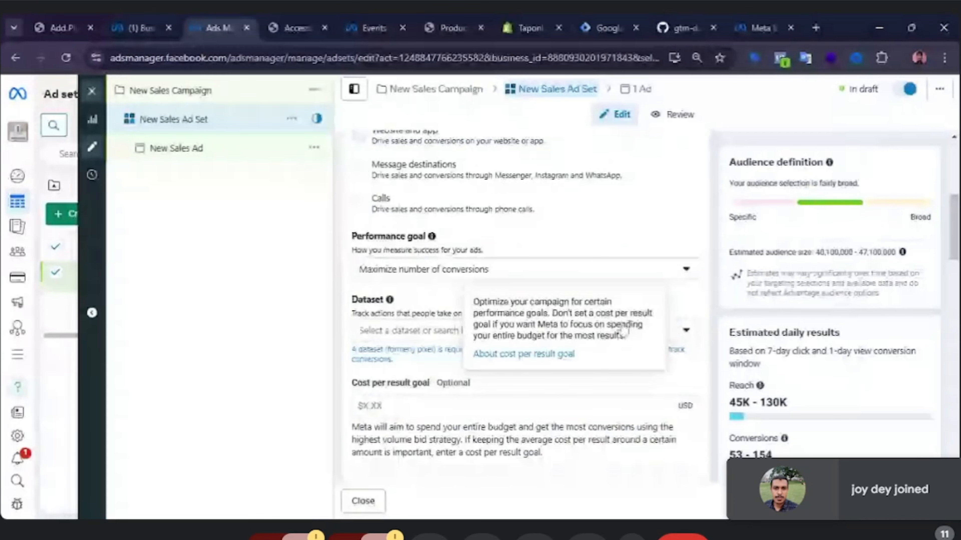
{"action": "left_click", "coordinate": [266, 295]}
{"action": "left_click", "coordinate": [686, 333]}
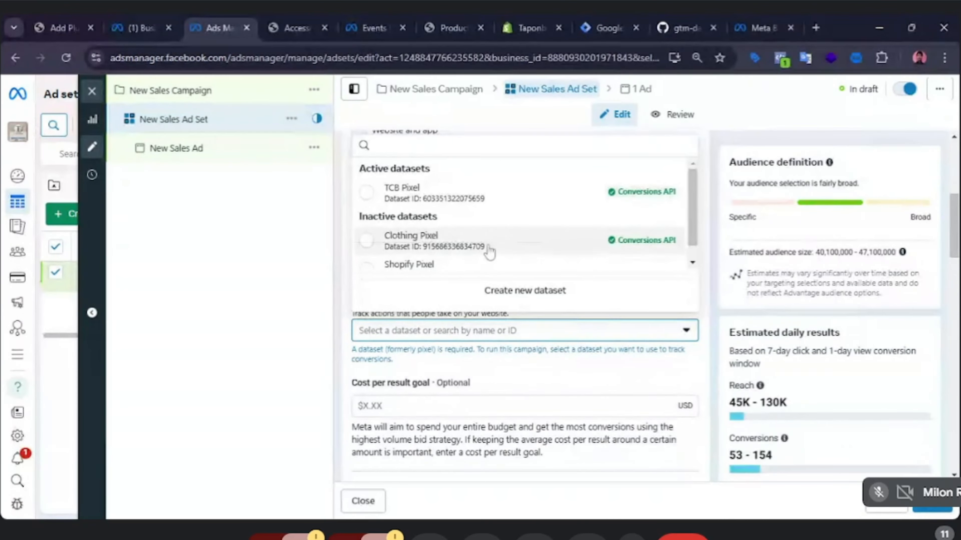
{"action": "scroll", "coordinate": [480, 246], "scroll_direction": "down", "scroll_amount": 1}
{"action": "scroll", "coordinate": [531, 254], "scroll_direction": "up", "scroll_amount": 1}
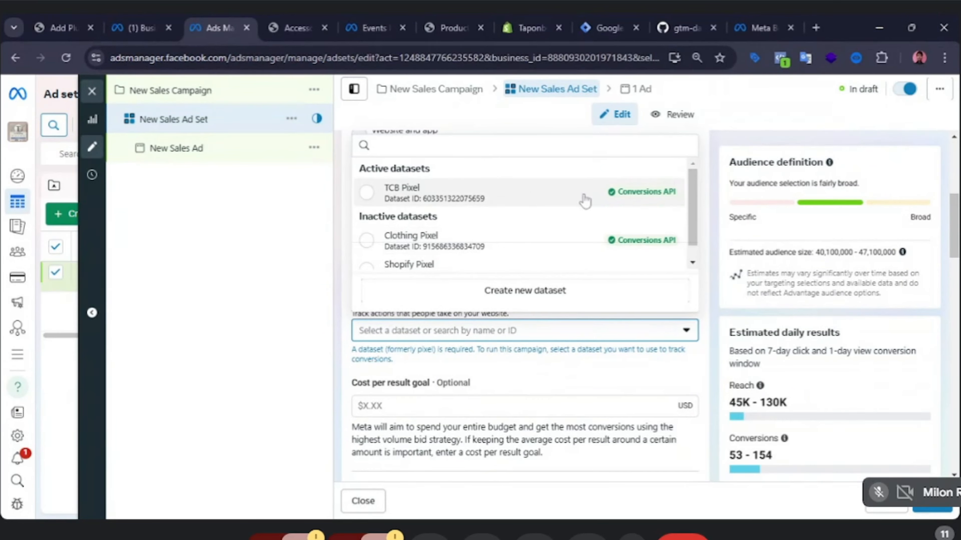
{"action": "left_click", "coordinate": [438, 203]}
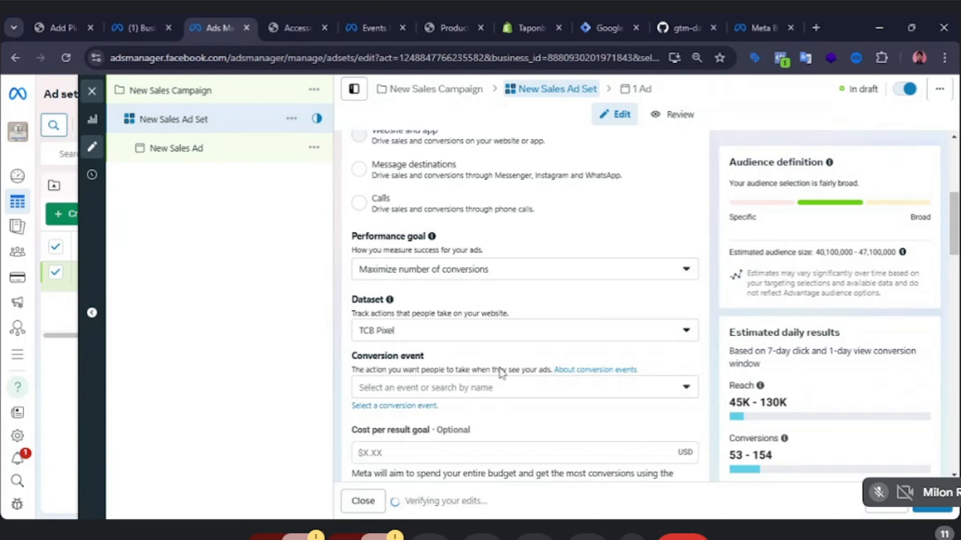
Review the available performance goal options for the ad set.
{"action": "left_click", "coordinate": [680, 389]}
{"action": "left_click", "coordinate": [292, 327]}
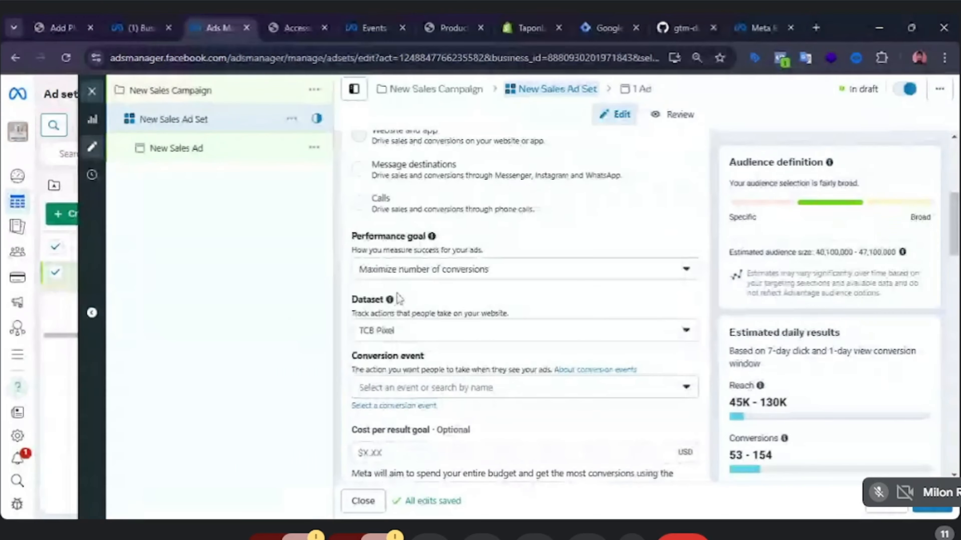
{"action": "left_click", "coordinate": [516, 275]}
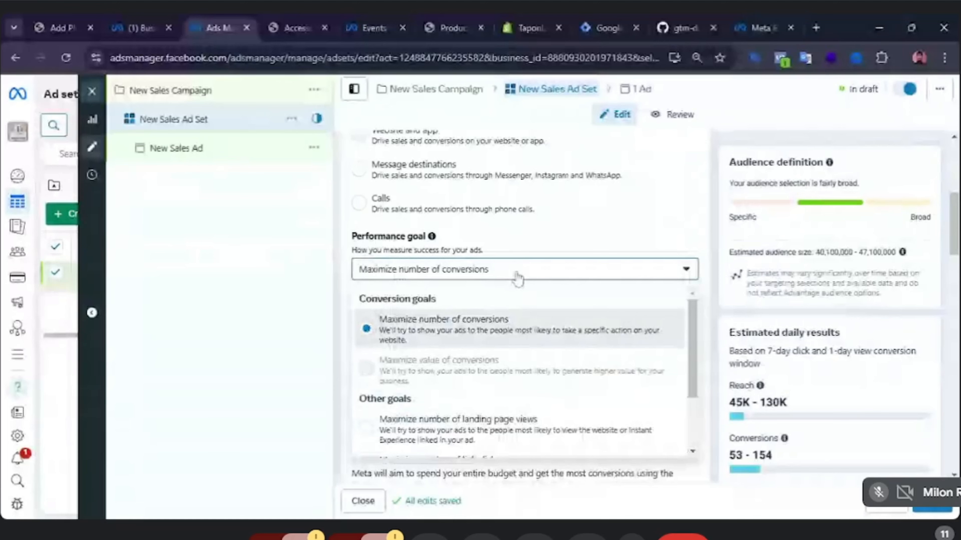
{"action": "scroll", "coordinate": [527, 418], "scroll_direction": "down", "scroll_amount": 3}
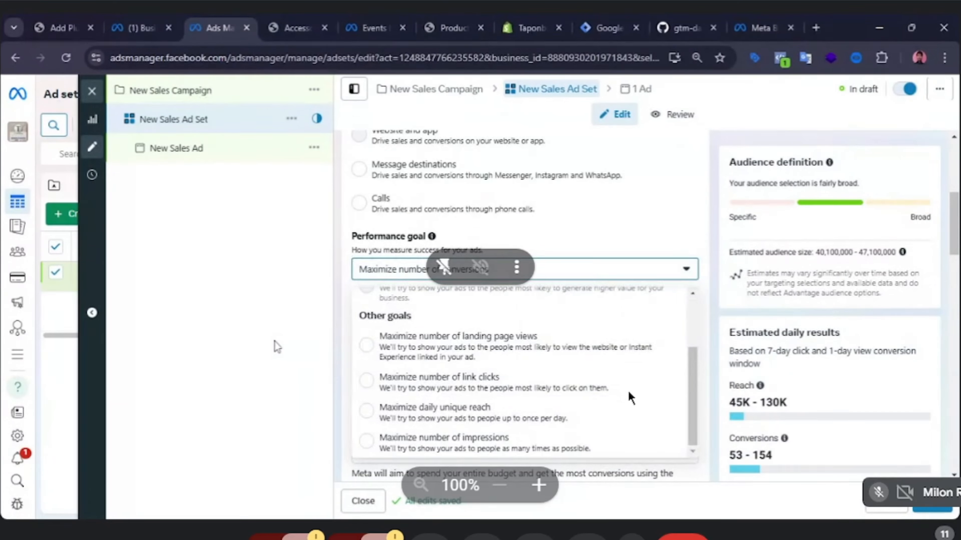
{"action": "left_click", "coordinate": [538, 485]}
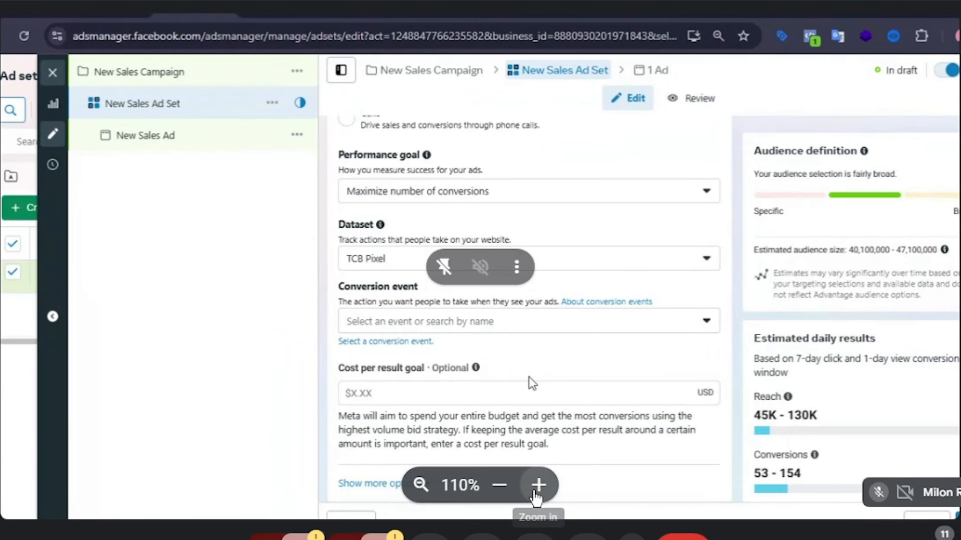
{"action": "left_click", "coordinate": [500, 485]}
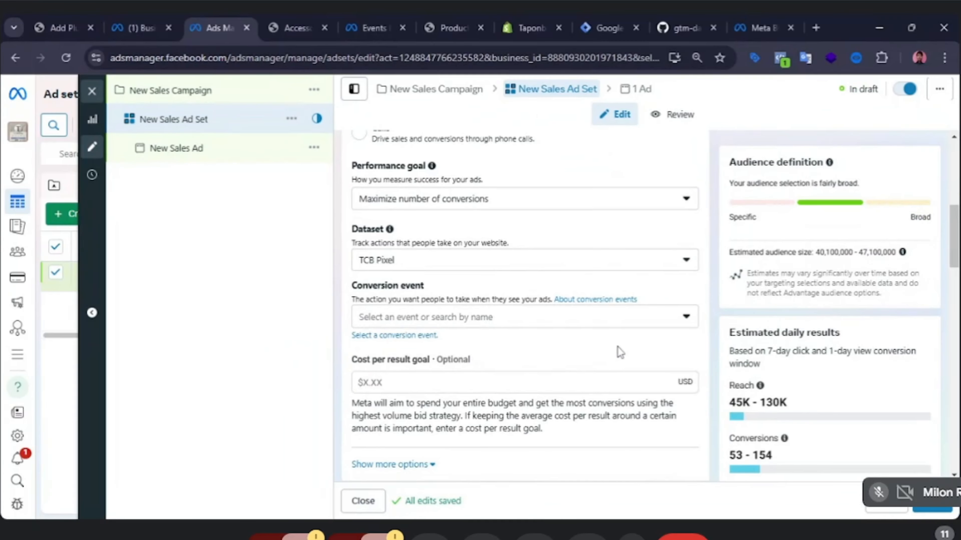
Browse the conversion event list for TCB Pixel without choosing an event.
{"action": "left_click", "coordinate": [685, 317]}
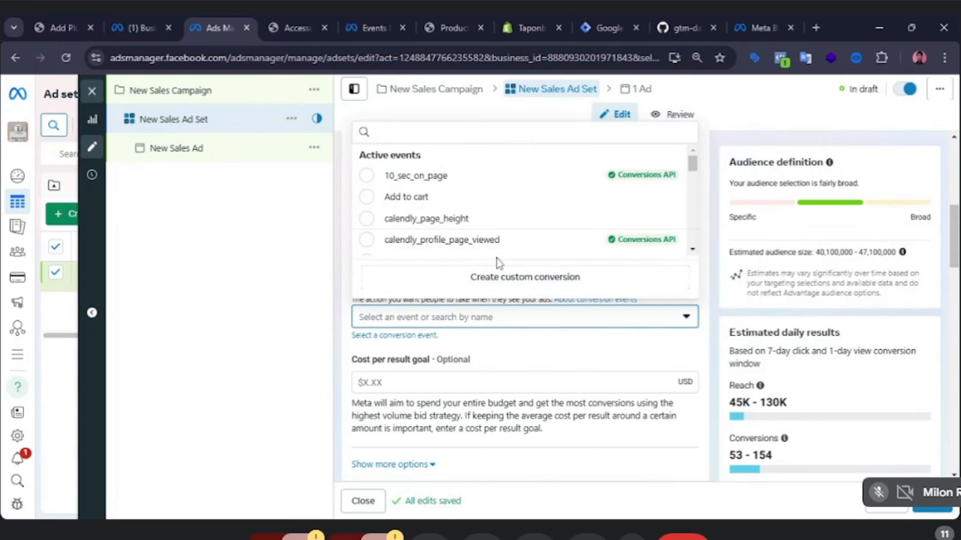
{"action": "scroll", "coordinate": [488, 249], "scroll_direction": "down", "scroll_amount": 10}
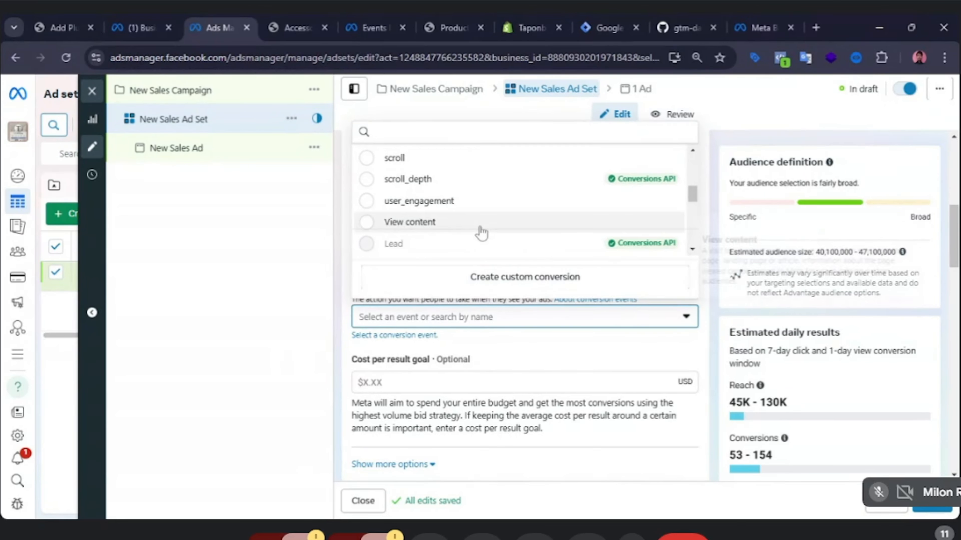
{"action": "scroll", "coordinate": [482, 231], "scroll_direction": "up", "scroll_amount": 10}
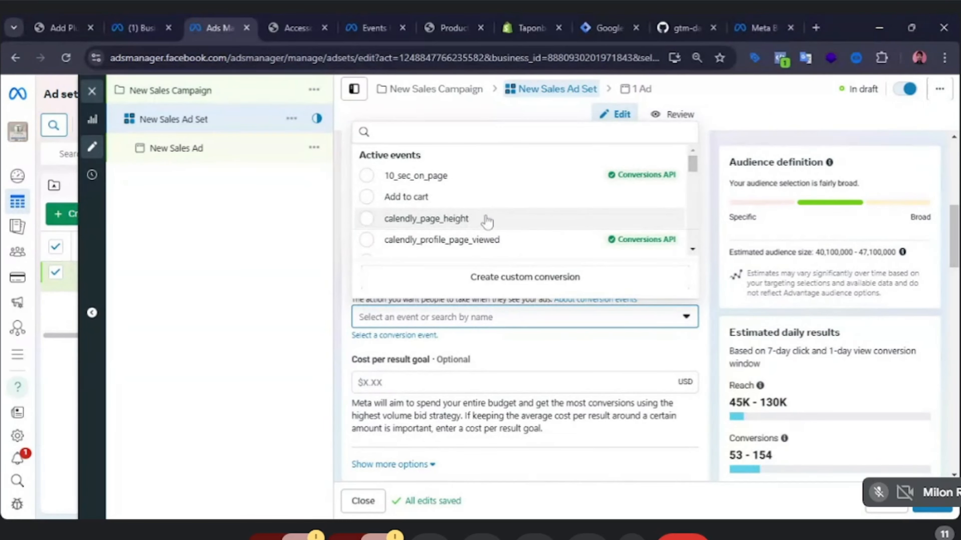
{"action": "scroll", "coordinate": [505, 201], "scroll_direction": "down", "scroll_amount": 2}
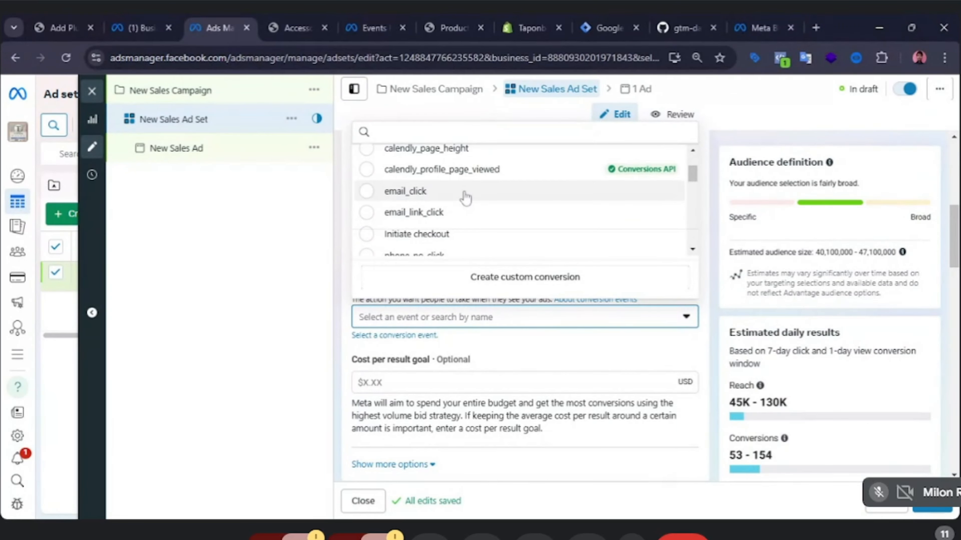
{"action": "scroll", "coordinate": [464, 197], "scroll_direction": "down", "scroll_amount": 3}
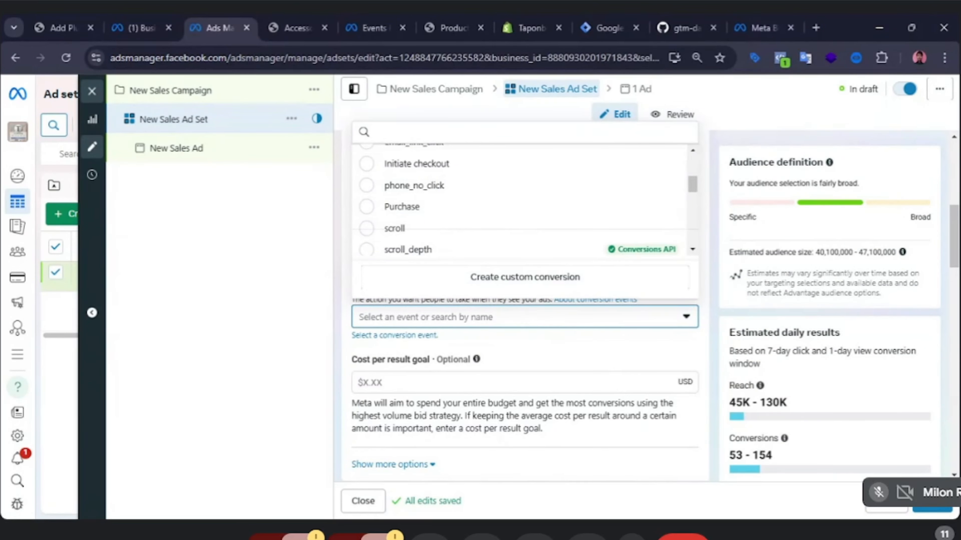
{"action": "scroll", "coordinate": [715, 401], "scroll_direction": "up", "scroll_amount": 2}
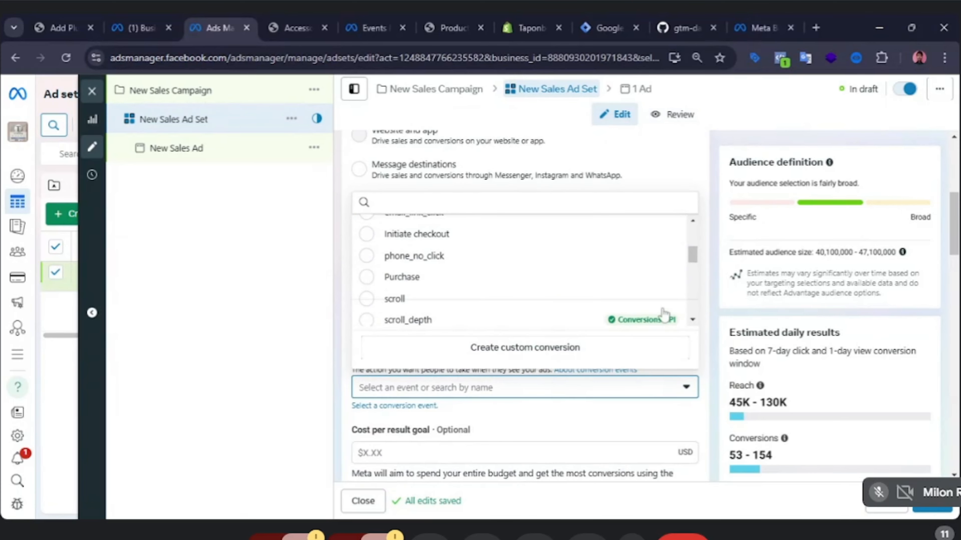
{"action": "scroll", "coordinate": [455, 284], "scroll_direction": "down", "scroll_amount": 3}
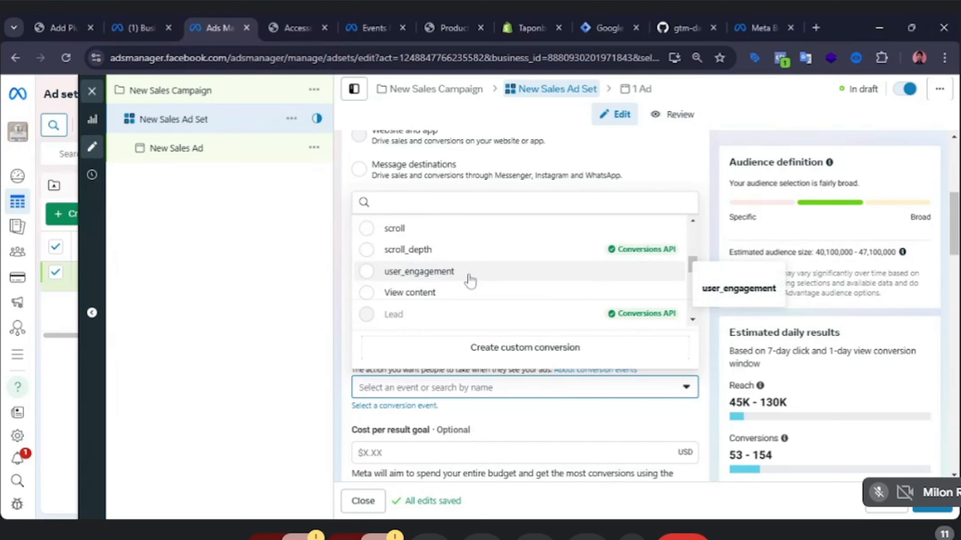
{"action": "scroll", "coordinate": [470, 280], "scroll_direction": "down", "scroll_amount": 5}
{"action": "left_click", "coordinate": [278, 261]}
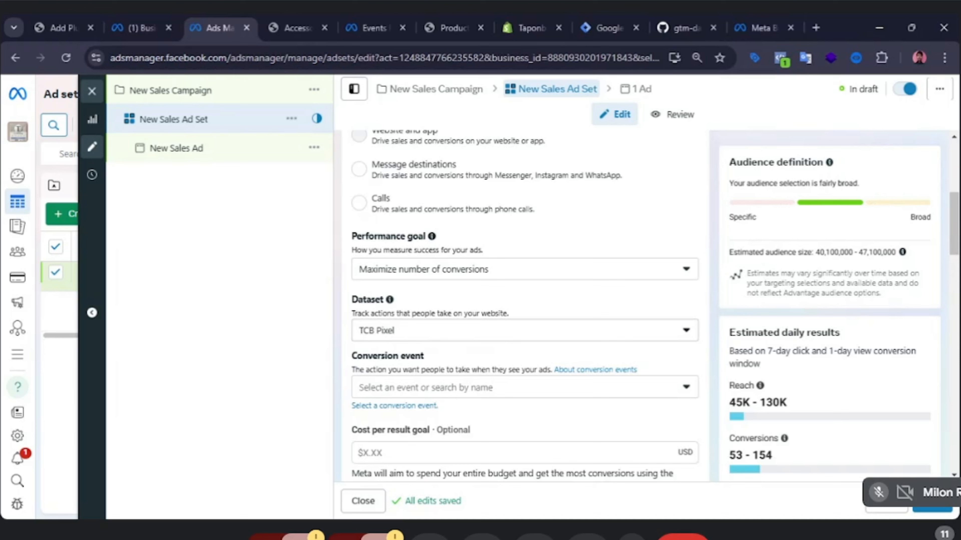
Recheck the dataset choice and scroll through the whole conversion event list.
{"action": "left_click", "coordinate": [459, 339]}
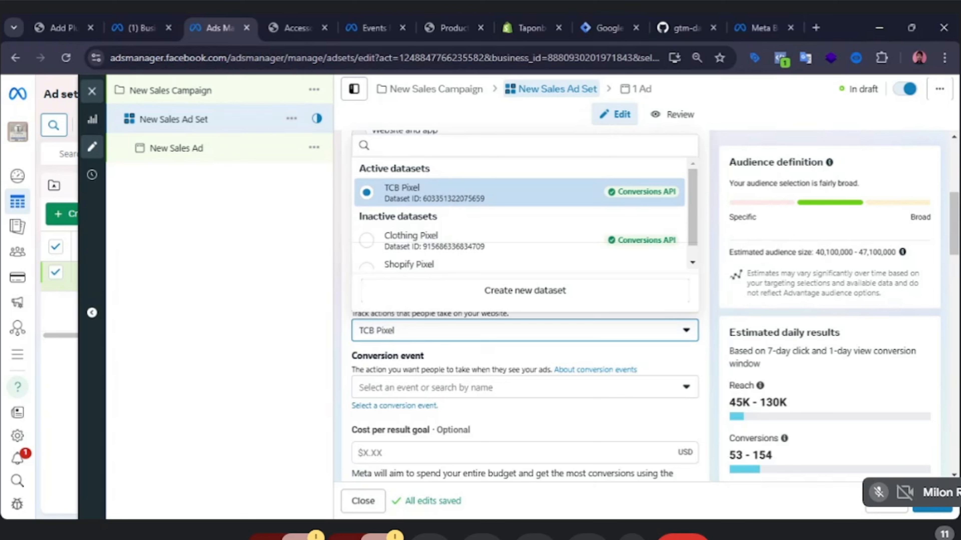
{"action": "left_click", "coordinate": [278, 272]}
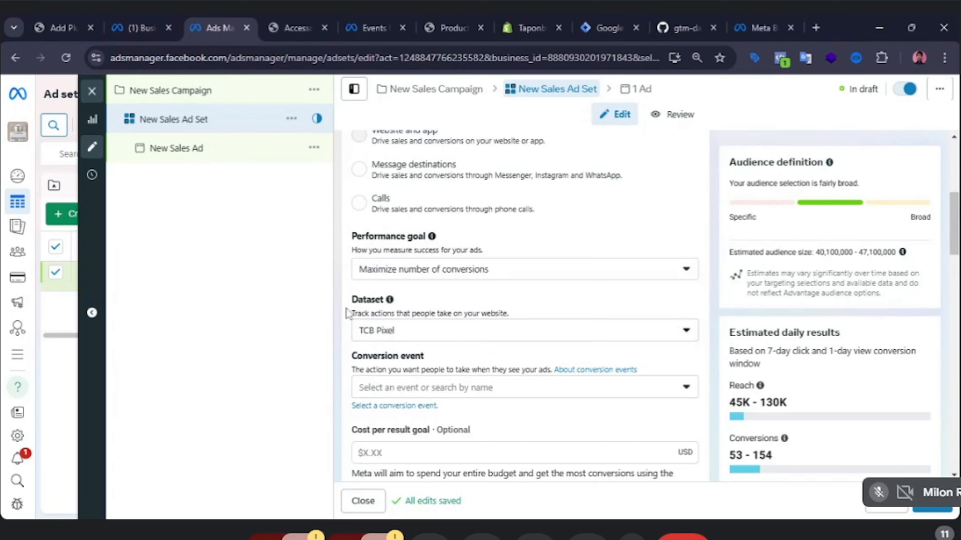
{"action": "left_click", "coordinate": [572, 396]}
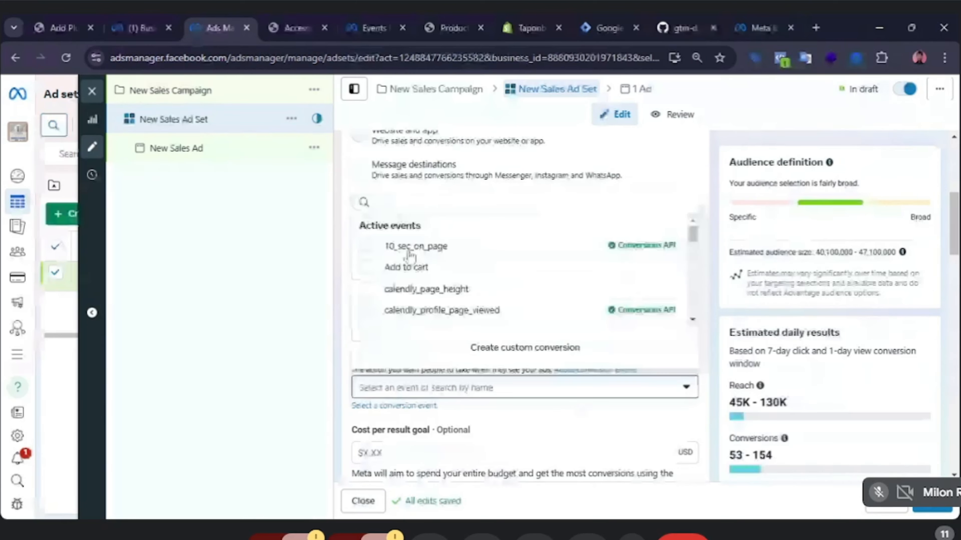
{"action": "scroll", "coordinate": [411, 265], "scroll_direction": "down", "scroll_amount": 3}
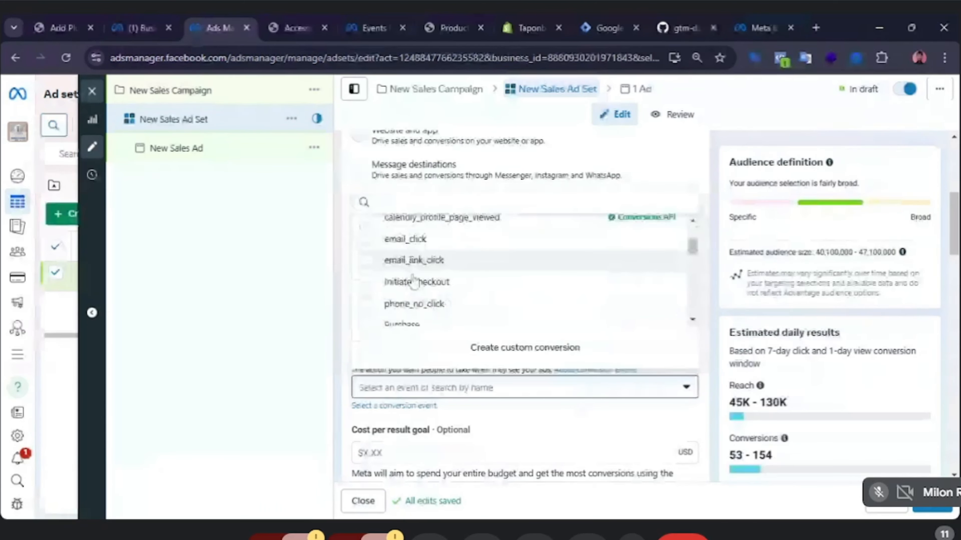
{"action": "scroll", "coordinate": [446, 284], "scroll_direction": "down", "scroll_amount": 2}
{"action": "scroll", "coordinate": [483, 287], "scroll_direction": "down", "scroll_amount": 2}
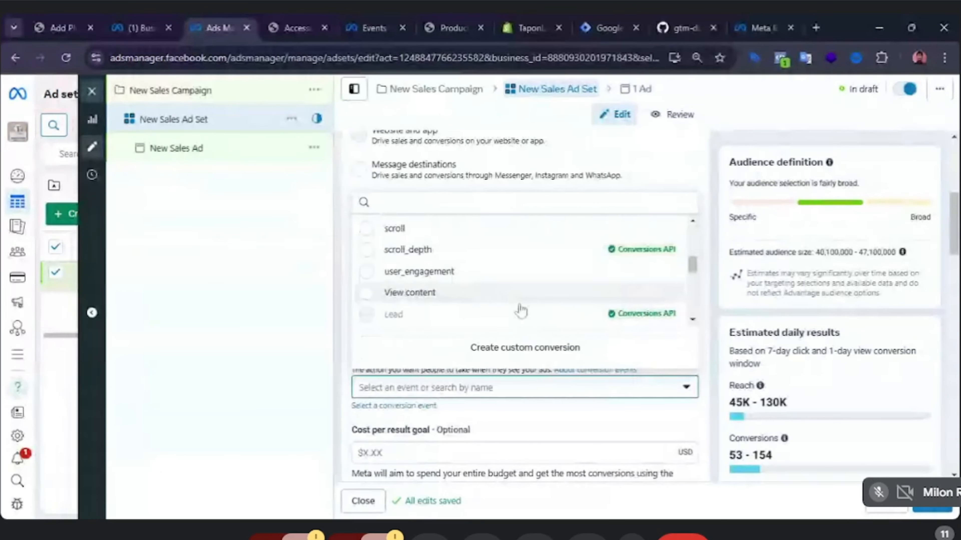
{"action": "scroll", "coordinate": [521, 311], "scroll_direction": "down", "scroll_amount": 3}
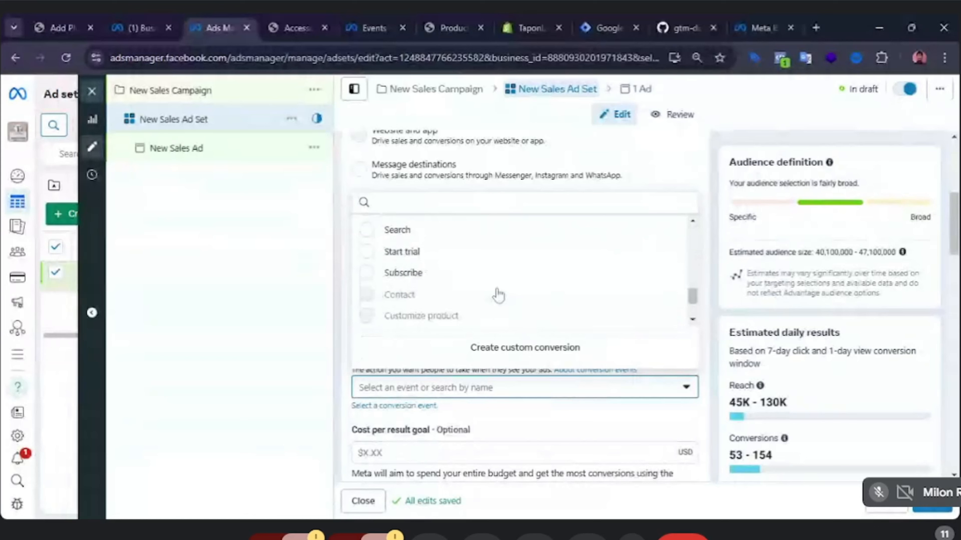
{"action": "mouse_move", "coordinate": [498, 295]}
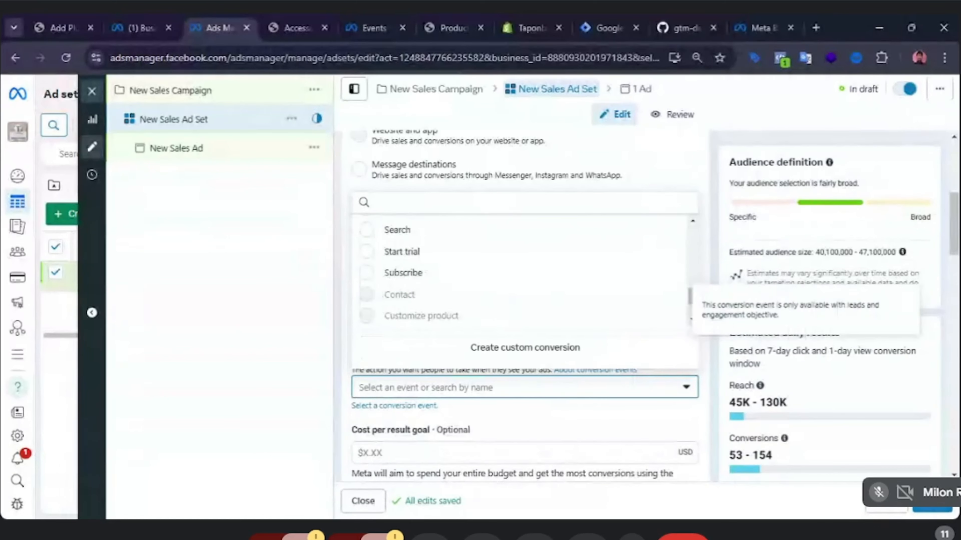
{"action": "scroll", "coordinate": [495, 287], "scroll_direction": "down", "scroll_amount": 2}
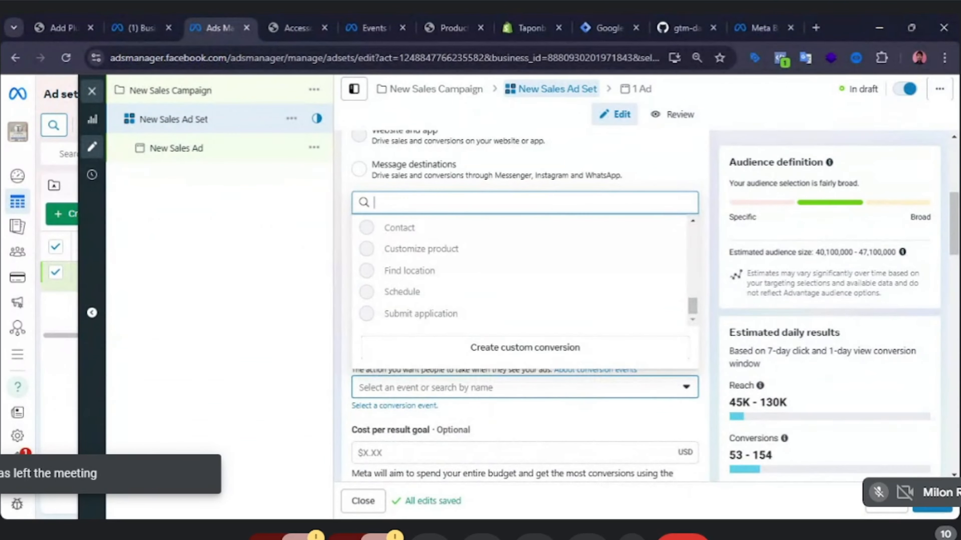
{"action": "left_click", "coordinate": [563, 414]}
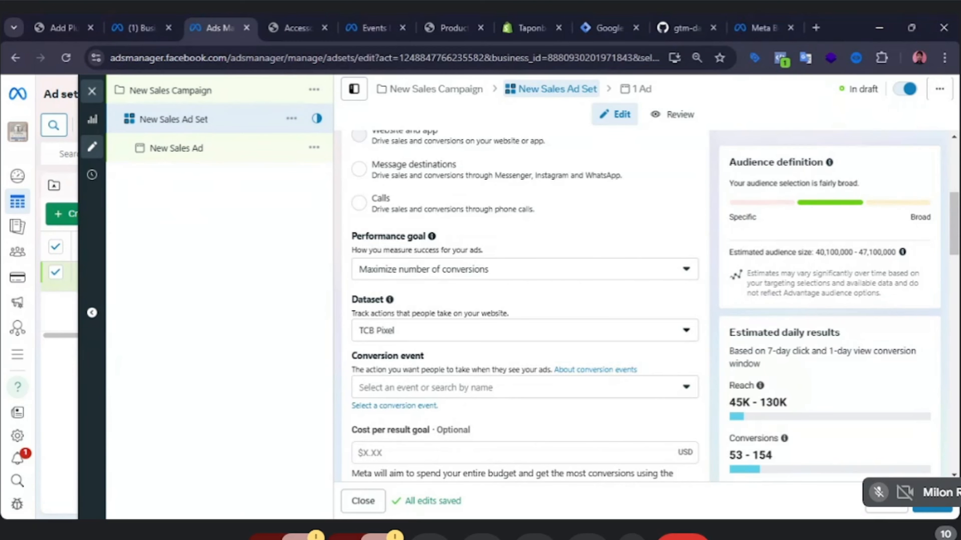
Open the conversion event list again and look through the available events.
{"action": "left_click", "coordinate": [630, 387]}
{"action": "scroll", "coordinate": [464, 305], "scroll_direction": "down", "scroll_amount": 10}
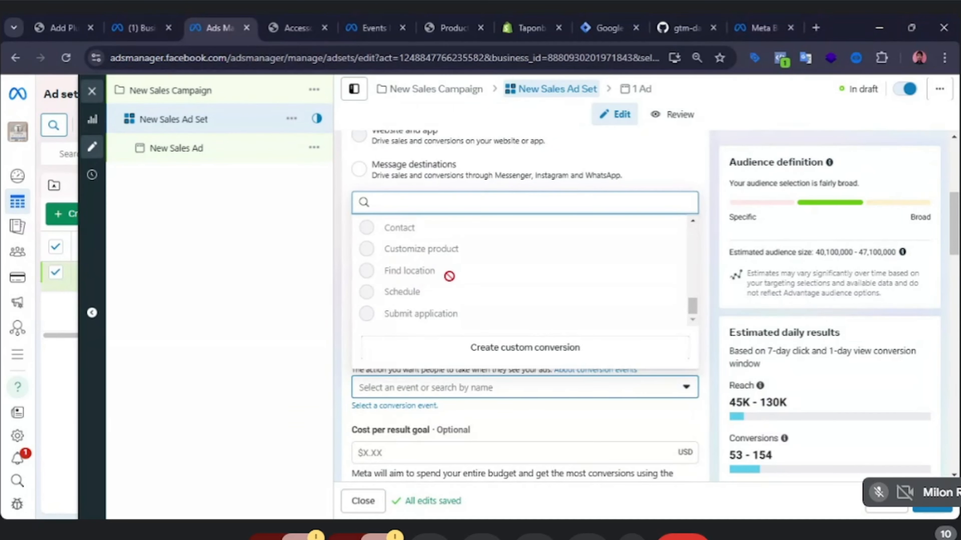
{"action": "scroll", "coordinate": [450, 277], "scroll_direction": "up", "scroll_amount": 2}
{"action": "scroll", "coordinate": [454, 280], "scroll_direction": "up", "scroll_amount": 6}
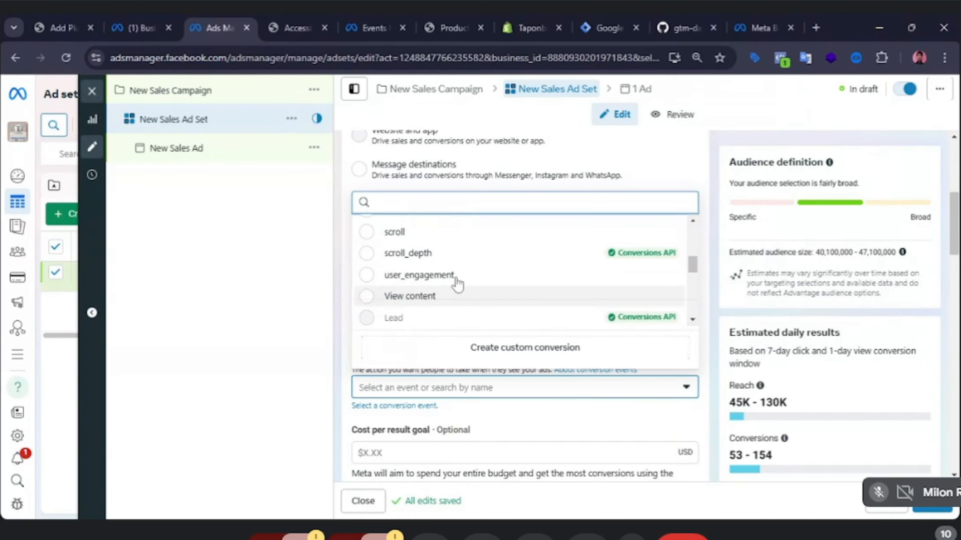
{"action": "scroll", "coordinate": [458, 284], "scroll_direction": "up", "scroll_amount": 8}
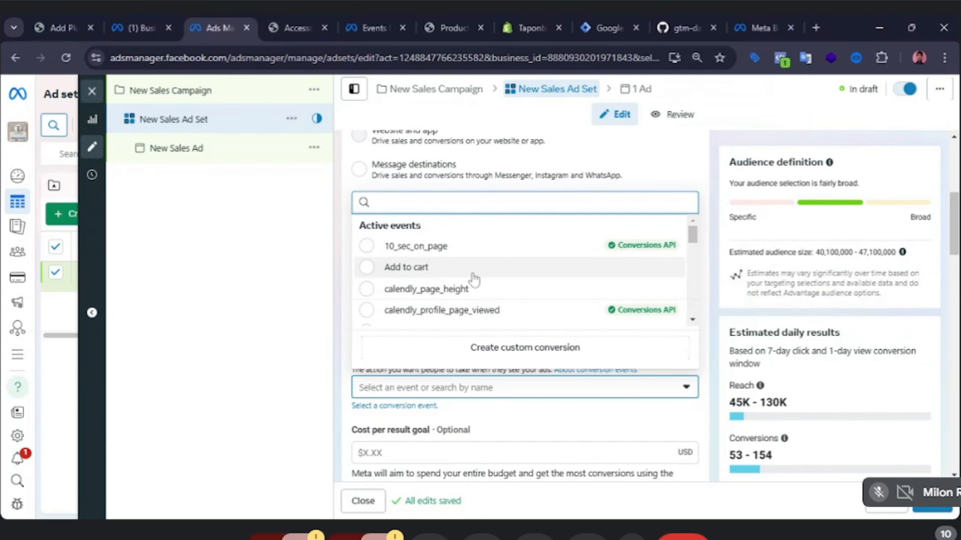
{"action": "left_click", "coordinate": [277, 295]}
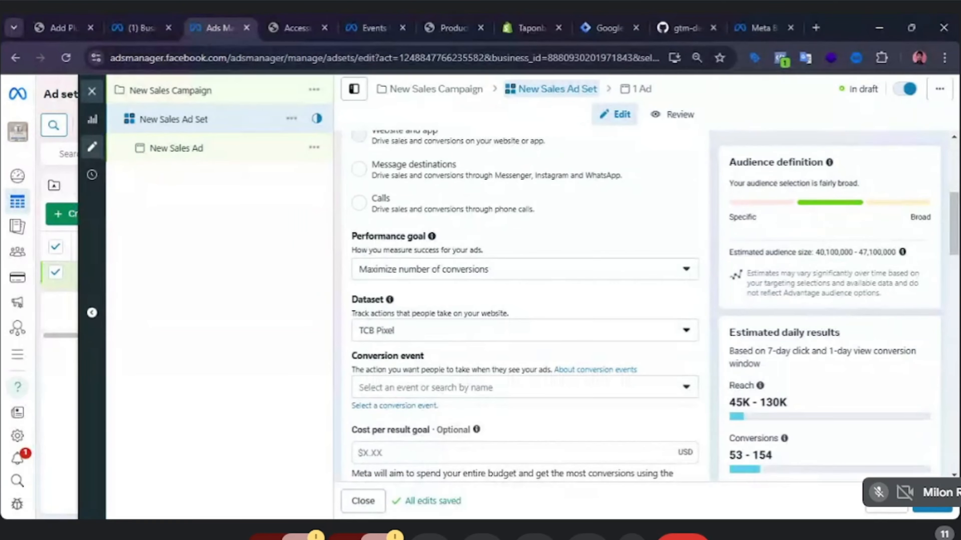
Check the selected dataset, then switch to the Events Manager tab showing TCB Pixel's settings.
{"action": "left_click", "coordinate": [651, 335]}
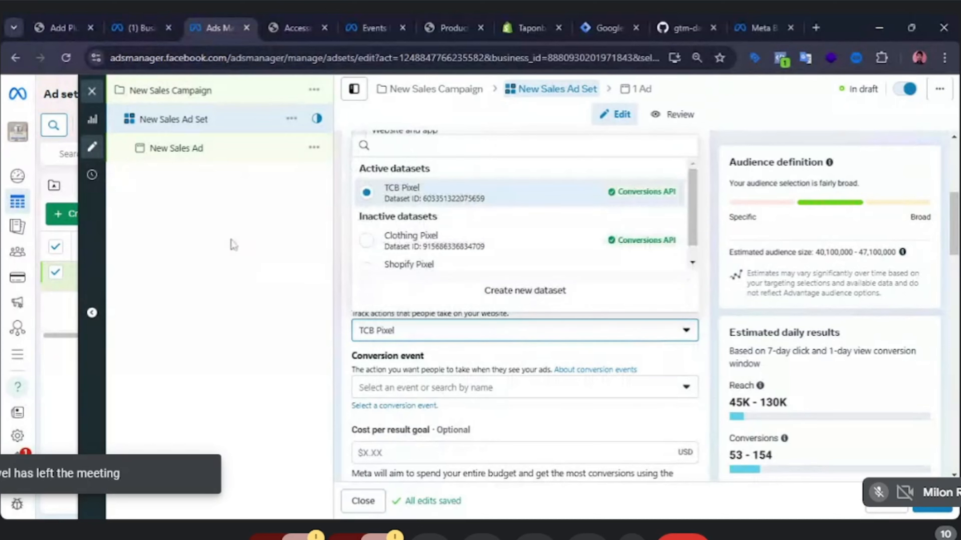
{"action": "left_click", "coordinate": [274, 260]}
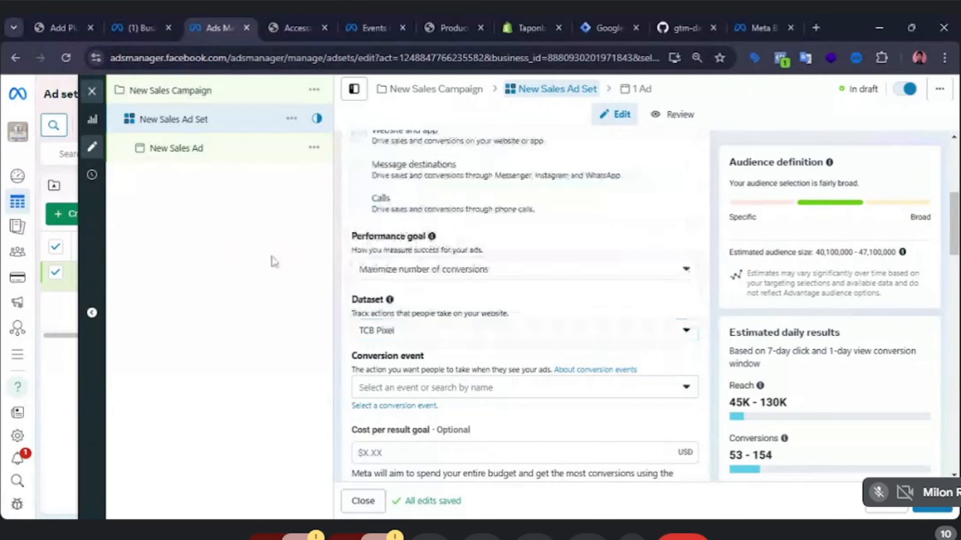
{"action": "key", "text": "ctrl+Tab"}
{"action": "key", "text": "ctrl+Tab"}
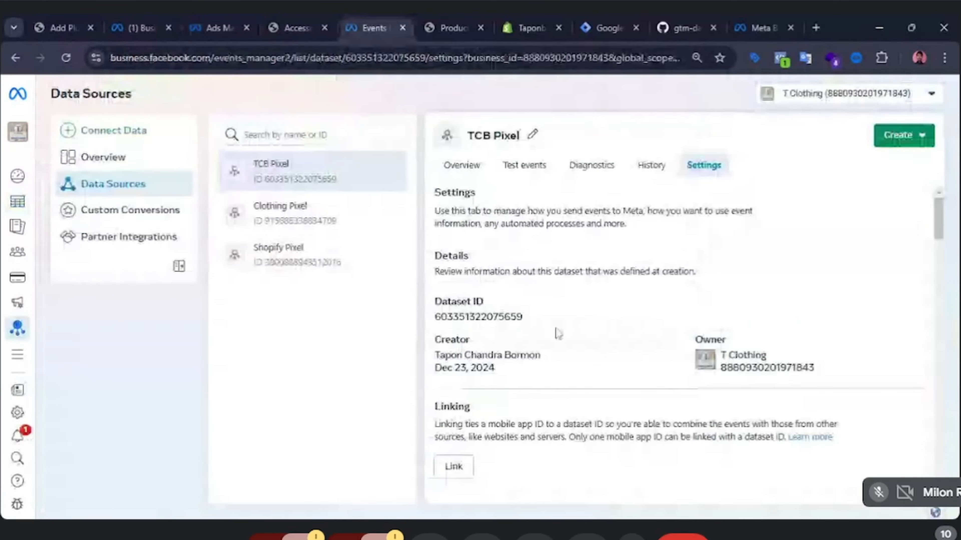
Scroll through TCB Pixel's Settings tab to review its sections down to the traffic permissions allow list.
{"action": "scroll", "coordinate": [558, 334], "scroll_direction": "down", "scroll_amount": 3}
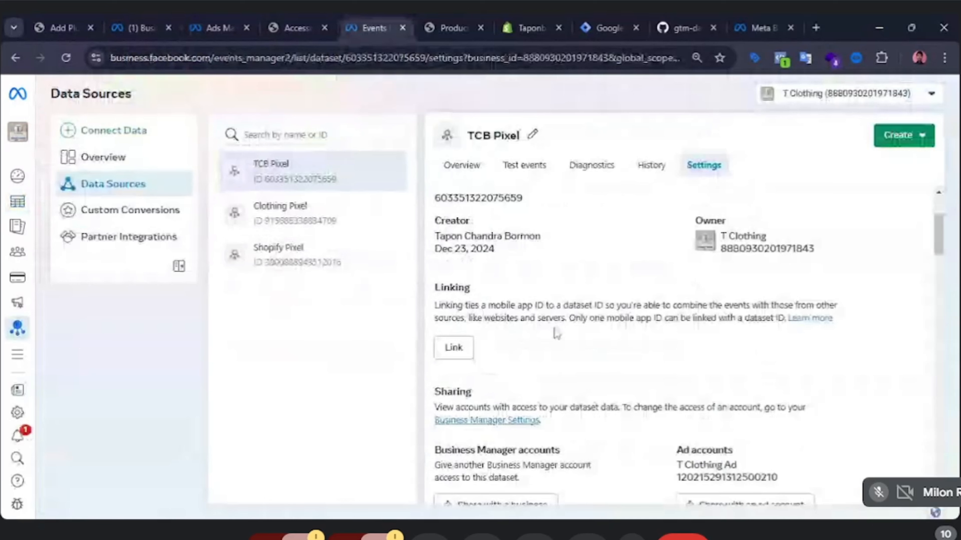
{"action": "scroll", "coordinate": [556, 334], "scroll_direction": "down", "scroll_amount": 10}
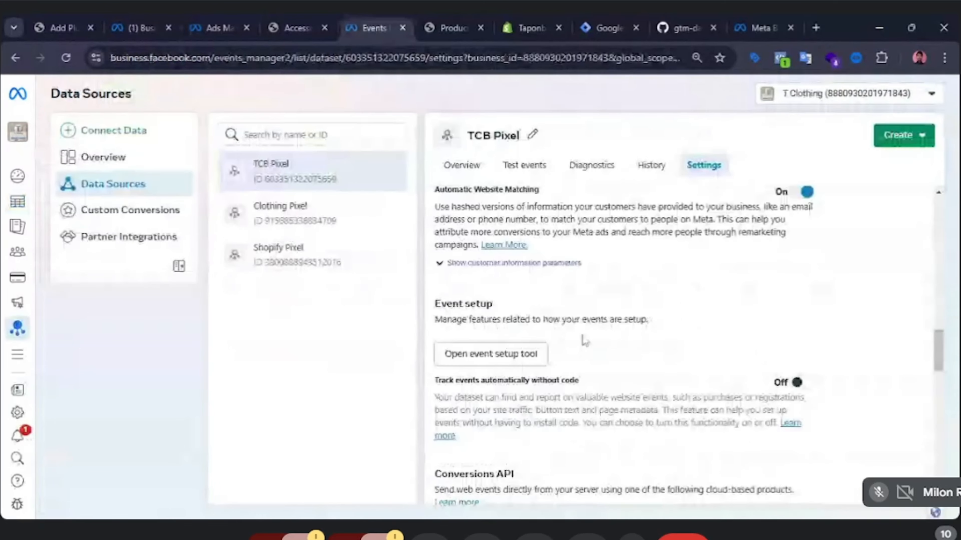
{"action": "scroll", "coordinate": [584, 341], "scroll_direction": "down", "scroll_amount": 8}
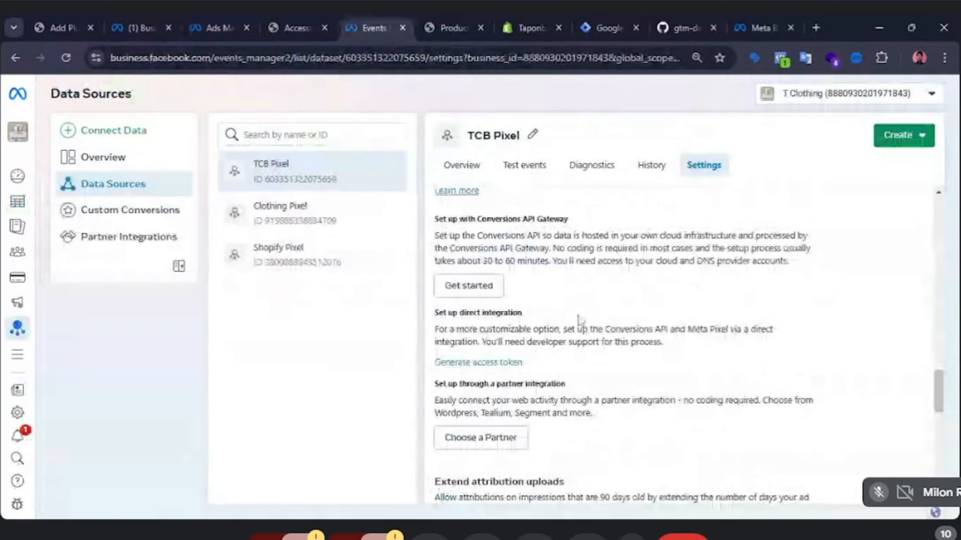
{"action": "scroll", "coordinate": [578, 319], "scroll_direction": "down", "scroll_amount": 5}
{"action": "scroll", "coordinate": [587, 343], "scroll_direction": "down", "scroll_amount": 1}
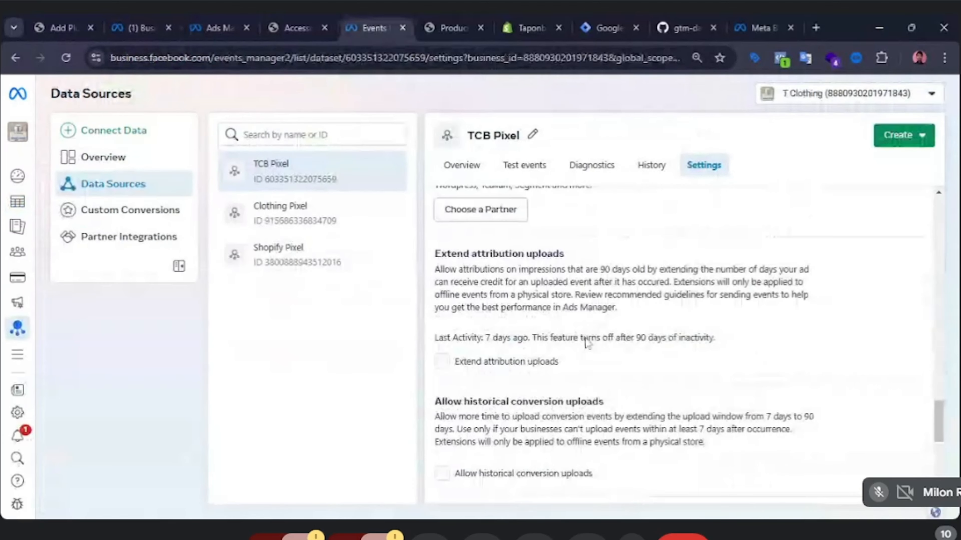
{"action": "scroll", "coordinate": [520, 369], "scroll_direction": "down", "scroll_amount": 10}
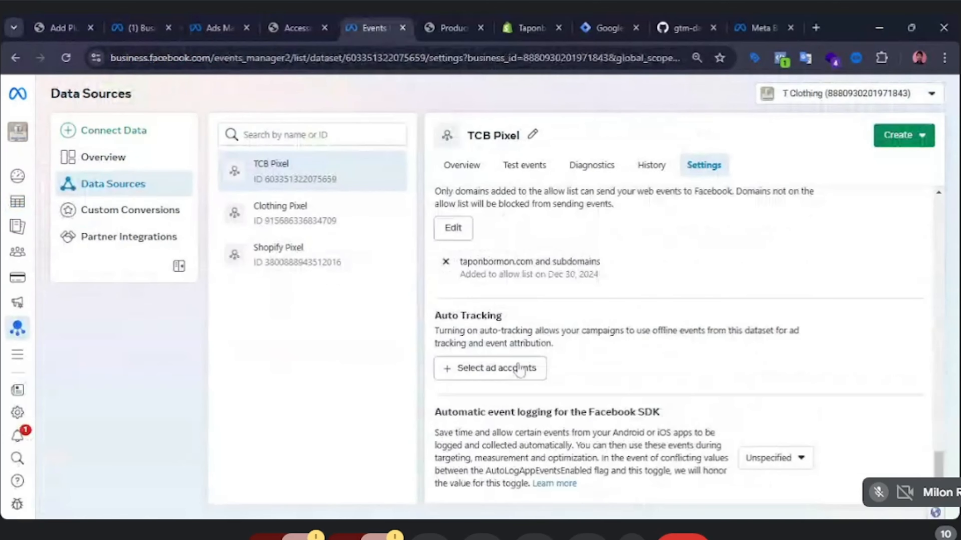
{"action": "scroll", "coordinate": [569, 373], "scroll_direction": "up", "scroll_amount": 8}
{"action": "scroll", "coordinate": [569, 373], "scroll_direction": "up", "scroll_amount": 10}
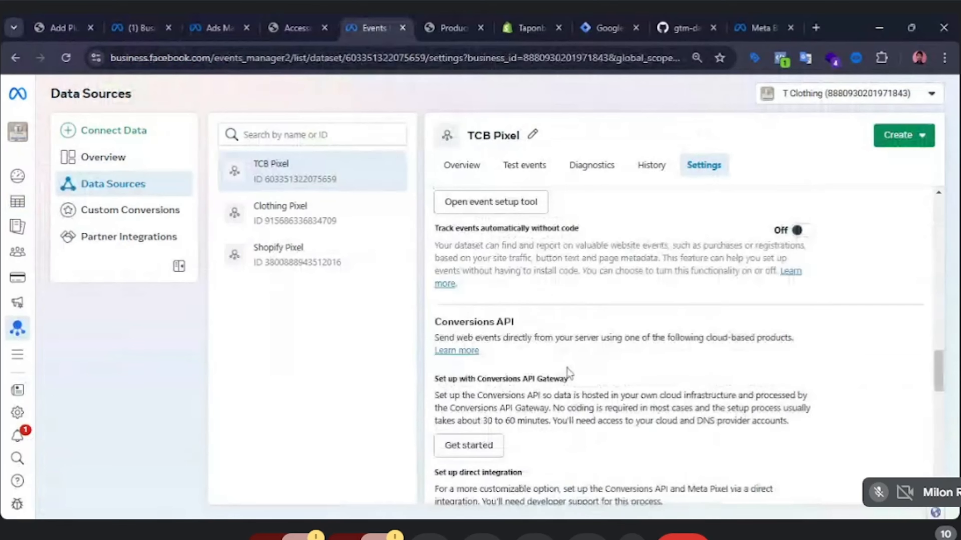
{"action": "scroll", "coordinate": [569, 373], "scroll_direction": "up", "scroll_amount": 10}
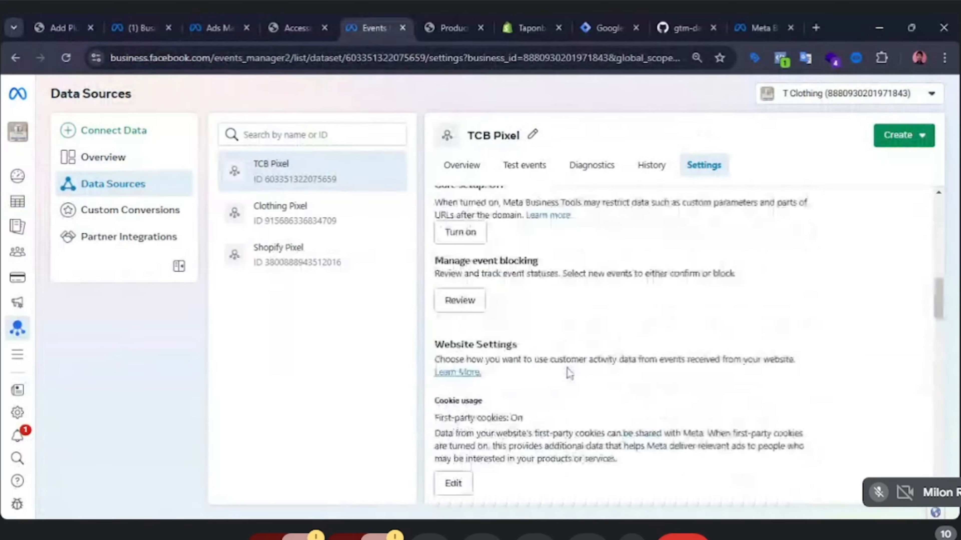
{"action": "scroll", "coordinate": [569, 373], "scroll_direction": "up", "scroll_amount": 8}
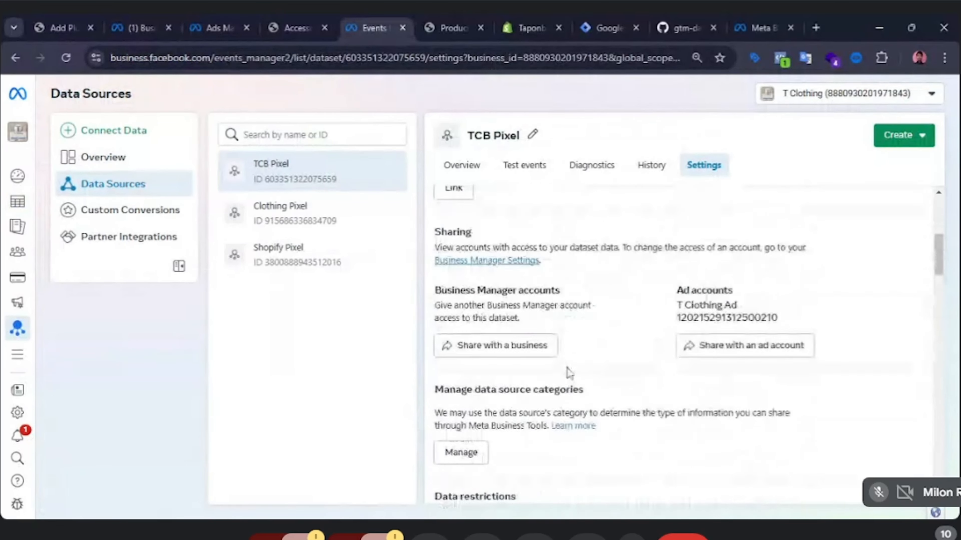
{"action": "scroll", "coordinate": [569, 373], "scroll_direction": "up", "scroll_amount": 1}
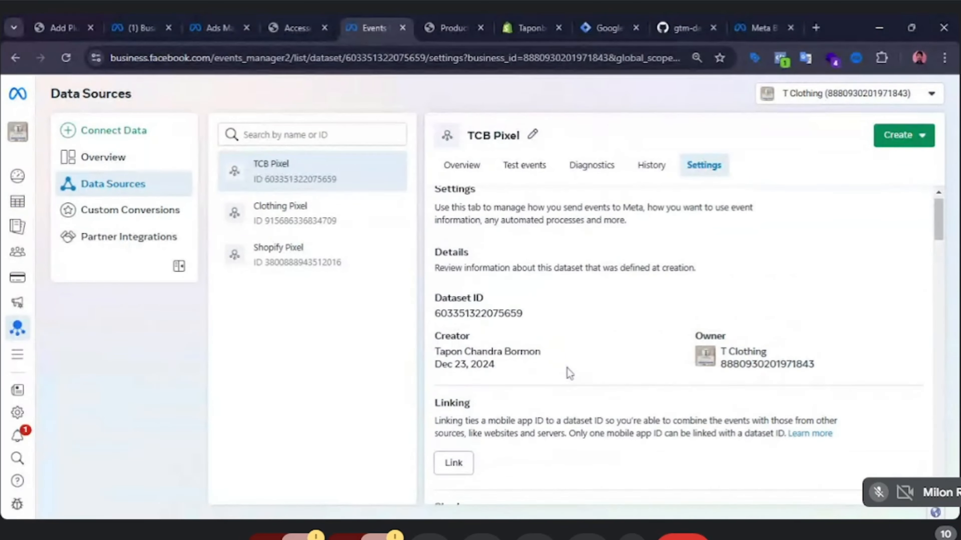
{"action": "scroll", "coordinate": [567, 373], "scroll_direction": "down", "scroll_amount": 8}
{"action": "scroll", "coordinate": [567, 369], "scroll_direction": "down", "scroll_amount": 5}
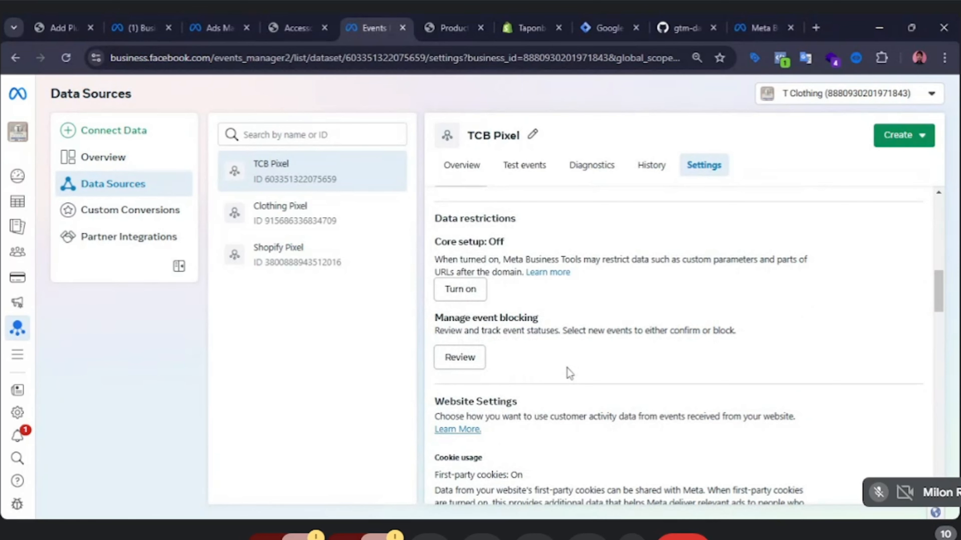
{"action": "scroll", "coordinate": [569, 373], "scroll_direction": "down", "scroll_amount": 1}
{"action": "scroll", "coordinate": [568, 371], "scroll_direction": "down", "scroll_amount": 8}
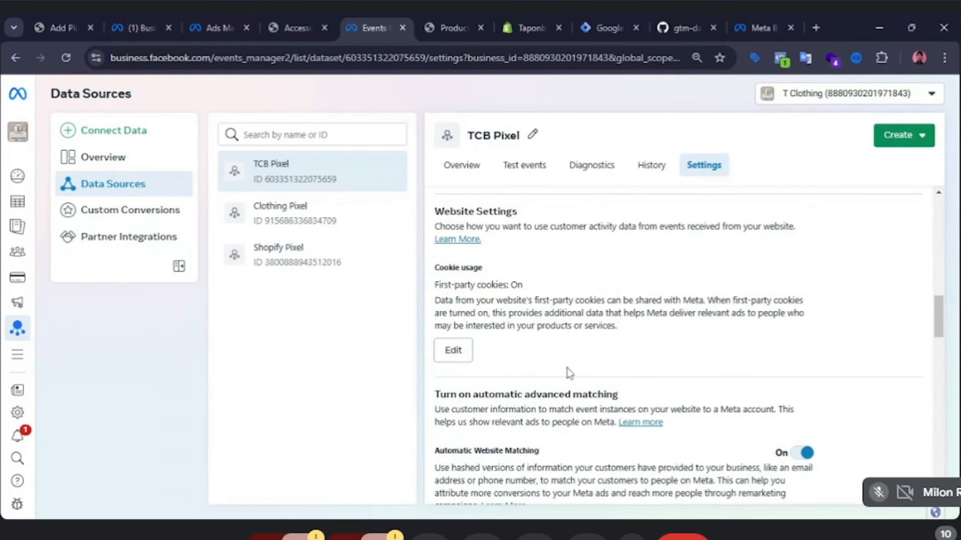
{"action": "scroll", "coordinate": [569, 374], "scroll_direction": "down", "scroll_amount": 8}
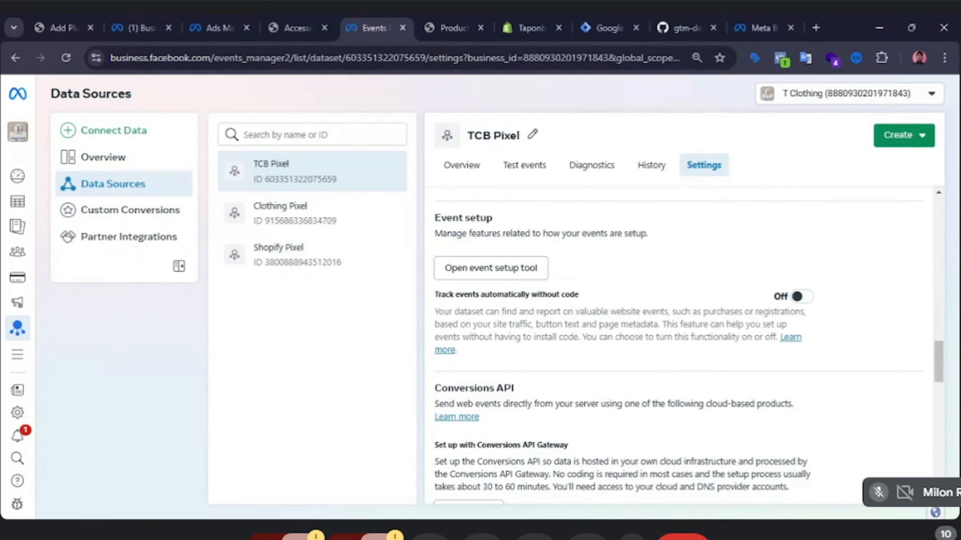
{"action": "scroll", "coordinate": [569, 372], "scroll_direction": "down", "scroll_amount": 5}
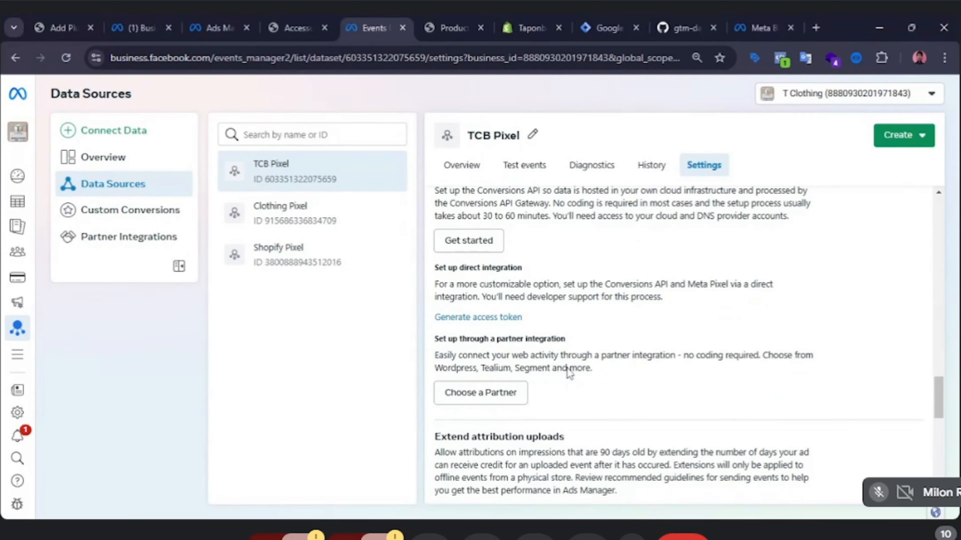
{"action": "scroll", "coordinate": [569, 372], "scroll_direction": "down", "scroll_amount": 6}
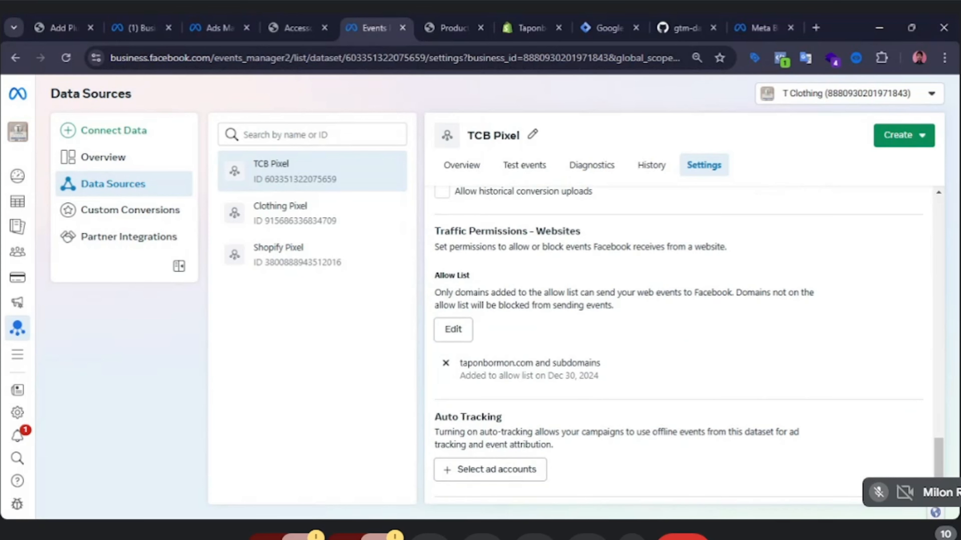
Open the allow list editor and try to add taponbormon.com, copying the domain from the store site's address.
{"action": "left_click", "coordinate": [456, 333]}
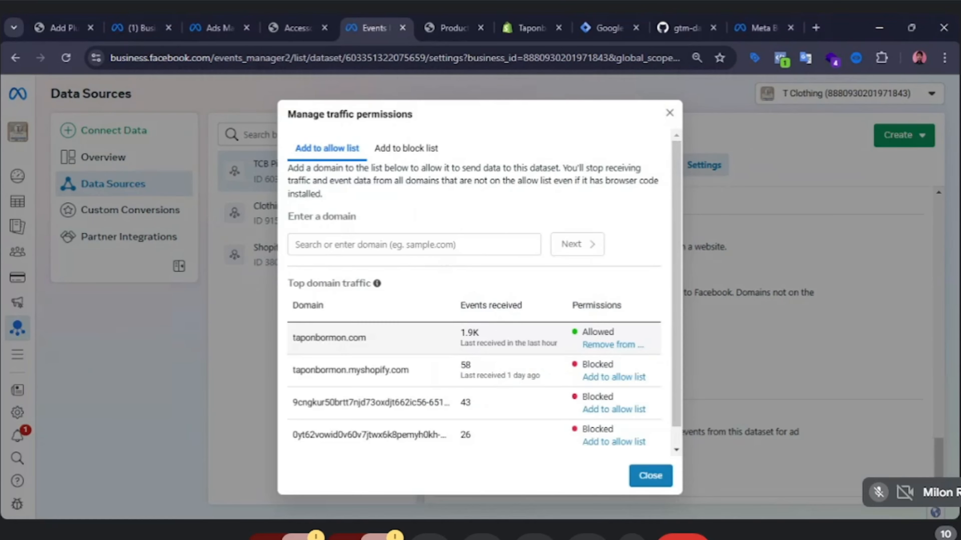
{"action": "scroll", "coordinate": [536, 311], "scroll_direction": "down", "scroll_amount": 1}
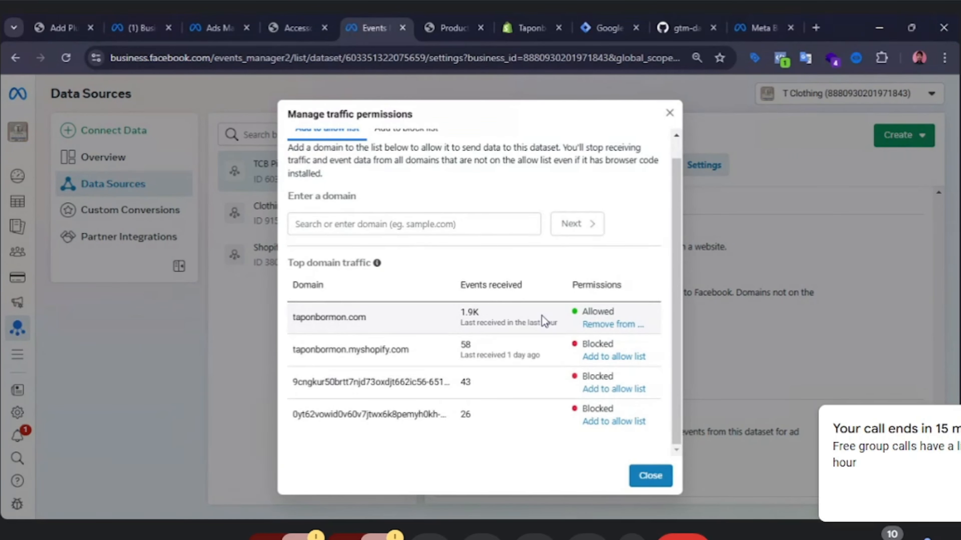
{"action": "left_click", "coordinate": [424, 223]}
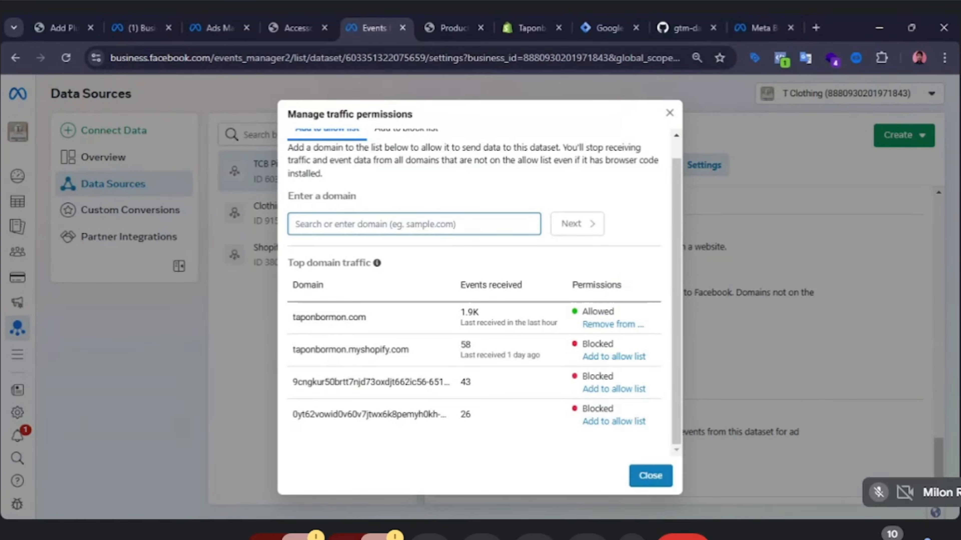
{"action": "left_click", "coordinate": [283, 19]}
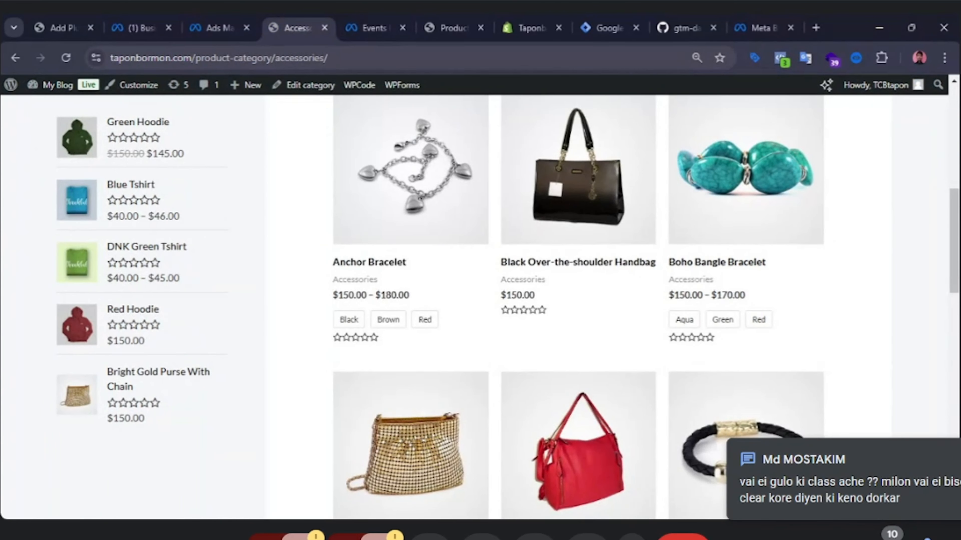
{"action": "left_click_drag", "start_coordinate": [223, 58], "coordinate": [110, 58]}
{"action": "key", "text": "ctrl+c"}
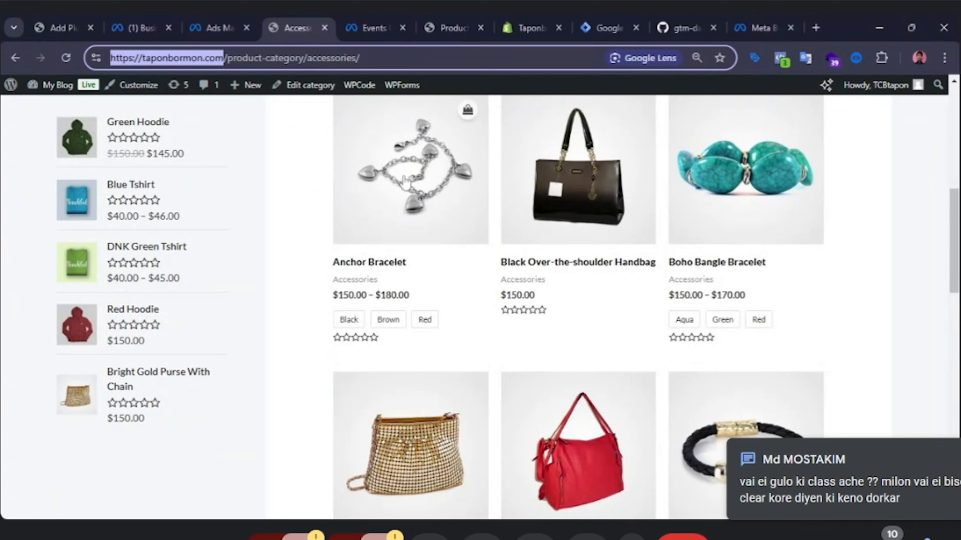
{"action": "left_click", "coordinate": [285, 156]}
{"action": "left_click", "coordinate": [369, 16]}
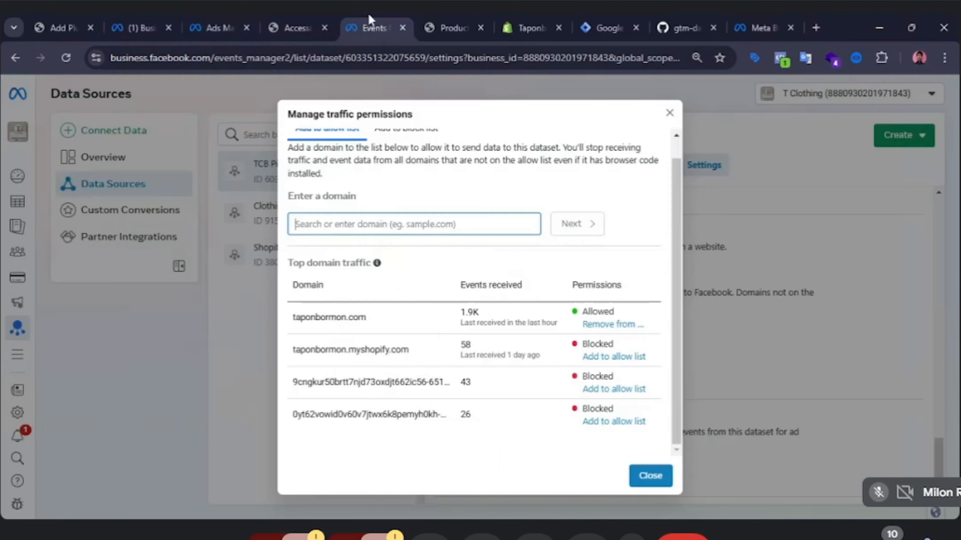
{"action": "key", "text": "ctrl+v"}
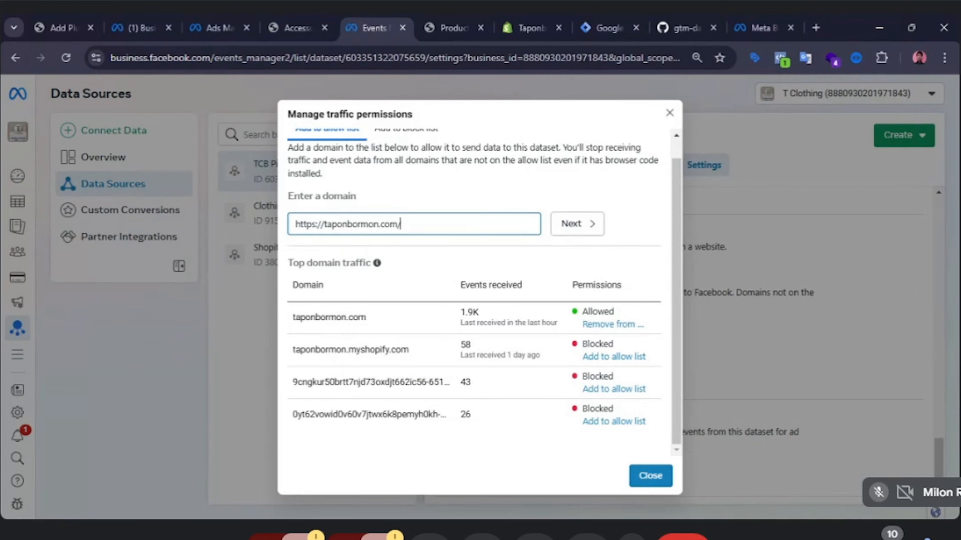
{"action": "key", "text": "BackSpace"}
{"action": "left_click_drag", "start_coordinate": [325, 224], "coordinate": [295, 224]}
{"action": "key", "text": "BackSpace"}
{"action": "key", "text": "Escape"}
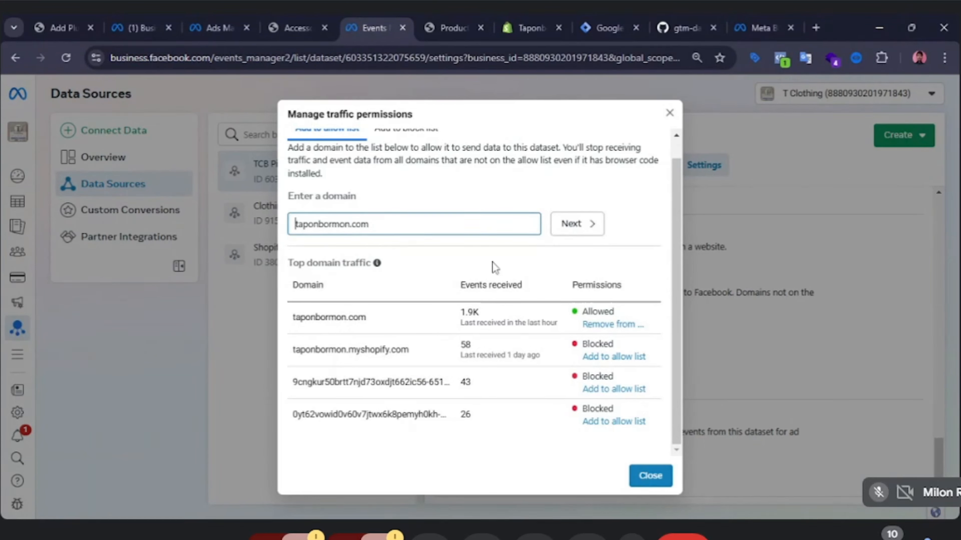
{"action": "left_click", "coordinate": [581, 226]}
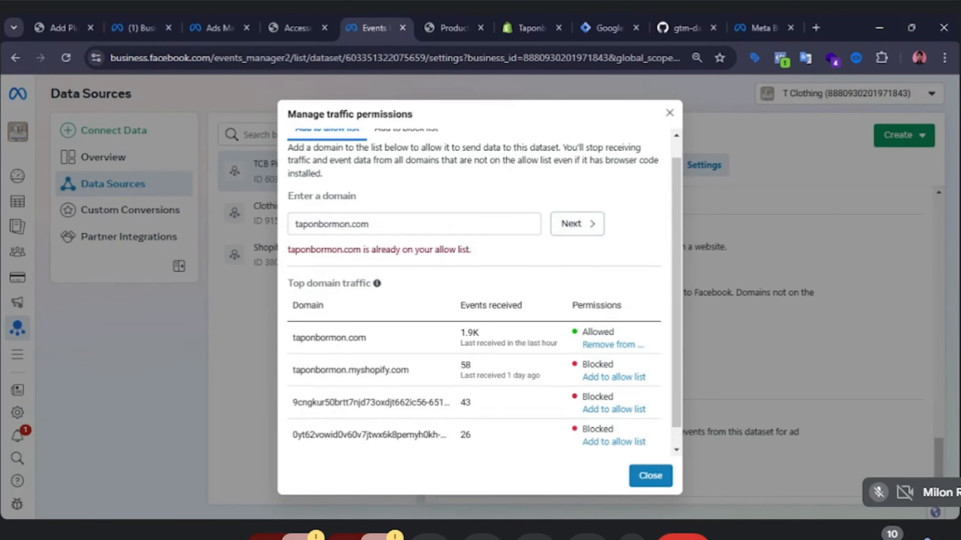
{"action": "left_click", "coordinate": [446, 225]}
{"action": "left_click", "coordinate": [590, 230]}
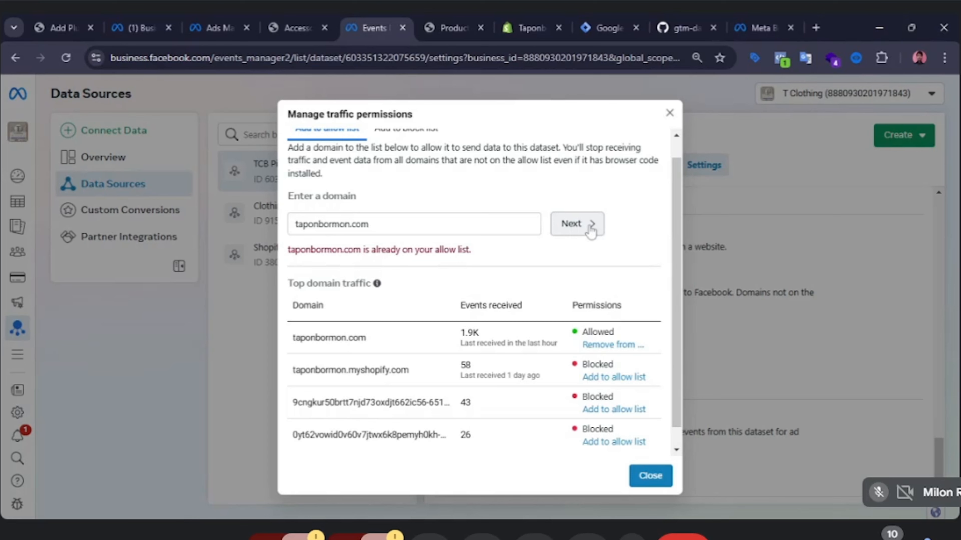
{"action": "scroll", "coordinate": [611, 271], "scroll_direction": "down", "scroll_amount": 1}
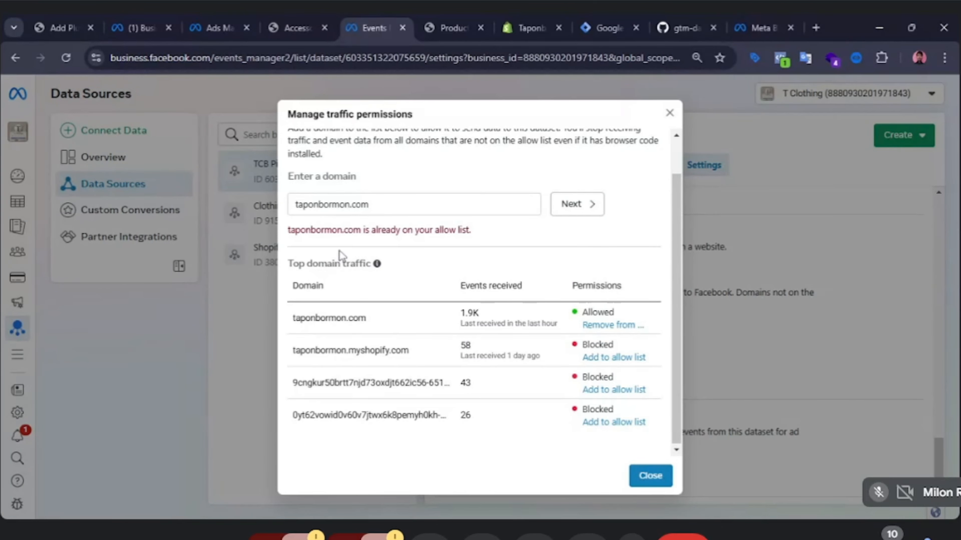
Remove taponbormon.com from the allow list, then add taponbormon.com back to the allow list and confirm.
{"action": "left_click", "coordinate": [332, 205]}
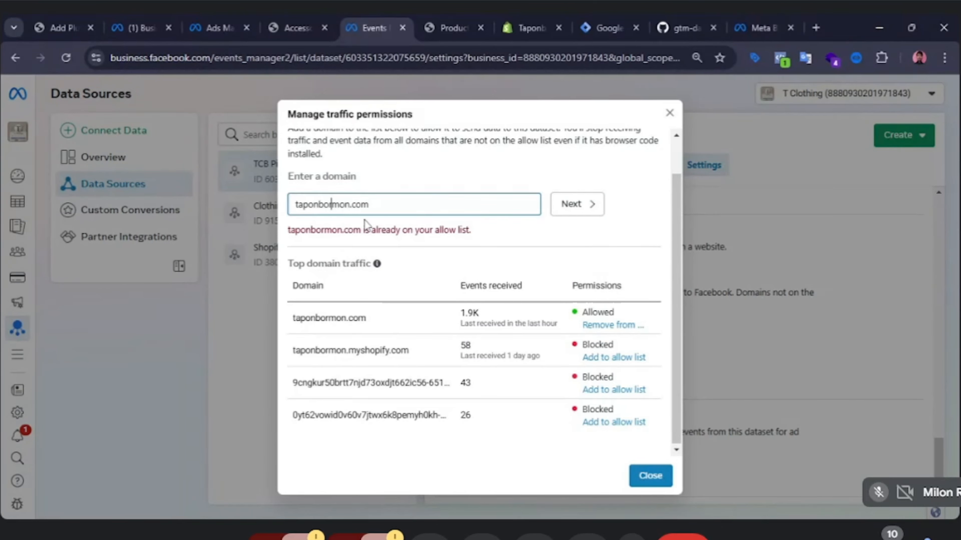
{"action": "left_click", "coordinate": [610, 330]}
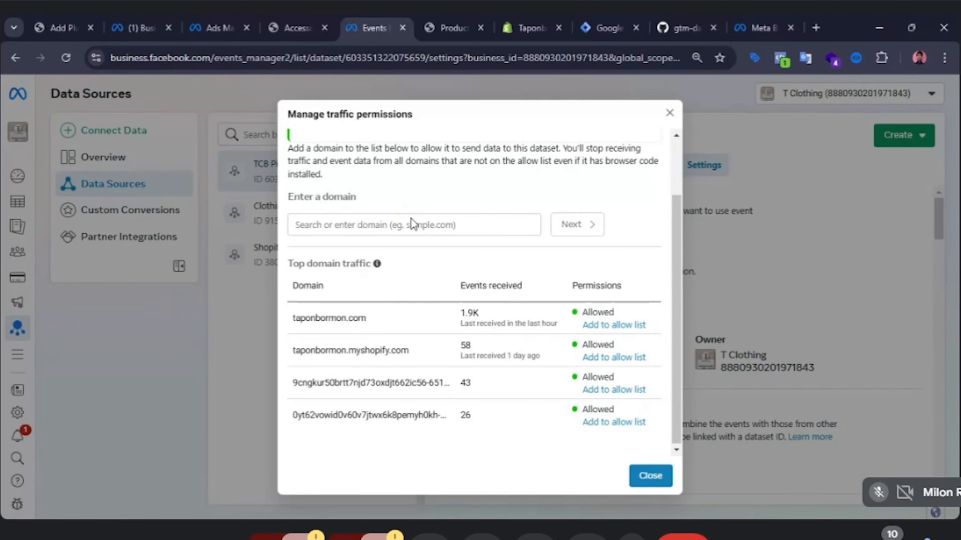
{"action": "left_click", "coordinate": [419, 224]}
{"action": "type", "text": "https://taponbormon.com"}
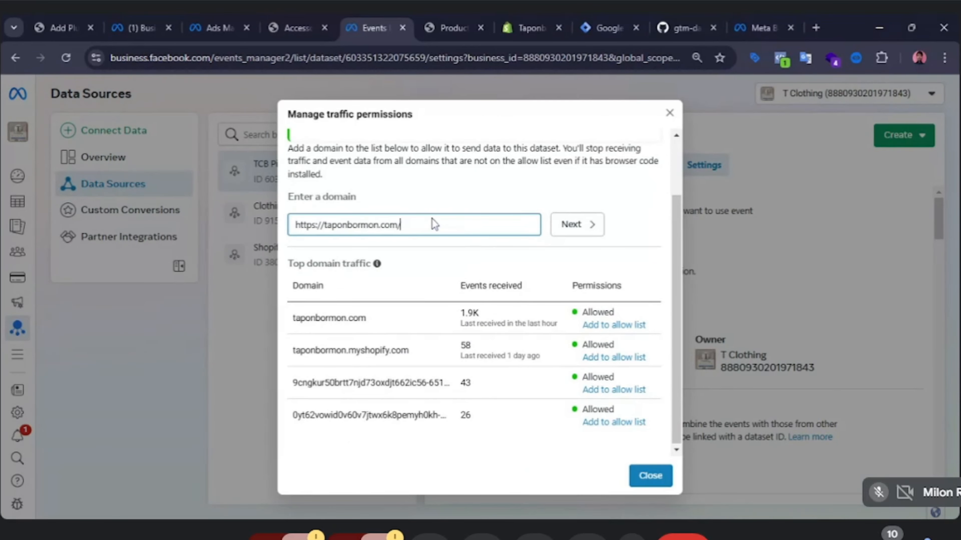
{"action": "double_click", "coordinate": [319, 225]}
{"action": "left_click_drag", "start_coordinate": [320, 225], "coordinate": [297, 228]}
{"action": "key", "text": "BackSpace"}
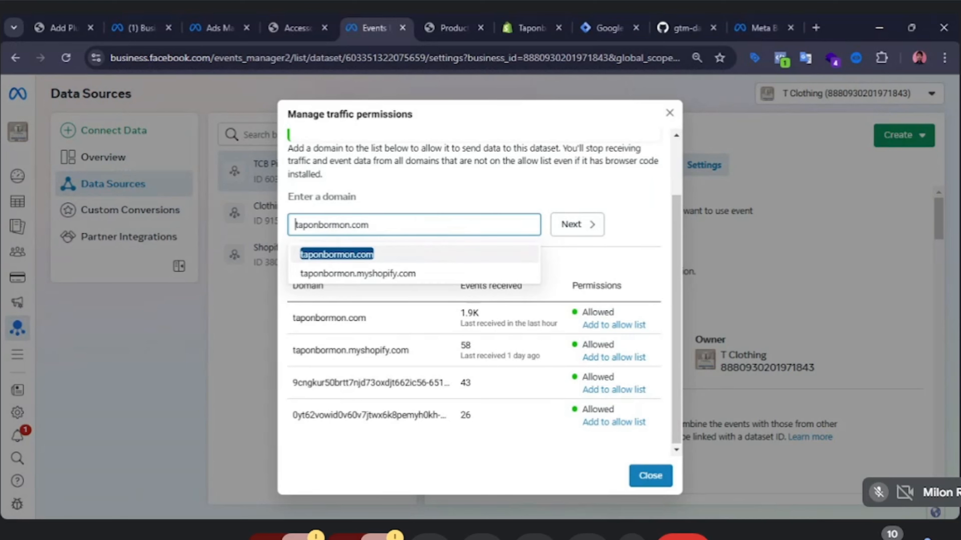
{"action": "left_click", "coordinate": [372, 225]}
{"action": "left_click", "coordinate": [370, 253]}
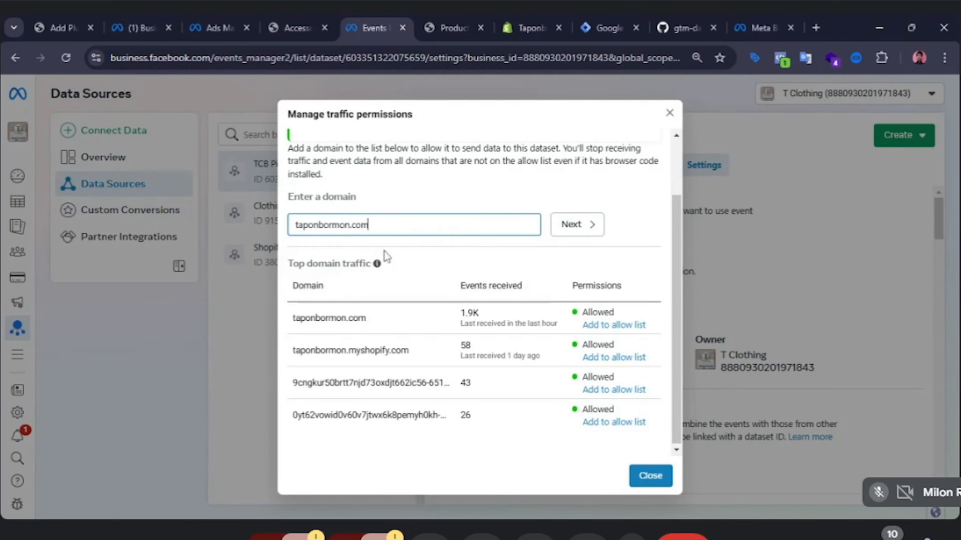
{"action": "left_click", "coordinate": [578, 225]}
{"action": "scroll", "coordinate": [553, 305], "scroll_direction": "down", "scroll_amount": 3}
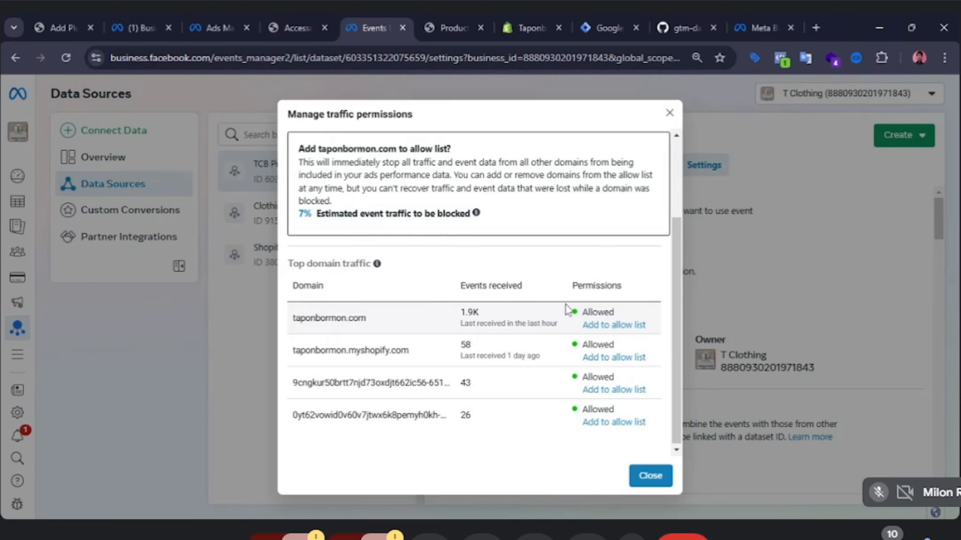
{"action": "scroll", "coordinate": [571, 302], "scroll_direction": "up", "scroll_amount": 3}
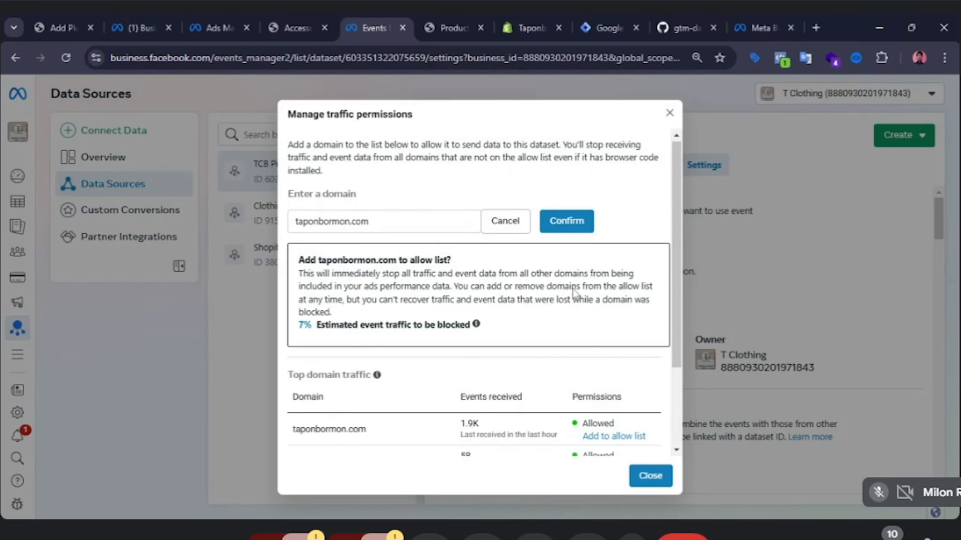
{"action": "left_click", "coordinate": [577, 223]}
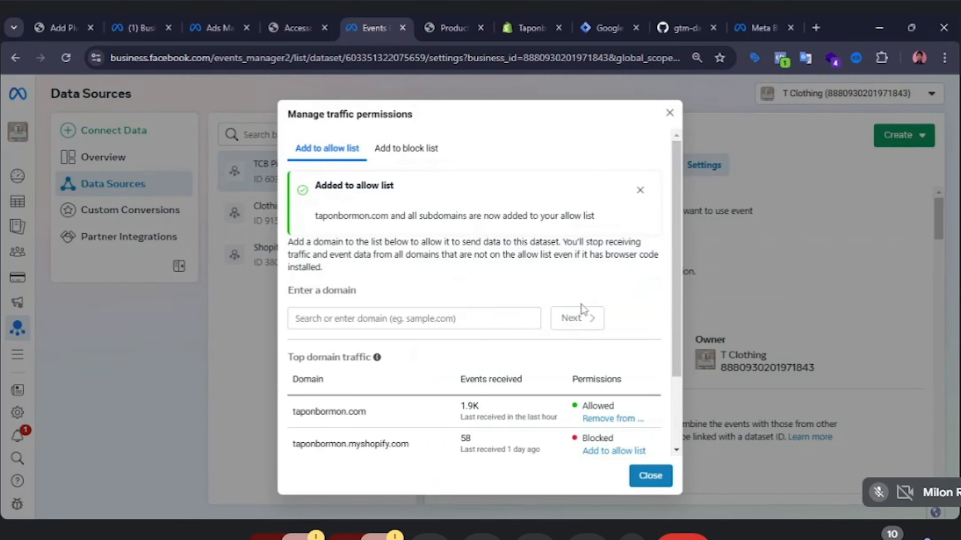
{"action": "scroll", "coordinate": [583, 309], "scroll_direction": "down", "scroll_amount": 3}
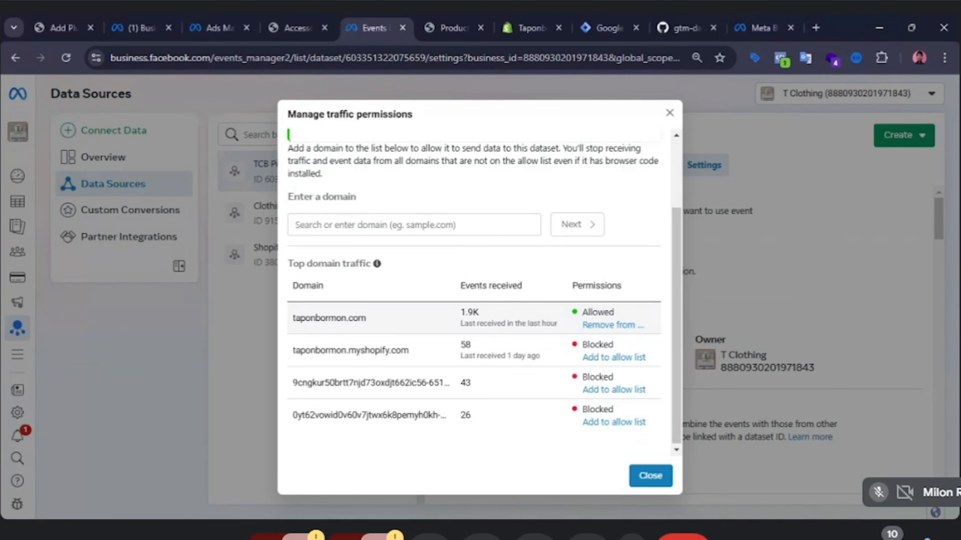
{"action": "scroll", "coordinate": [549, 335], "scroll_direction": "up", "scroll_amount": 3}
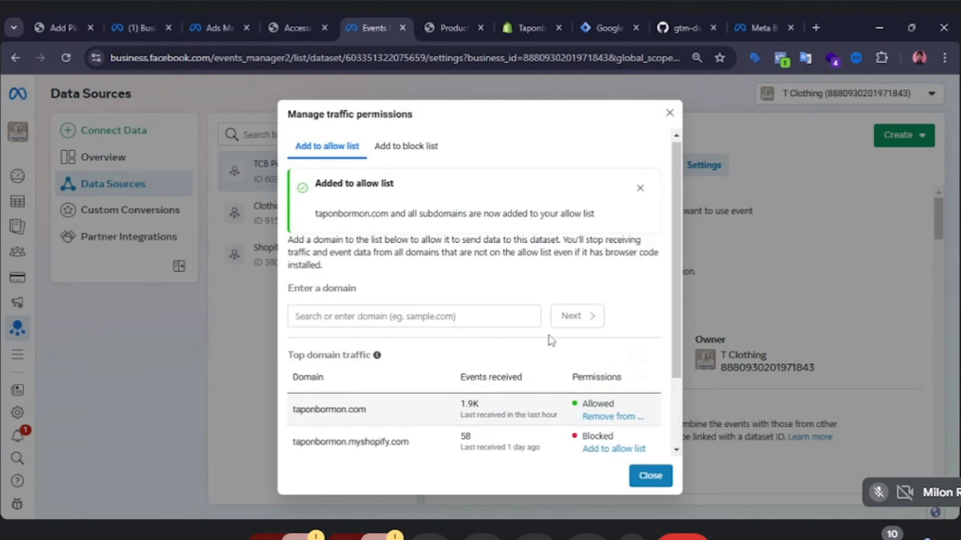
Close the traffic permissions dialog and switch back to the Ads Manager tab with the ad set.
{"action": "scroll", "coordinate": [549, 335], "scroll_direction": "down", "scroll_amount": 3}
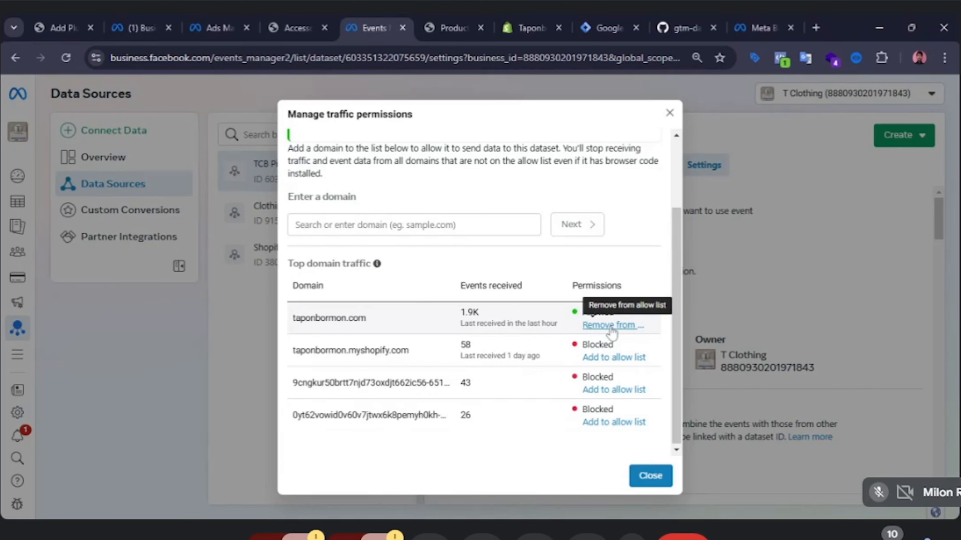
{"action": "left_click", "coordinate": [650, 475]}
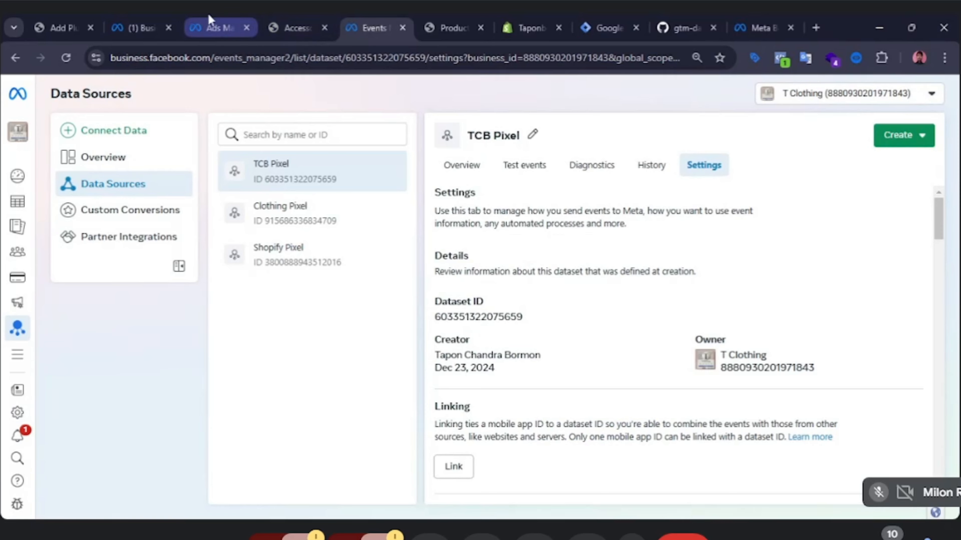
{"action": "left_click", "coordinate": [222, 22]}
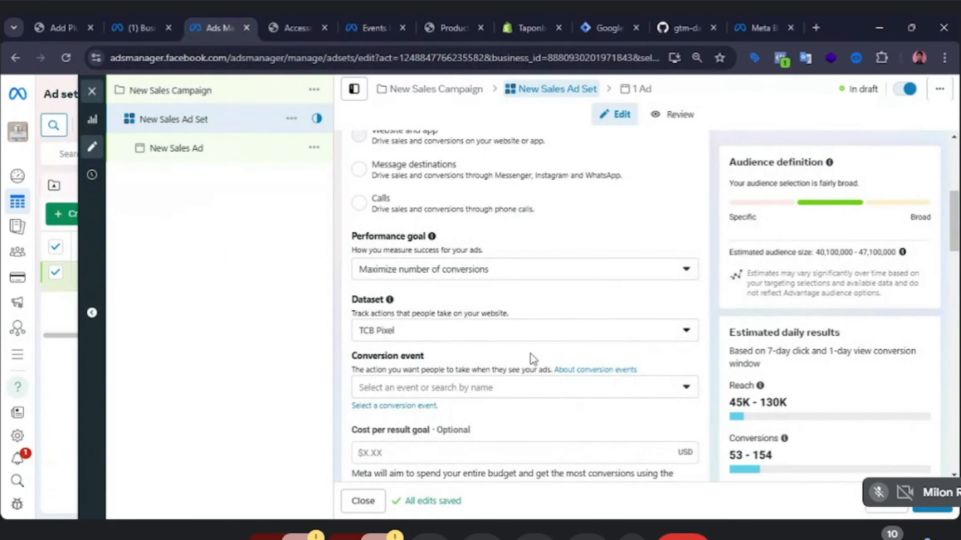
Open the ad set's Dataset options and review the available active and inactive datasets.
{"action": "left_click", "coordinate": [627, 335]}
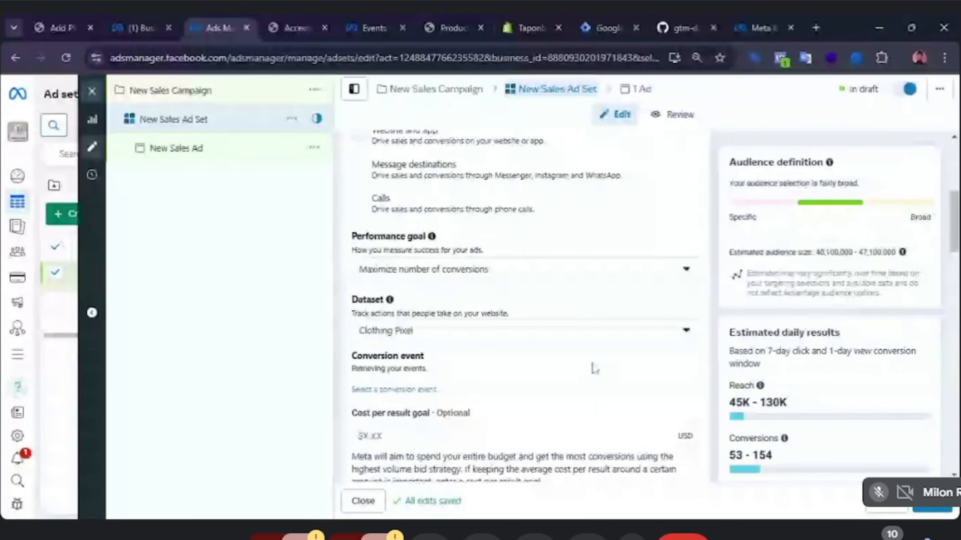
{"action": "scroll", "coordinate": [593, 369], "scroll_direction": "down", "scroll_amount": 2}
{"action": "left_click", "coordinate": [650, 261]}
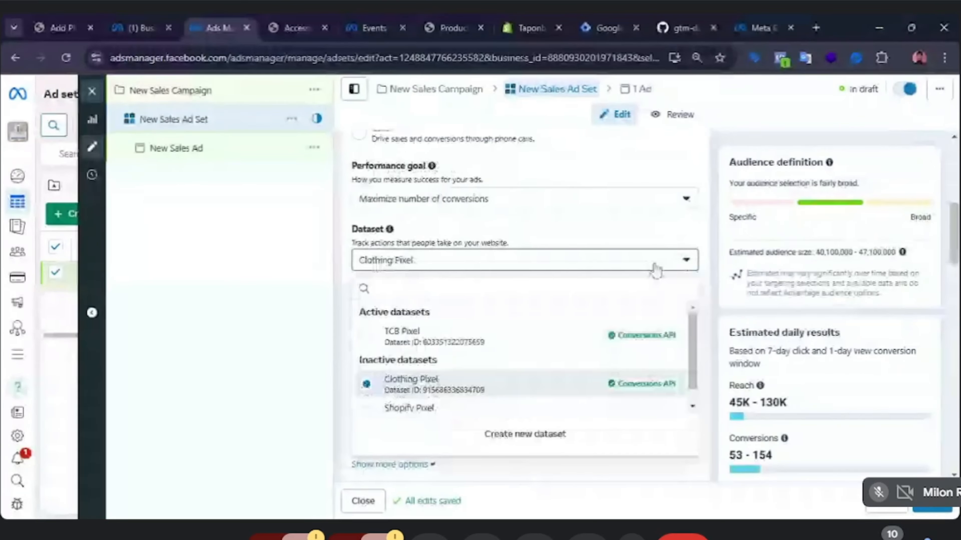
{"action": "scroll", "coordinate": [656, 269], "scroll_direction": "down", "scroll_amount": 2}
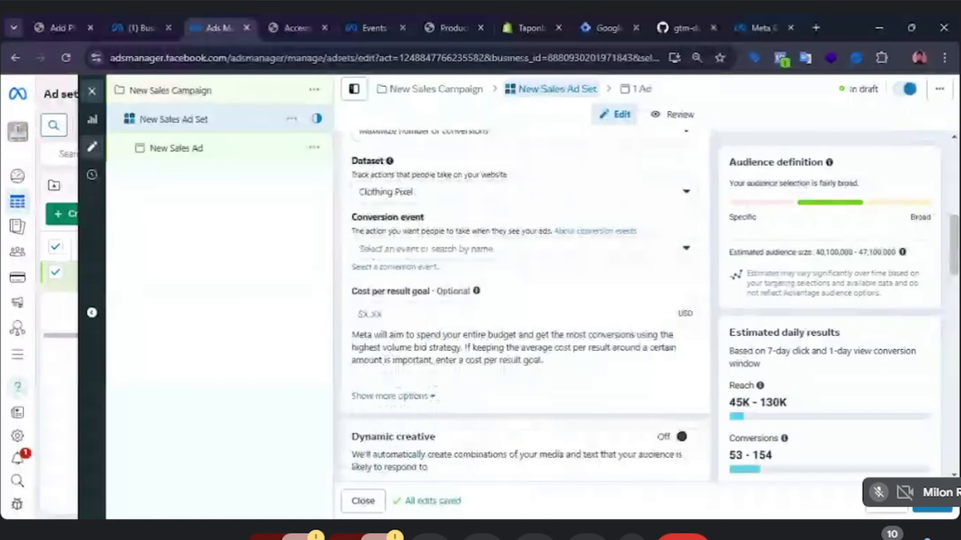
{"action": "scroll", "coordinate": [686, 397], "scroll_direction": "up", "scroll_amount": 4}
Open the Conversion event list and scroll through the available events without choosing one.
{"action": "left_click", "coordinate": [685, 390]}
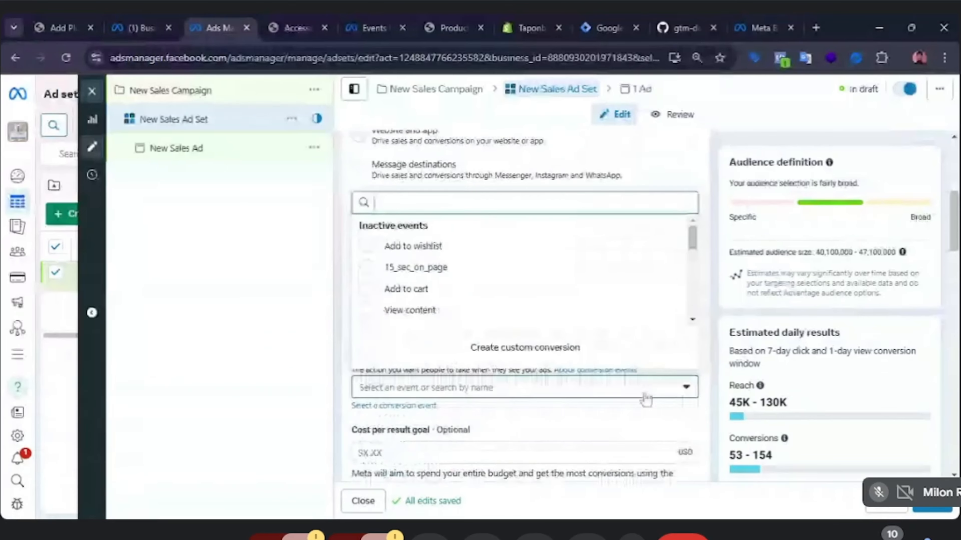
{"action": "scroll", "coordinate": [435, 278], "scroll_direction": "down", "scroll_amount": 5}
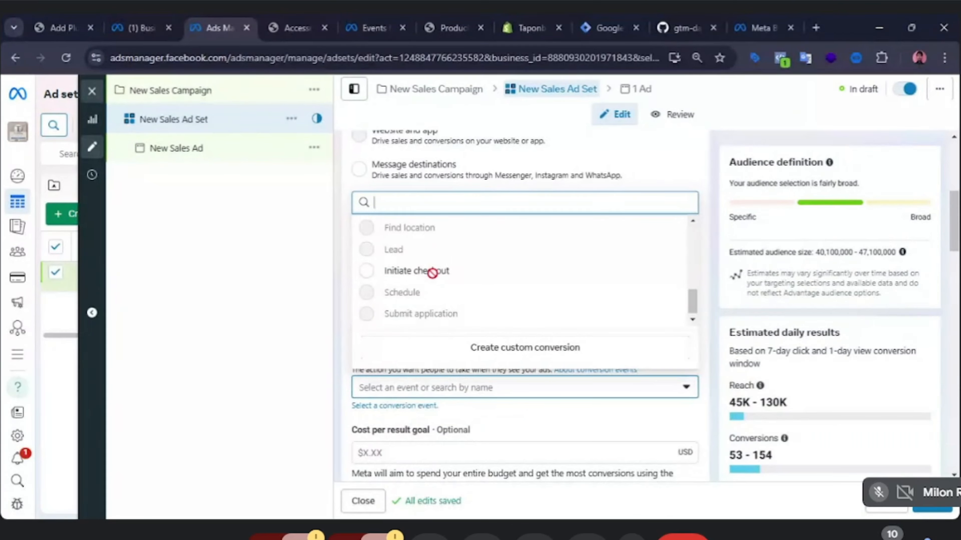
{"action": "scroll", "coordinate": [431, 279], "scroll_direction": "up", "scroll_amount": 5}
{"action": "scroll", "coordinate": [431, 276], "scroll_direction": "up", "scroll_amount": 2}
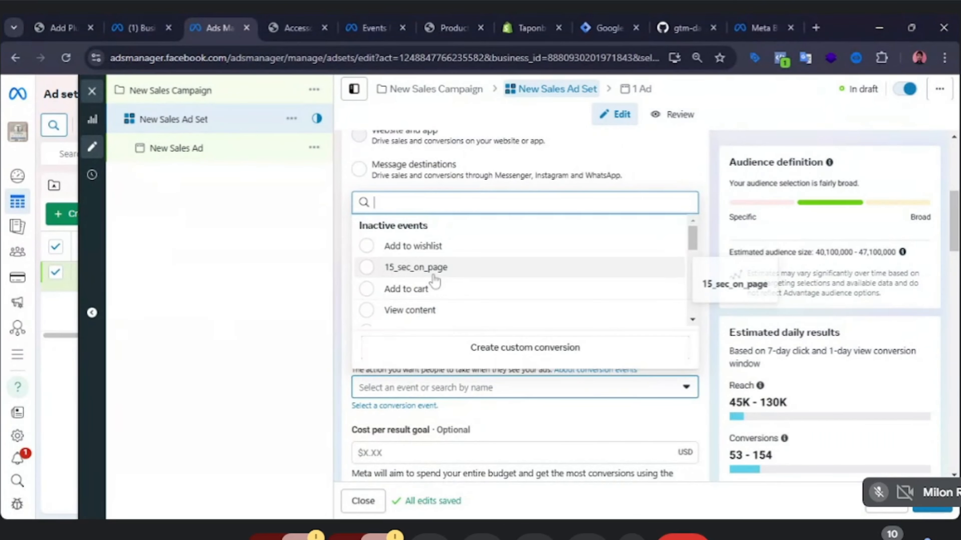
{"action": "left_click", "coordinate": [286, 287]}
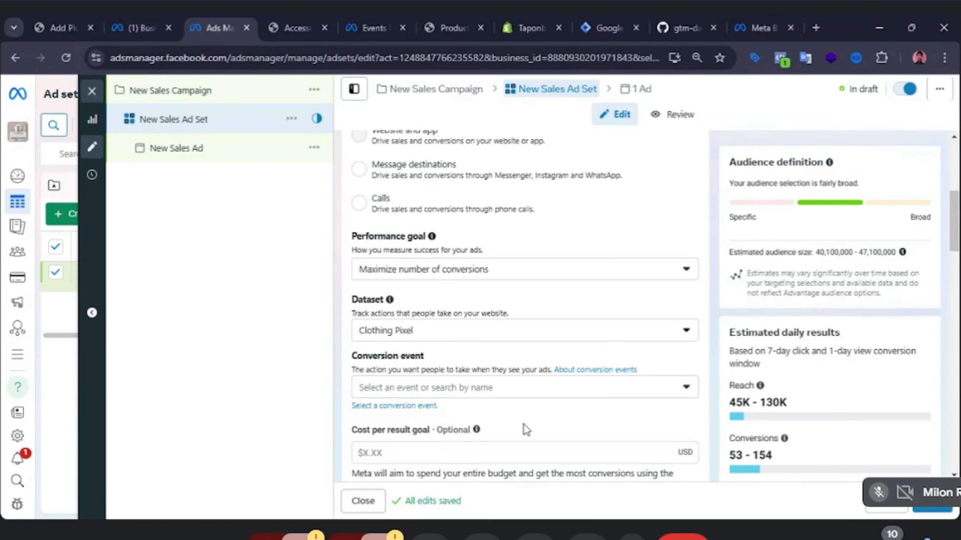
{"action": "scroll", "coordinate": [533, 416], "scroll_direction": "down", "scroll_amount": 2}
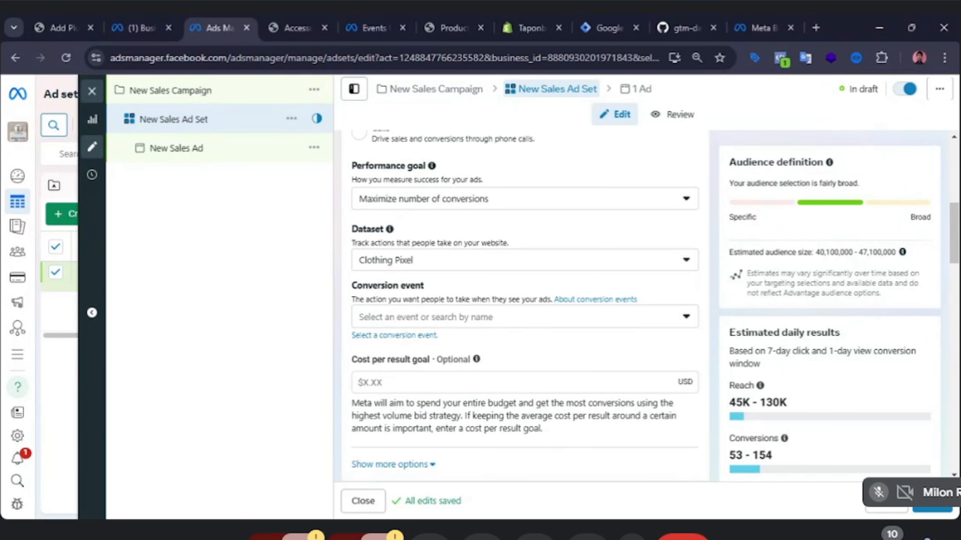
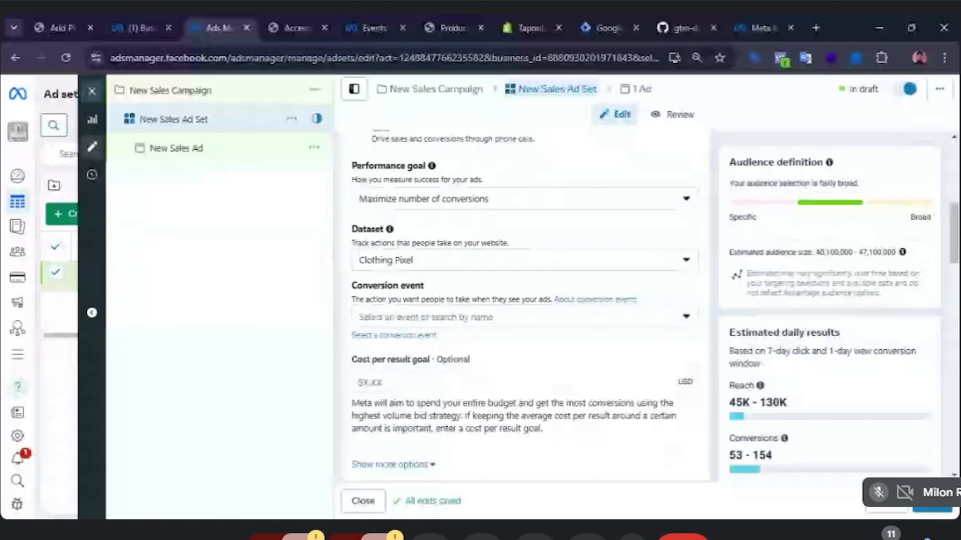
Switch the ad set's dataset to Shopify Pixel.
{"action": "left_click", "coordinate": [659, 267]}
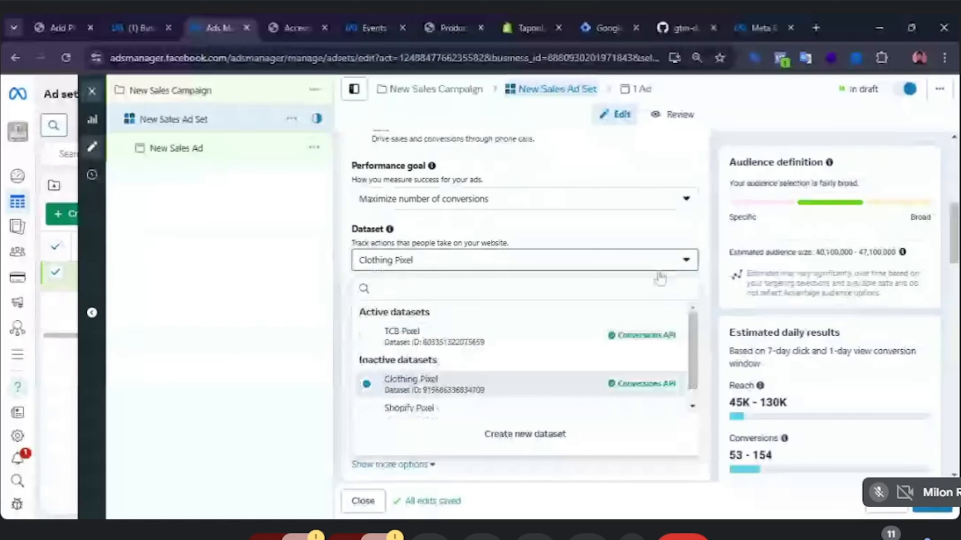
{"action": "scroll", "coordinate": [491, 347], "scroll_direction": "down", "scroll_amount": 1}
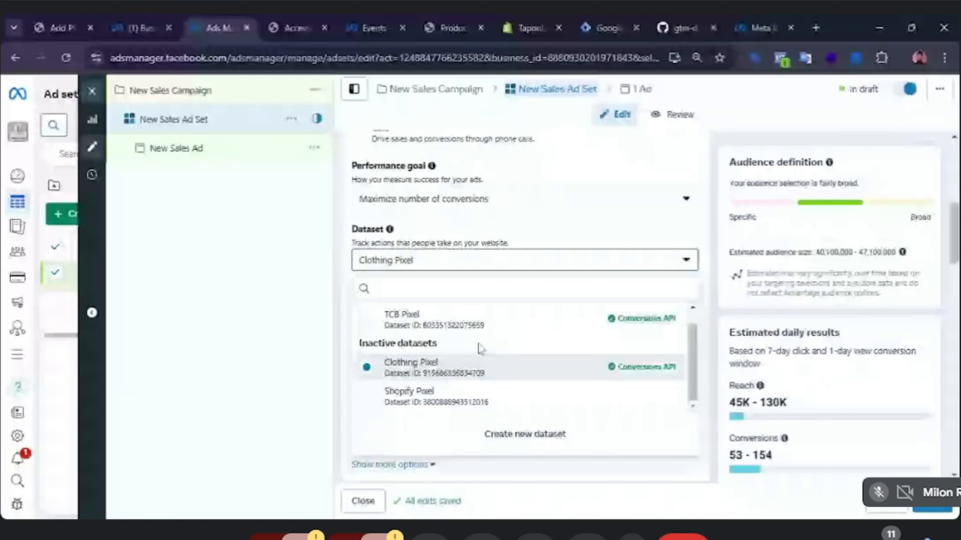
{"action": "scroll", "coordinate": [479, 349], "scroll_direction": "up", "scroll_amount": 1}
{"action": "scroll", "coordinate": [480, 350], "scroll_direction": "down", "scroll_amount": 1}
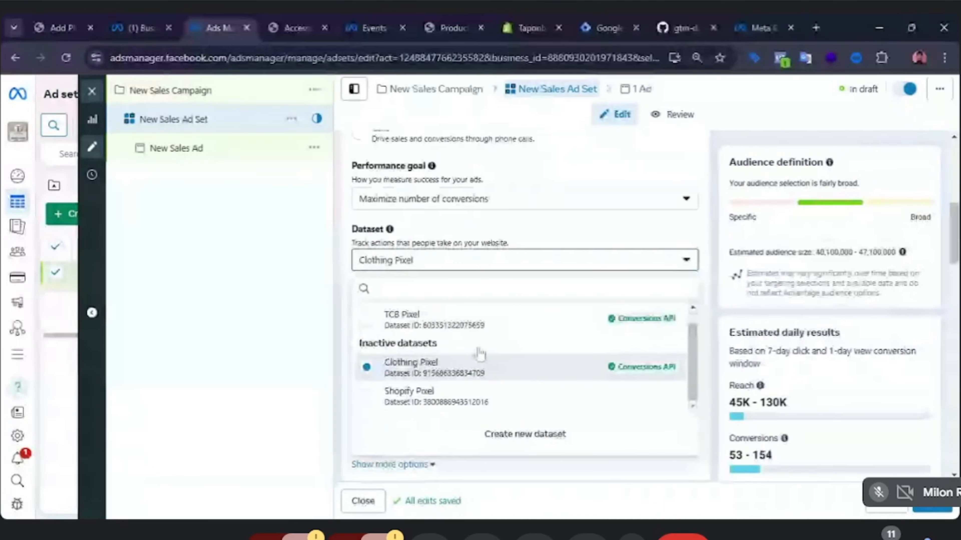
{"action": "scroll", "coordinate": [479, 353], "scroll_direction": "up", "scroll_amount": 1}
{"action": "scroll", "coordinate": [478, 354], "scroll_direction": "down", "scroll_amount": 1}
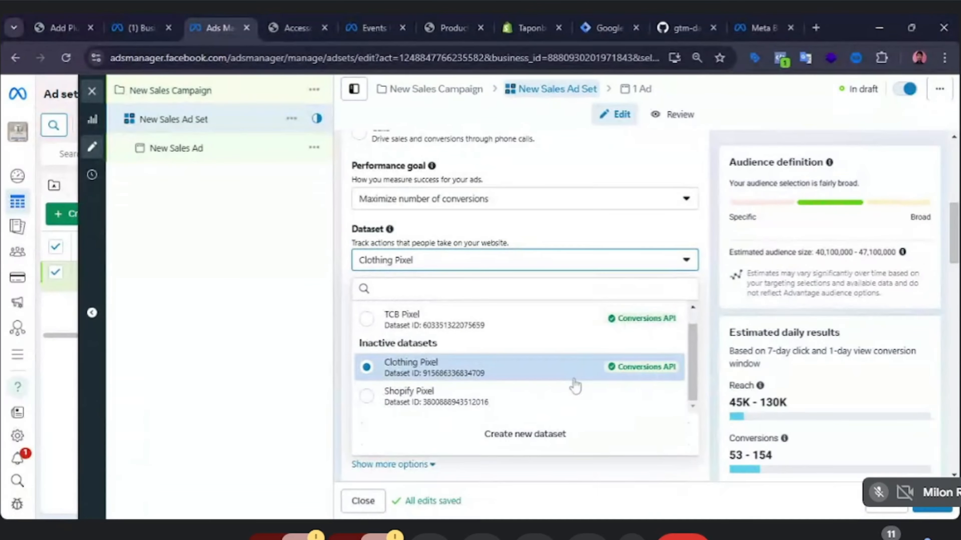
{"action": "left_click", "coordinate": [427, 404]}
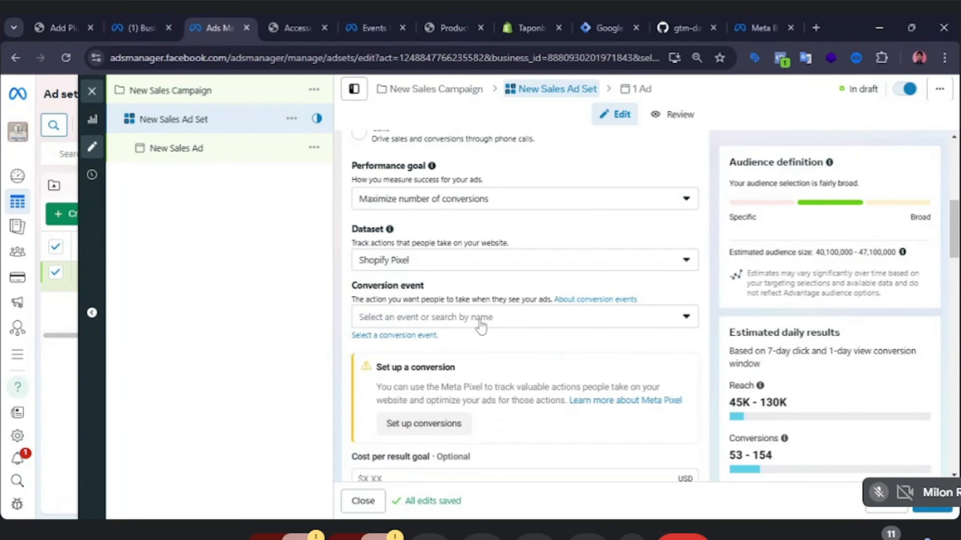
Browse the conversion events offered for Shopify Pixel without choosing one.
{"action": "left_click", "coordinate": [601, 330]}
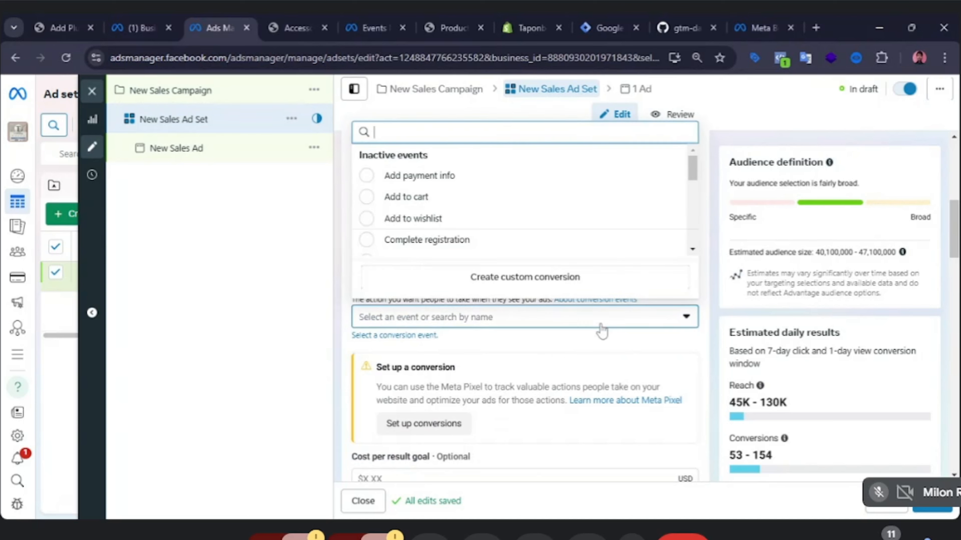
{"action": "scroll", "coordinate": [415, 232], "scroll_direction": "down", "scroll_amount": 3}
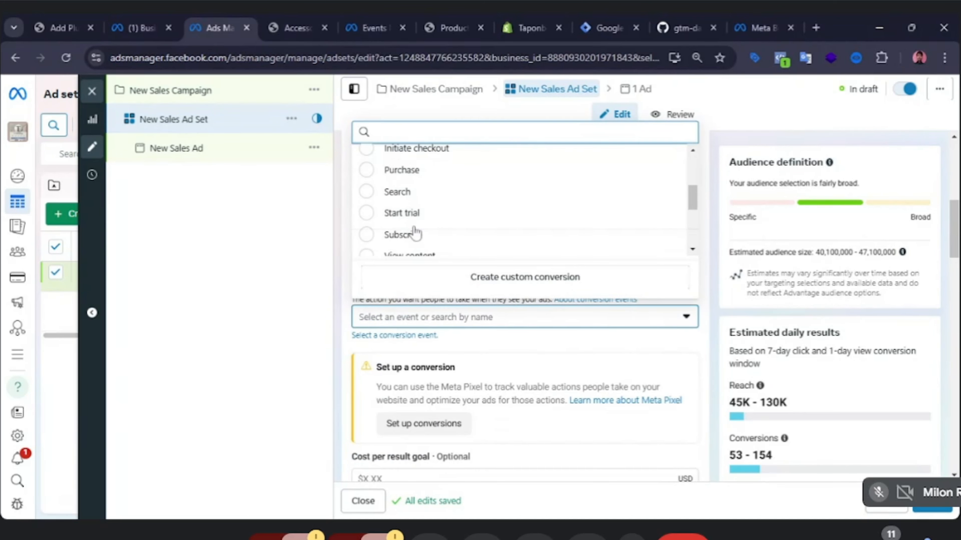
{"action": "scroll", "coordinate": [415, 232], "scroll_direction": "down", "scroll_amount": 3}
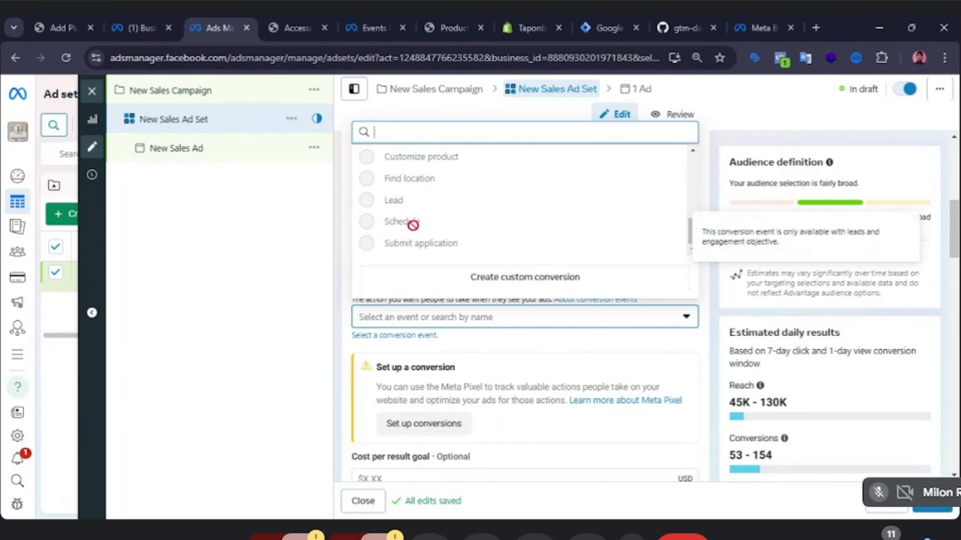
{"action": "scroll", "coordinate": [414, 227], "scroll_direction": "up", "scroll_amount": 6}
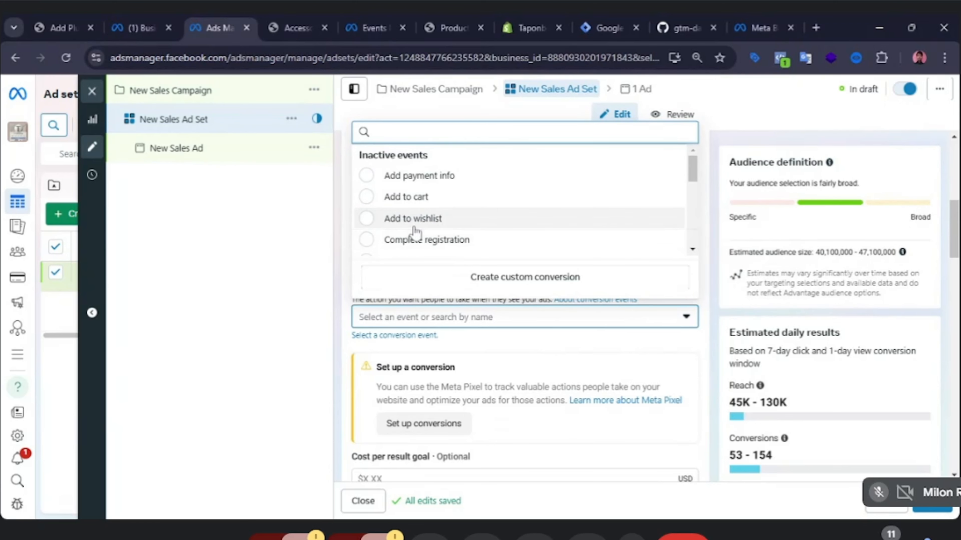
{"action": "left_click", "coordinate": [281, 258]}
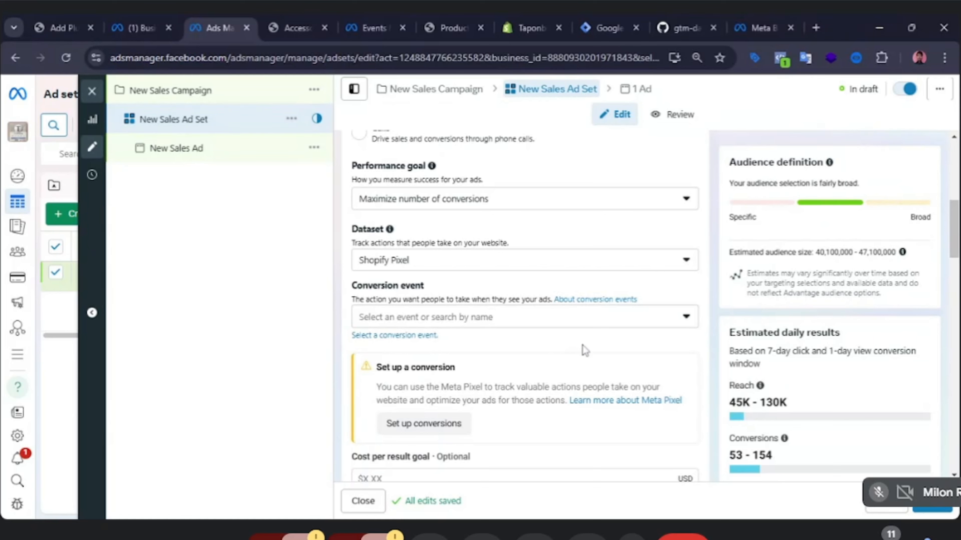
{"action": "scroll", "coordinate": [550, 350], "scroll_direction": "up", "scroll_amount": 2}
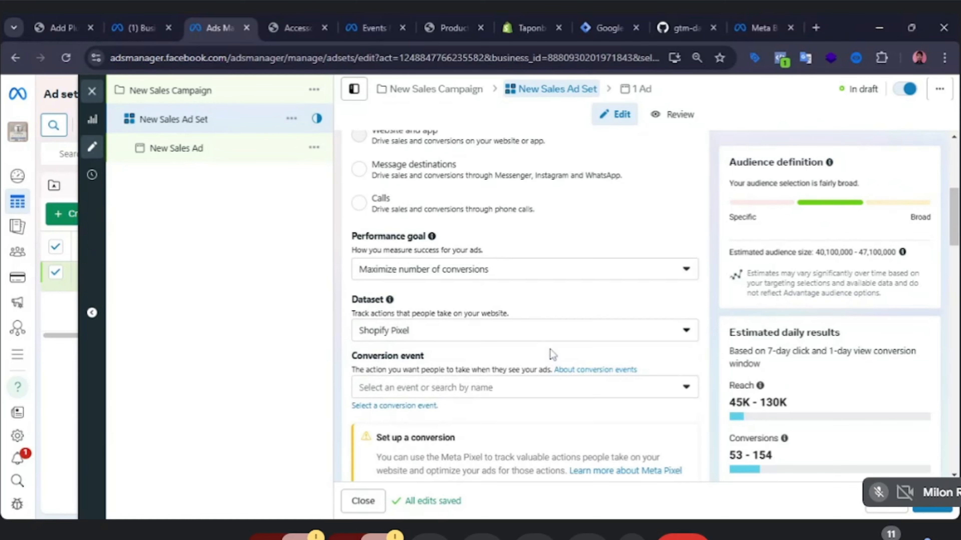
{"action": "scroll", "coordinate": [551, 349], "scroll_direction": "down", "scroll_amount": 2}
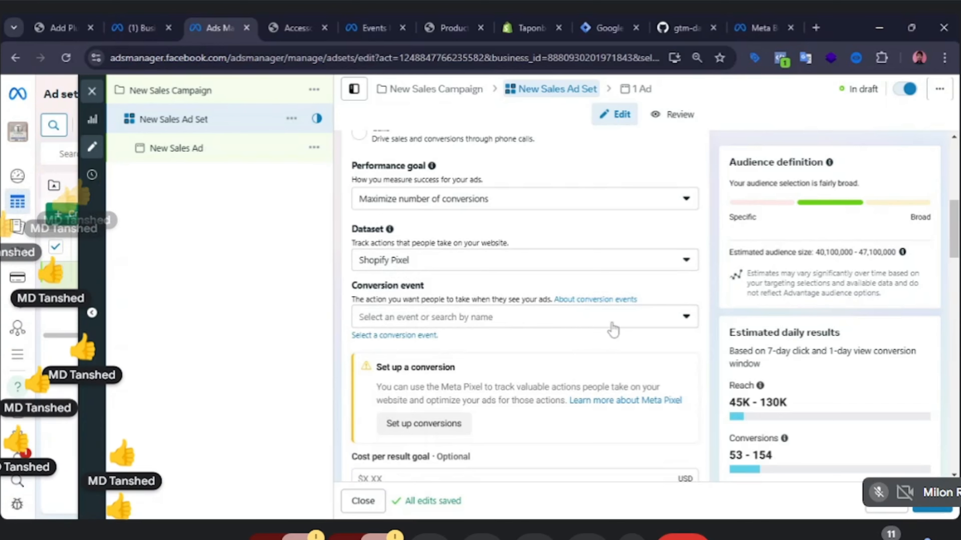
Set the ad set's dataset to TCB Pixel.
{"action": "left_click", "coordinate": [582, 324]}
{"action": "left_click", "coordinate": [286, 352]}
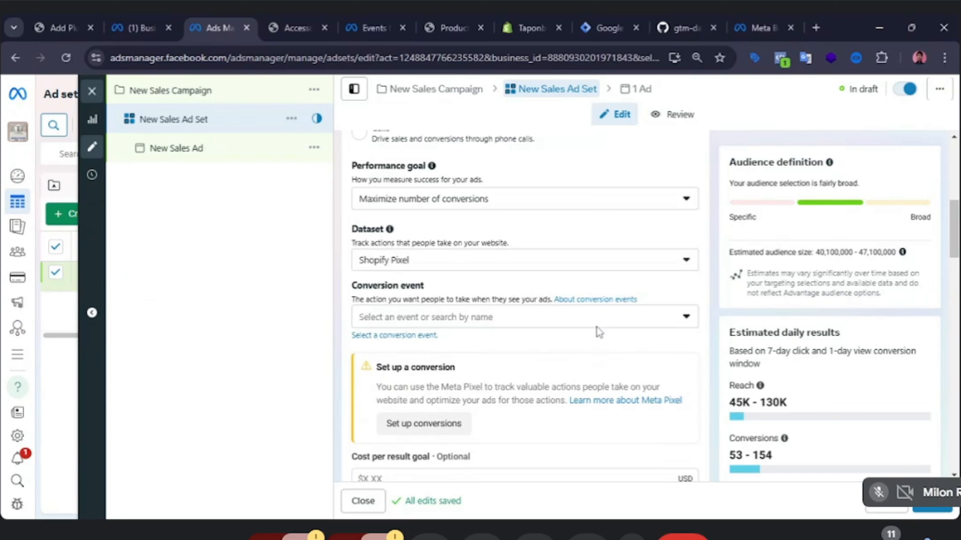
{"action": "left_click", "coordinate": [609, 321]}
{"action": "left_click", "coordinate": [269, 314]}
{"action": "left_click", "coordinate": [540, 270]}
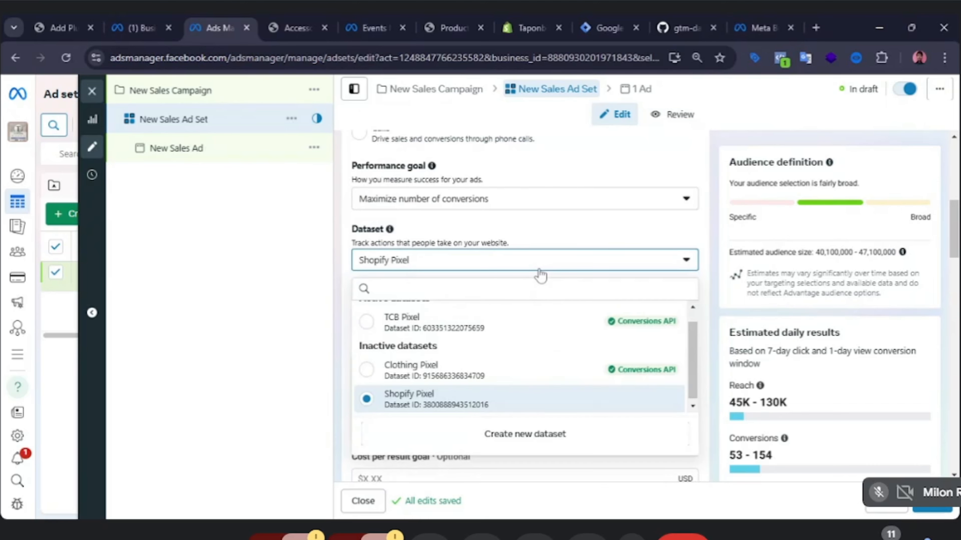
{"action": "left_click", "coordinate": [373, 322]}
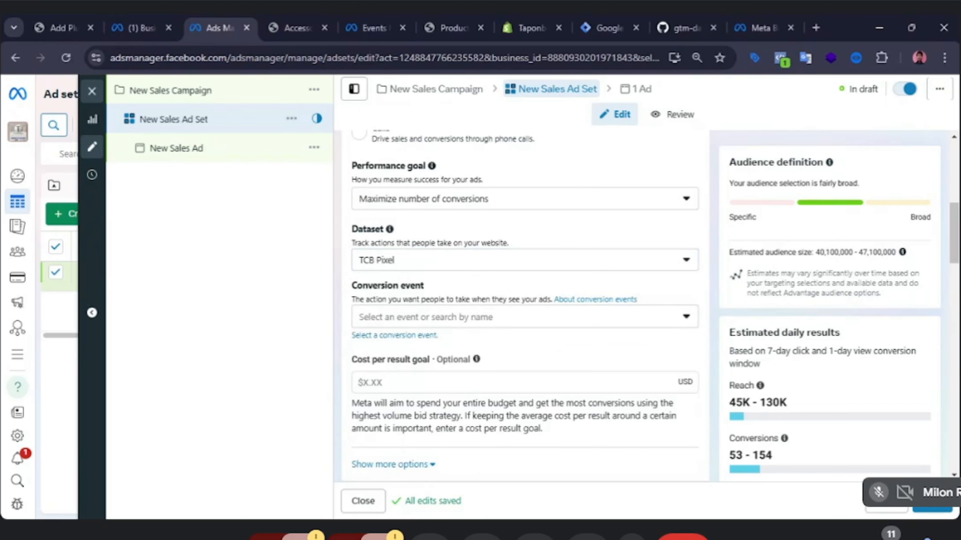
Set the conversion event to Purchase.
{"action": "left_click", "coordinate": [666, 323]}
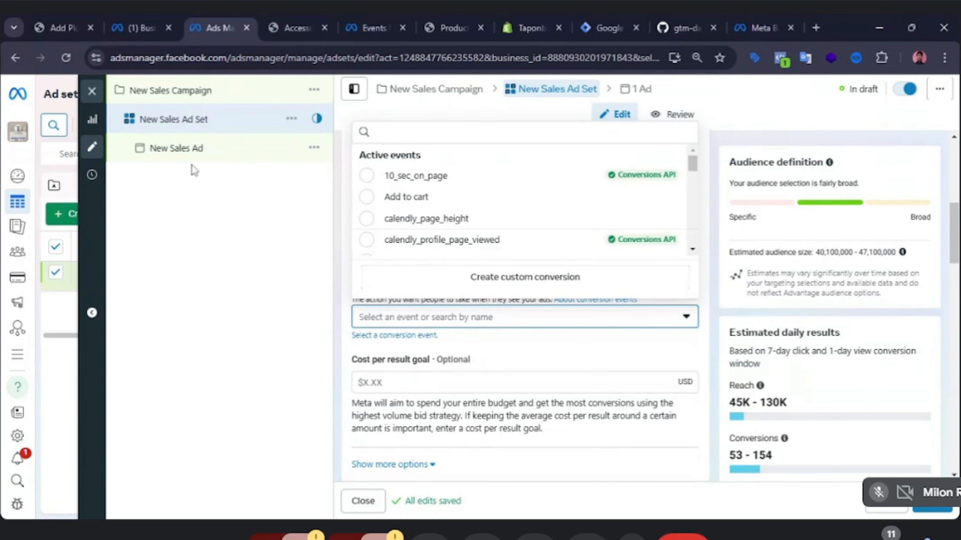
{"action": "scroll", "coordinate": [448, 214], "scroll_direction": "down", "scroll_amount": 3}
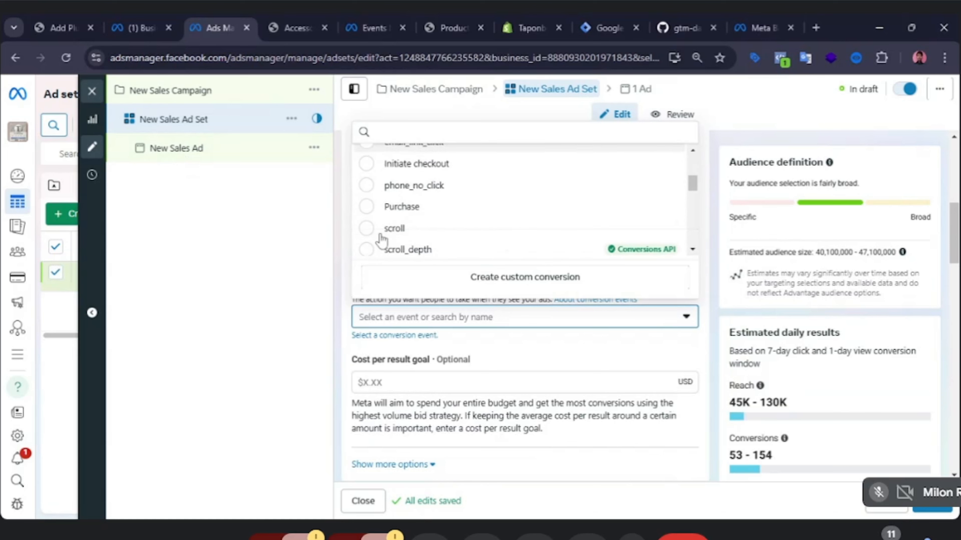
{"action": "left_click", "coordinate": [369, 207]}
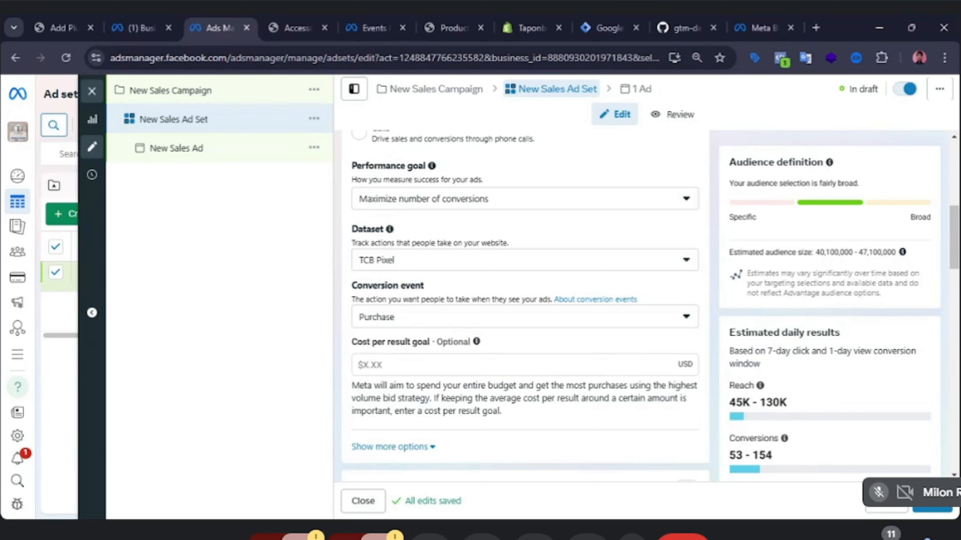
Browse the TCB Pixel conversion events again without changing the selection.
{"action": "left_click", "coordinate": [676, 327]}
{"action": "scroll", "coordinate": [420, 212], "scroll_direction": "down", "scroll_amount": 6}
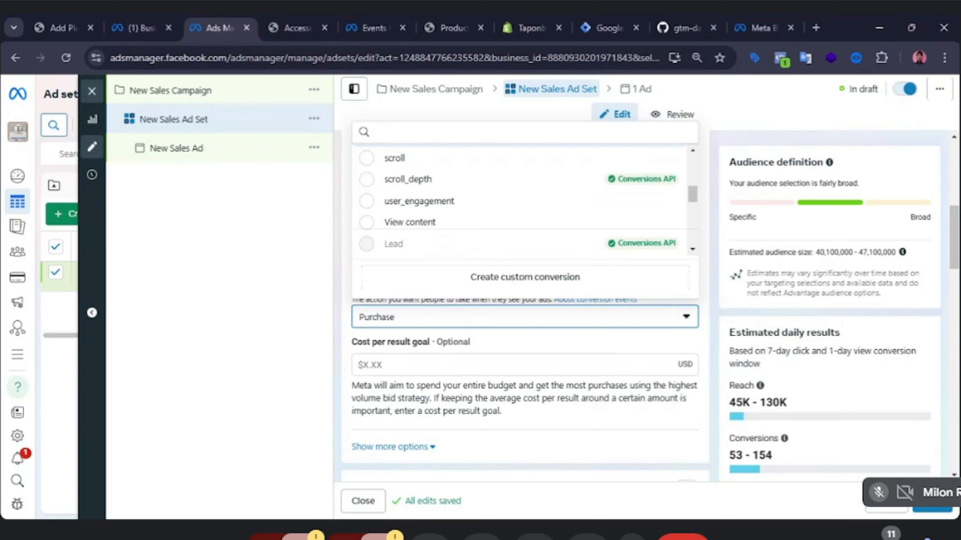
{"action": "left_click", "coordinate": [304, 350]}
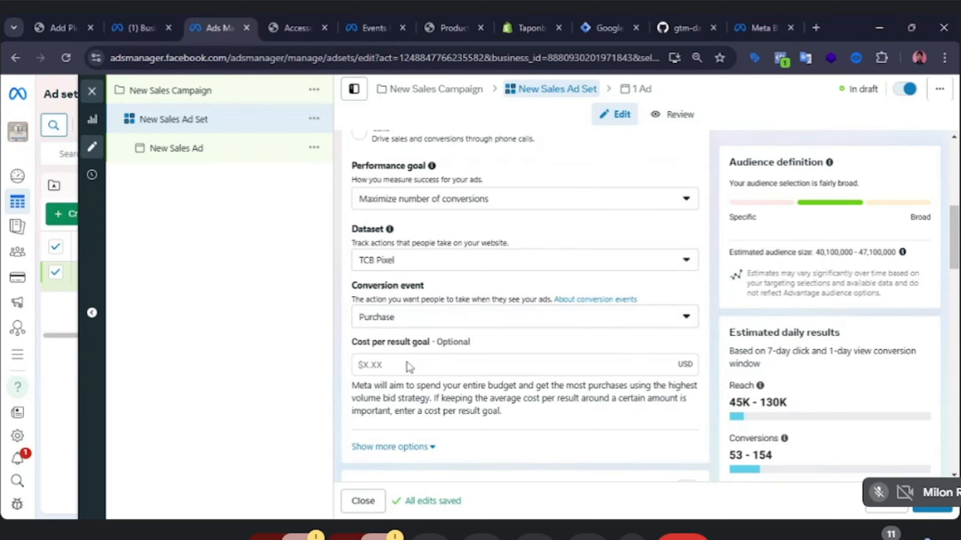
{"action": "left_click", "coordinate": [672, 326]}
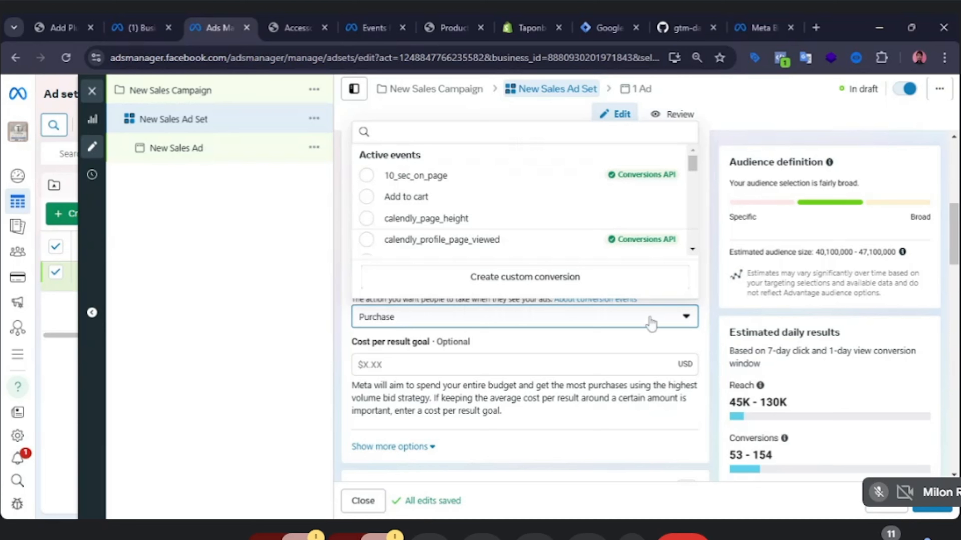
{"action": "scroll", "coordinate": [425, 222], "scroll_direction": "down", "scroll_amount": 2}
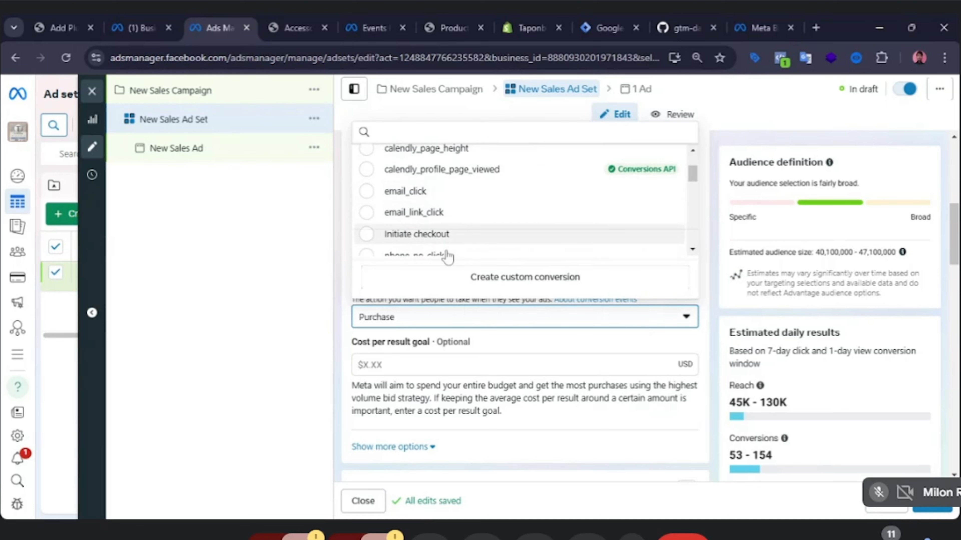
{"action": "scroll", "coordinate": [428, 214], "scroll_direction": "down", "scroll_amount": 3}
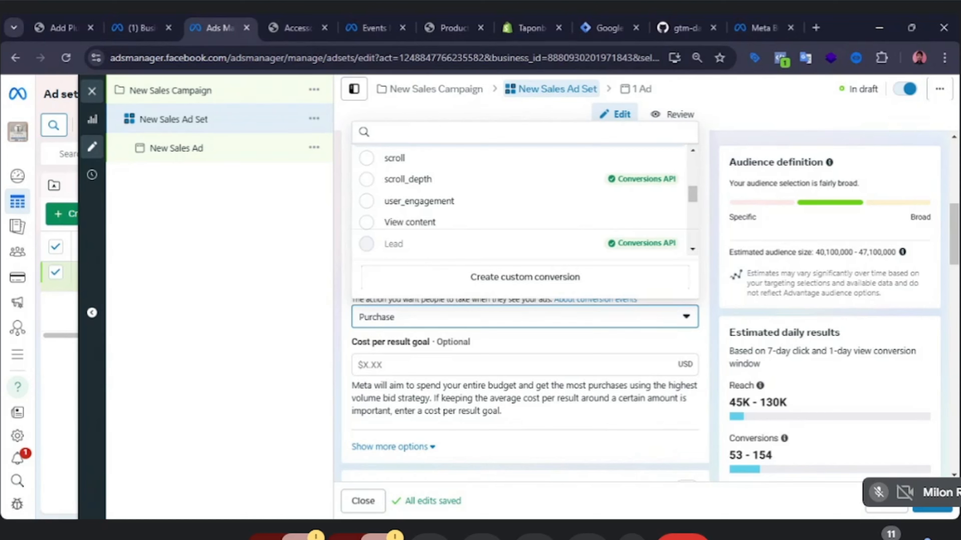
{"action": "left_click", "coordinate": [224, 280]}
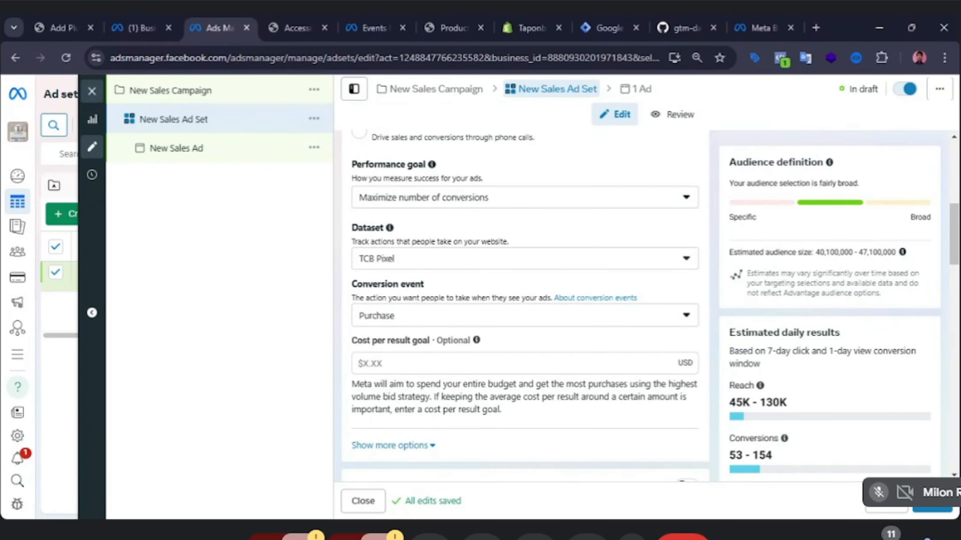
Review the ad set's dynamic creative, budget, schedule, audience and placement settings.
{"action": "scroll", "coordinate": [541, 403], "scroll_direction": "down", "scroll_amount": 5}
{"action": "scroll", "coordinate": [540, 403], "scroll_direction": "down", "scroll_amount": 2}
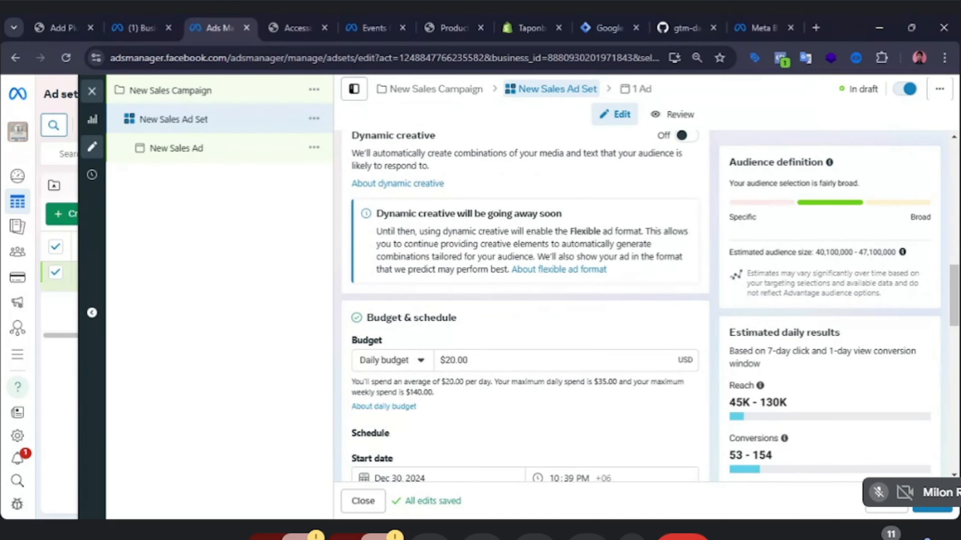
{"action": "scroll", "coordinate": [540, 403], "scroll_direction": "up", "scroll_amount": 2}
{"action": "scroll", "coordinate": [540, 403], "scroll_direction": "down", "scroll_amount": 3}
{"action": "scroll", "coordinate": [534, 397], "scroll_direction": "down", "scroll_amount": 5}
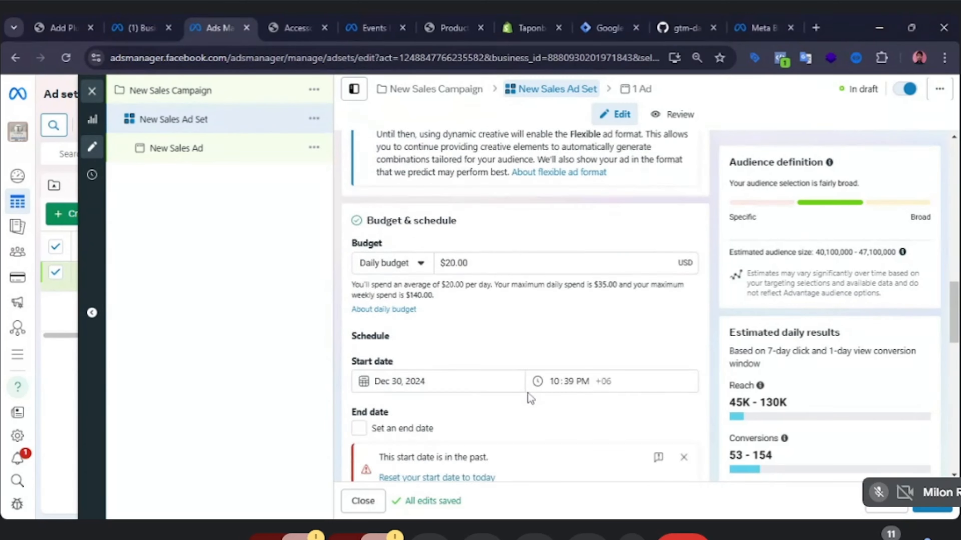
{"action": "left_click", "coordinate": [452, 294]}
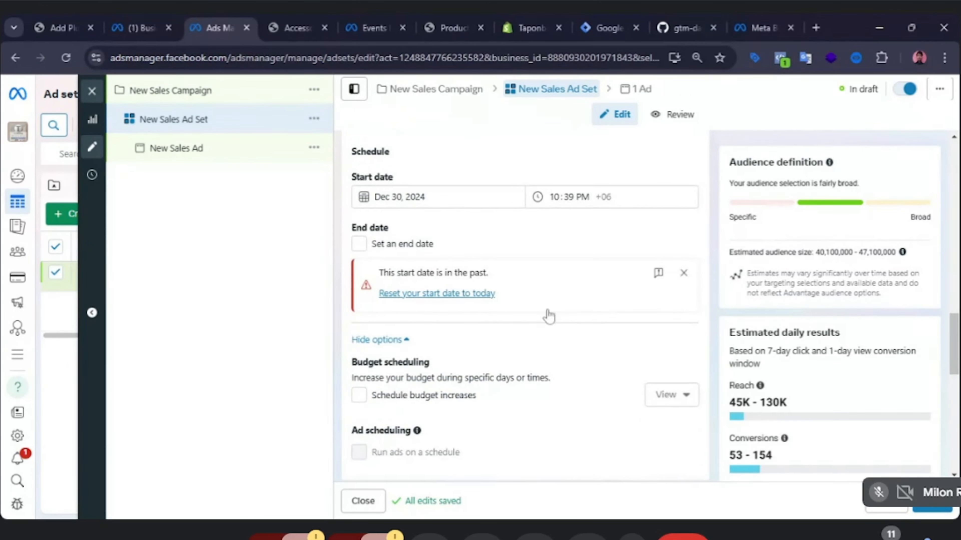
{"action": "scroll", "coordinate": [555, 345], "scroll_direction": "down", "scroll_amount": 5}
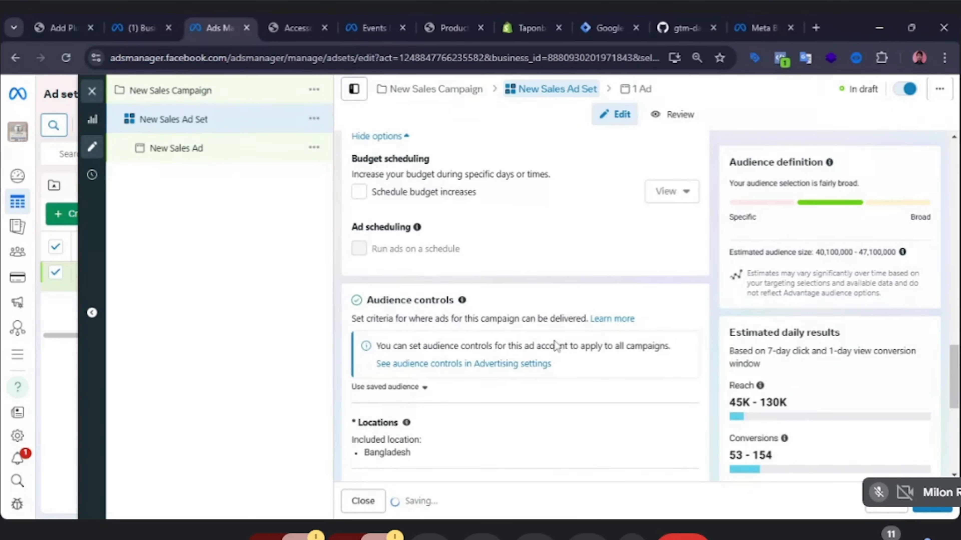
{"action": "scroll", "coordinate": [560, 352], "scroll_direction": "down", "scroll_amount": 8}
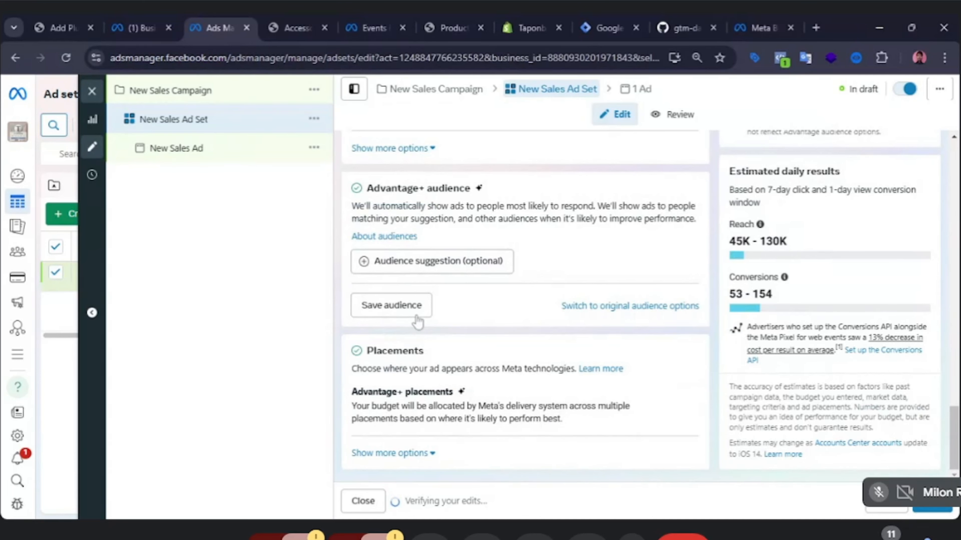
Move on to the New Sales Ad and turn on Ad preview.
{"action": "left_click", "coordinate": [932, 506]}
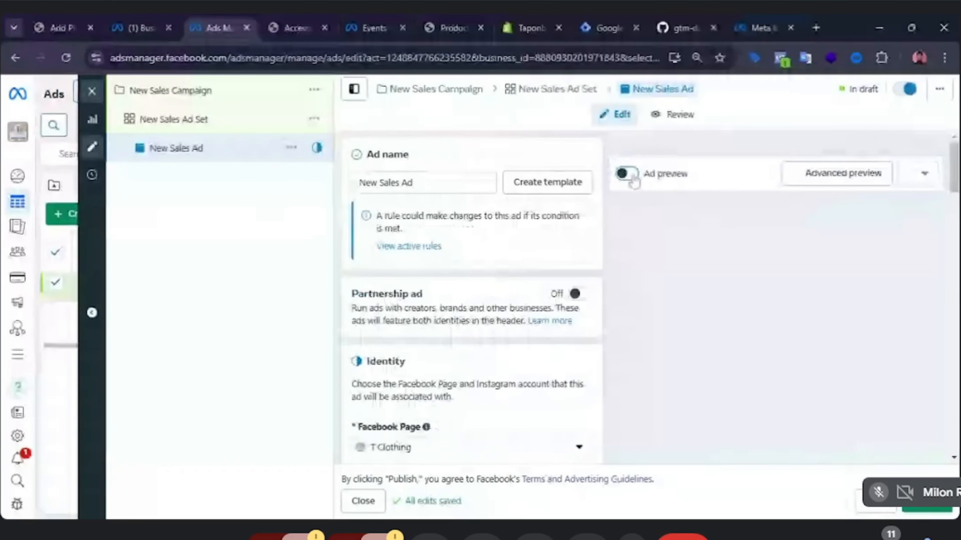
{"action": "left_click", "coordinate": [627, 174]}
Review the ad's identity, ad setup, format, creative and destination sections.
{"action": "scroll", "coordinate": [479, 347], "scroll_direction": "down", "scroll_amount": 3}
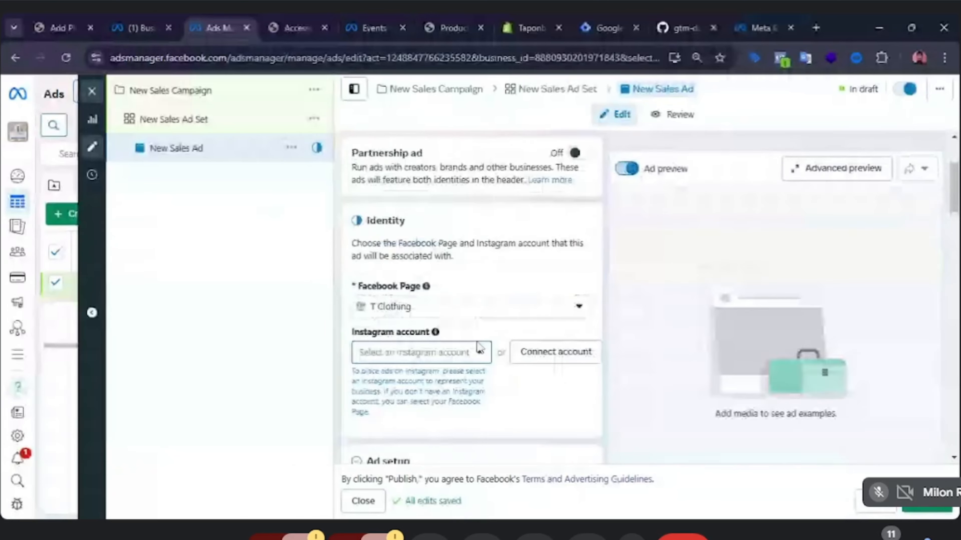
{"action": "scroll", "coordinate": [479, 347], "scroll_direction": "down", "scroll_amount": 6}
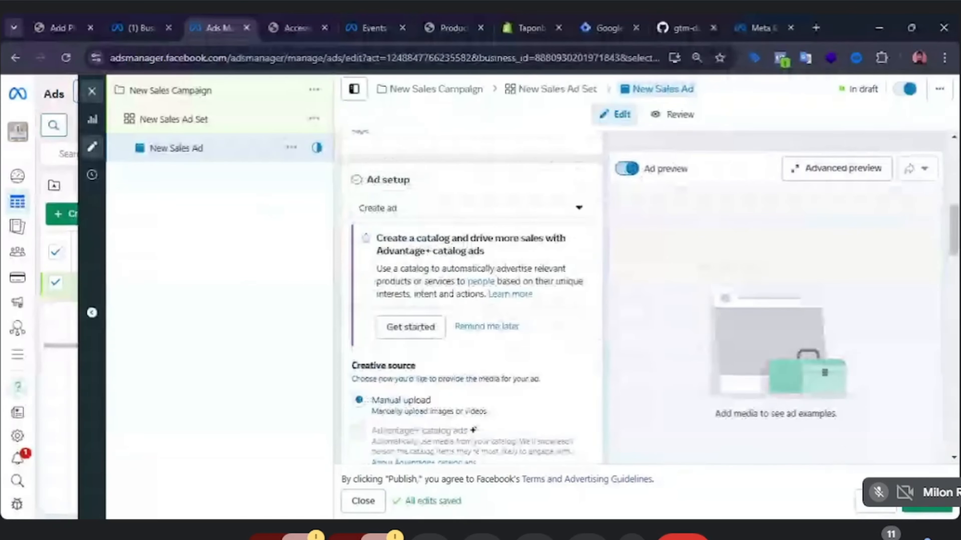
{"action": "scroll", "coordinate": [498, 344], "scroll_direction": "down", "scroll_amount": 1}
{"action": "scroll", "coordinate": [498, 344], "scroll_direction": "down", "scroll_amount": 4}
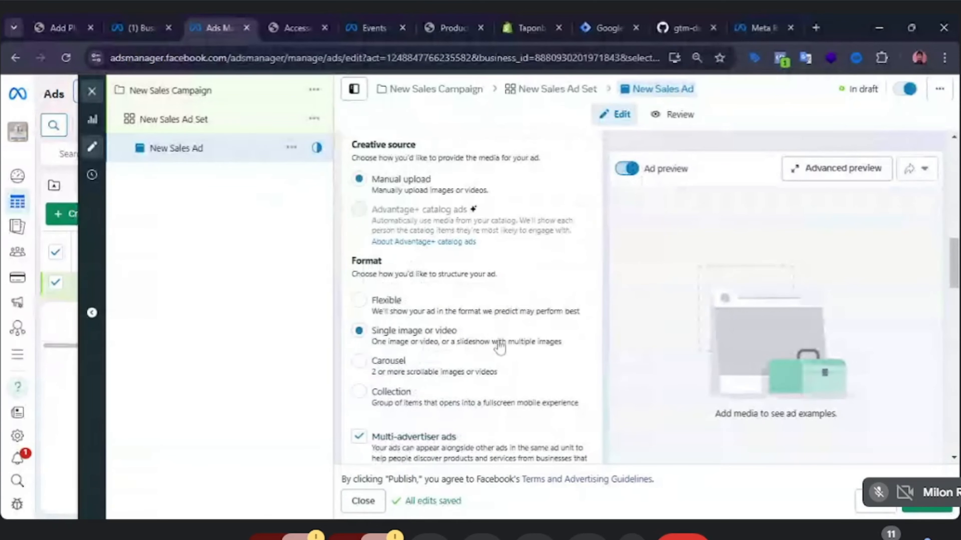
{"action": "scroll", "coordinate": [500, 347], "scroll_direction": "down", "scroll_amount": 4}
{"action": "scroll", "coordinate": [501, 345], "scroll_direction": "down", "scroll_amount": 3}
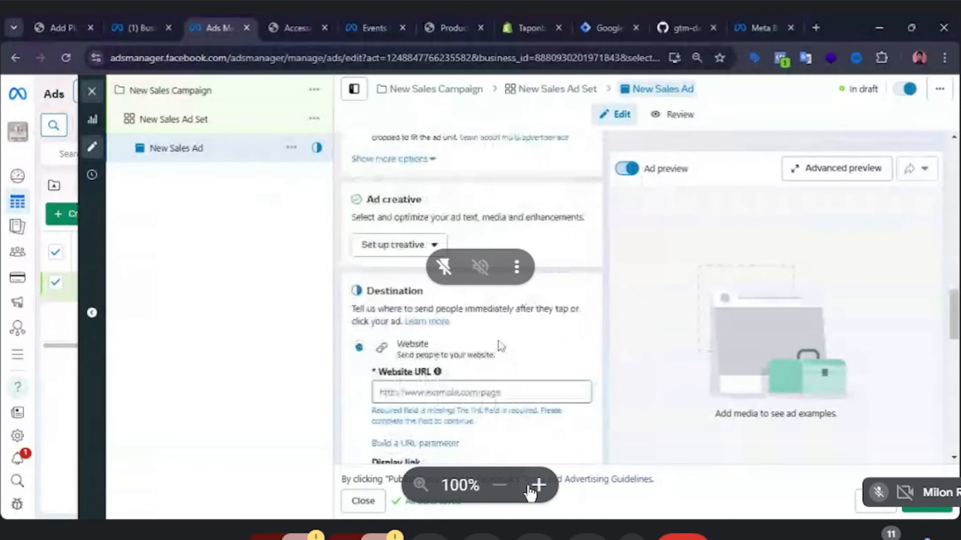
{"action": "left_click", "coordinate": [538, 485]}
{"action": "left_click", "coordinate": [500, 486]}
{"action": "scroll", "coordinate": [499, 345], "scroll_direction": "down", "scroll_amount": 2}
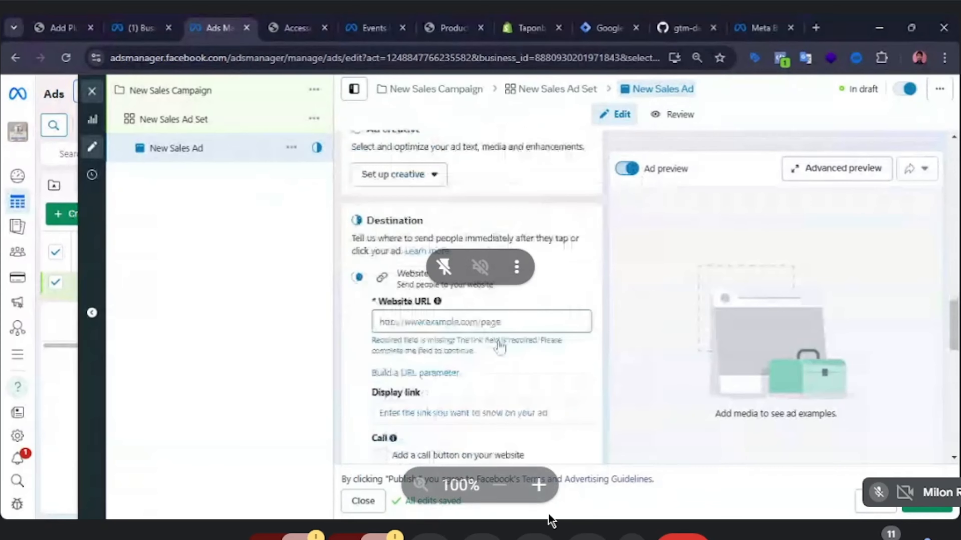
Review the ad's destination, event details, languages and tracking sections.
{"action": "left_click", "coordinate": [538, 486]}
{"action": "scroll", "coordinate": [500, 347], "scroll_direction": "down", "scroll_amount": 4}
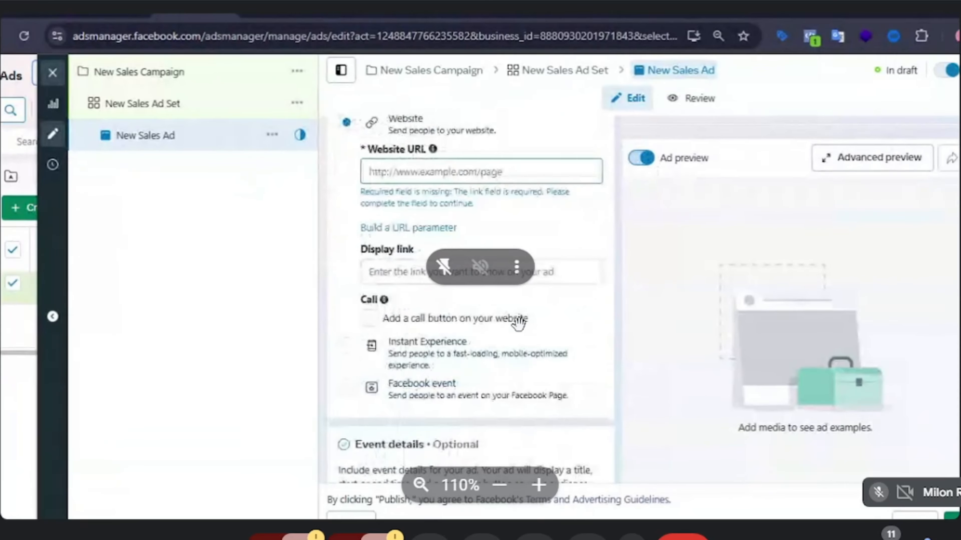
{"action": "scroll", "coordinate": [518, 322], "scroll_direction": "down", "scroll_amount": 4}
{"action": "left_click", "coordinate": [500, 485]}
{"action": "scroll", "coordinate": [499, 344], "scroll_direction": "down", "scroll_amount": 3}
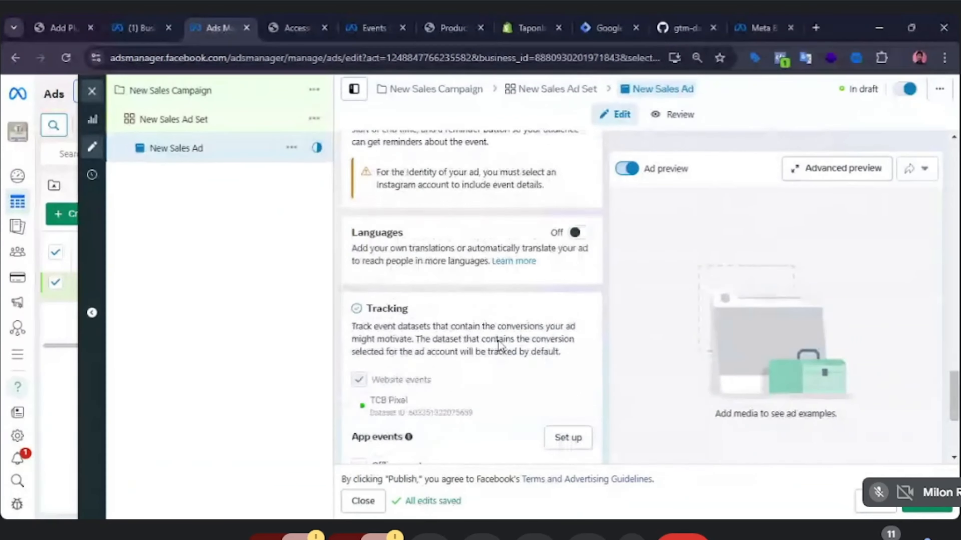
{"action": "scroll", "coordinate": [499, 344], "scroll_direction": "down", "scroll_amount": 4}
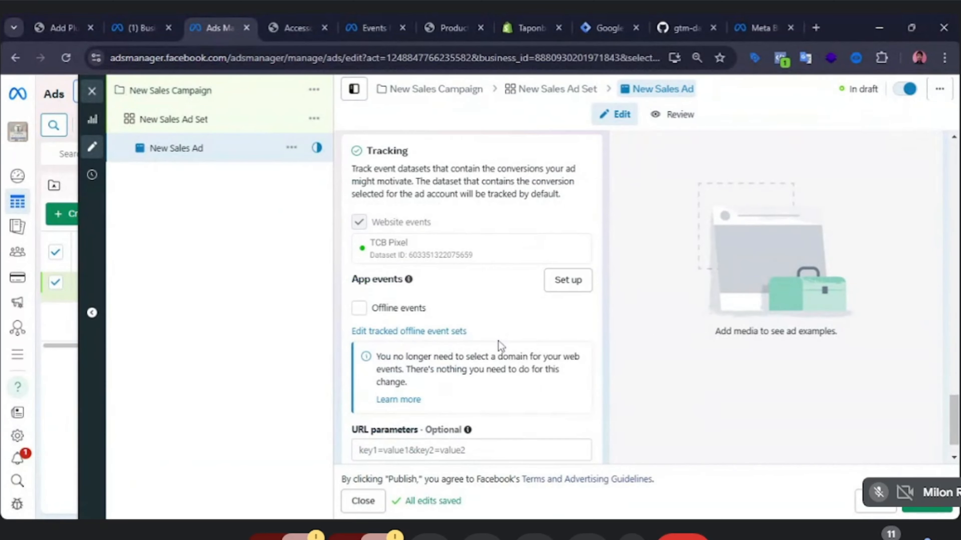
{"action": "scroll", "coordinate": [500, 345], "scroll_direction": "down", "scroll_amount": 1}
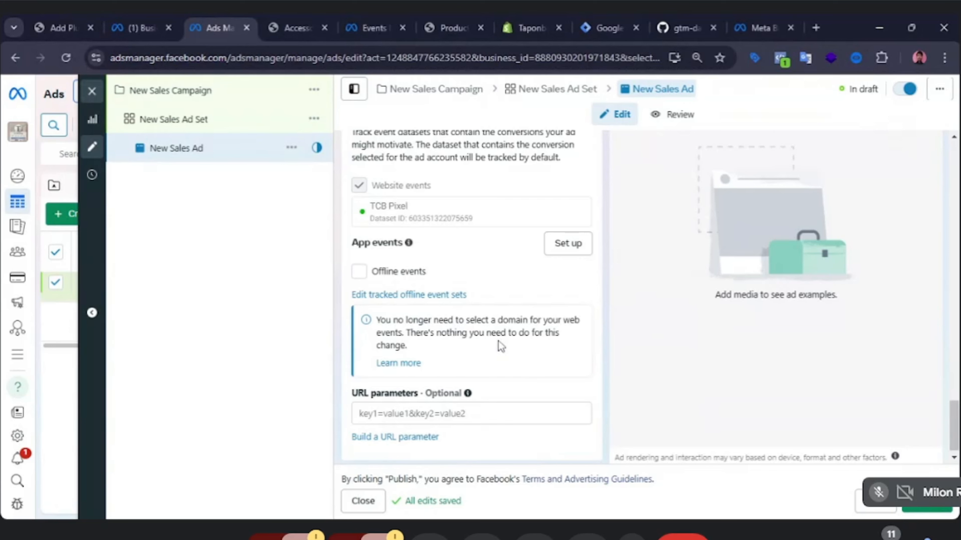
{"action": "scroll", "coordinate": [429, 251], "scroll_direction": "up", "scroll_amount": 6}
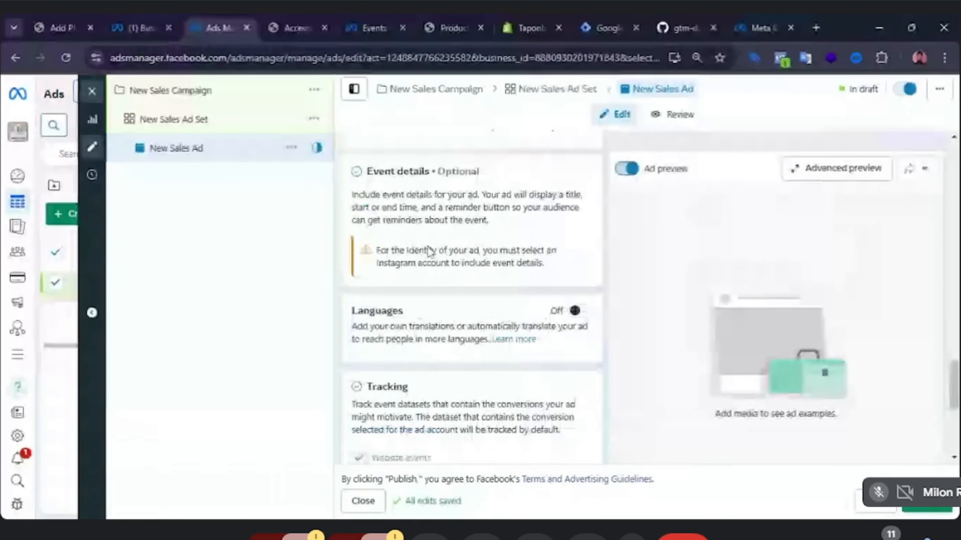
{"action": "scroll", "coordinate": [430, 250], "scroll_direction": "up", "scroll_amount": 2}
{"action": "scroll", "coordinate": [429, 251], "scroll_direction": "up", "scroll_amount": 7}
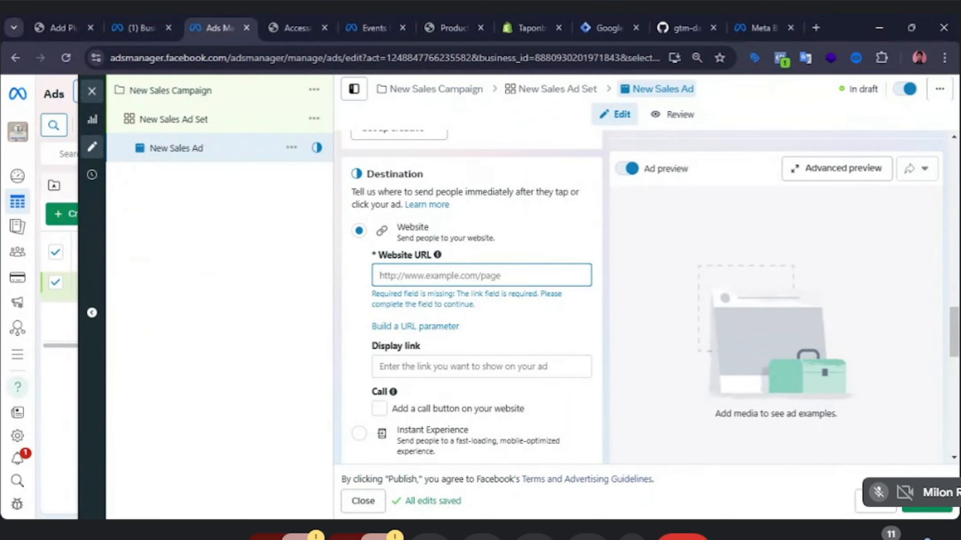
{"action": "scroll", "coordinate": [471, 303], "scroll_direction": "down", "scroll_amount": 5}
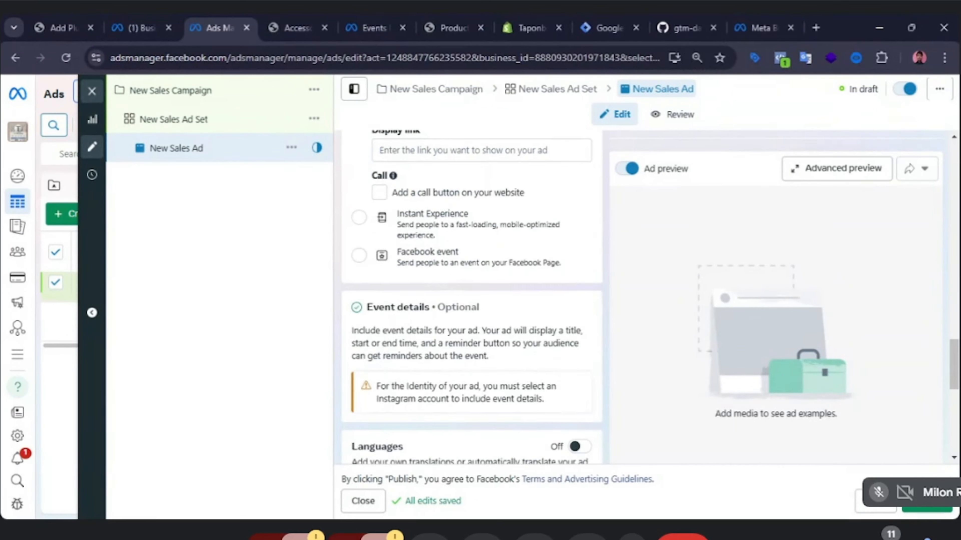
{"action": "scroll", "coordinate": [404, 332], "scroll_direction": "down", "scroll_amount": 8}
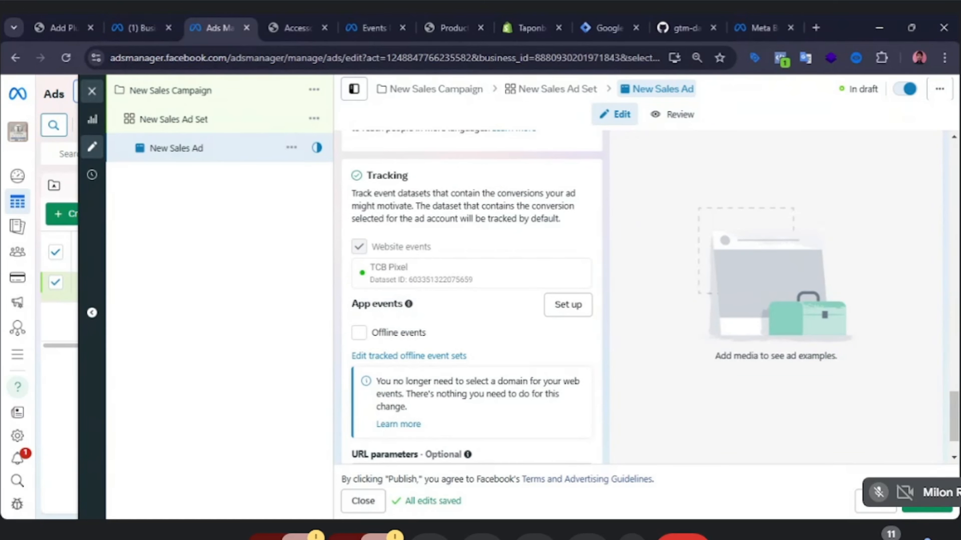
Examine the Website URL and Display link fields in the ad's Destination section.
{"action": "scroll", "coordinate": [471, 302], "scroll_direction": "up", "scroll_amount": 8}
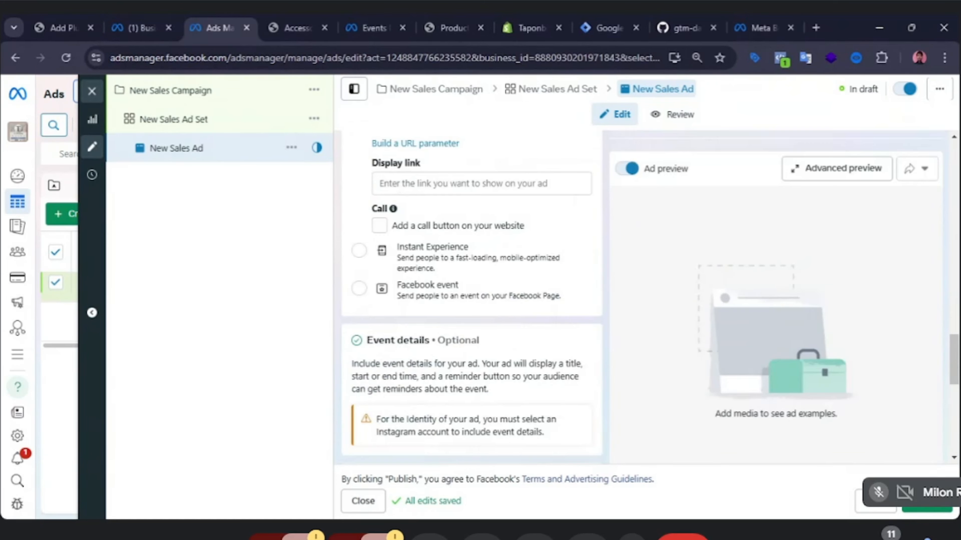
{"action": "scroll", "coordinate": [489, 276], "scroll_direction": "up", "scroll_amount": 6}
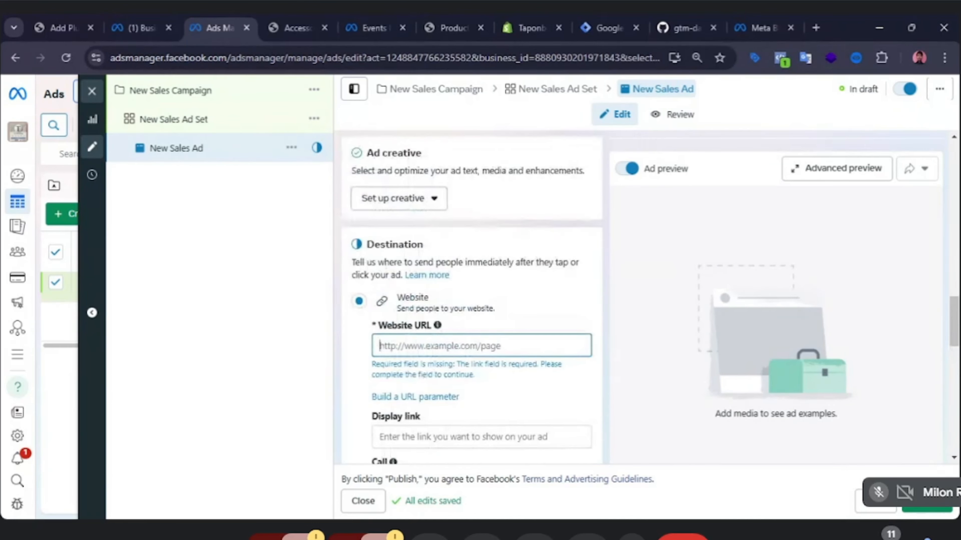
{"action": "scroll", "coordinate": [493, 276], "scroll_direction": "up", "scroll_amount": 10}
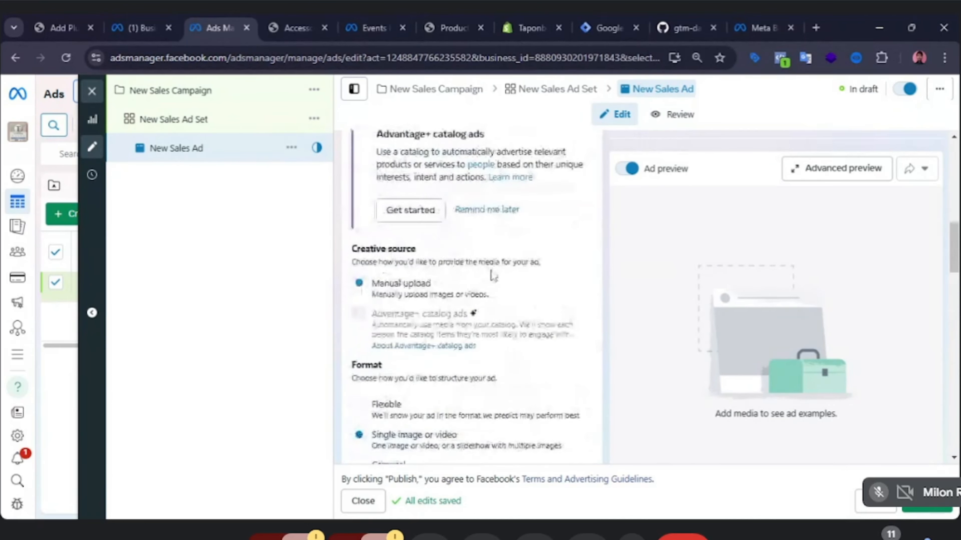
{"action": "scroll", "coordinate": [493, 275], "scroll_direction": "up", "scroll_amount": 3}
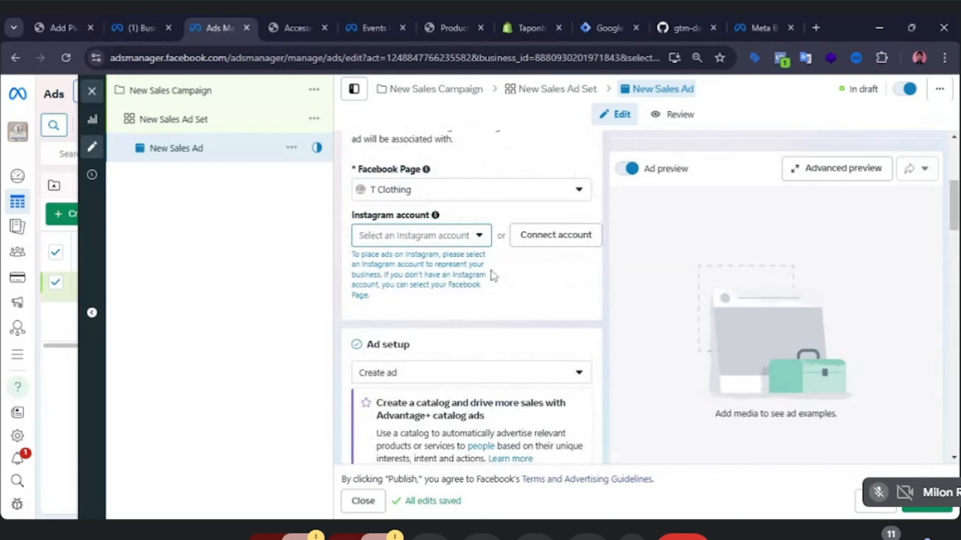
{"action": "scroll", "coordinate": [495, 278], "scroll_direction": "down", "scroll_amount": 1}
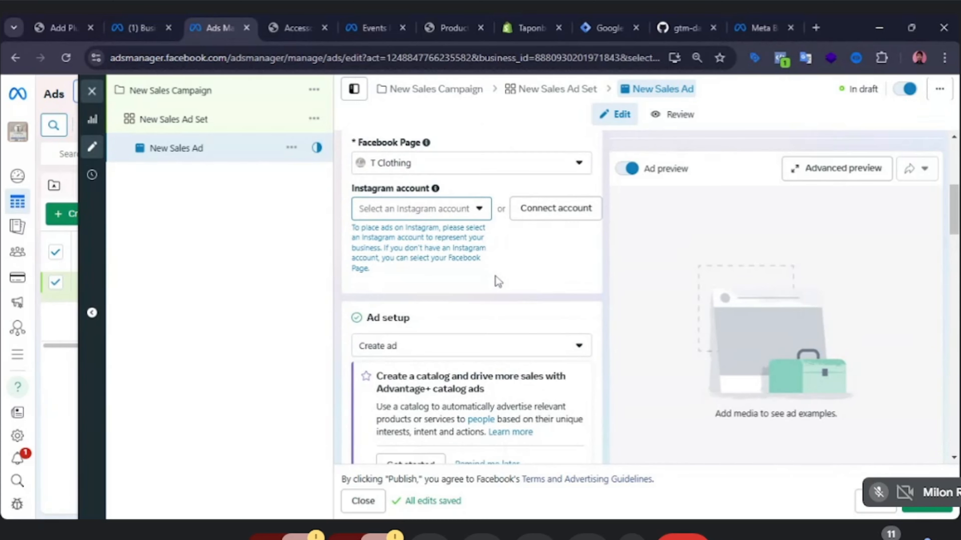
{"action": "scroll", "coordinate": [496, 278], "scroll_direction": "down", "scroll_amount": 3}
{"action": "scroll", "coordinate": [496, 278], "scroll_direction": "down", "scroll_amount": 8}
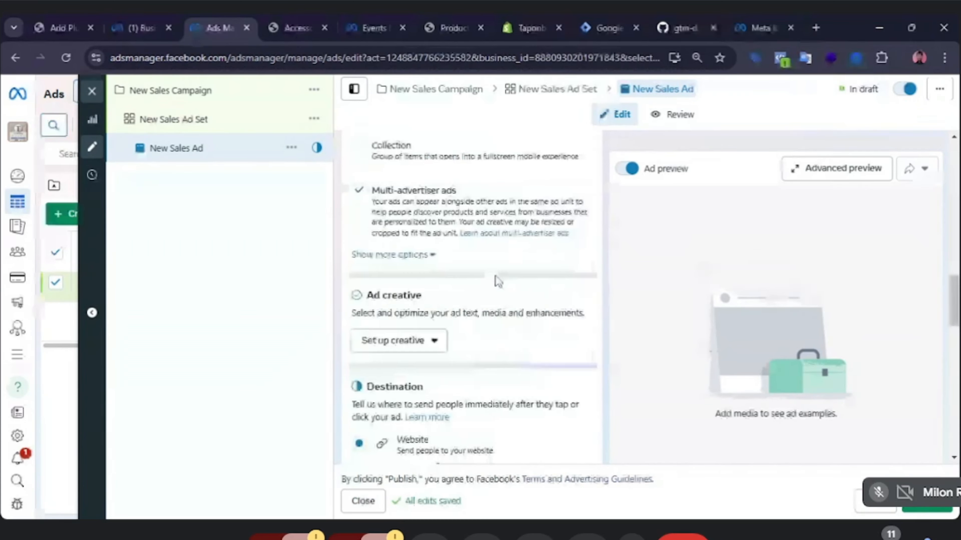
{"action": "scroll", "coordinate": [497, 282], "scroll_direction": "down", "scroll_amount": 4}
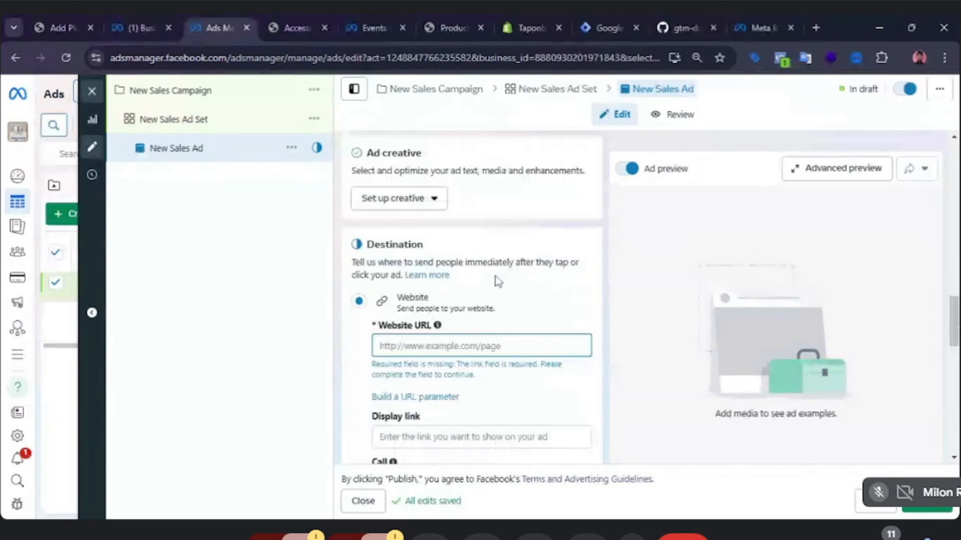
{"action": "left_click", "coordinate": [480, 345]}
{"action": "left_click", "coordinate": [459, 435]}
{"action": "scroll", "coordinate": [486, 405], "scroll_direction": "down", "scroll_amount": 2}
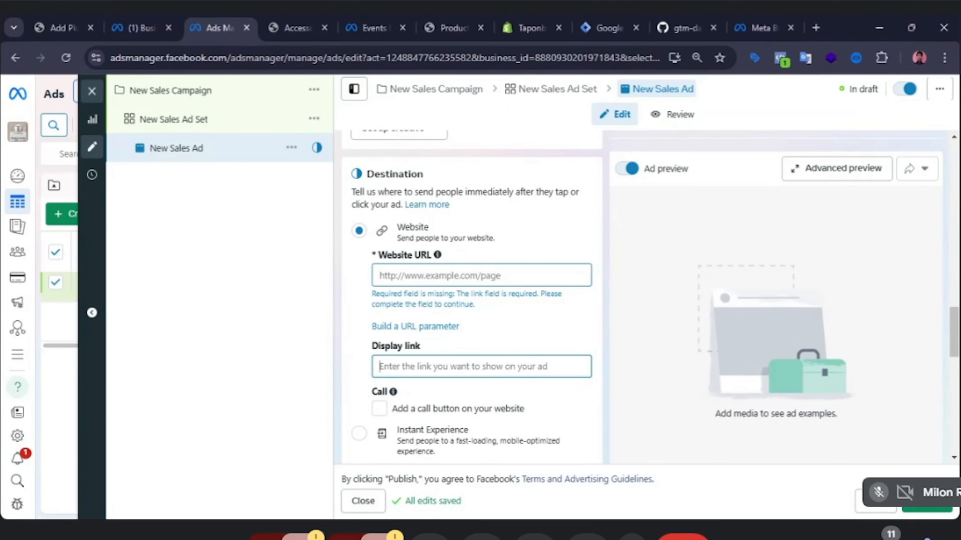
{"action": "left_click", "coordinate": [421, 276]}
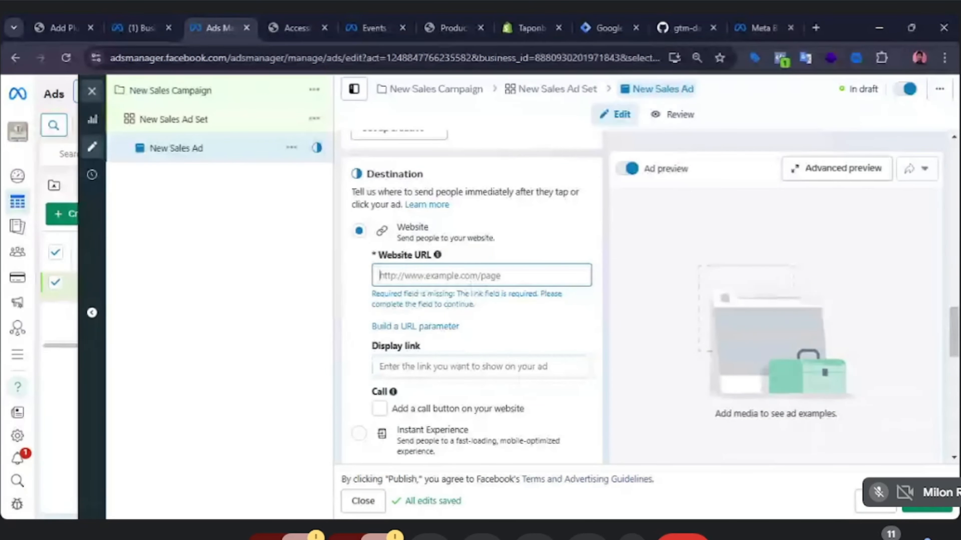
{"action": "left_click", "coordinate": [480, 366]}
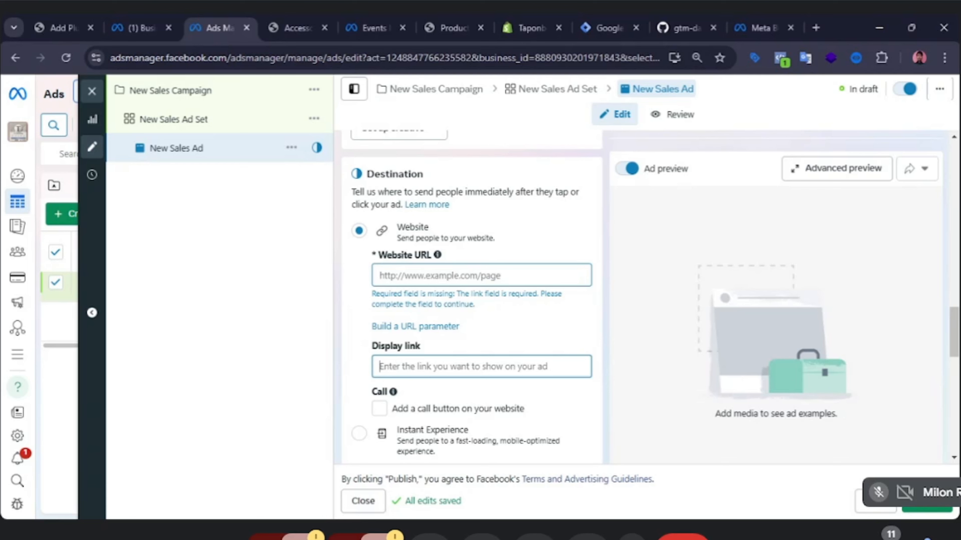
Review the ad's identity, ad setup and format options once more.
{"action": "scroll", "coordinate": [461, 360], "scroll_direction": "up", "scroll_amount": 10}
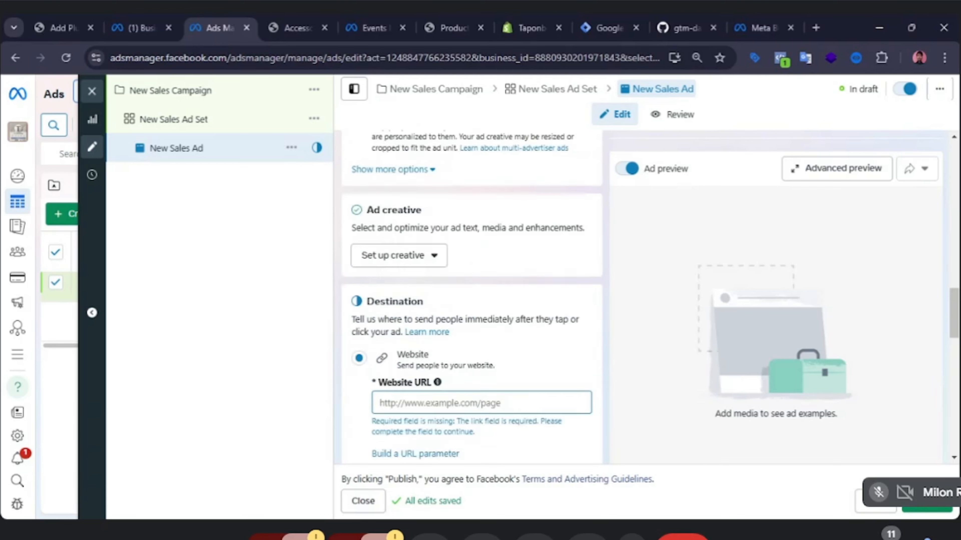
{"action": "scroll", "coordinate": [462, 361], "scroll_direction": "up", "scroll_amount": 7}
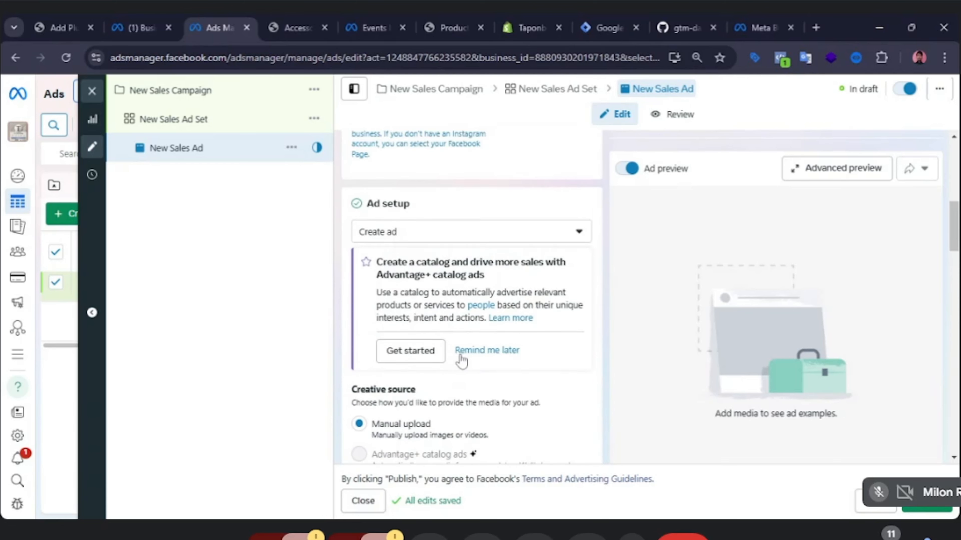
{"action": "scroll", "coordinate": [477, 333], "scroll_direction": "up", "scroll_amount": 5}
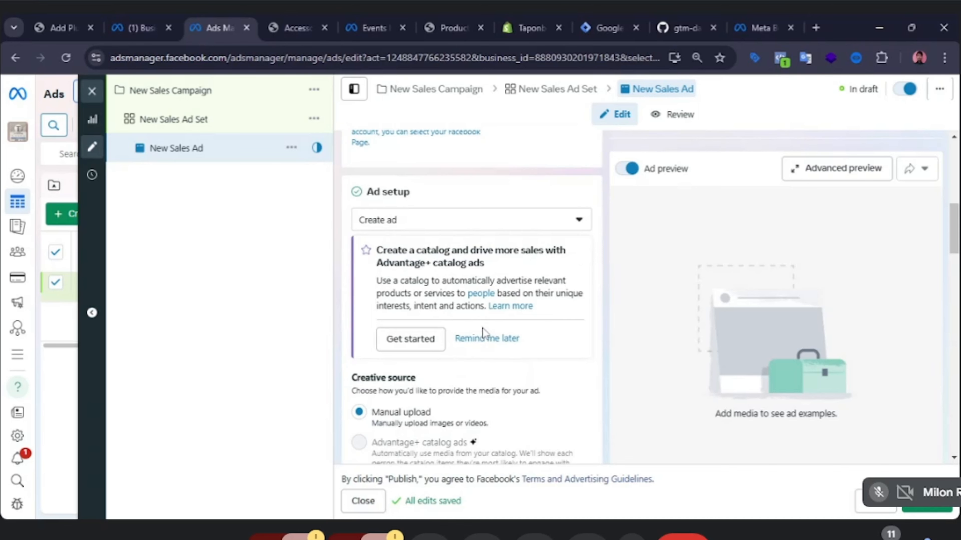
{"action": "scroll", "coordinate": [439, 296], "scroll_direction": "up", "scroll_amount": 3}
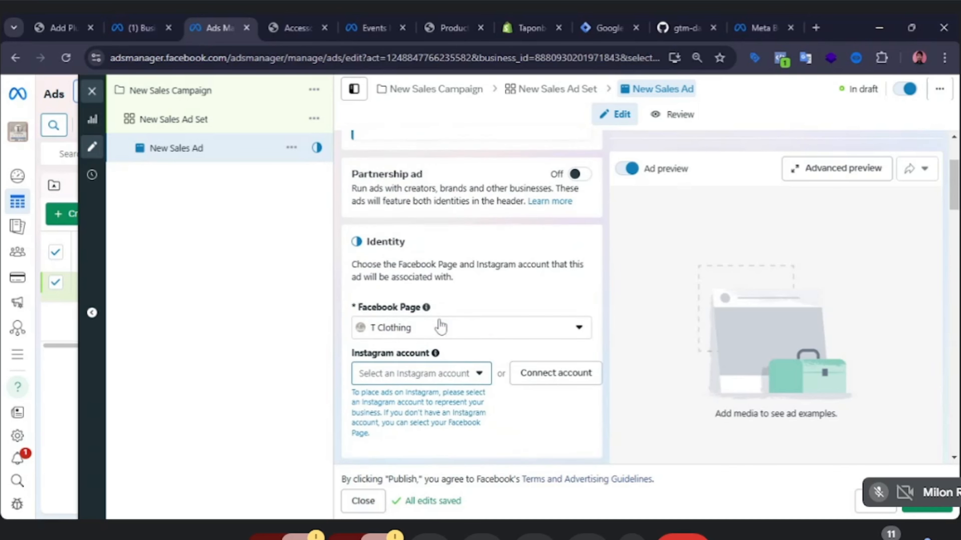
{"action": "scroll", "coordinate": [439, 325], "scroll_direction": "down", "scroll_amount": 4}
{"action": "scroll", "coordinate": [489, 317], "scroll_direction": "down", "scroll_amount": 10}
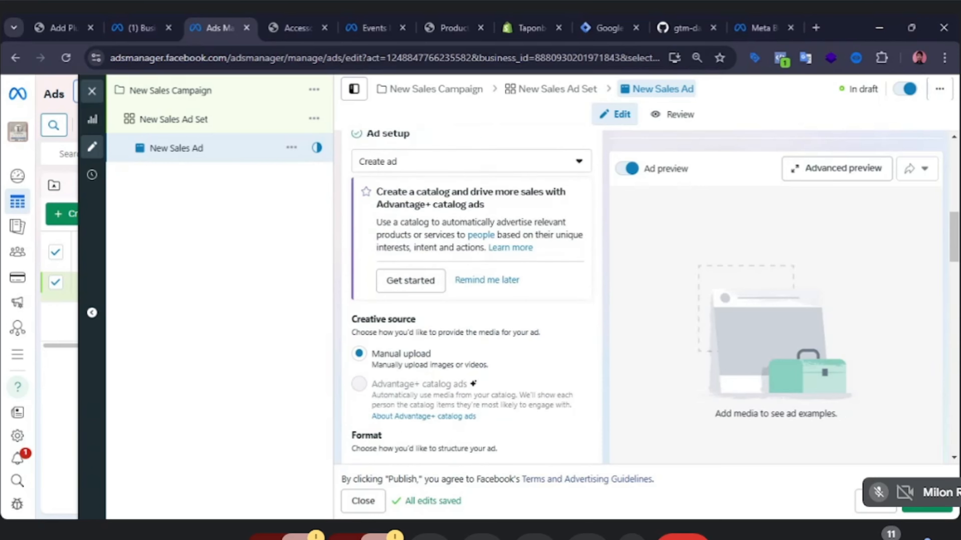
{"action": "scroll", "coordinate": [374, 309], "scroll_direction": "down", "scroll_amount": 2}
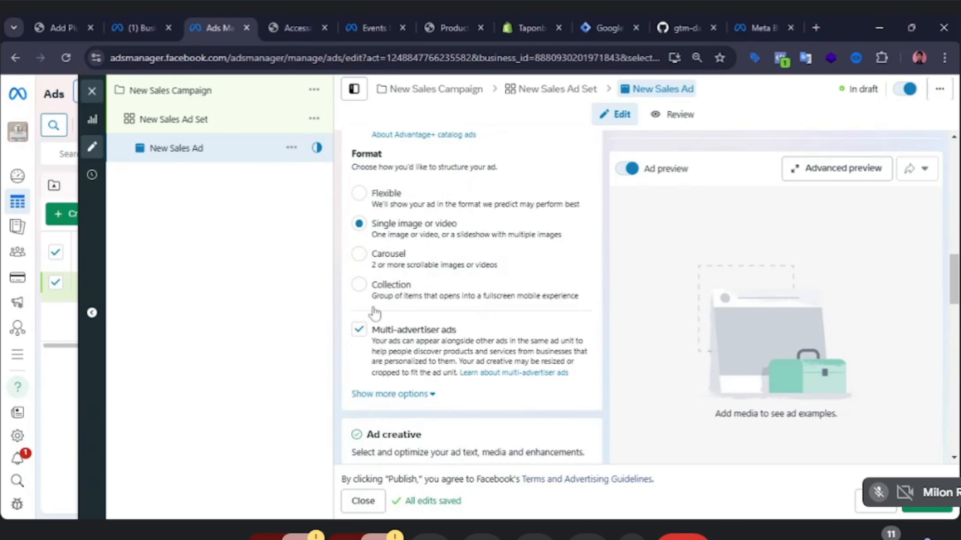
{"action": "scroll", "coordinate": [389, 312], "scroll_direction": "down", "scroll_amount": 6}
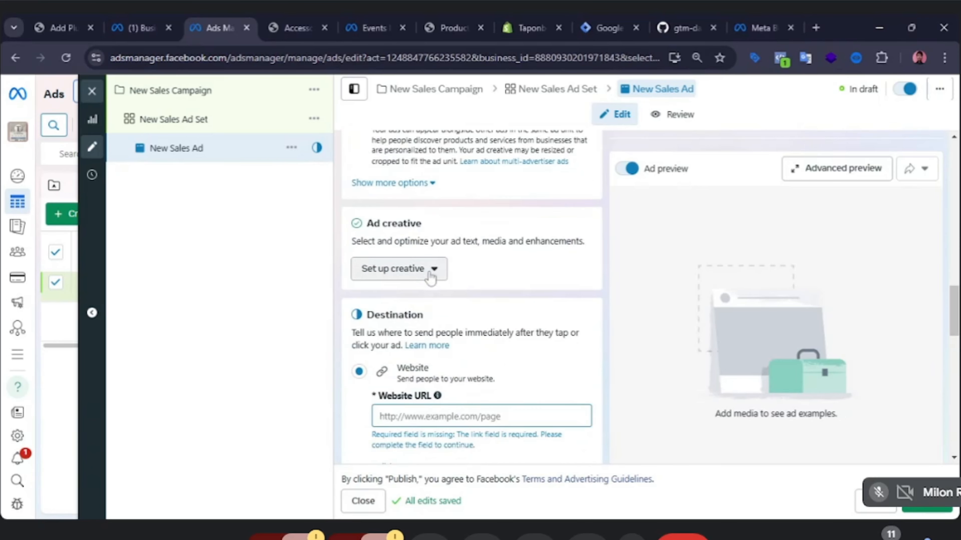
Start setting up the creative as an image ad and browse the available media images.
{"action": "left_click", "coordinate": [431, 277]}
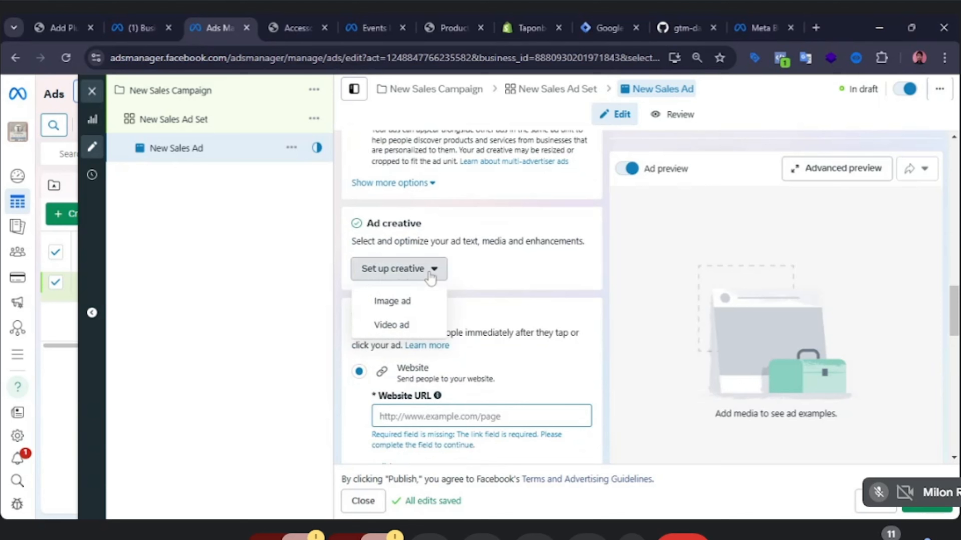
{"action": "left_click", "coordinate": [403, 302]}
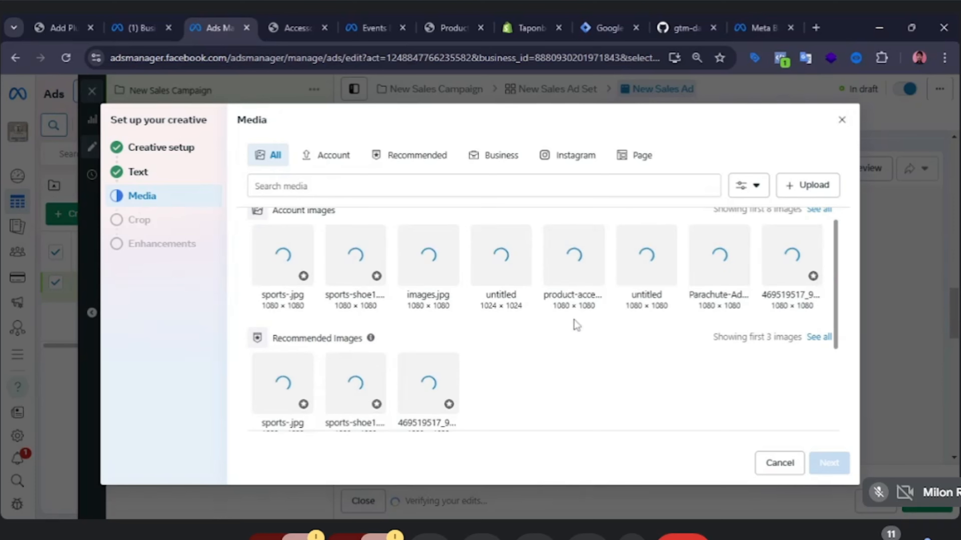
{"action": "scroll", "coordinate": [575, 320], "scroll_direction": "down", "scroll_amount": 2}
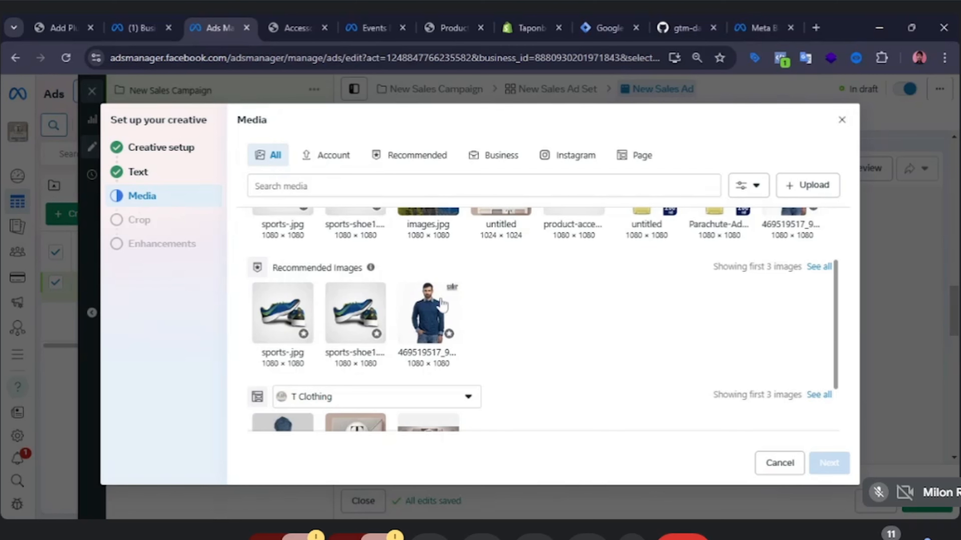
{"action": "scroll", "coordinate": [443, 303], "scroll_direction": "up", "scroll_amount": 2}
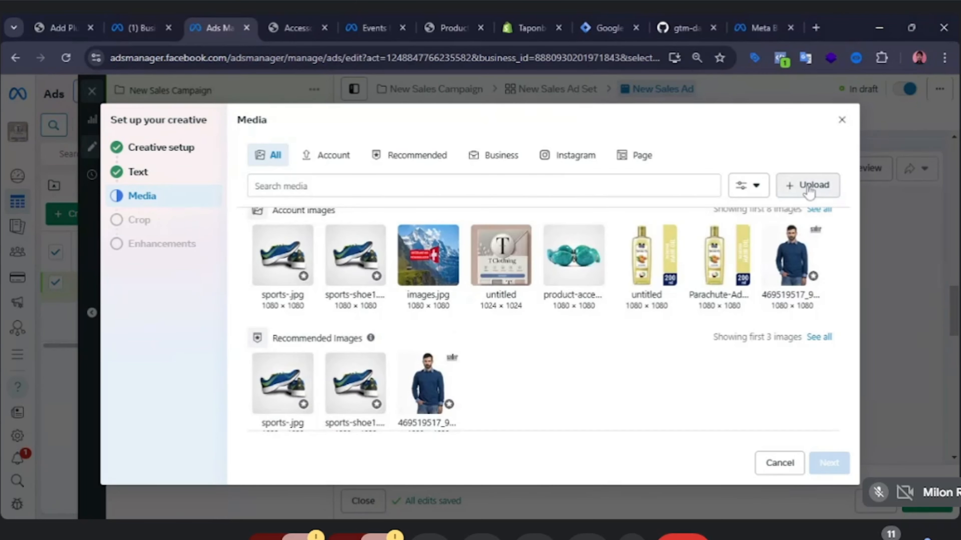
Choose the untitled T Clothing account image as the ad's media and continue to cropping.
{"action": "left_click", "coordinate": [808, 192]}
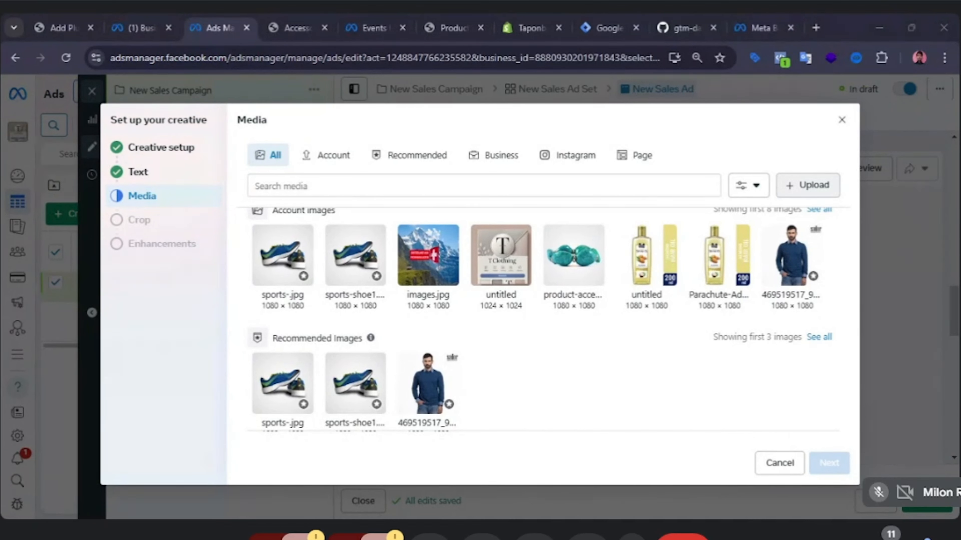
{"action": "scroll", "coordinate": [566, 331], "scroll_direction": "down", "scroll_amount": 2}
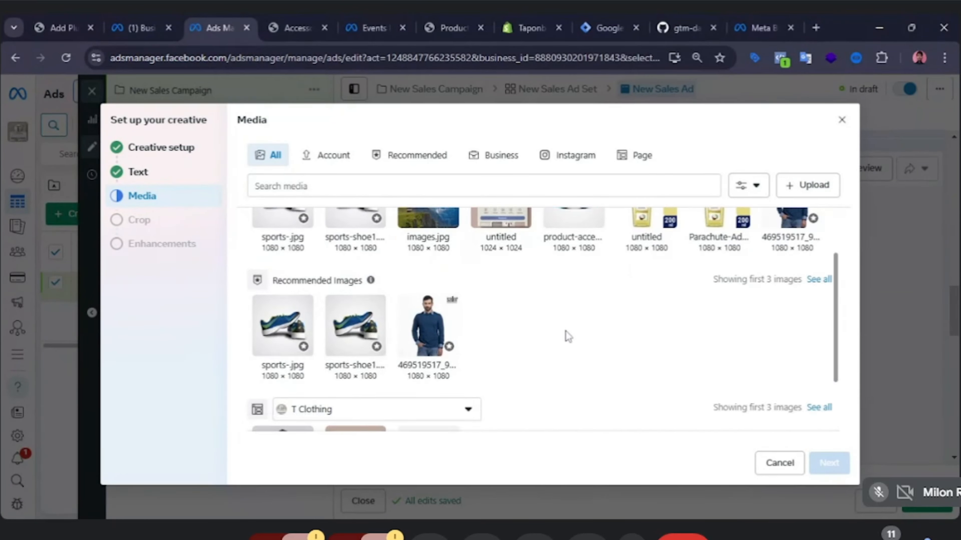
{"action": "scroll", "coordinate": [558, 325], "scroll_direction": "up", "scroll_amount": 2}
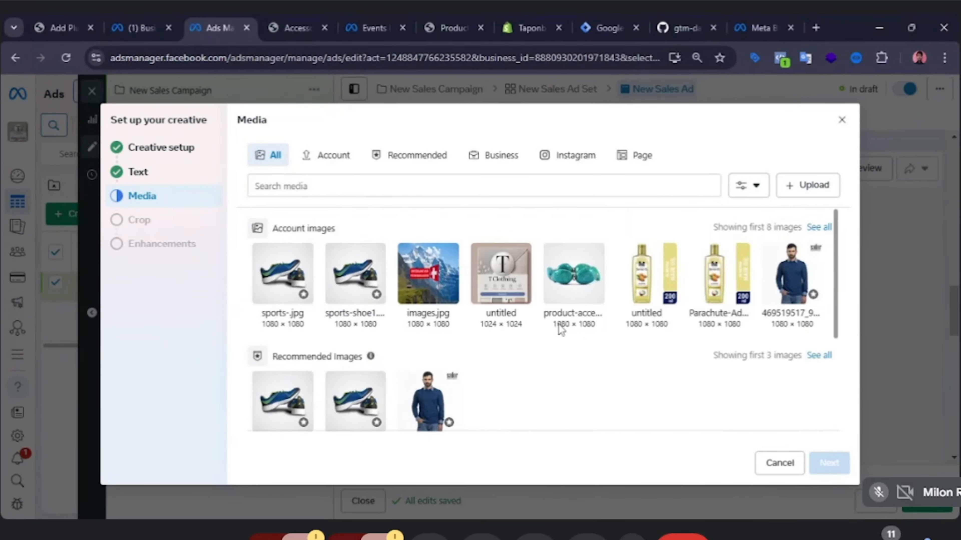
{"action": "left_click", "coordinate": [809, 187]}
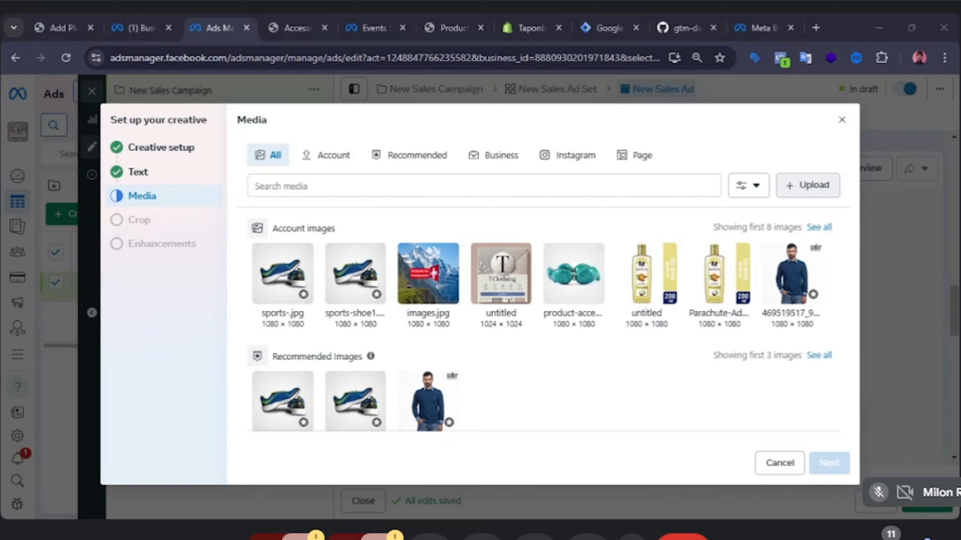
{"action": "left_click", "coordinate": [819, 190]}
{"action": "left_click", "coordinate": [502, 299]}
{"action": "left_click", "coordinate": [829, 466]}
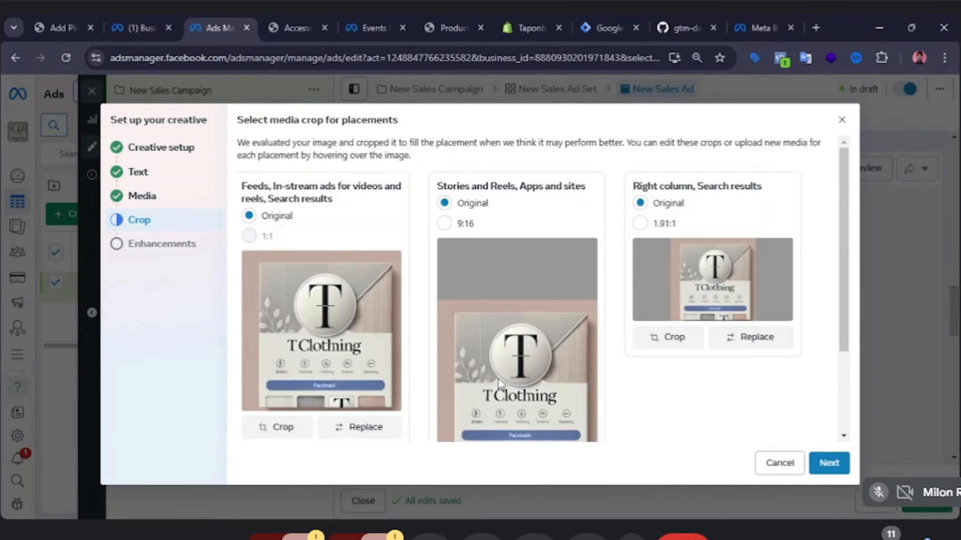
Swap the ad's media for the 1792 × 1024 T Clothing page image and continue to cropping.
{"action": "scroll", "coordinate": [525, 294], "scroll_direction": "down", "scroll_amount": 3}
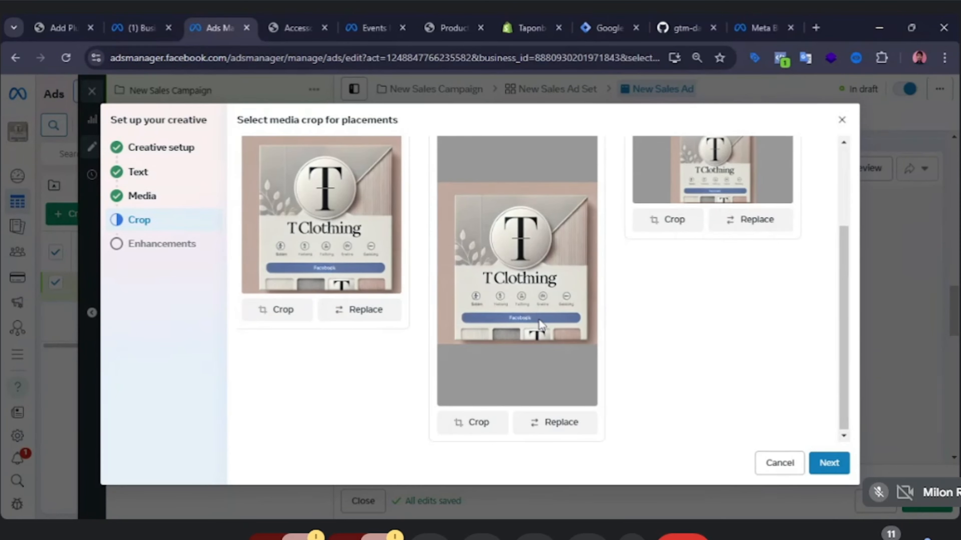
{"action": "scroll", "coordinate": [540, 324], "scroll_direction": "up", "scroll_amount": 3}
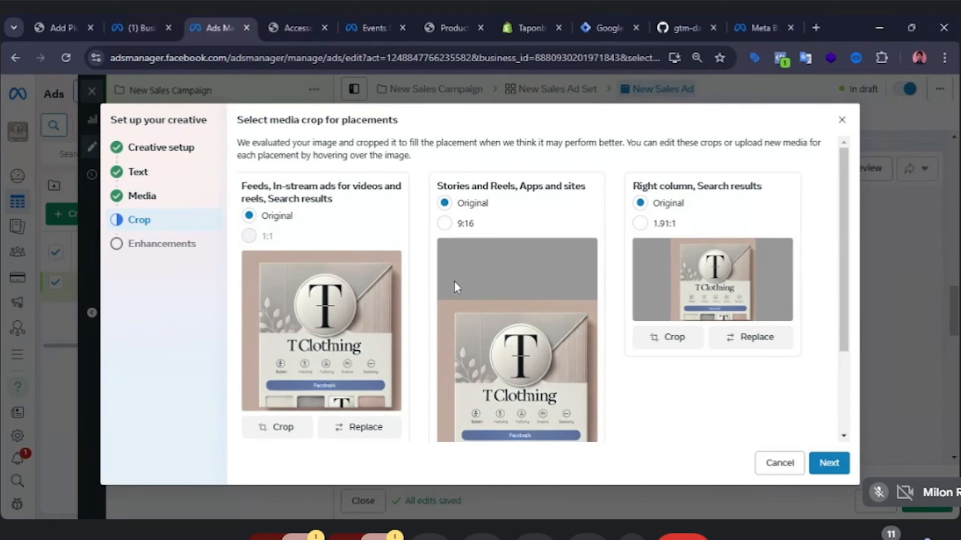
{"action": "left_click", "coordinate": [142, 196]}
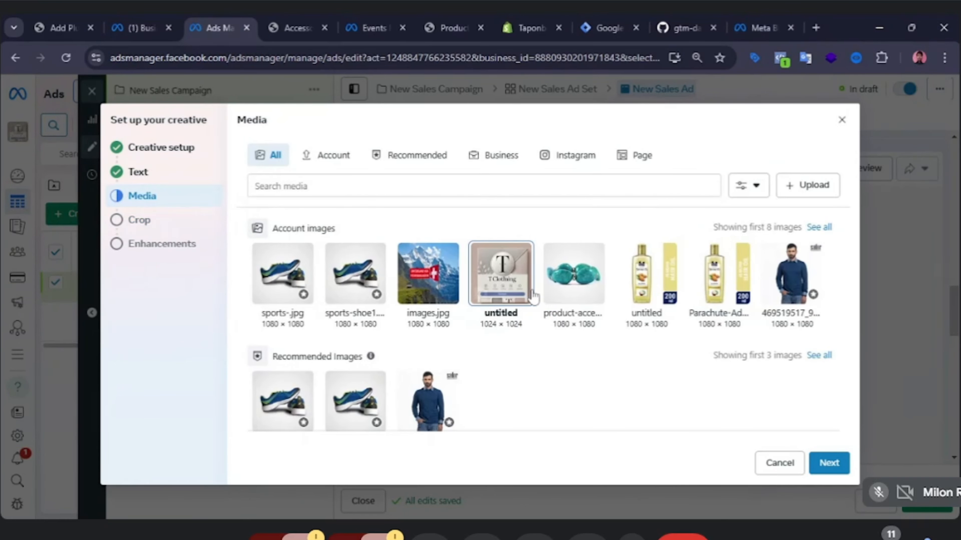
{"action": "scroll", "coordinate": [590, 376], "scroll_direction": "down", "scroll_amount": 2}
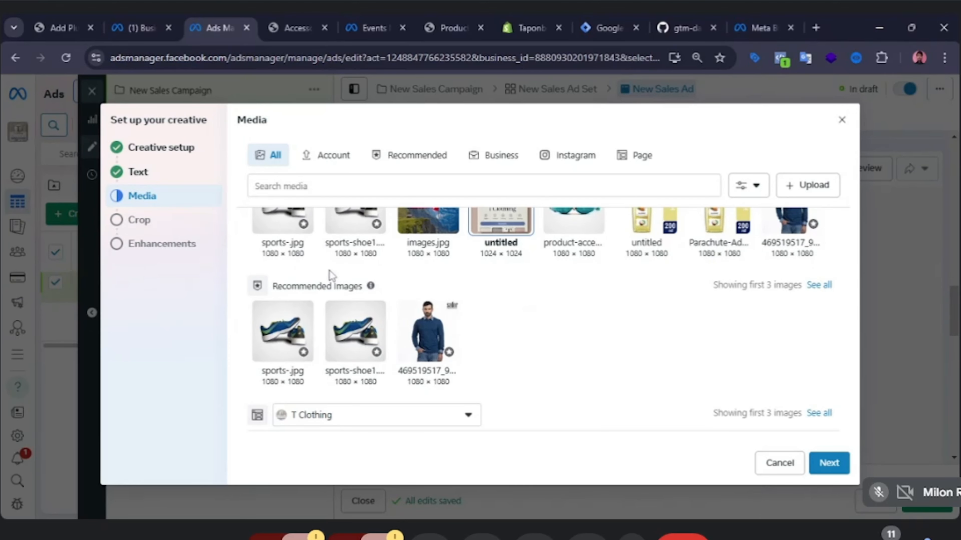
{"action": "scroll", "coordinate": [564, 297], "scroll_direction": "down", "scroll_amount": 3}
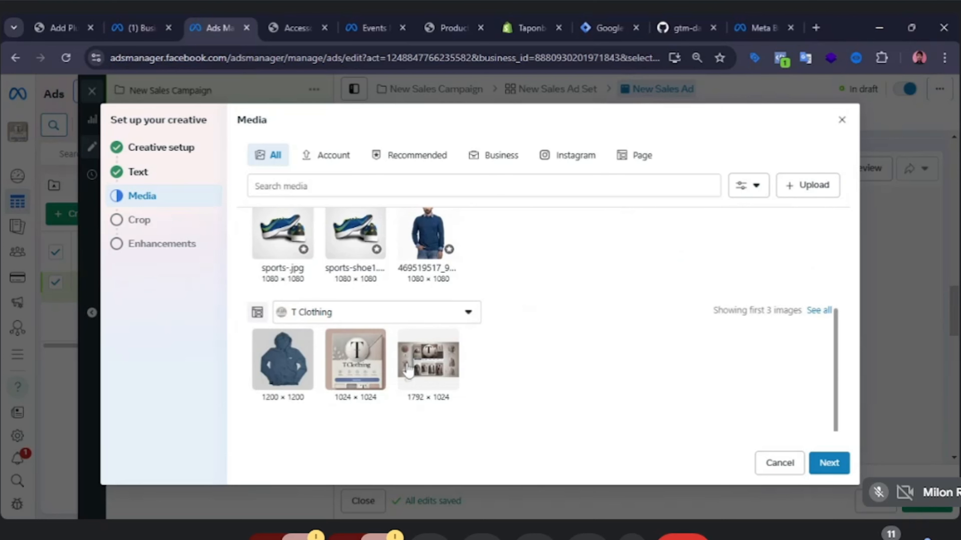
{"action": "left_click", "coordinate": [431, 373]}
{"action": "left_click", "coordinate": [836, 466]}
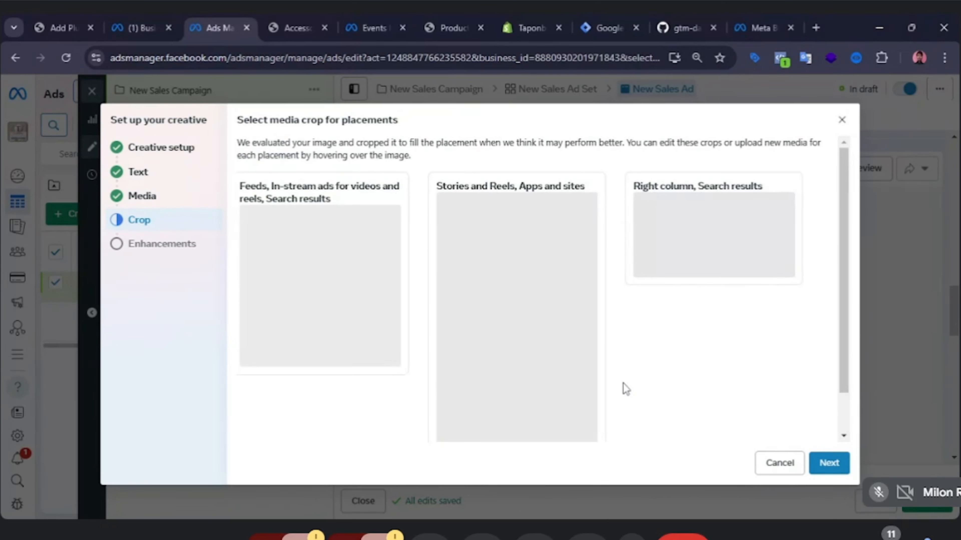
Replace the ad's media with the blue hoodie image from the T Clothing page.
{"action": "scroll", "coordinate": [619, 369], "scroll_direction": "down", "scroll_amount": 3}
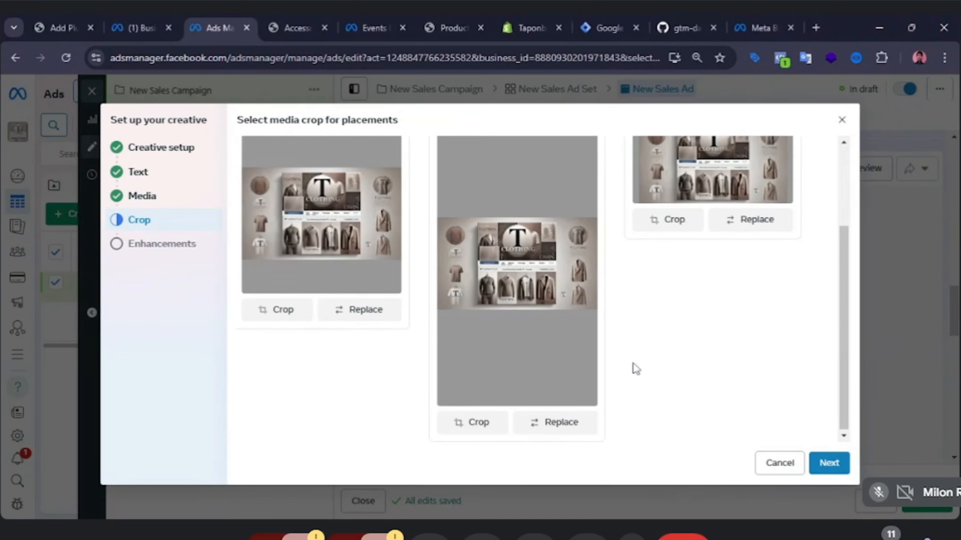
{"action": "scroll", "coordinate": [639, 363], "scroll_direction": "up", "scroll_amount": 3}
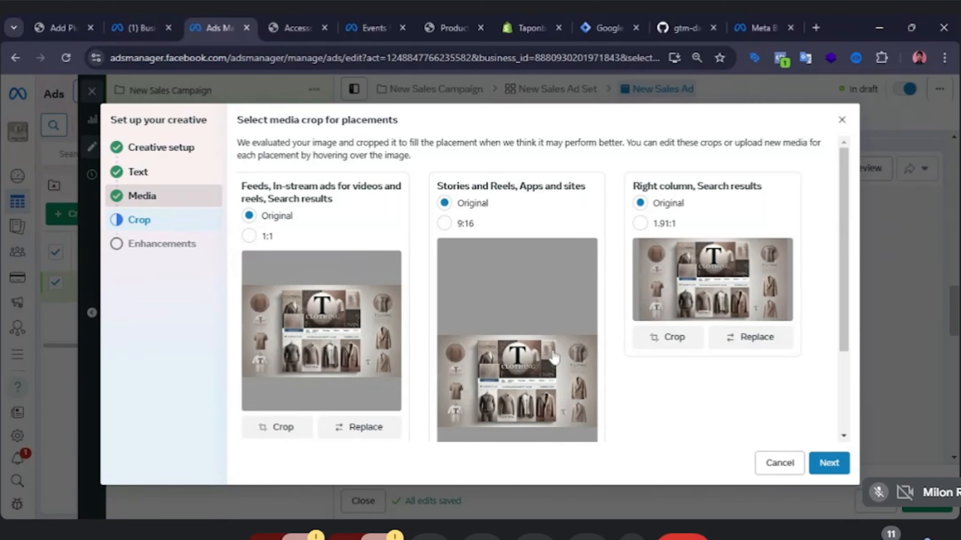
{"action": "scroll", "coordinate": [618, 394], "scroll_direction": "down", "scroll_amount": 4}
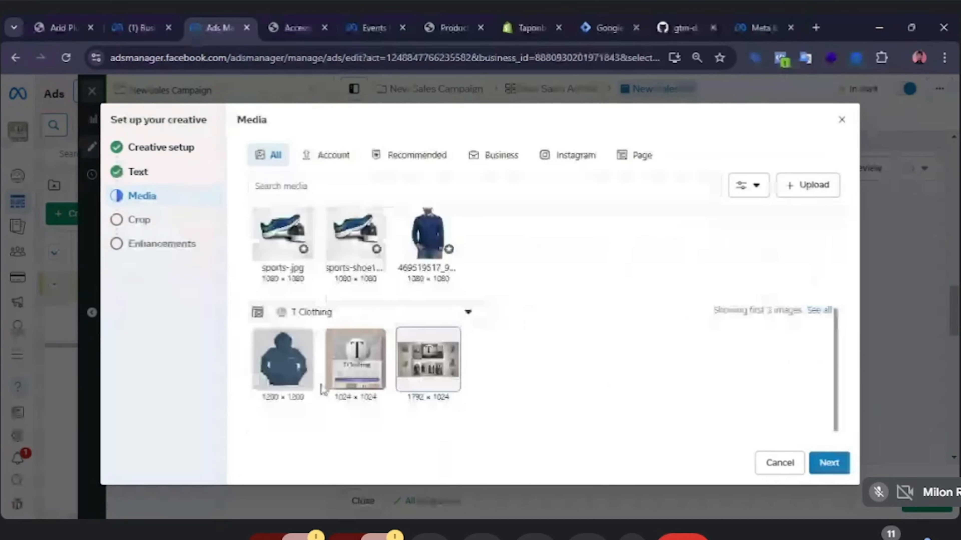
{"action": "left_click", "coordinate": [309, 378]}
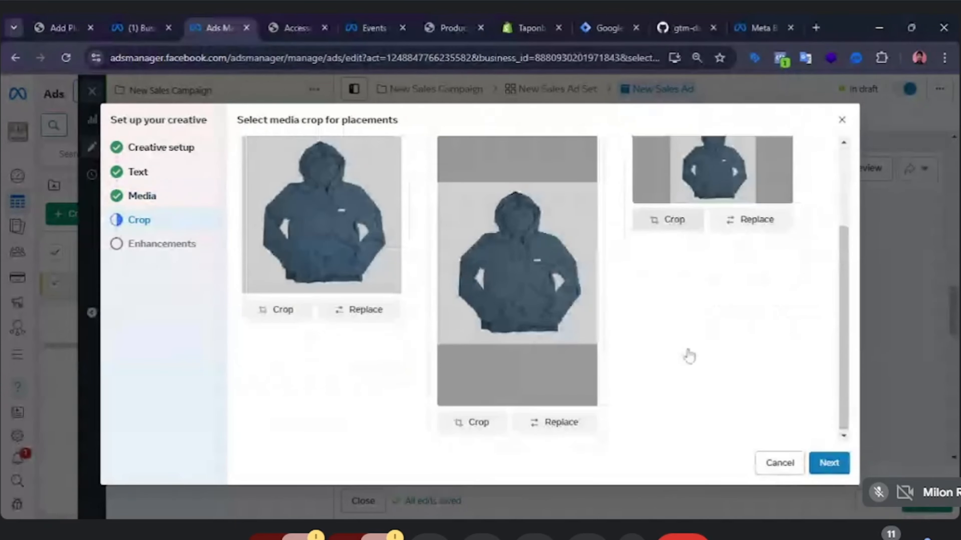
Adjust and apply a crop of the hoodie for the Right column, Search results placement.
{"action": "scroll", "coordinate": [690, 354], "scroll_direction": "down", "scroll_amount": 3}
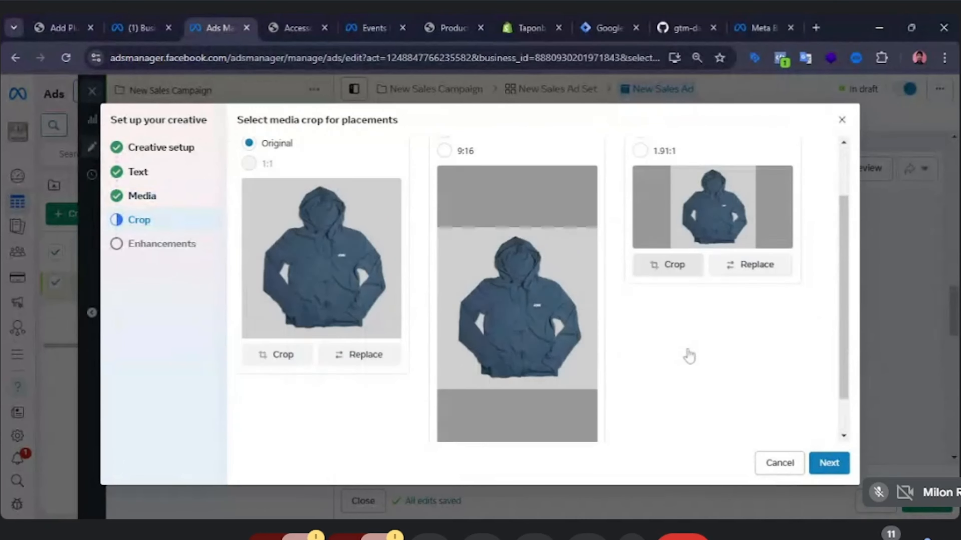
{"action": "scroll", "coordinate": [689, 355], "scroll_direction": "up", "scroll_amount": 3}
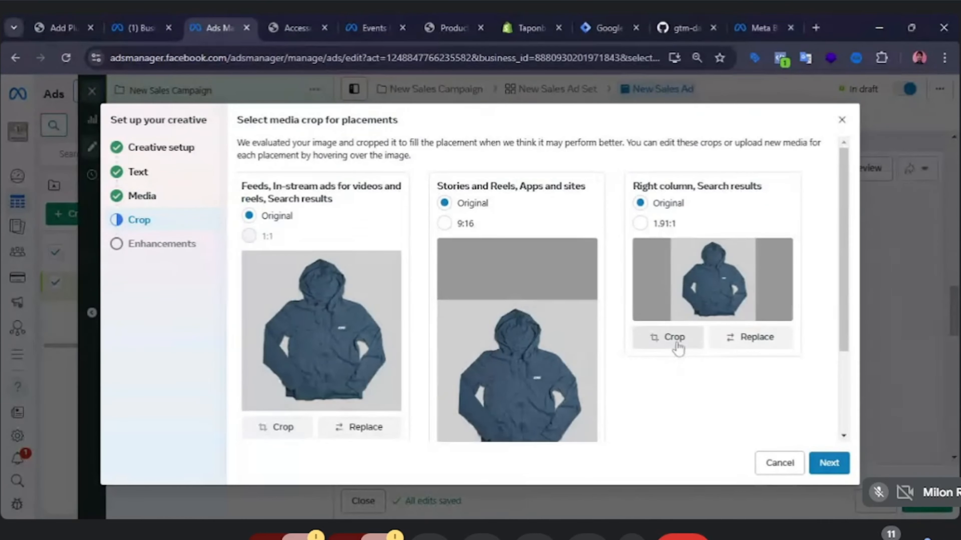
{"action": "left_click", "coordinate": [666, 342]}
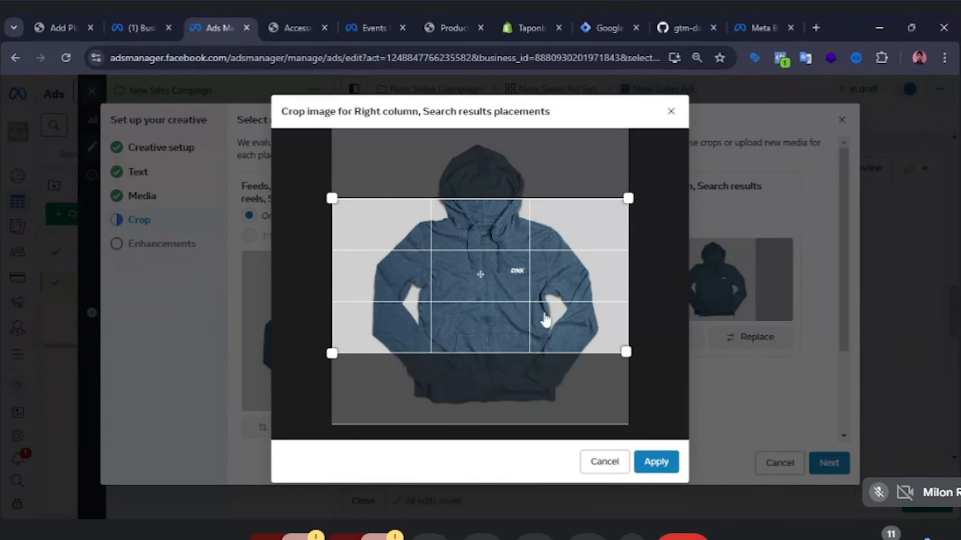
{"action": "mouse_move", "coordinate": [552, 296]}
{"action": "left_mouse_down"}
{"action": "mouse_move", "coordinate": [555, 235]}
{"action": "mouse_move", "coordinate": [550, 346]}
{"action": "mouse_move", "coordinate": [550, 297]}
{"action": "left_mouse_up"}
{"action": "left_click", "coordinate": [665, 460]}
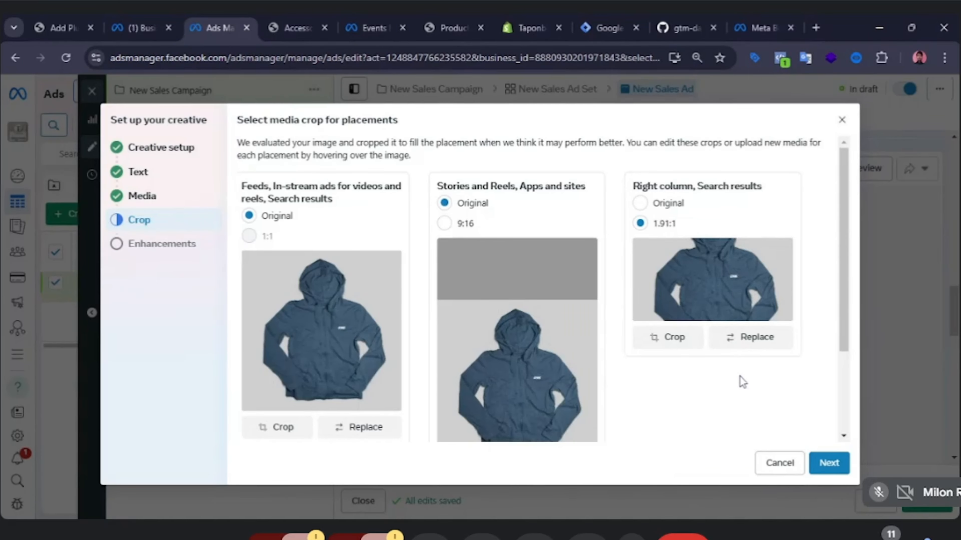
Set the Right column, Search results placement back to Original and confirm the media.
{"action": "left_click", "coordinate": [640, 203]}
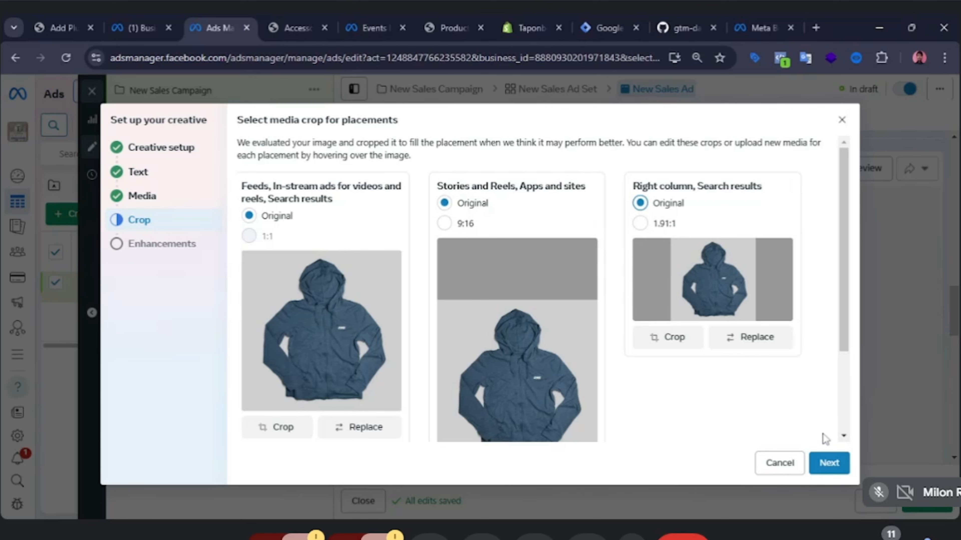
{"action": "left_click", "coordinate": [823, 460]}
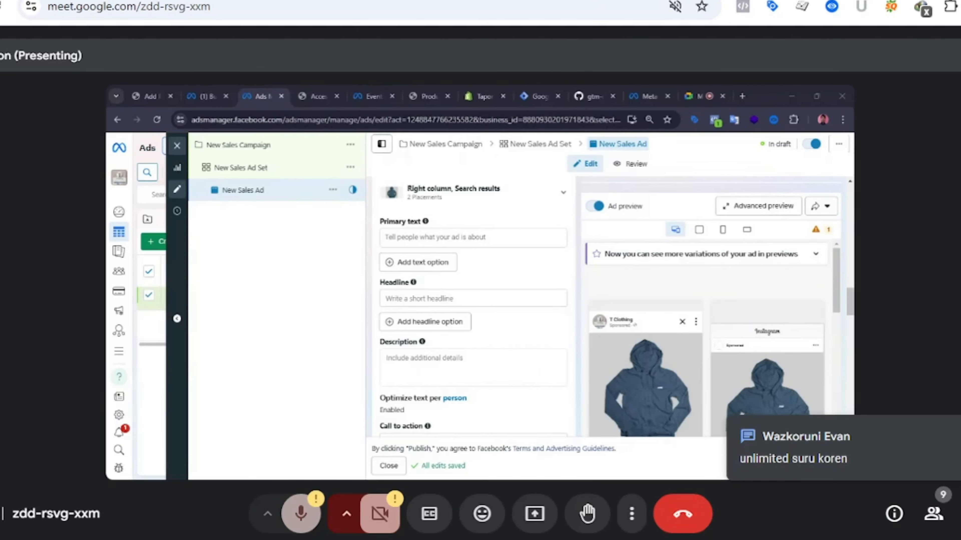
{"action": "left_click", "coordinate": [631, 514]}
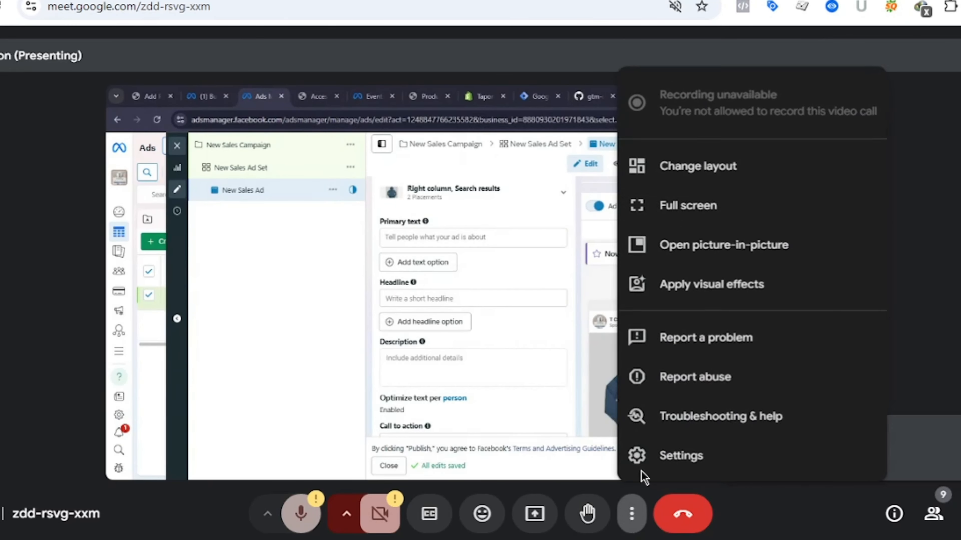
{"action": "left_click", "coordinate": [699, 203]}
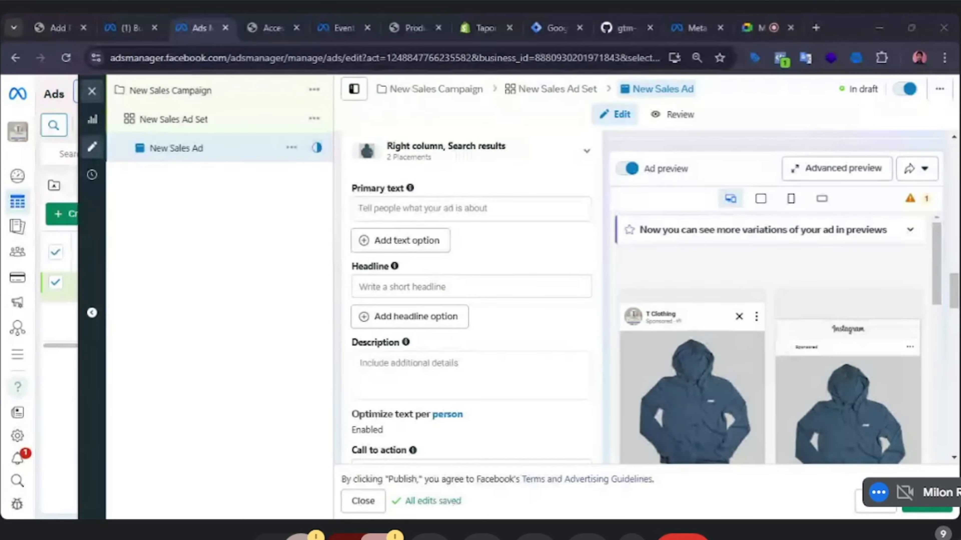
{"action": "left_click", "coordinate": [959, 538]}
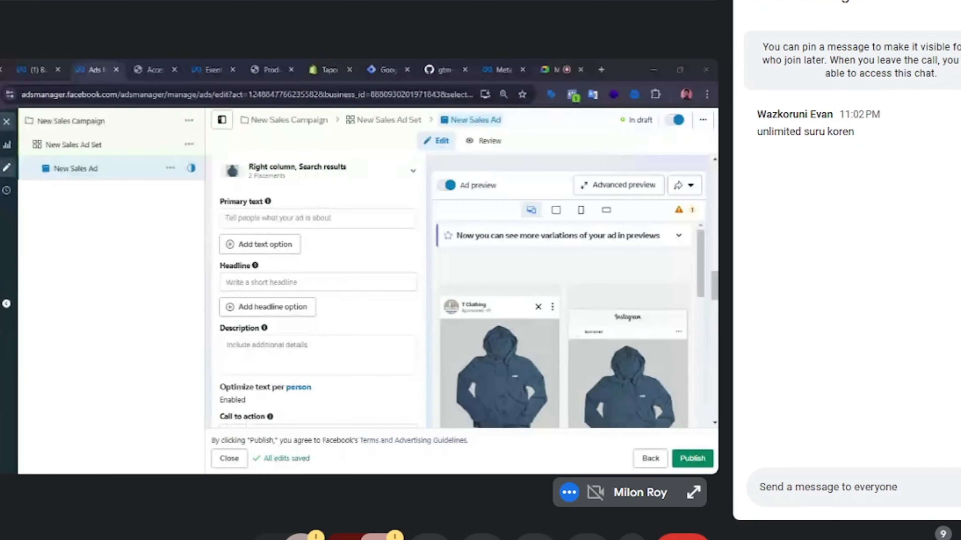
{"action": "left_click", "coordinate": [958, 538]}
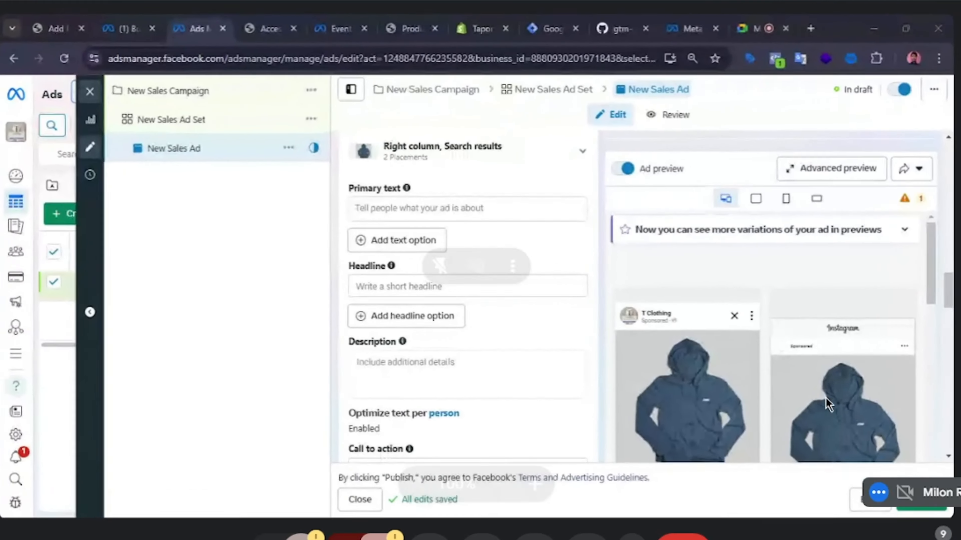
{"action": "left_click", "coordinate": [487, 12]}
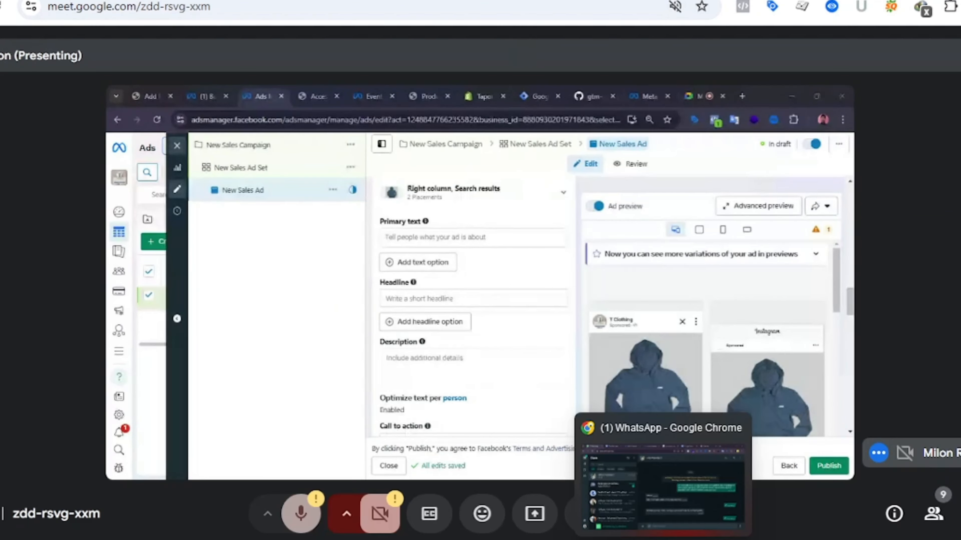
{"action": "left_click", "coordinate": [664, 539]}
{"action": "left_click", "coordinate": [153, 192]}
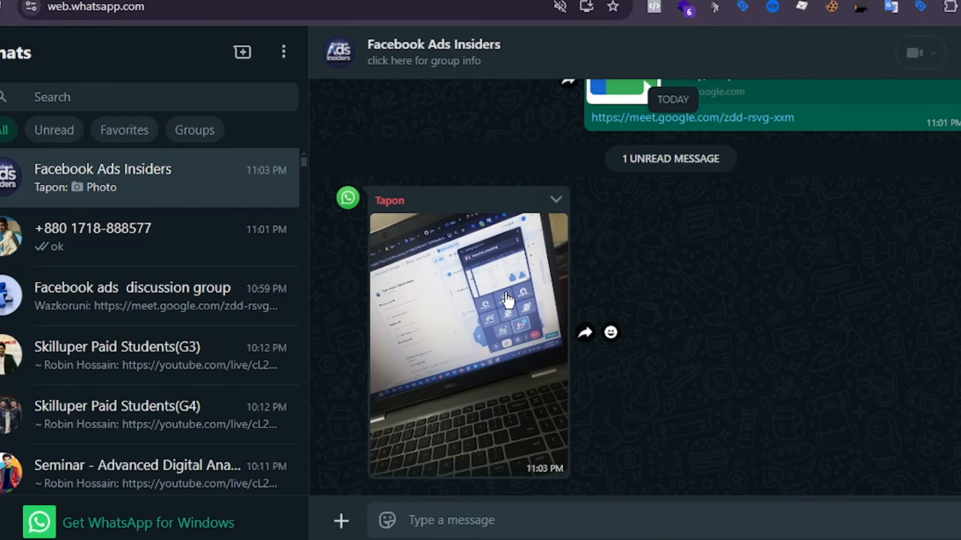
{"action": "left_click", "coordinate": [503, 333]}
{"action": "left_click", "coordinate": [549, 176]}
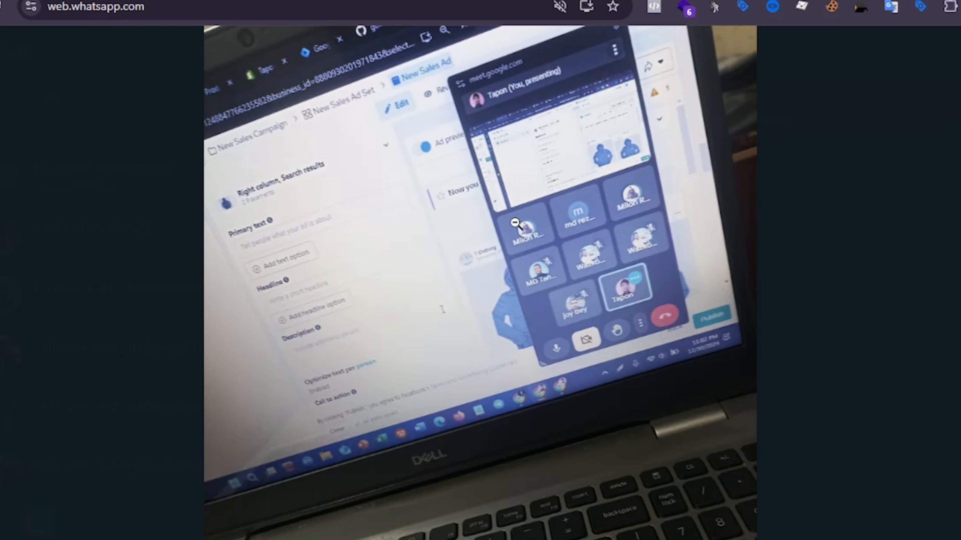
{"action": "left_click", "coordinate": [515, 223]}
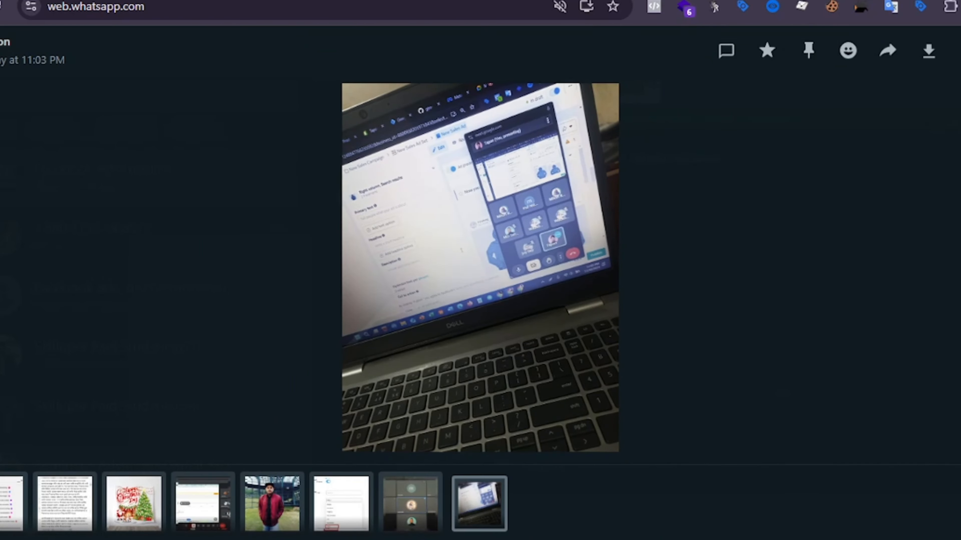
{"action": "key", "text": "Escape"}
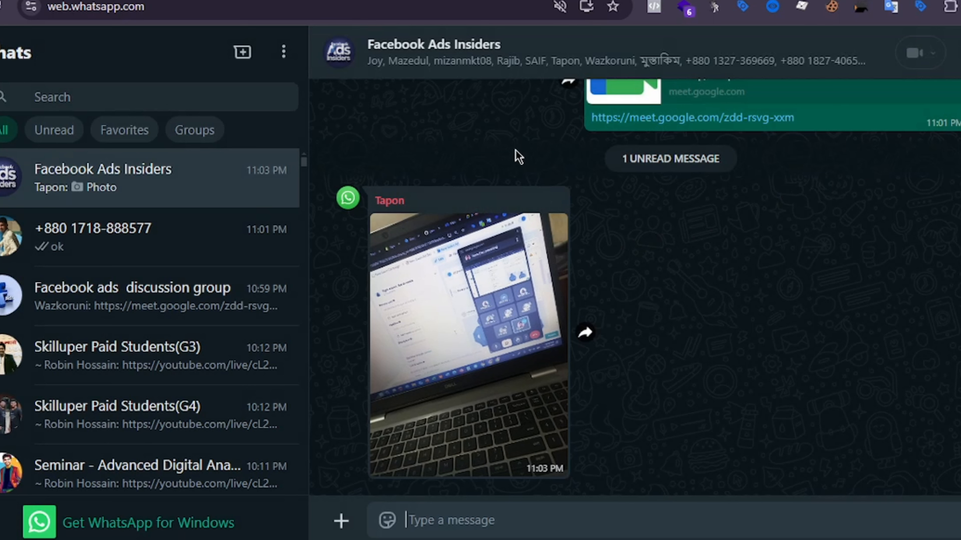
{"action": "left_click", "coordinate": [707, 539]}
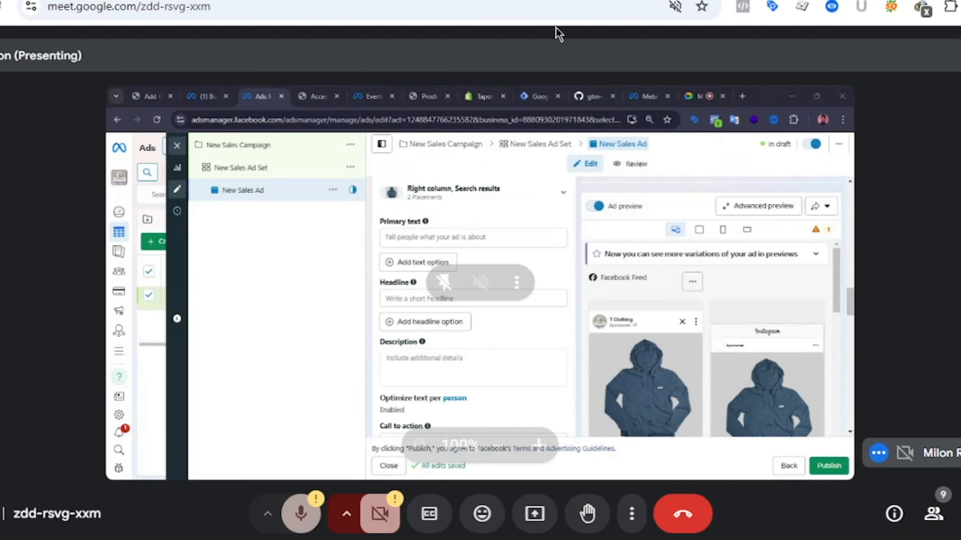
{"action": "left_click", "coordinate": [631, 514]}
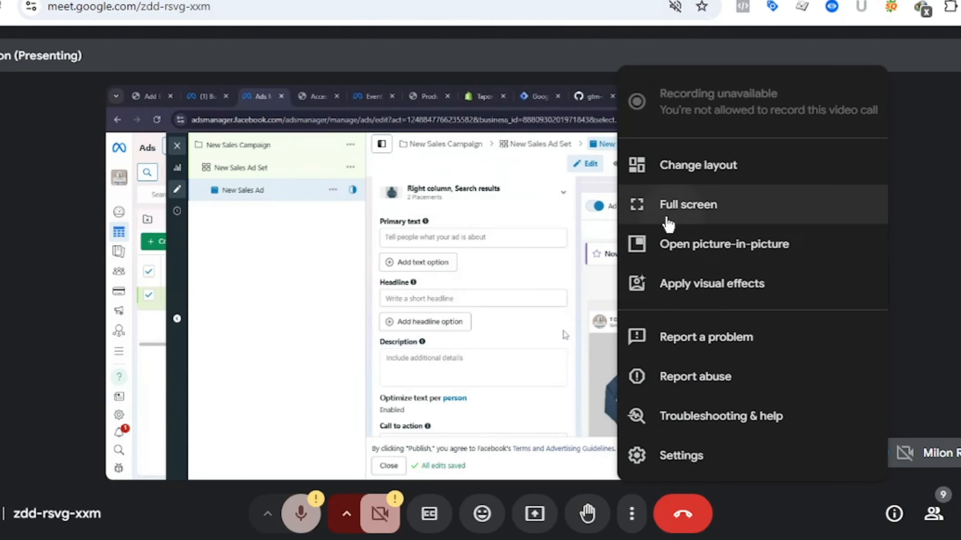
{"action": "left_click", "coordinate": [667, 216]}
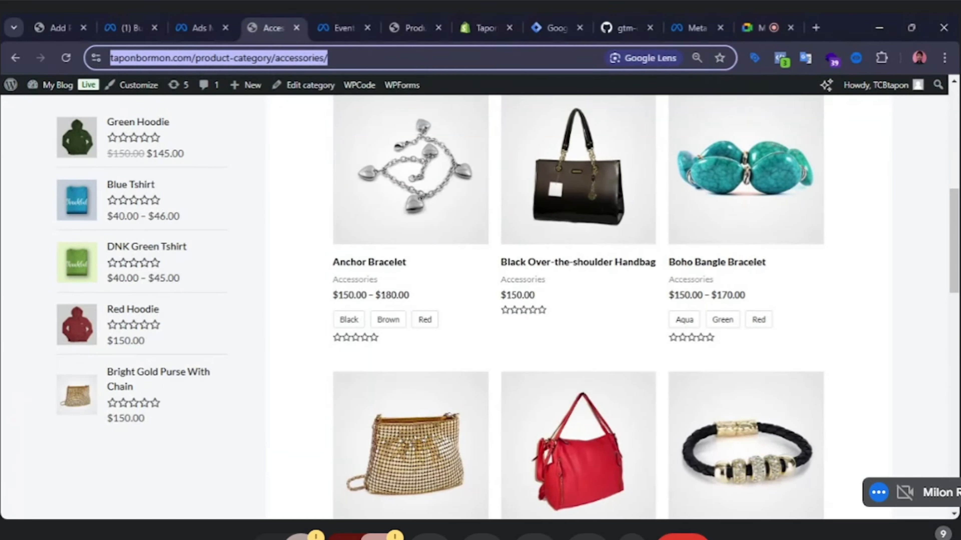
{"action": "left_click", "coordinate": [901, 268]}
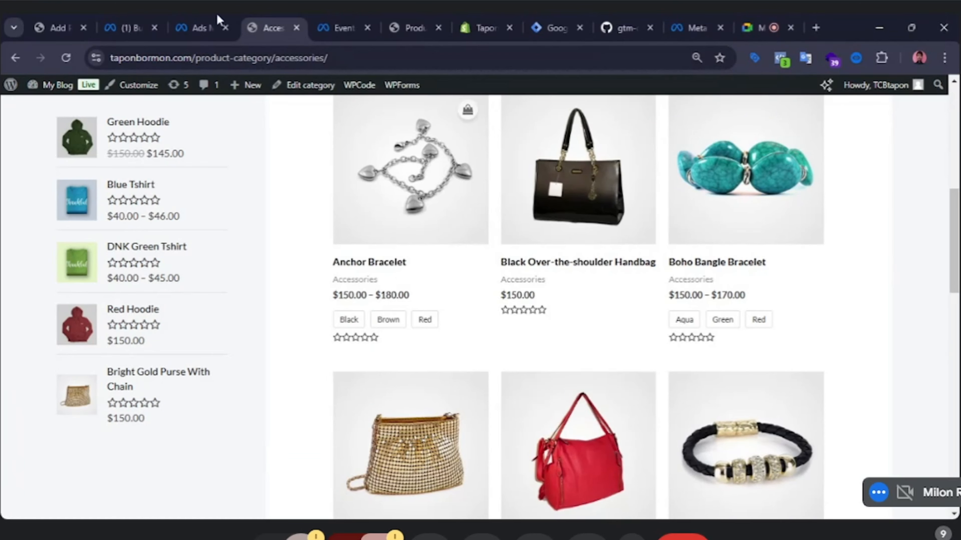
{"action": "left_click", "coordinate": [198, 28]}
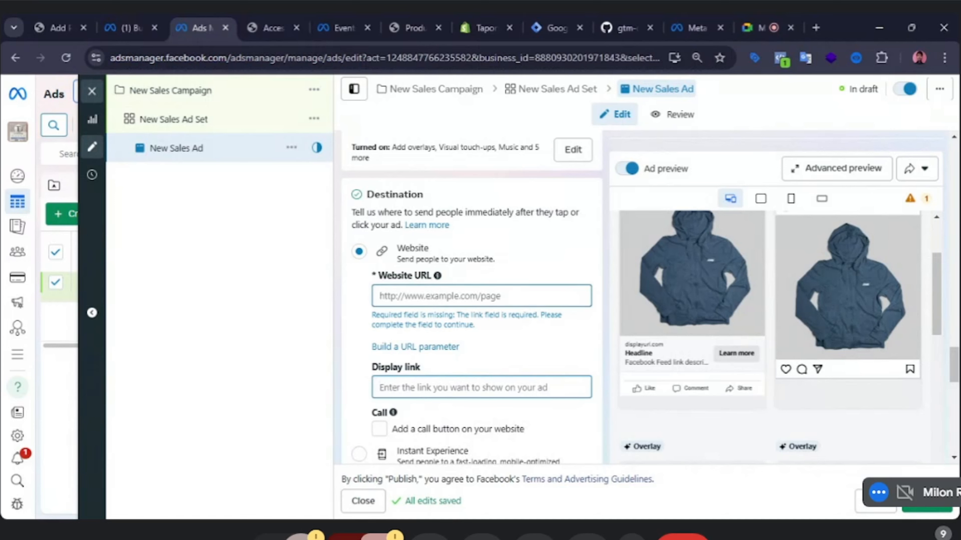
{"action": "left_click", "coordinate": [481, 296]}
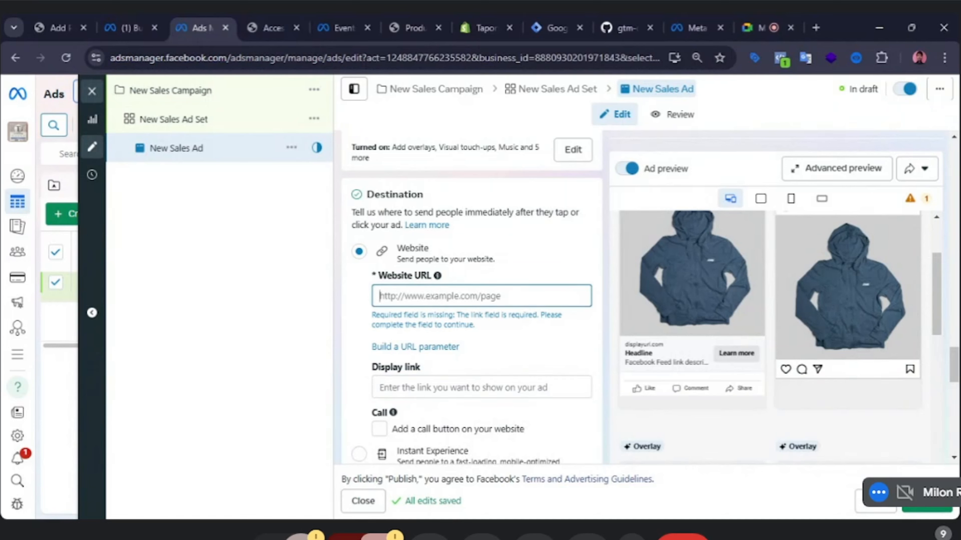
{"action": "left_click", "coordinate": [470, 380]}
{"action": "key", "text": "ctrl+v"}
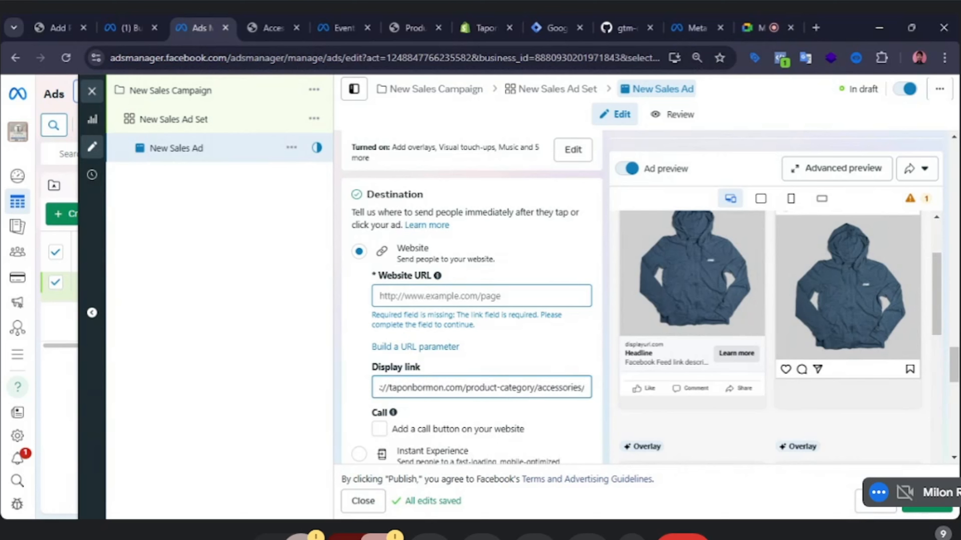
{"action": "left_click", "coordinate": [263, 296]}
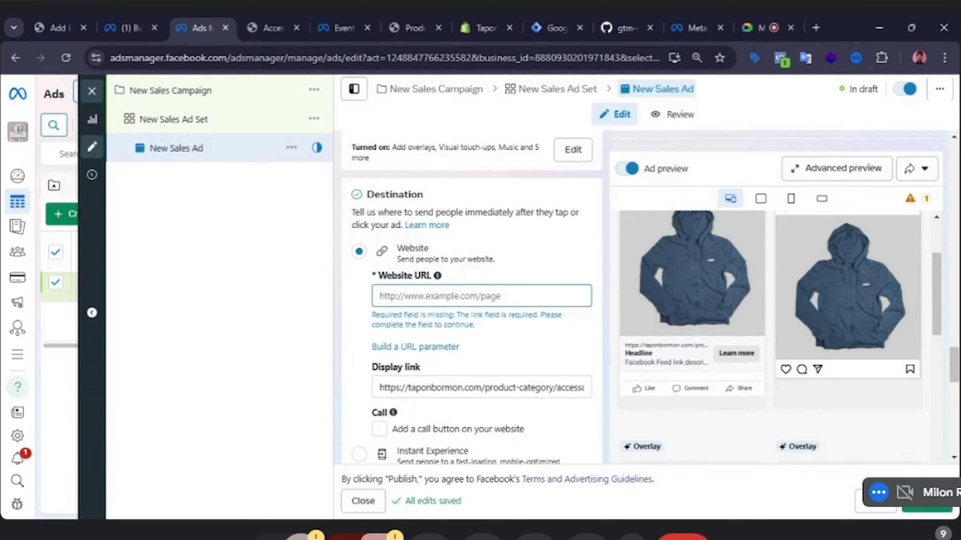
{"action": "scroll", "coordinate": [701, 304], "scroll_direction": "up", "scroll_amount": 2}
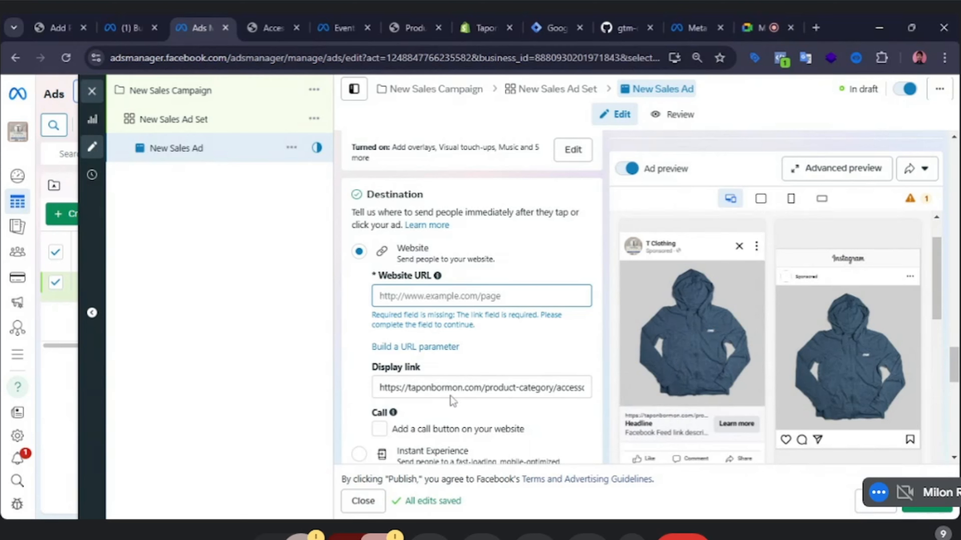
{"action": "left_click", "coordinate": [457, 387]}
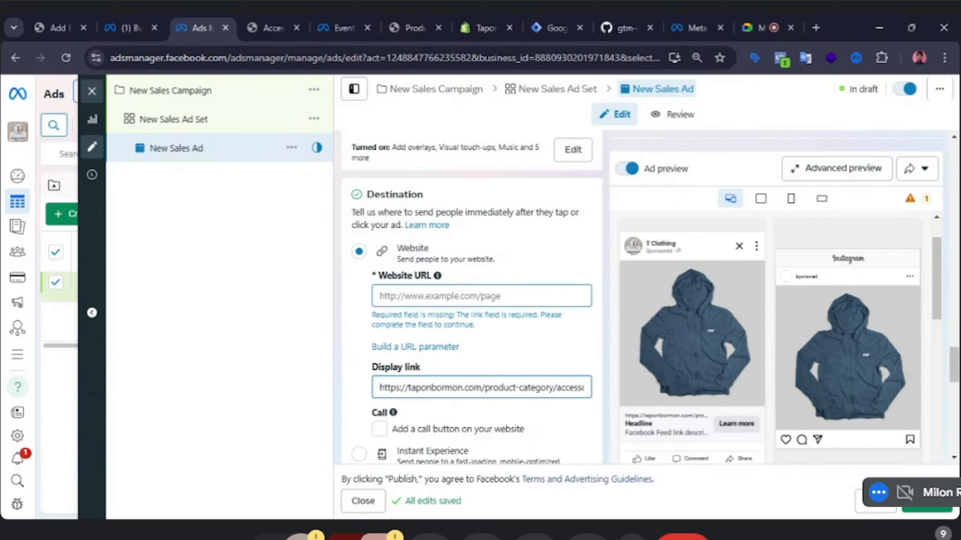
Clear the Display link and paste the accessories category URL into the Website URL field instead.
{"action": "left_click", "coordinate": [524, 296]}
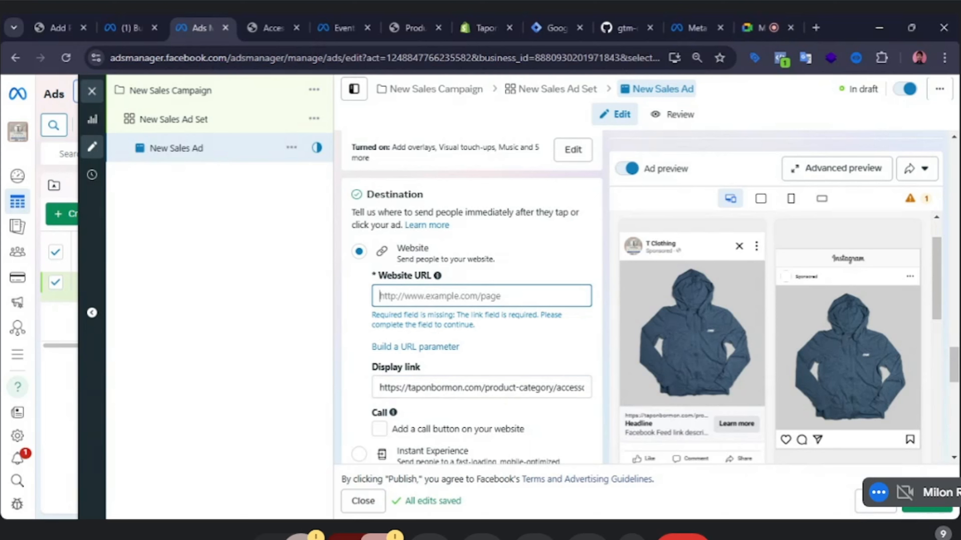
{"action": "triple_click", "coordinate": [500, 387]}
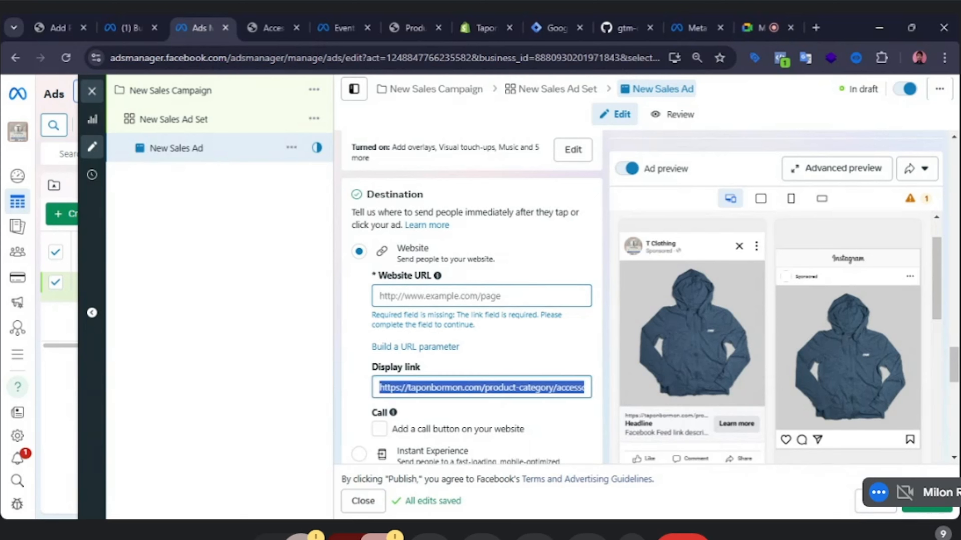
{"action": "key", "text": "BackSpace"}
{"action": "left_click", "coordinate": [472, 299]}
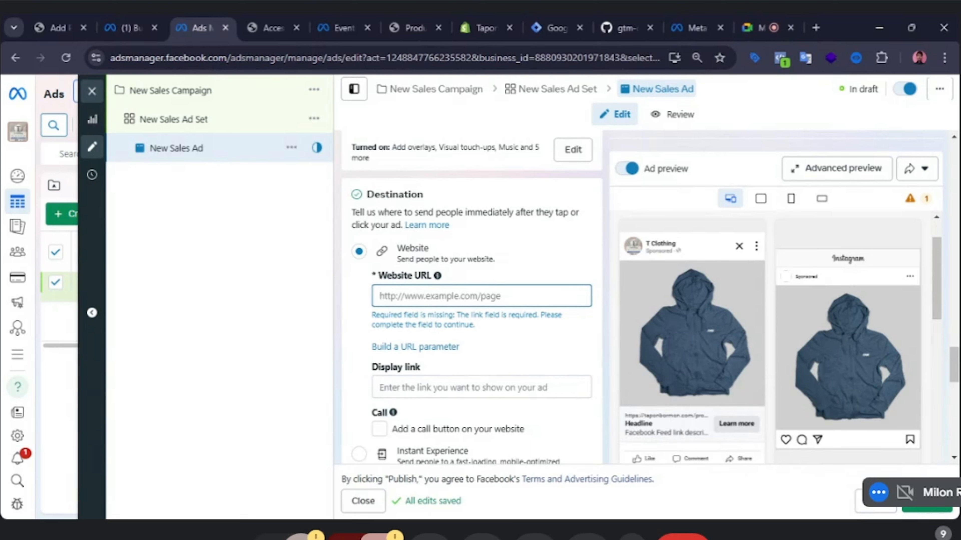
{"action": "type", "text": "https://taponbormon.com/product-category/accessories/"}
{"action": "left_click", "coordinate": [278, 294]}
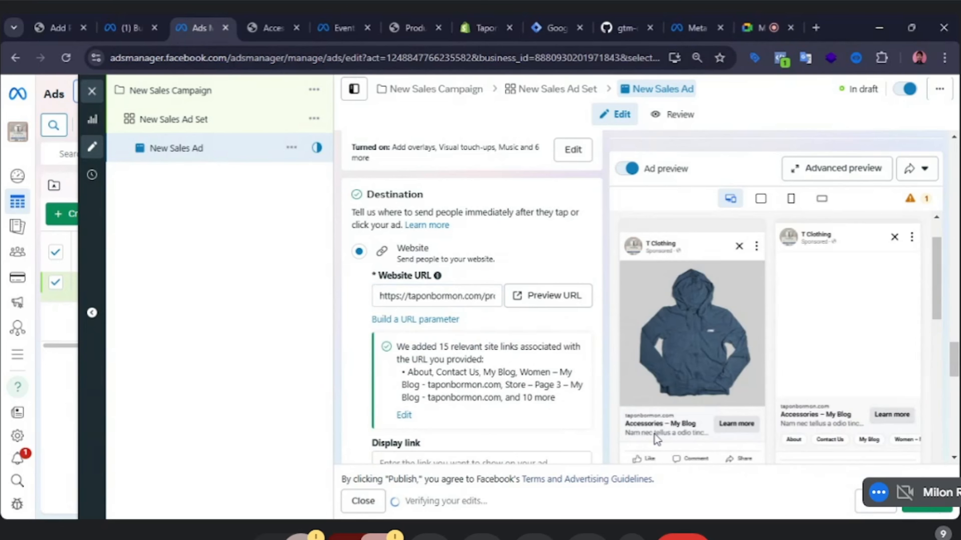
Open Advanced preview and review how the ad looks across all placements and its delivery warnings.
{"action": "scroll", "coordinate": [657, 409], "scroll_direction": "down", "scroll_amount": 2}
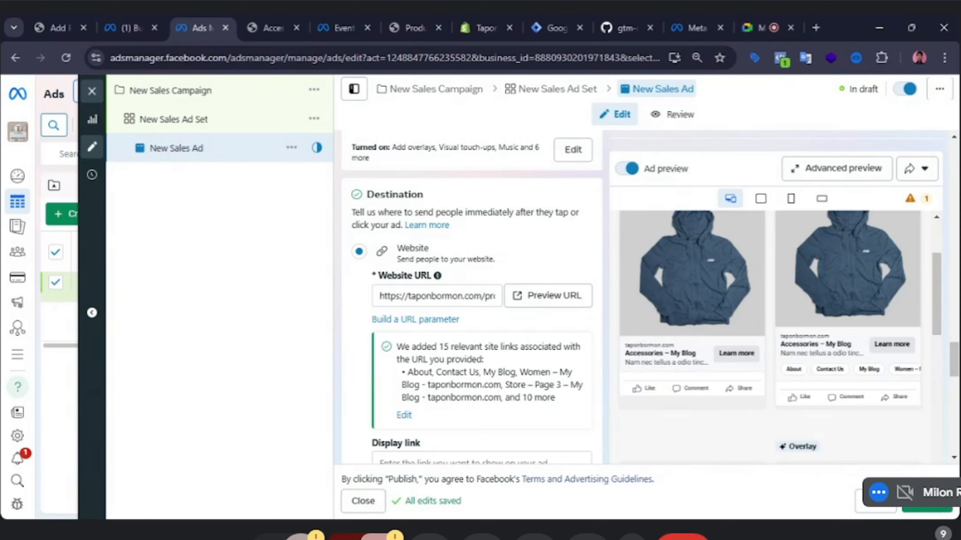
{"action": "scroll", "coordinate": [529, 396], "scroll_direction": "down", "scroll_amount": 2}
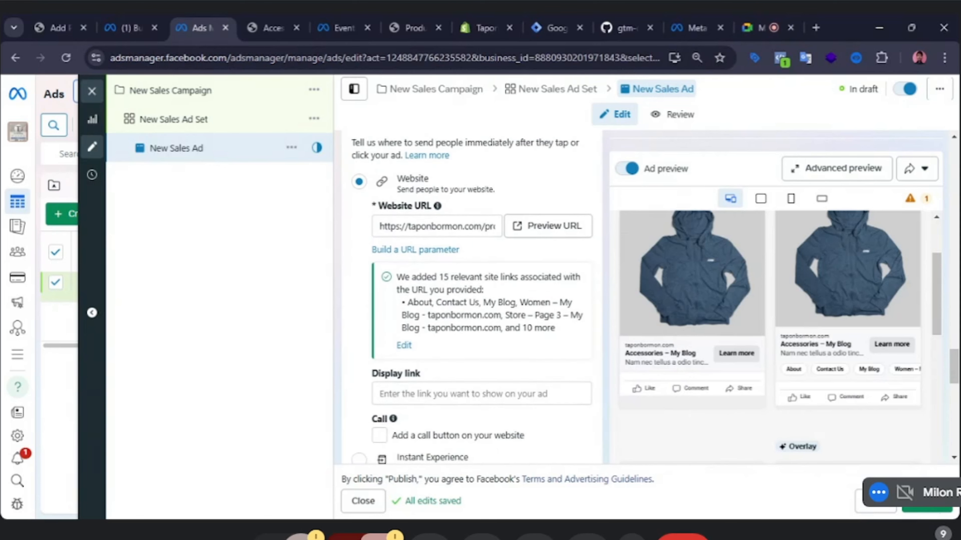
{"action": "left_click", "coordinate": [560, 393]}
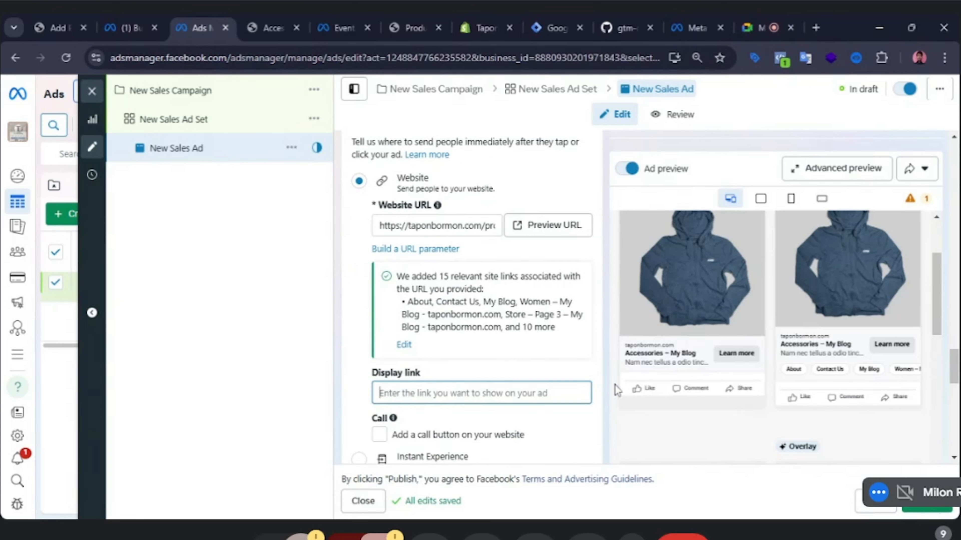
{"action": "scroll", "coordinate": [700, 308], "scroll_direction": "up", "scroll_amount": 2}
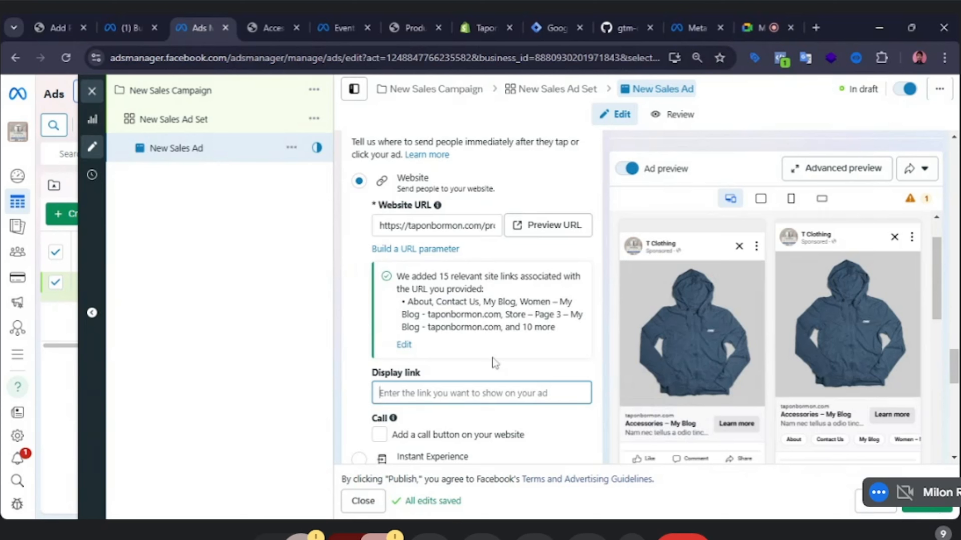
{"action": "left_click", "coordinate": [442, 226]}
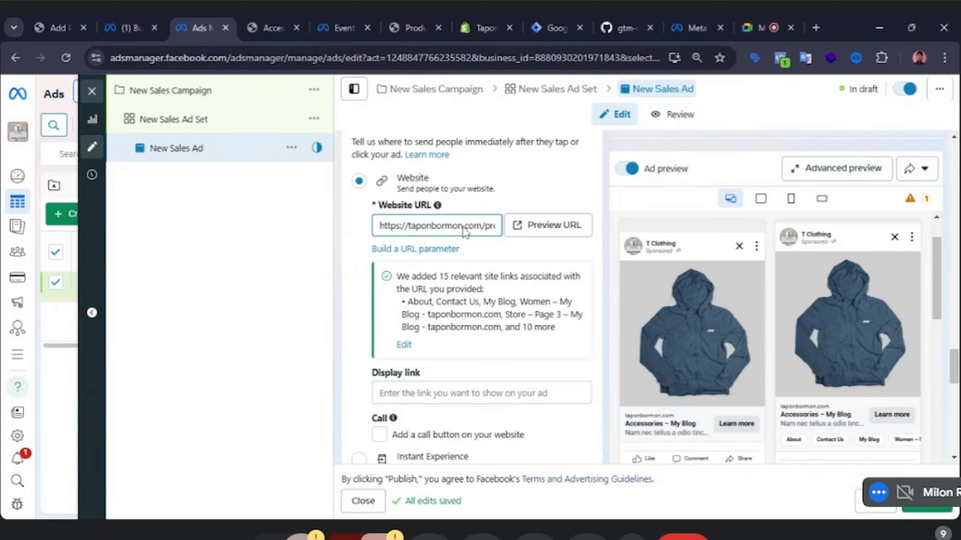
{"action": "left_click", "coordinate": [283, 366]}
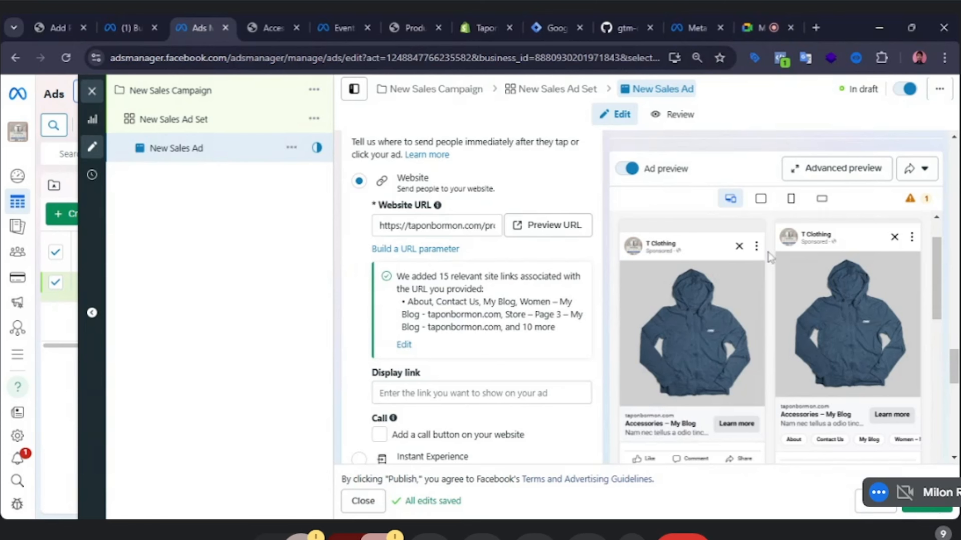
{"action": "left_click", "coordinate": [875, 169]}
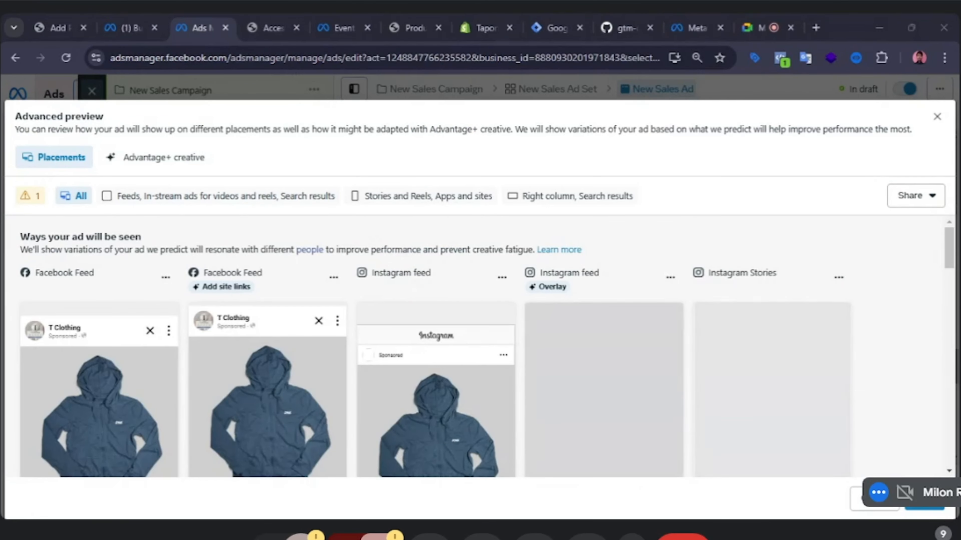
{"action": "scroll", "coordinate": [577, 337], "scroll_direction": "down", "scroll_amount": 2}
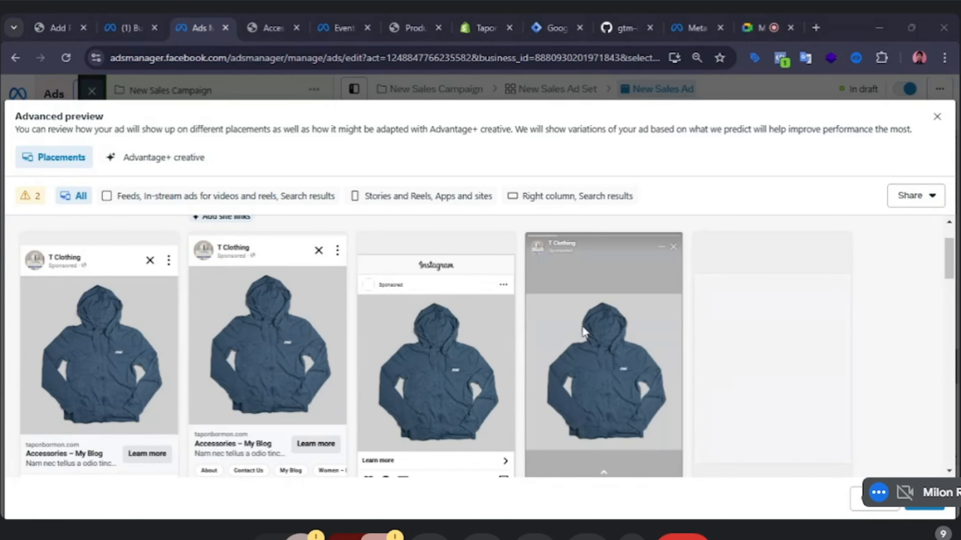
{"action": "scroll", "coordinate": [582, 326], "scroll_direction": "down", "scroll_amount": 2}
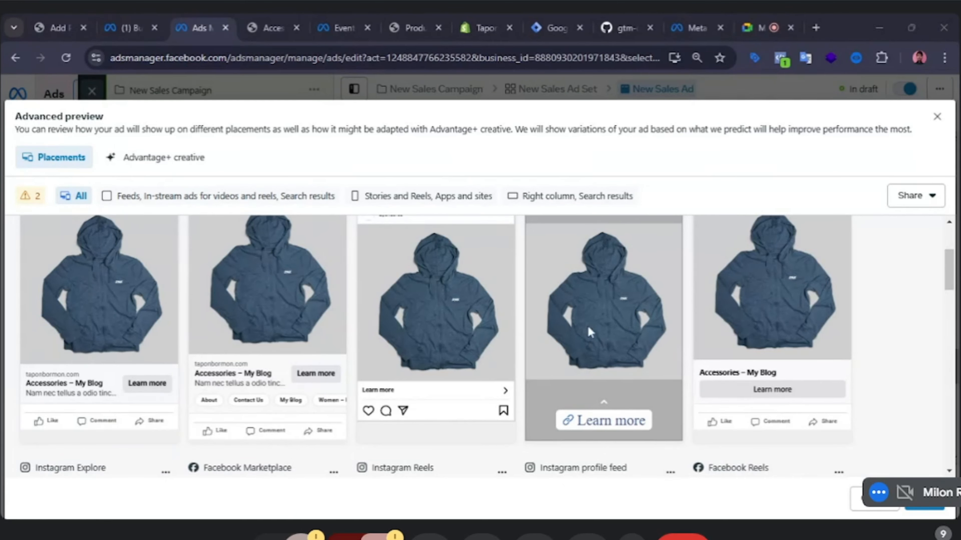
{"action": "scroll", "coordinate": [588, 328], "scroll_direction": "down", "scroll_amount": 4}
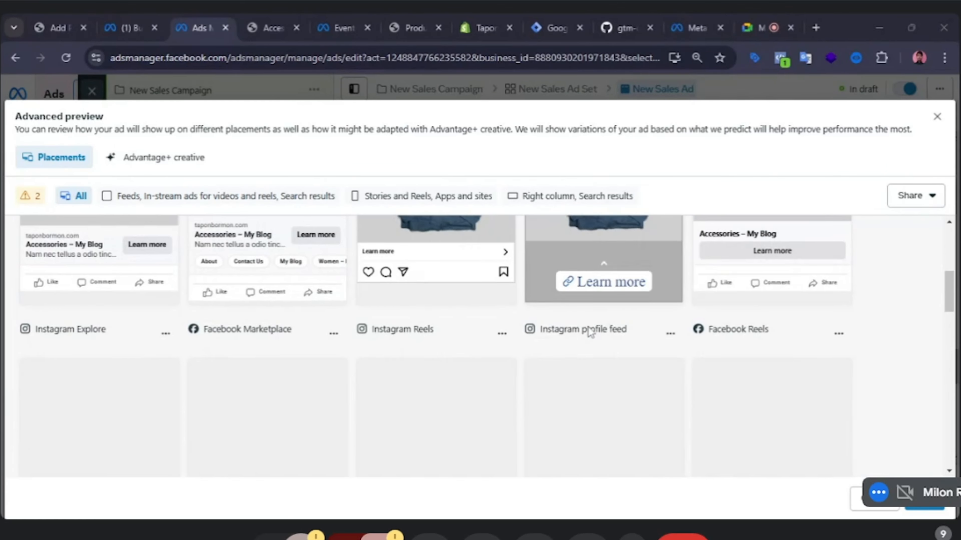
{"action": "scroll", "coordinate": [589, 332], "scroll_direction": "down", "scroll_amount": 2}
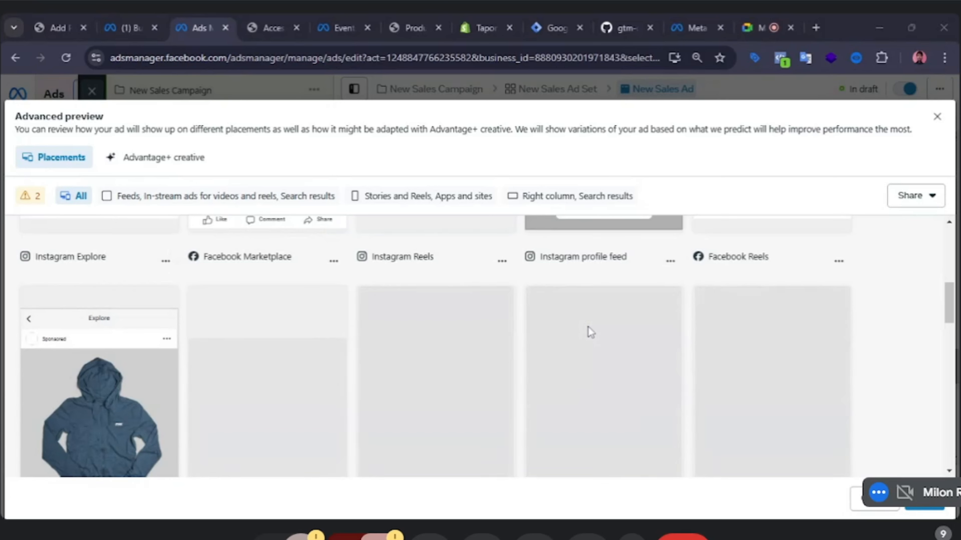
{"action": "scroll", "coordinate": [588, 327], "scroll_direction": "down", "scroll_amount": 2}
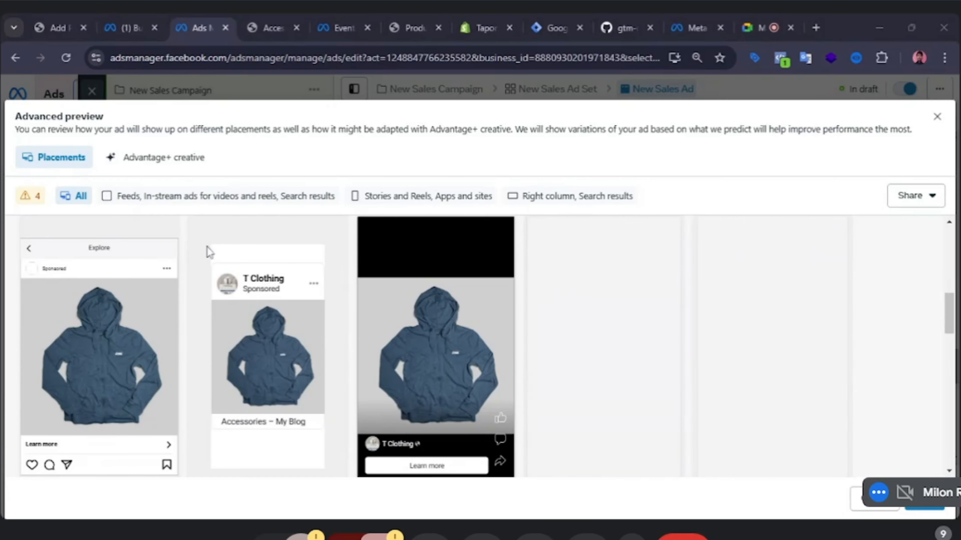
{"action": "scroll", "coordinate": [114, 265], "scroll_direction": "down", "scroll_amount": 2}
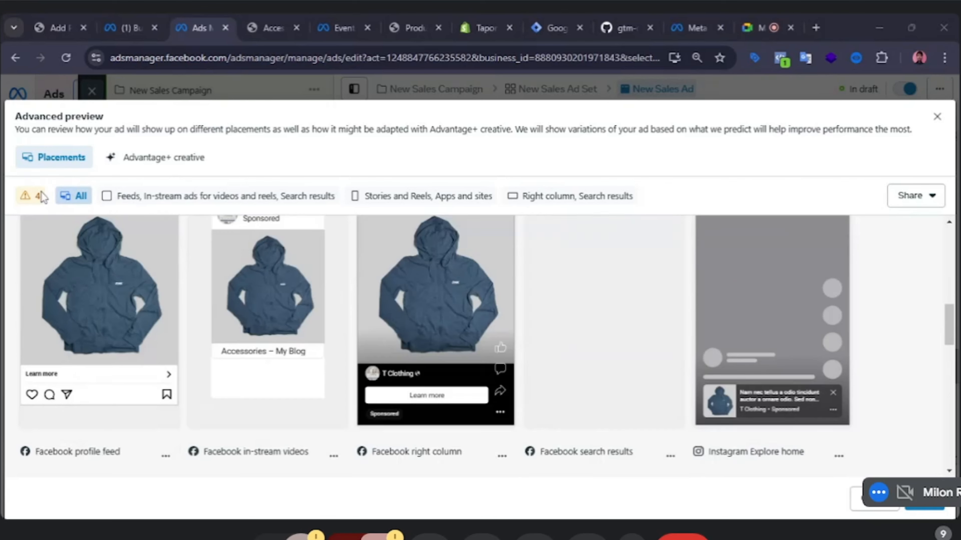
{"action": "left_click", "coordinate": [30, 197]}
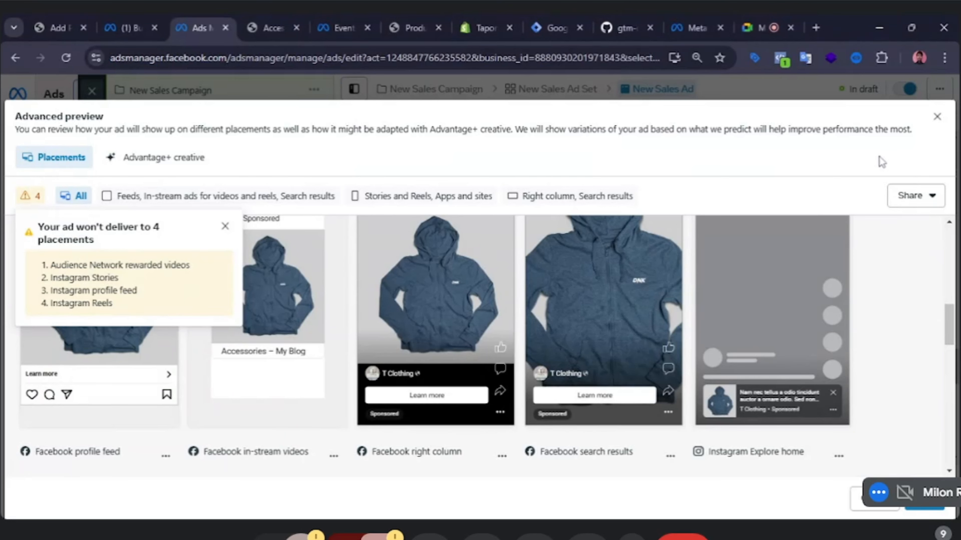
{"action": "scroll", "coordinate": [632, 341], "scroll_direction": "down", "scroll_amount": 6}
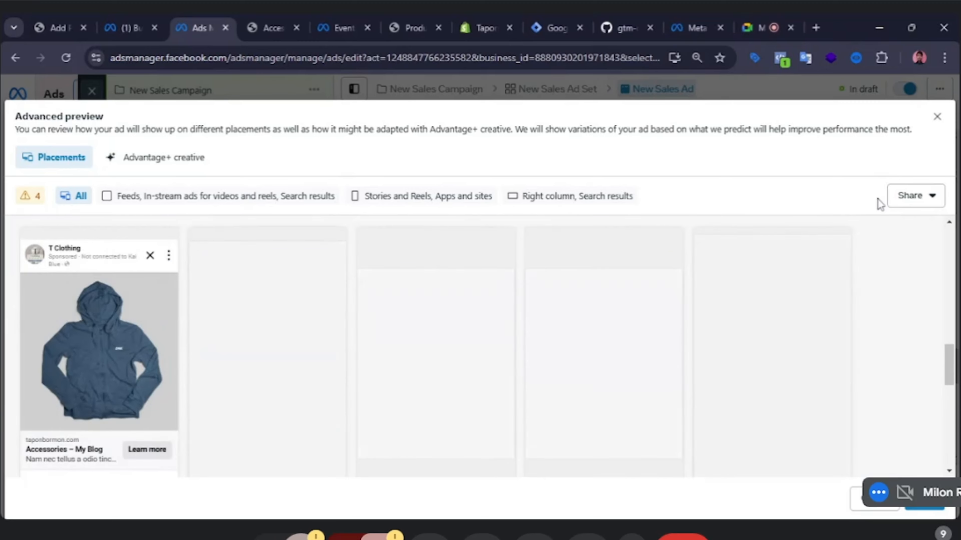
{"action": "left_click", "coordinate": [937, 117]}
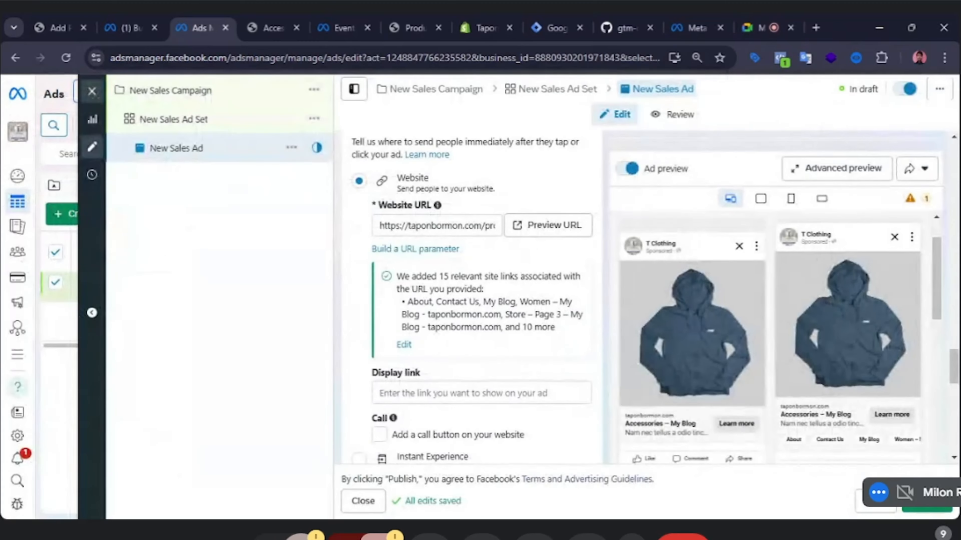
Check the ad preview's placement warnings, then return the preview to all placements.
{"action": "scroll", "coordinate": [540, 280], "scroll_direction": "up", "scroll_amount": 10}
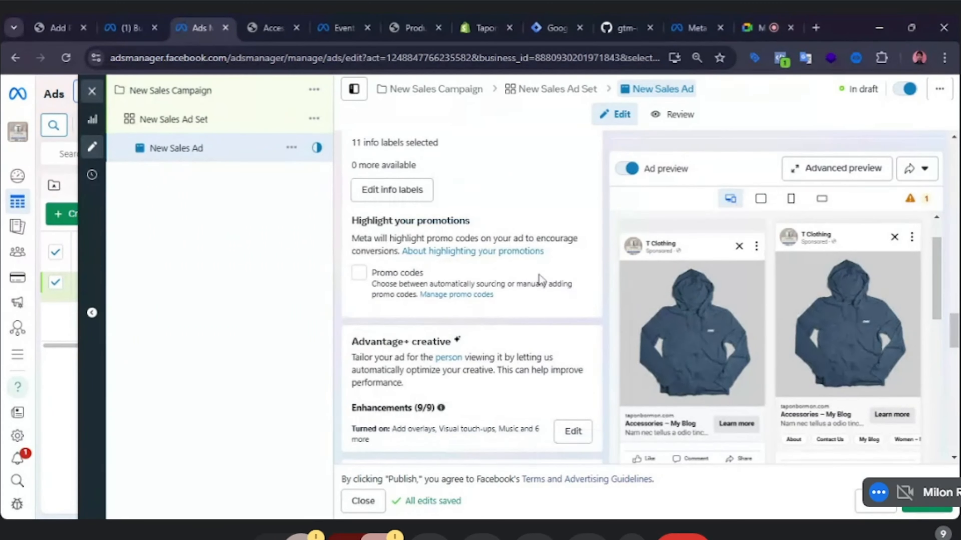
{"action": "scroll", "coordinate": [540, 280], "scroll_direction": "down", "scroll_amount": 3}
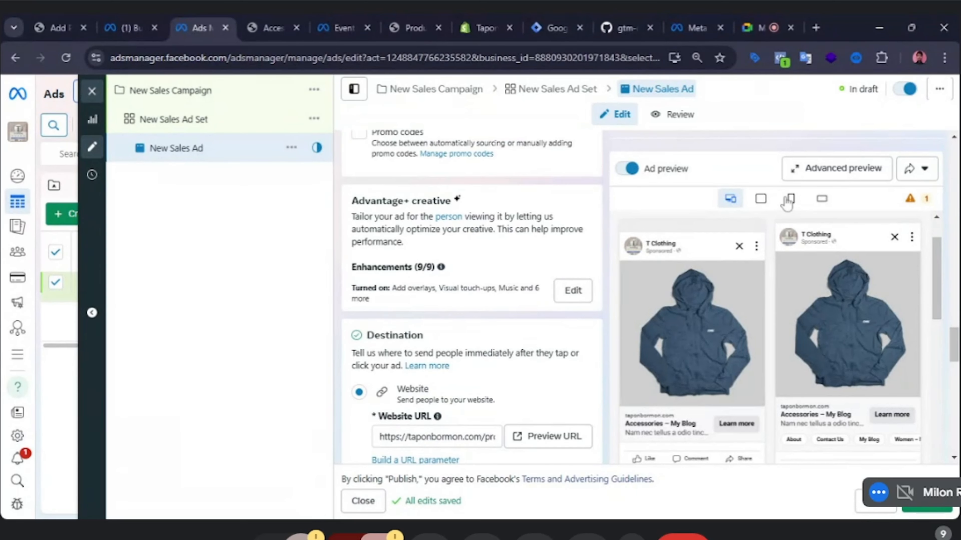
{"action": "key", "text": "alt+Tab"}
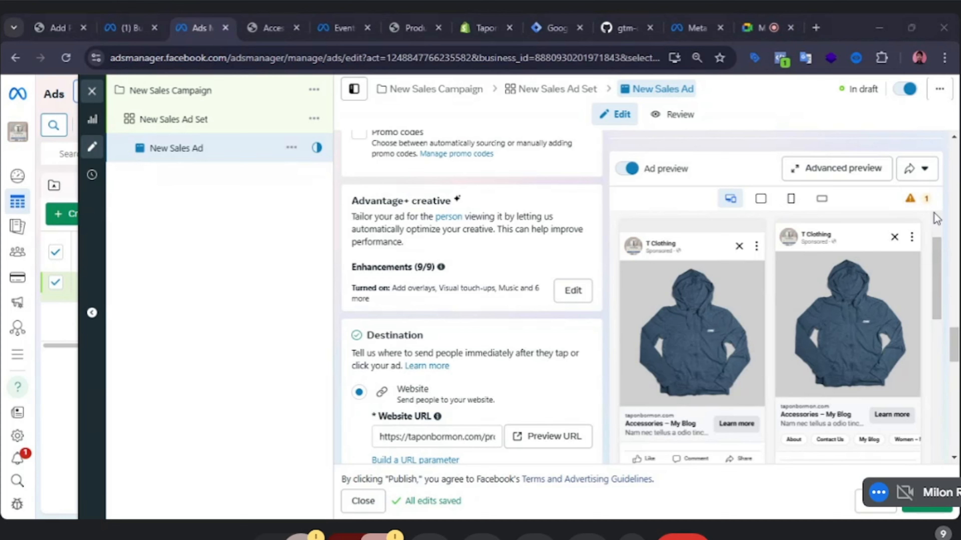
{"action": "left_click", "coordinate": [925, 204]}
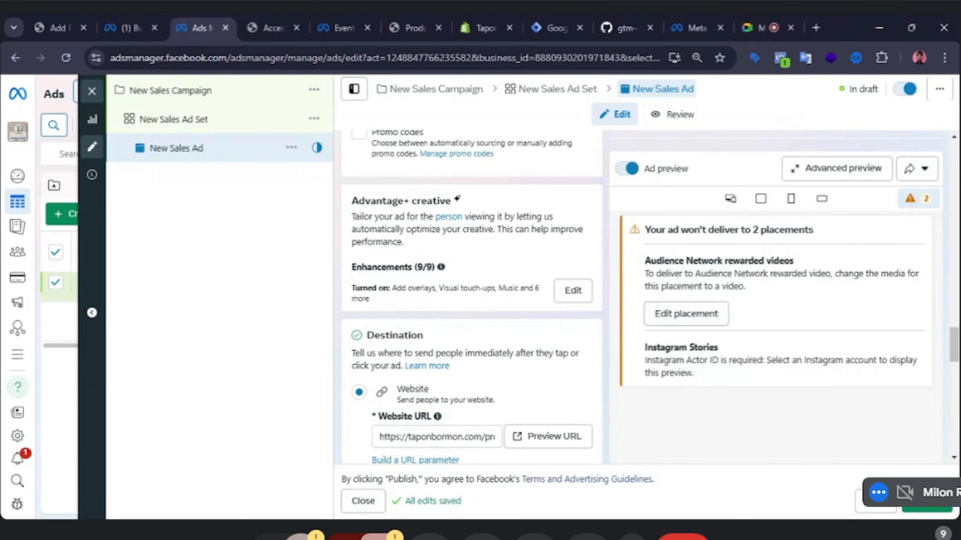
{"action": "scroll", "coordinate": [748, 314], "scroll_direction": "down", "scroll_amount": 5}
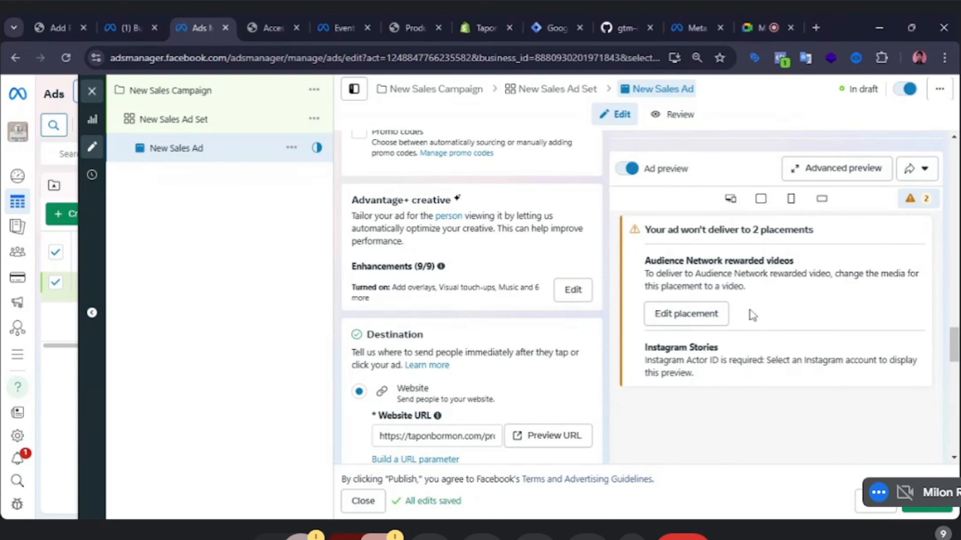
{"action": "scroll", "coordinate": [752, 314], "scroll_direction": "up", "scroll_amount": 5}
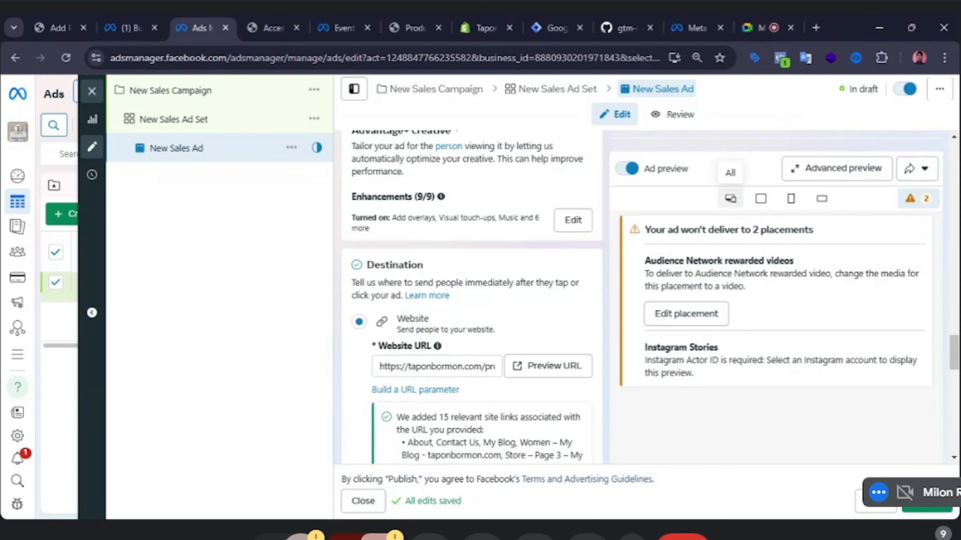
{"action": "left_click", "coordinate": [730, 199]}
Open the New Sales Ad Set and switch its placements from Advantage+ to Manual placements.
{"action": "left_click", "coordinate": [211, 123]}
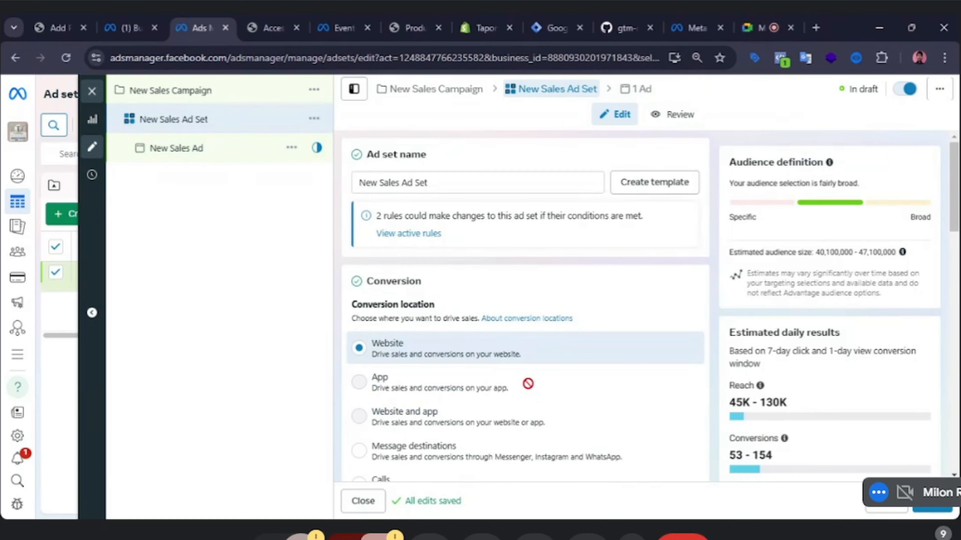
{"action": "scroll", "coordinate": [532, 326], "scroll_direction": "down", "scroll_amount": 5}
{"action": "scroll", "coordinate": [532, 329], "scroll_direction": "down", "scroll_amount": 15}
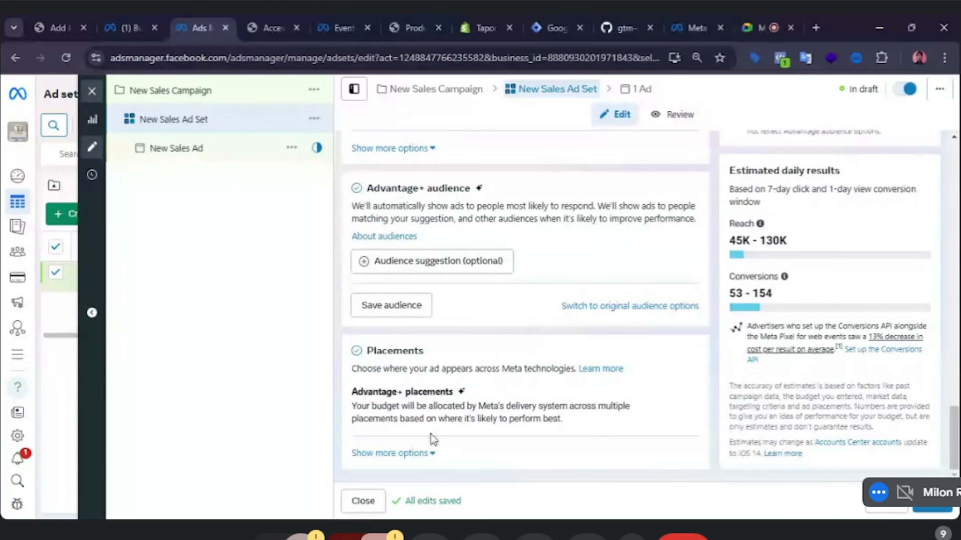
{"action": "left_click", "coordinate": [423, 453]}
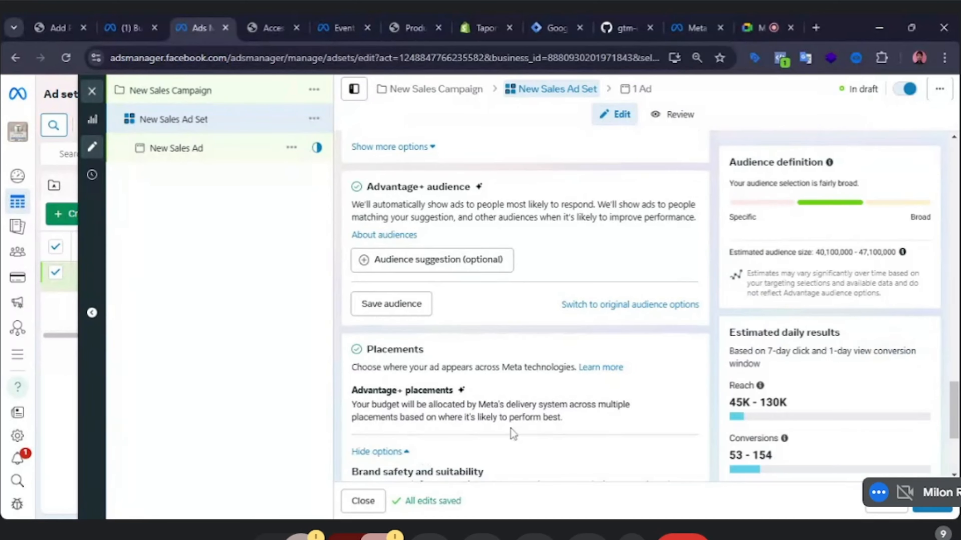
{"action": "scroll", "coordinate": [510, 429], "scroll_direction": "down", "scroll_amount": 5}
{"action": "scroll", "coordinate": [393, 411], "scroll_direction": "up", "scroll_amount": 4}
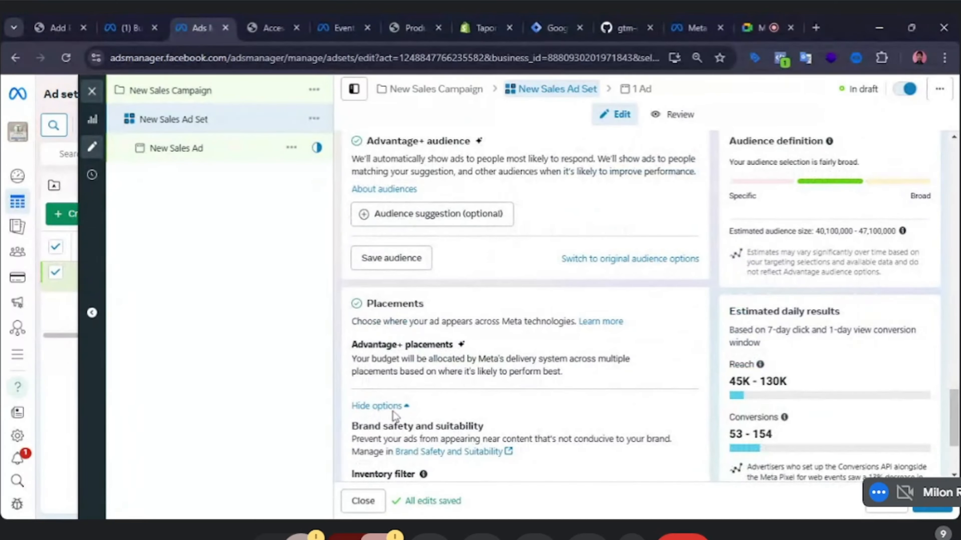
{"action": "left_click", "coordinate": [393, 411]}
{"action": "left_click", "coordinate": [682, 397]}
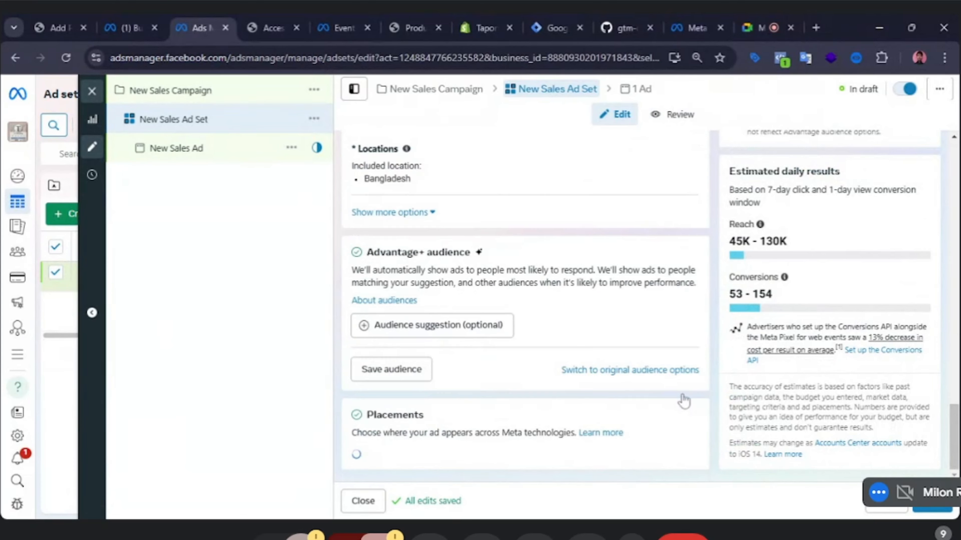
Untick the Instagram and Audience Network platforms in the manual placements.
{"action": "scroll", "coordinate": [469, 382], "scroll_direction": "down", "scroll_amount": 1}
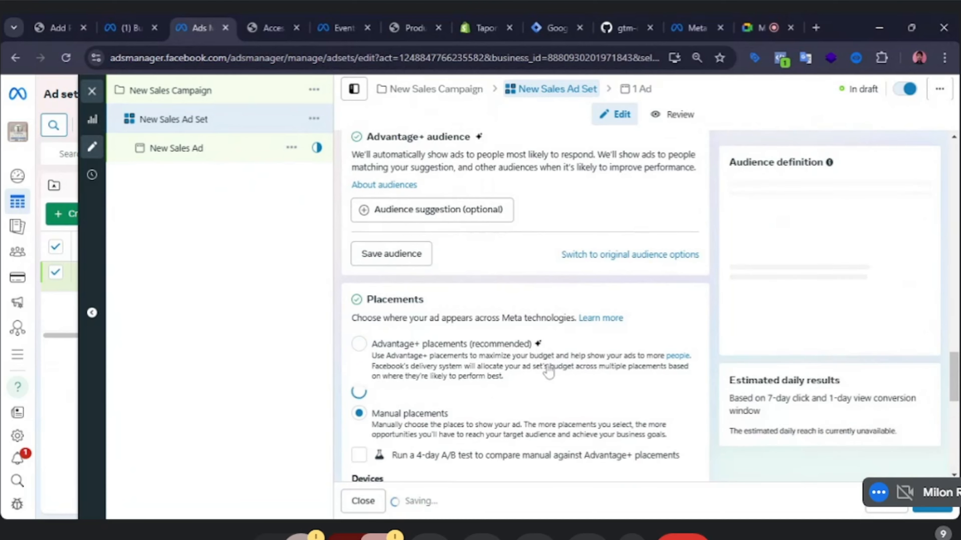
{"action": "scroll", "coordinate": [549, 368], "scroll_direction": "down", "scroll_amount": 4}
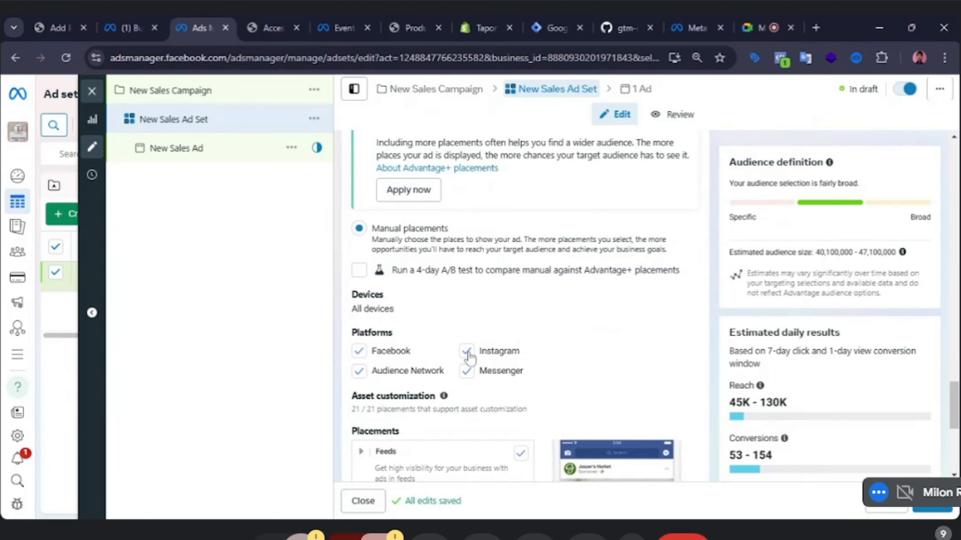
{"action": "left_click", "coordinate": [468, 352]}
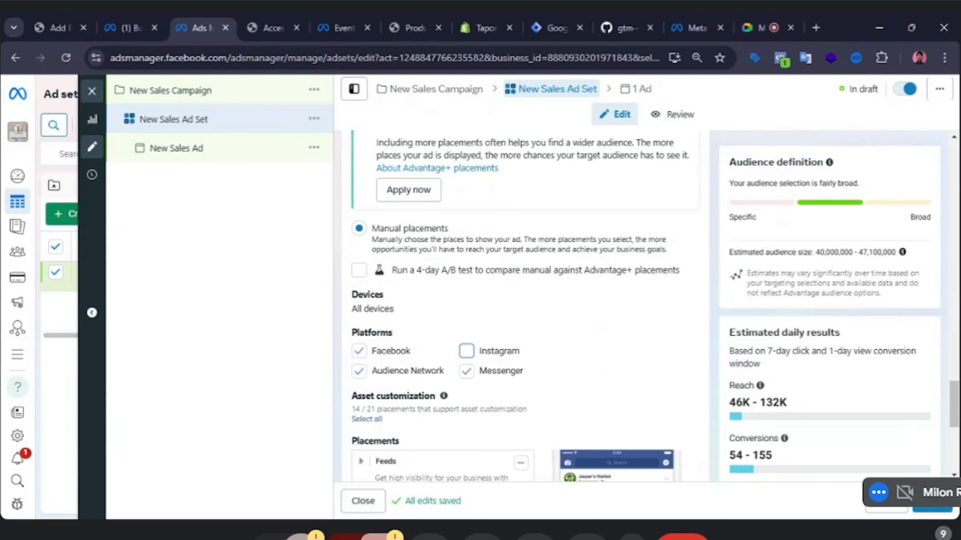
{"action": "left_click", "coordinate": [358, 372]}
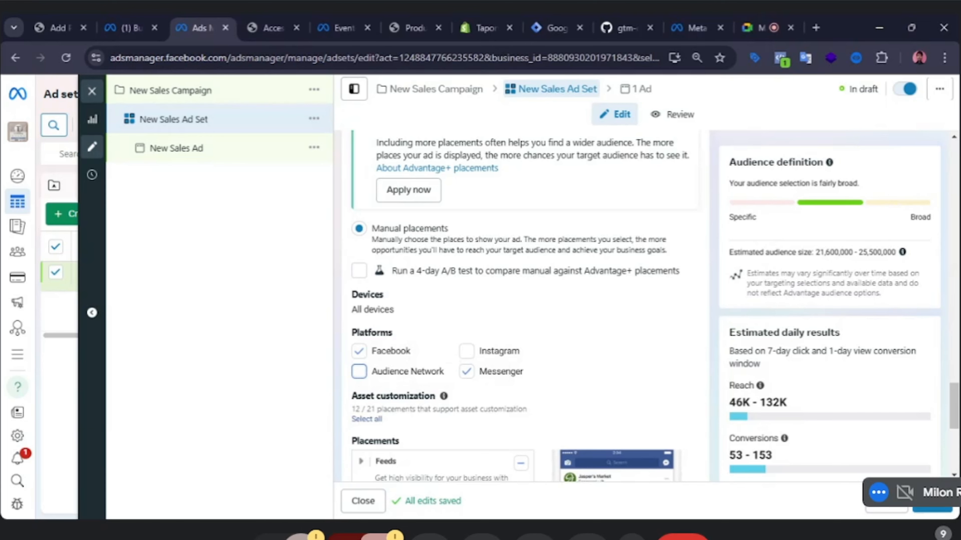
Select all Feeds placements, expanding the Feeds and In-stream ads for videos and reels groups to show their sub-placements.
{"action": "scroll", "coordinate": [521, 303], "scroll_direction": "down", "scroll_amount": 3}
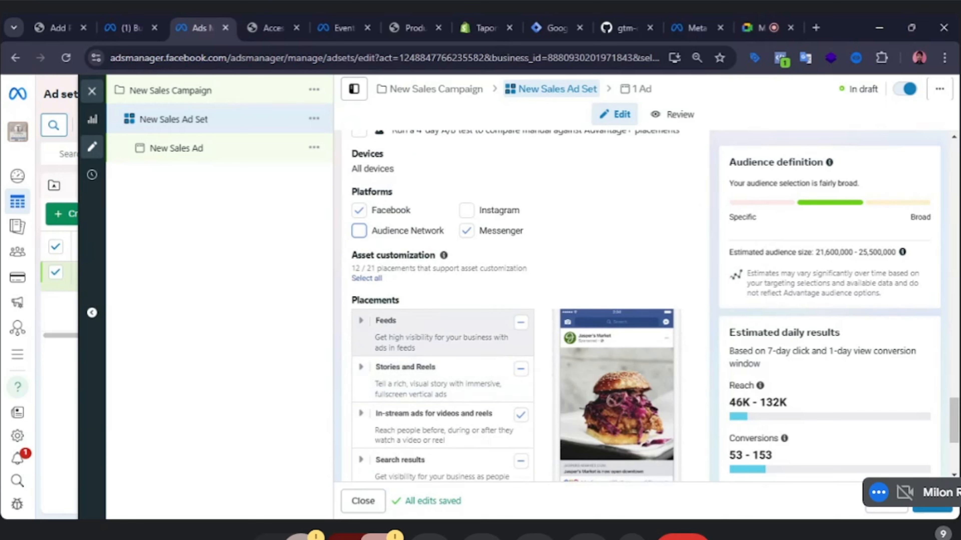
{"action": "scroll", "coordinate": [522, 302], "scroll_direction": "up", "scroll_amount": 2}
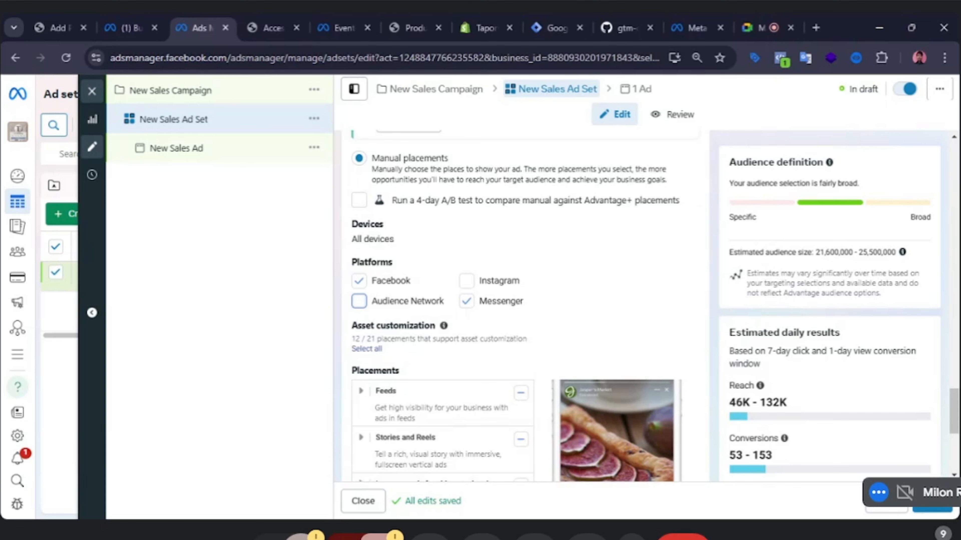
{"action": "scroll", "coordinate": [461, 350], "scroll_direction": "down", "scroll_amount": 4}
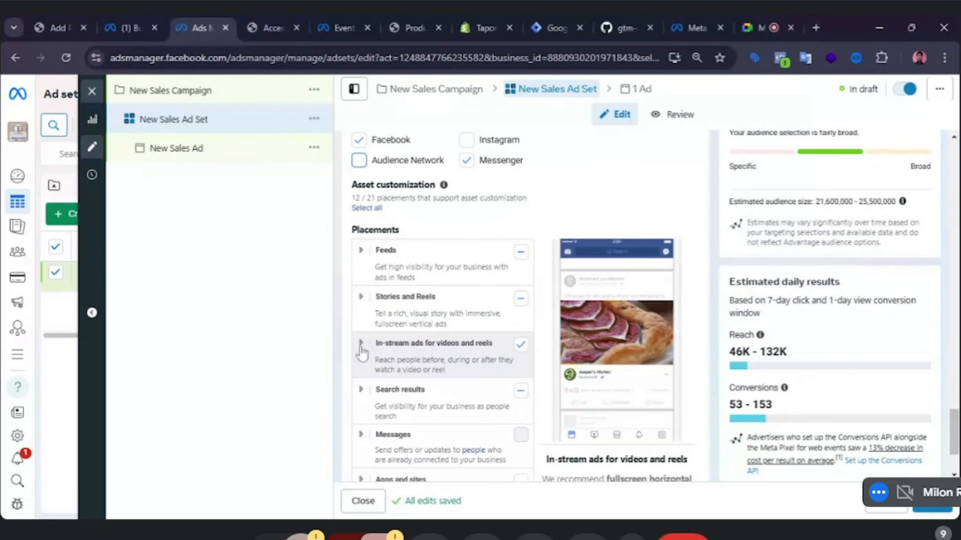
{"action": "left_click", "coordinate": [361, 343]}
{"action": "scroll", "coordinate": [491, 354], "scroll_direction": "down", "scroll_amount": 2}
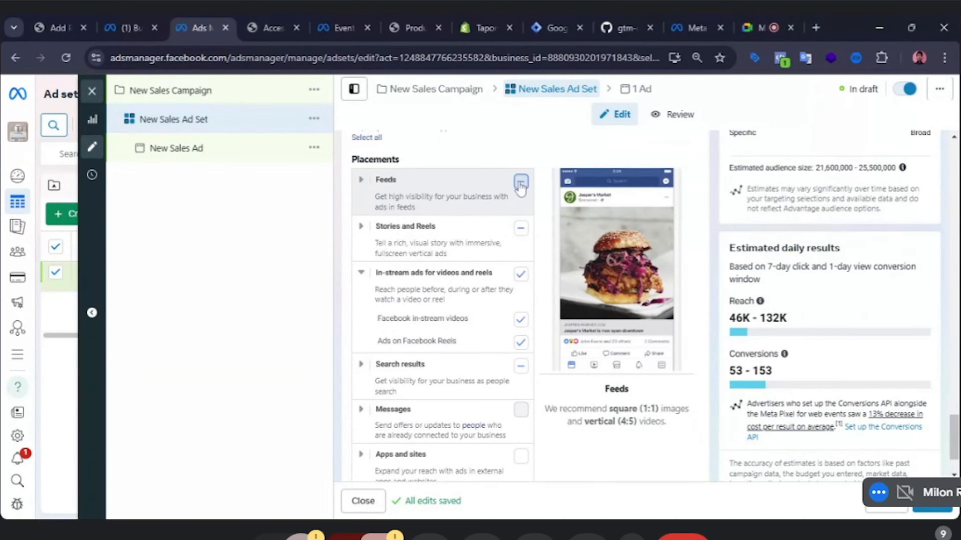
{"action": "left_click", "coordinate": [521, 183]}
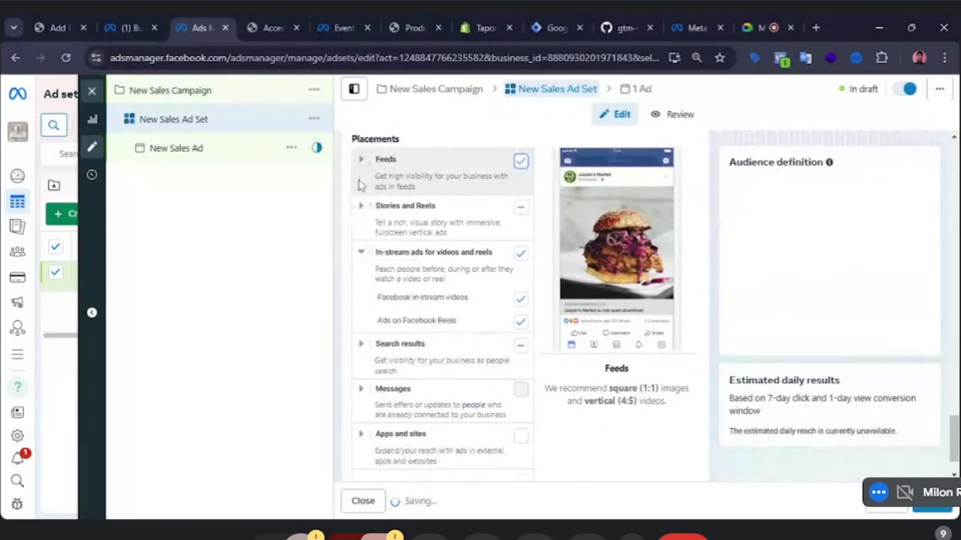
{"action": "left_click", "coordinate": [360, 185]}
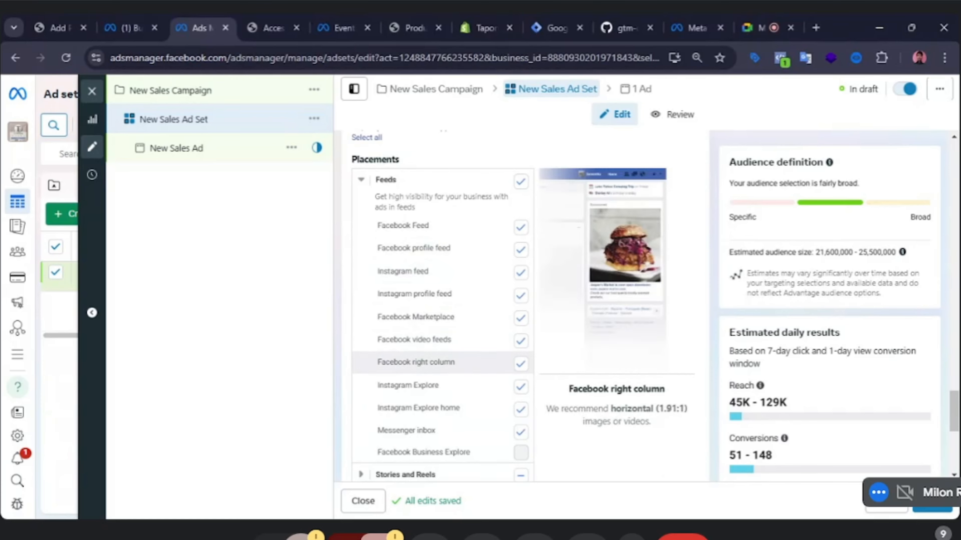
Review the expanded placement list, checking each selected placement and its ad preview and format recommendation.
{"action": "scroll", "coordinate": [465, 408], "scroll_direction": "down", "scroll_amount": 2}
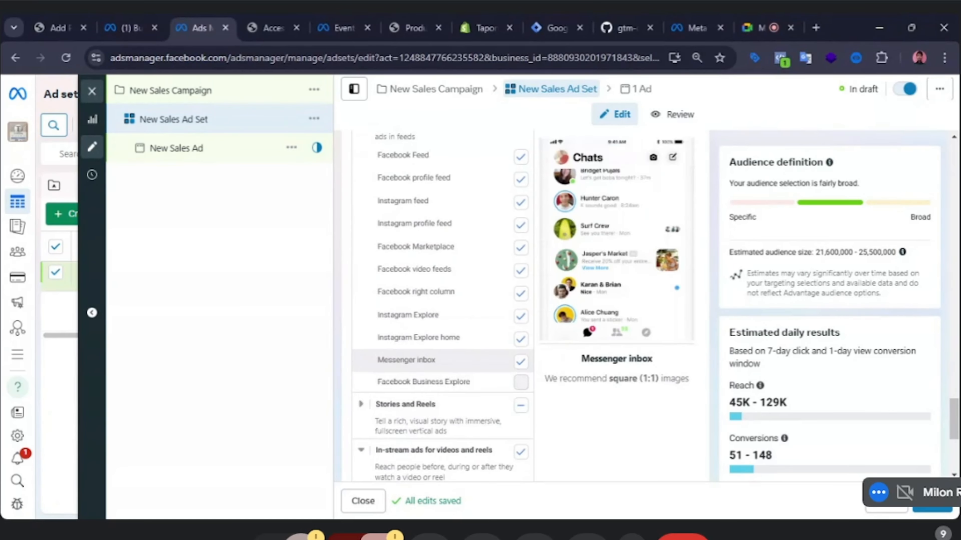
{"action": "scroll", "coordinate": [435, 360], "scroll_direction": "down", "scroll_amount": 2}
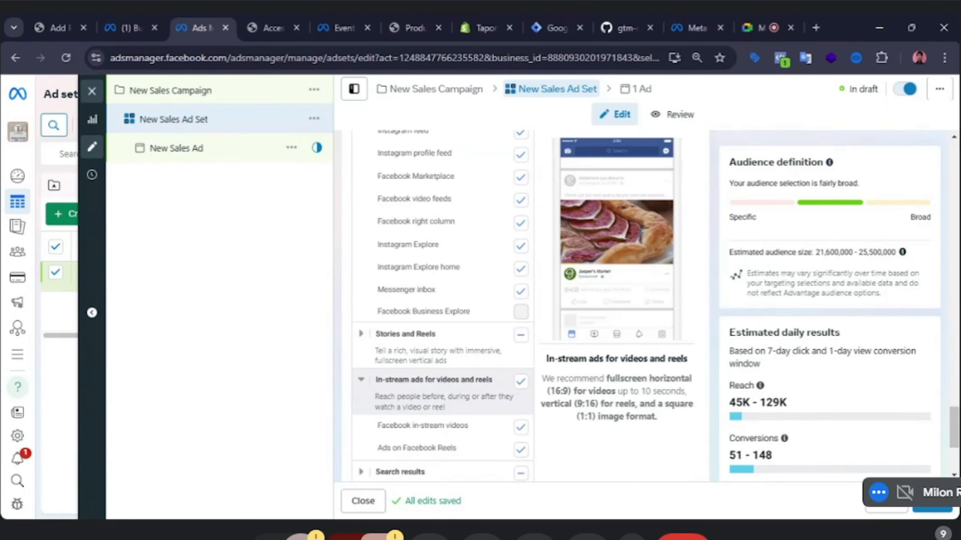
{"action": "scroll", "coordinate": [384, 383], "scroll_direction": "down", "scroll_amount": 2}
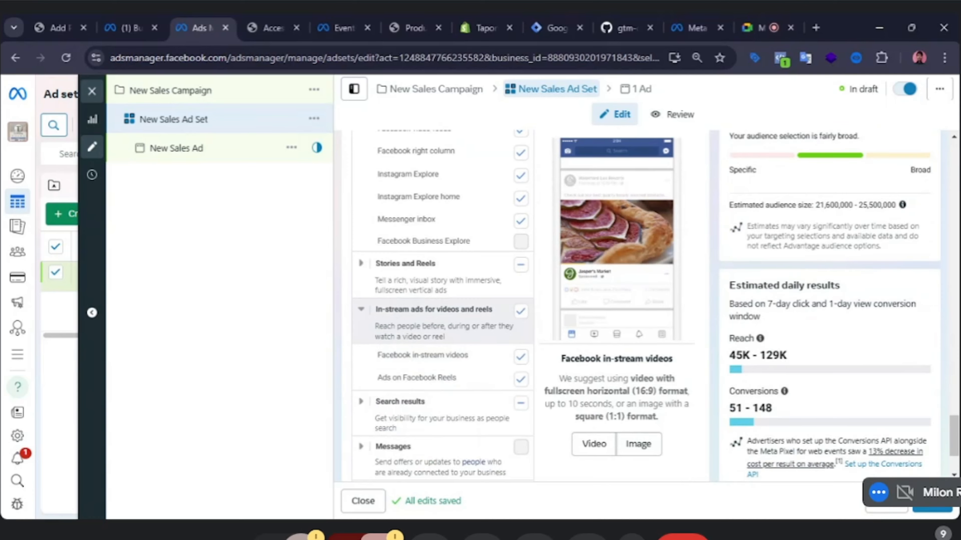
{"action": "scroll", "coordinate": [390, 352], "scroll_direction": "down", "scroll_amount": 2}
{"action": "scroll", "coordinate": [387, 319], "scroll_direction": "down", "scroll_amount": 2}
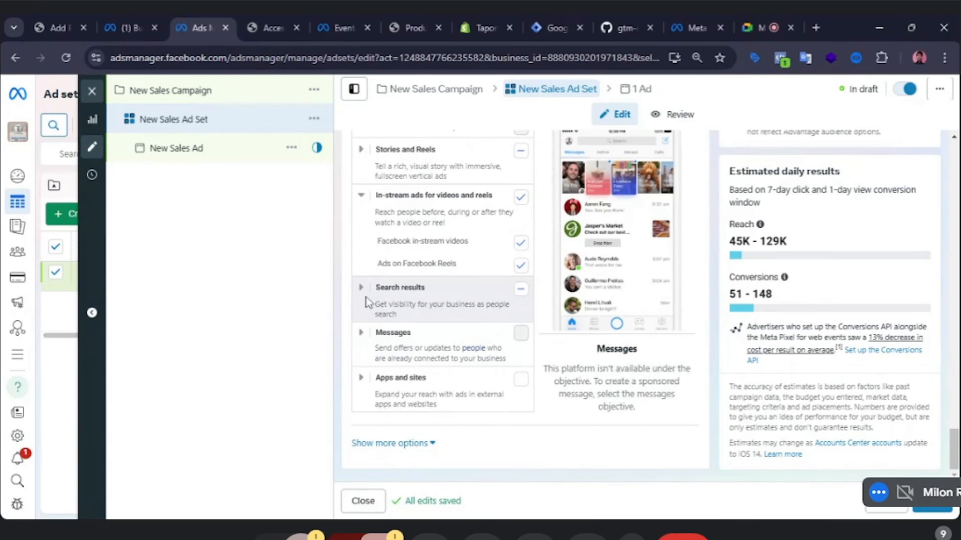
{"action": "scroll", "coordinate": [442, 288], "scroll_direction": "up", "scroll_amount": 2}
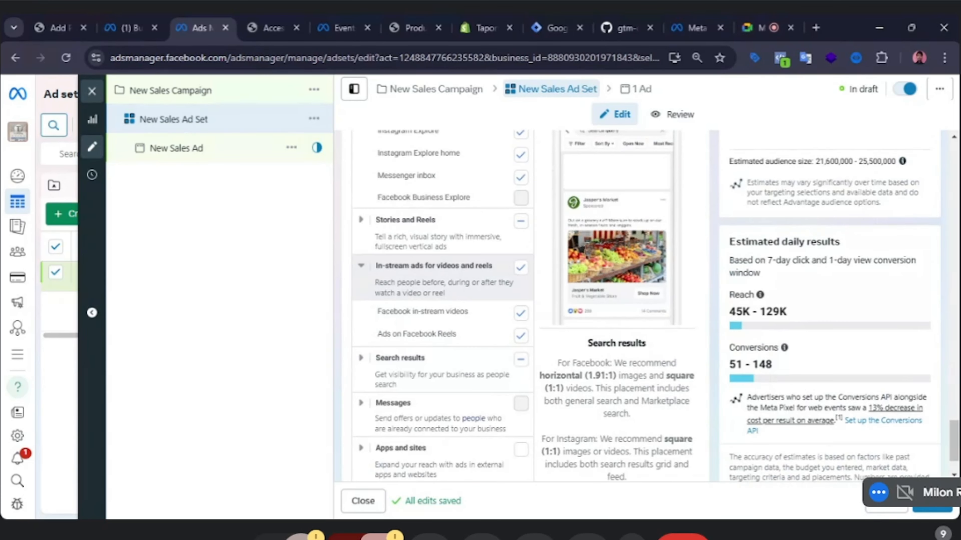
{"action": "scroll", "coordinate": [442, 288], "scroll_direction": "up", "scroll_amount": 3}
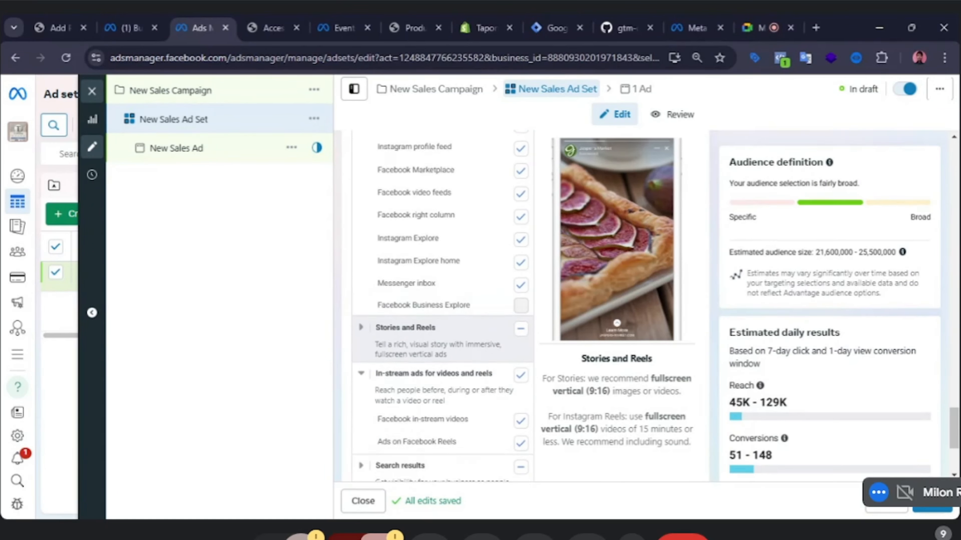
{"action": "scroll", "coordinate": [397, 293], "scroll_direction": "up", "scroll_amount": 3}
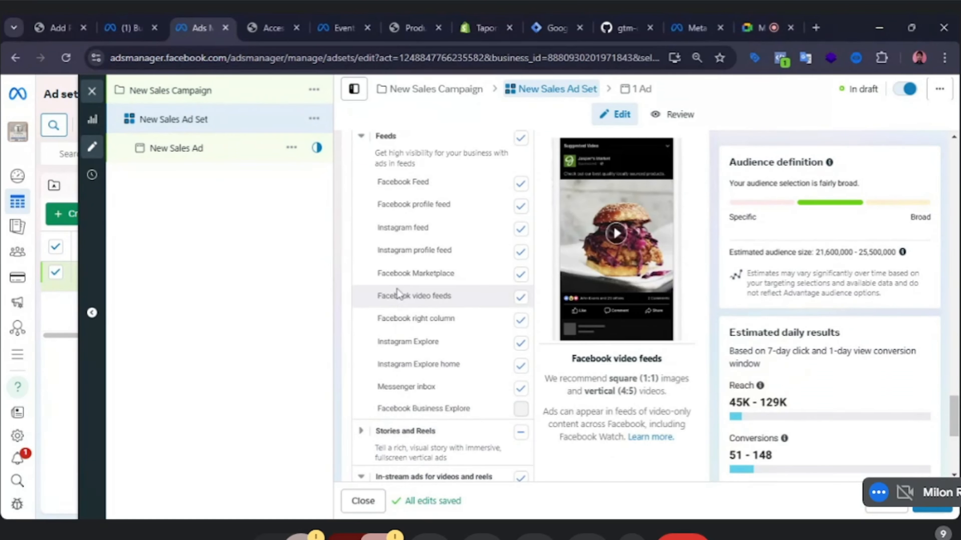
{"action": "scroll", "coordinate": [413, 266], "scroll_direction": "up", "scroll_amount": 2}
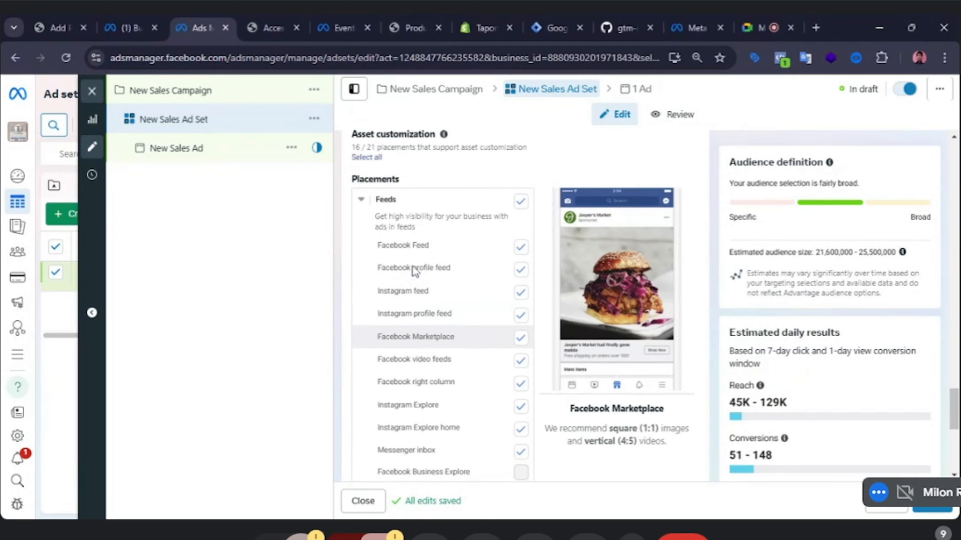
{"action": "scroll", "coordinate": [414, 314], "scroll_direction": "down", "scroll_amount": 2}
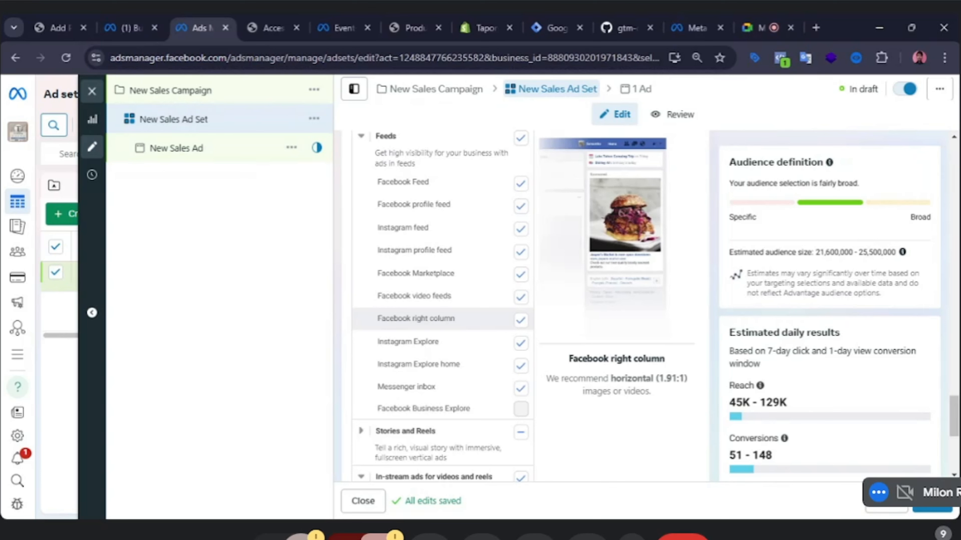
{"action": "scroll", "coordinate": [440, 324], "scroll_direction": "down", "scroll_amount": 2}
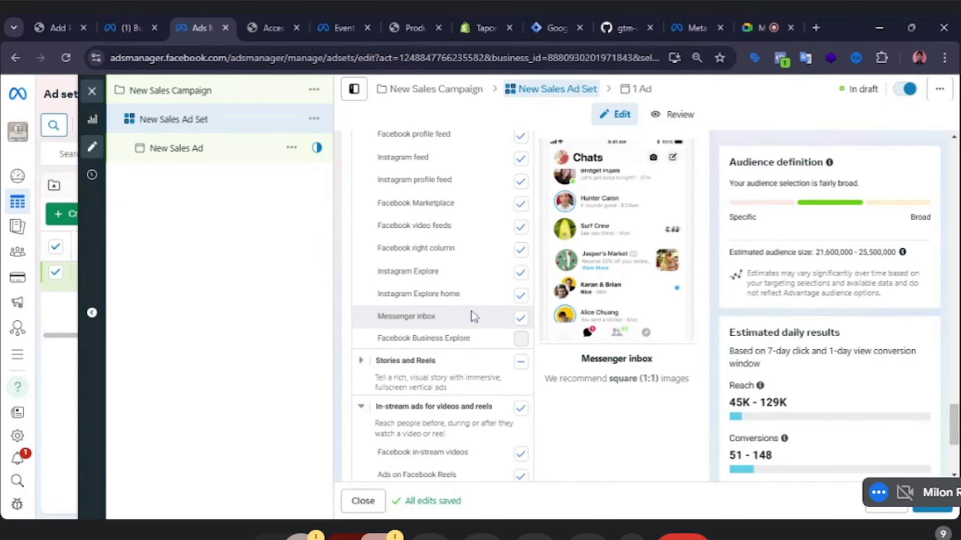
Expand the Messages placement group and read the placement descriptions and previews around it.
{"action": "scroll", "coordinate": [471, 311], "scroll_direction": "down", "scroll_amount": 2}
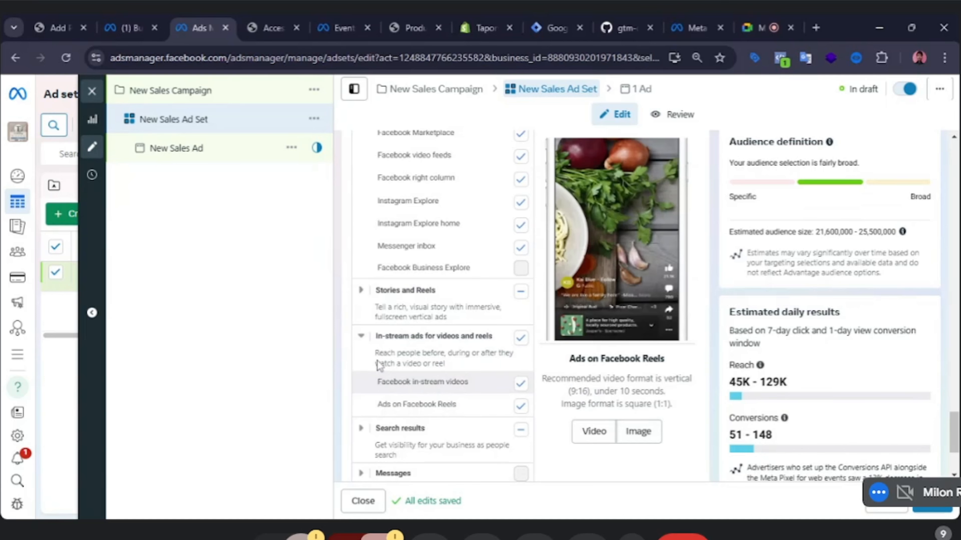
{"action": "scroll", "coordinate": [374, 367], "scroll_direction": "down", "scroll_amount": 4}
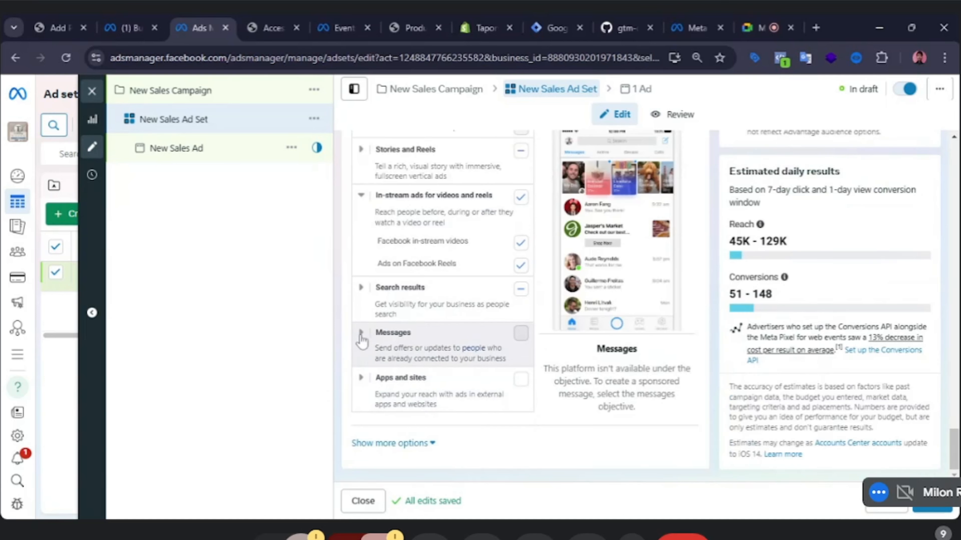
{"action": "left_click", "coordinate": [360, 332]}
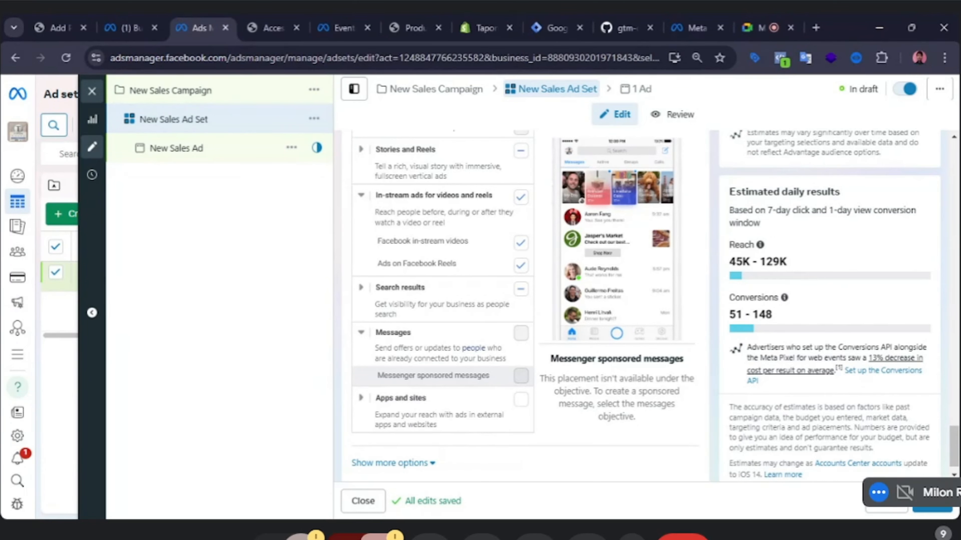
{"action": "scroll", "coordinate": [437, 255], "scroll_direction": "up", "scroll_amount": 3}
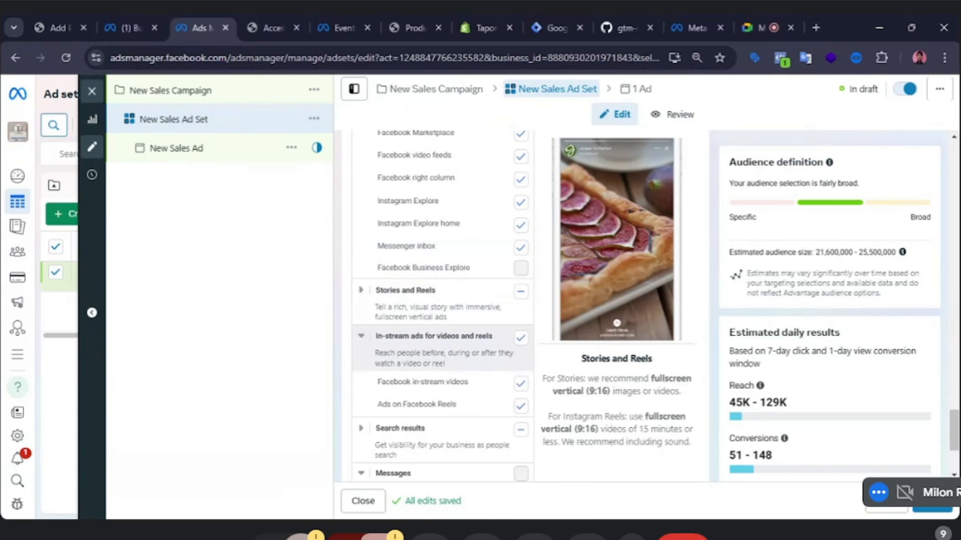
{"action": "scroll", "coordinate": [427, 389], "scroll_direction": "down", "scroll_amount": 4}
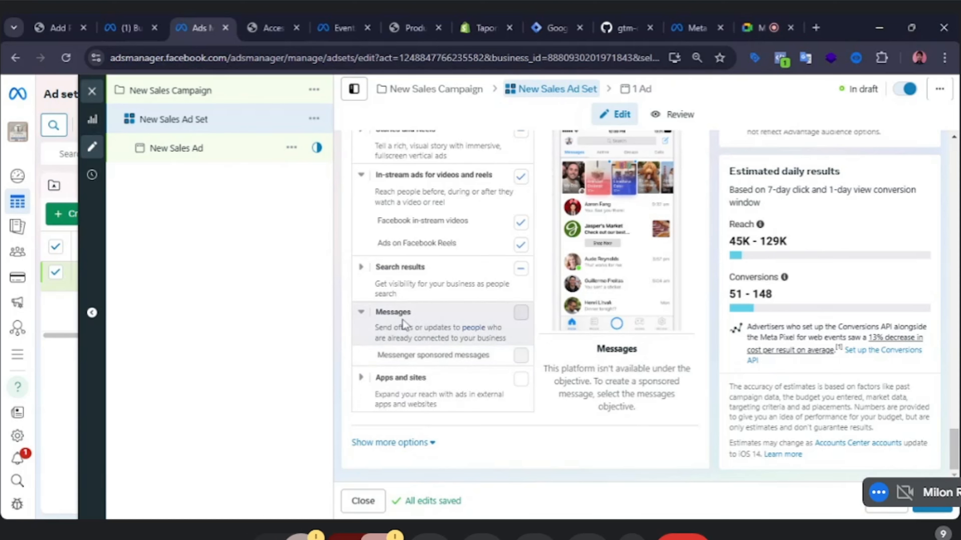
{"action": "left_click_drag", "start_coordinate": [375, 328], "coordinate": [509, 344]}
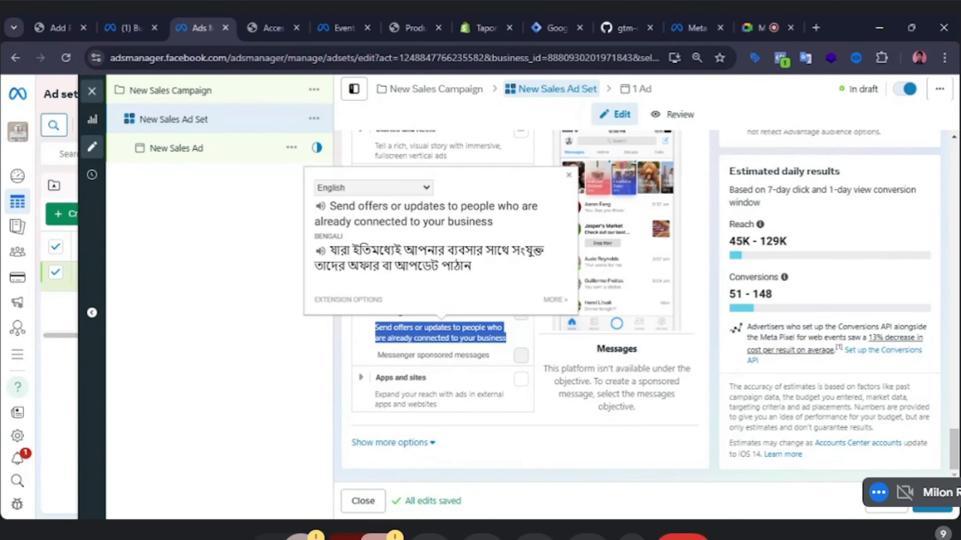
{"action": "left_click", "coordinate": [336, 354]}
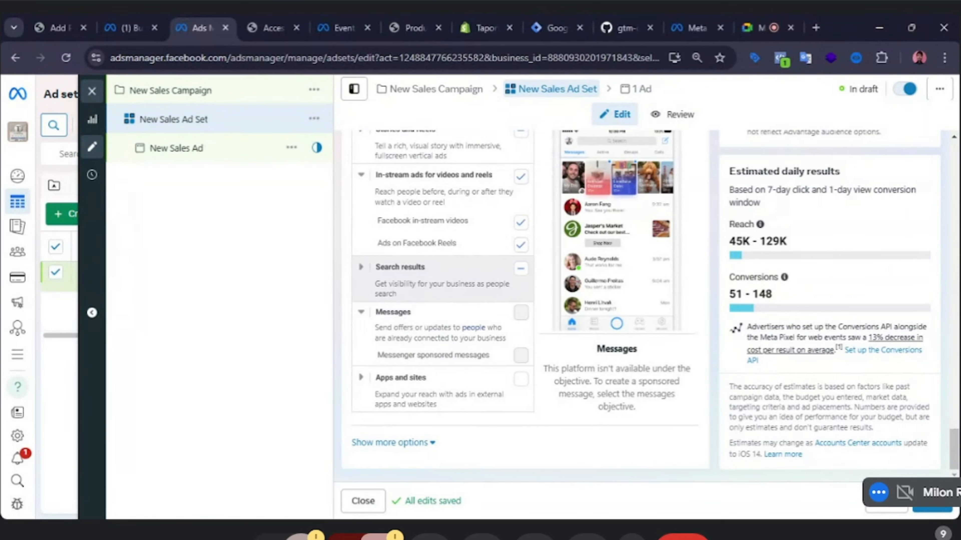
{"action": "scroll", "coordinate": [378, 333], "scroll_direction": "up", "scroll_amount": 2}
{"action": "scroll", "coordinate": [506, 333], "scroll_direction": "up", "scroll_amount": 5}
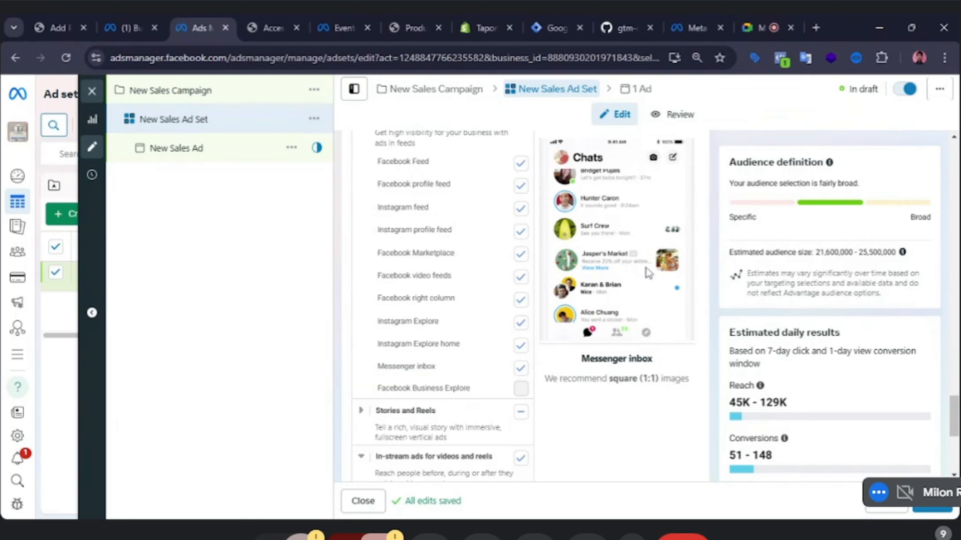
{"action": "scroll", "coordinate": [603, 222], "scroll_direction": "up", "scroll_amount": 2}
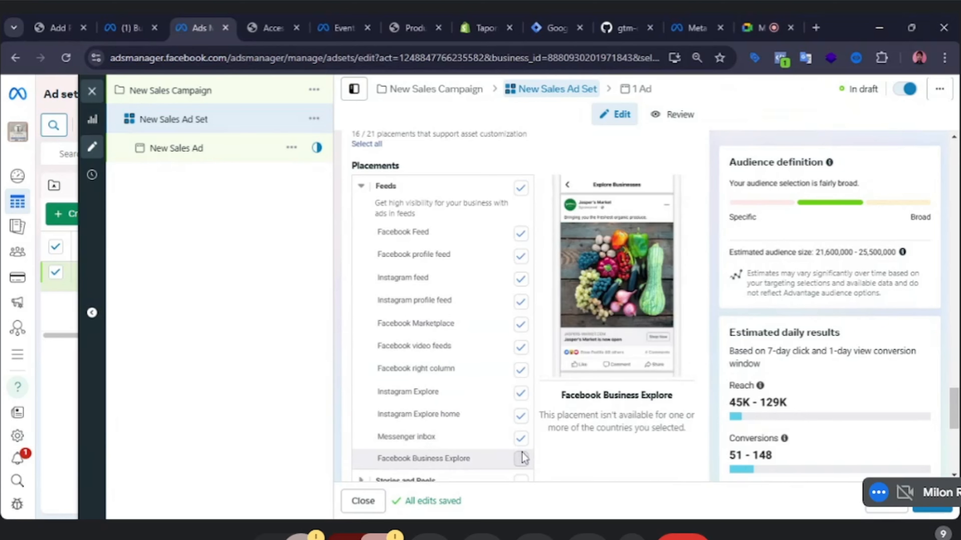
Expand the Stories and Reels, Search results and Apps and sites placement groups to review their sub-placements.
{"action": "scroll", "coordinate": [520, 416], "scroll_direction": "down", "scroll_amount": 2}
{"action": "scroll", "coordinate": [520, 397], "scroll_direction": "down", "scroll_amount": 2}
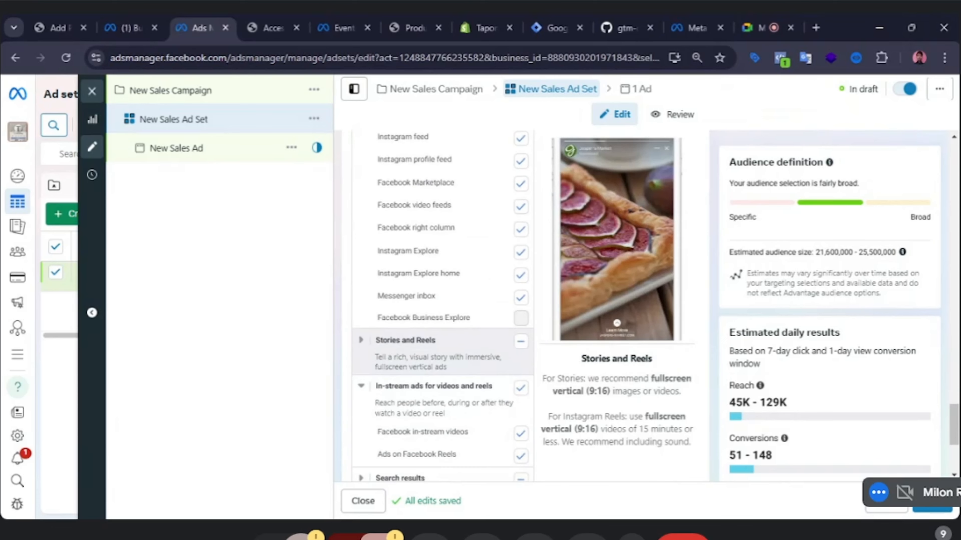
{"action": "left_click", "coordinate": [361, 340]}
{"action": "scroll", "coordinate": [416, 363], "scroll_direction": "down", "scroll_amount": 2}
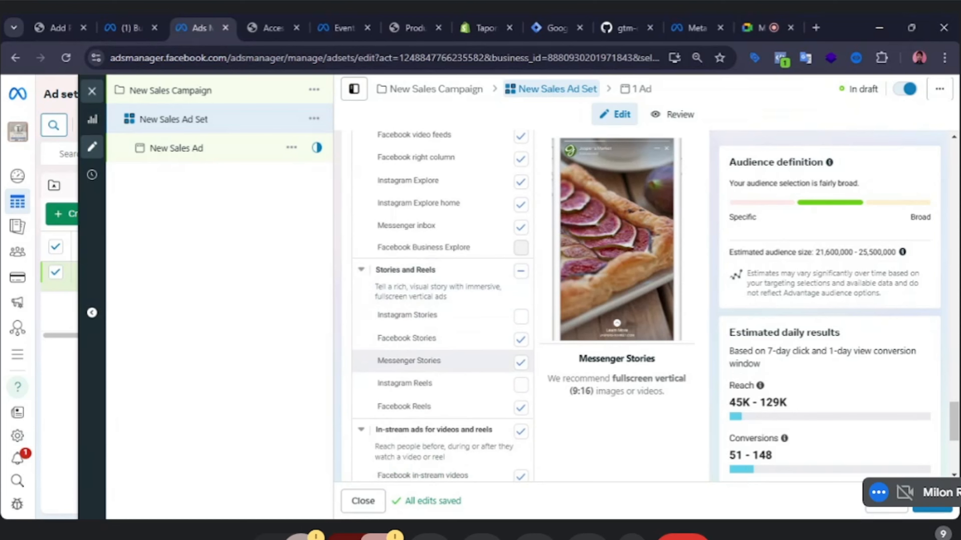
{"action": "scroll", "coordinate": [445, 367], "scroll_direction": "down", "scroll_amount": 2}
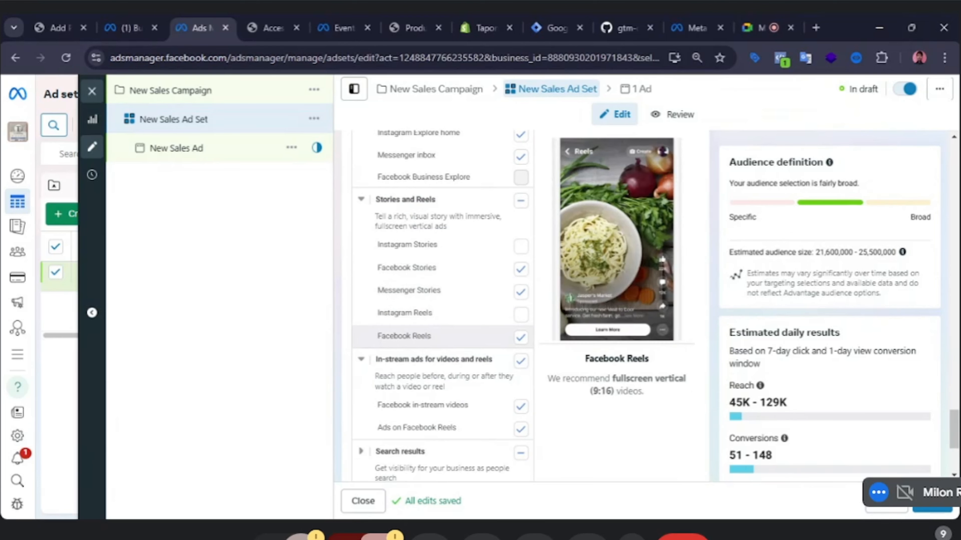
{"action": "scroll", "coordinate": [435, 350], "scroll_direction": "down", "scroll_amount": 1}
{"action": "scroll", "coordinate": [370, 306], "scroll_direction": "down", "scroll_amount": 1}
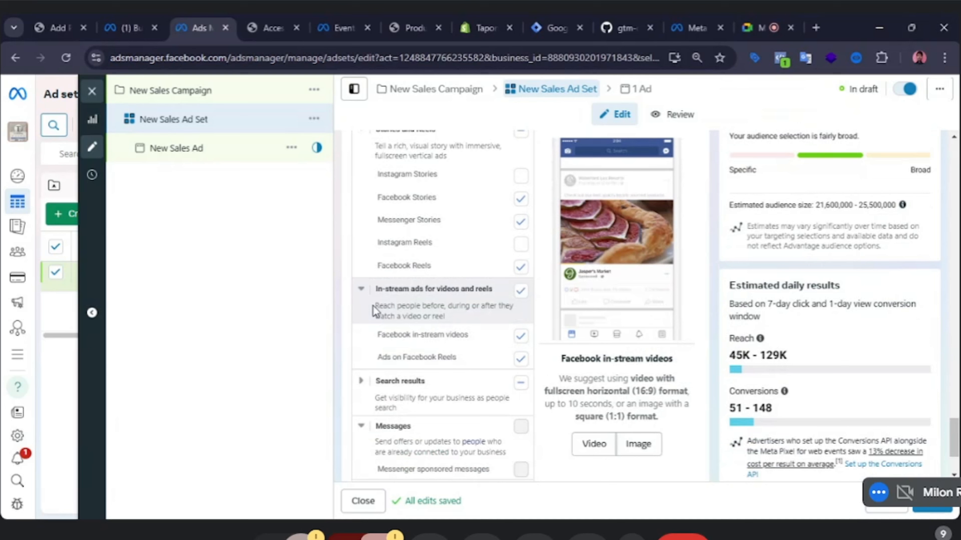
{"action": "left_click", "coordinate": [362, 297]}
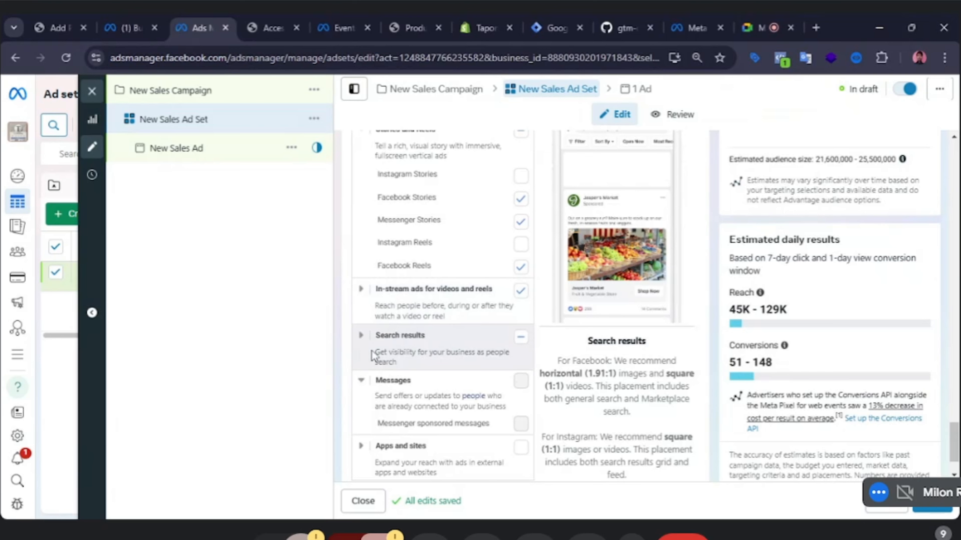
{"action": "left_click", "coordinate": [361, 336]}
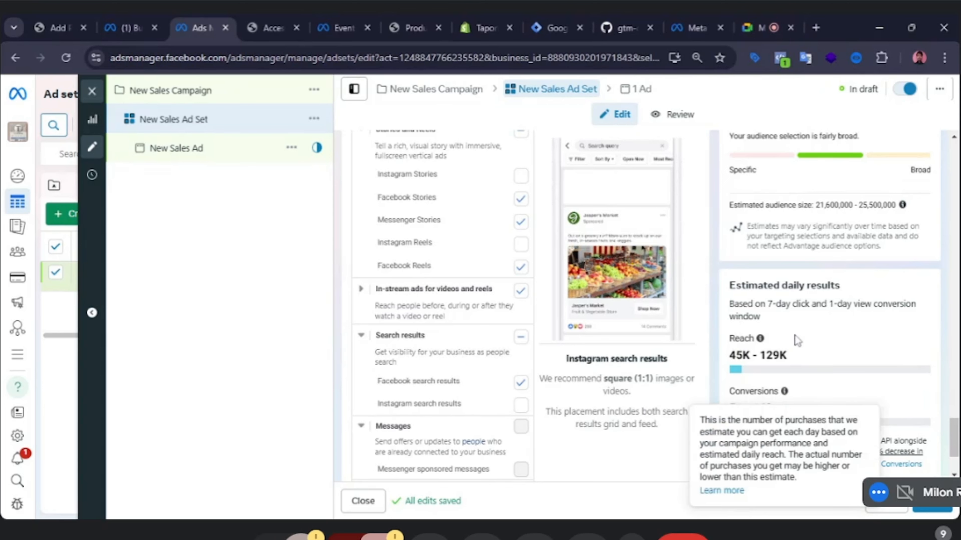
{"action": "mouse_move", "coordinate": [784, 393]}
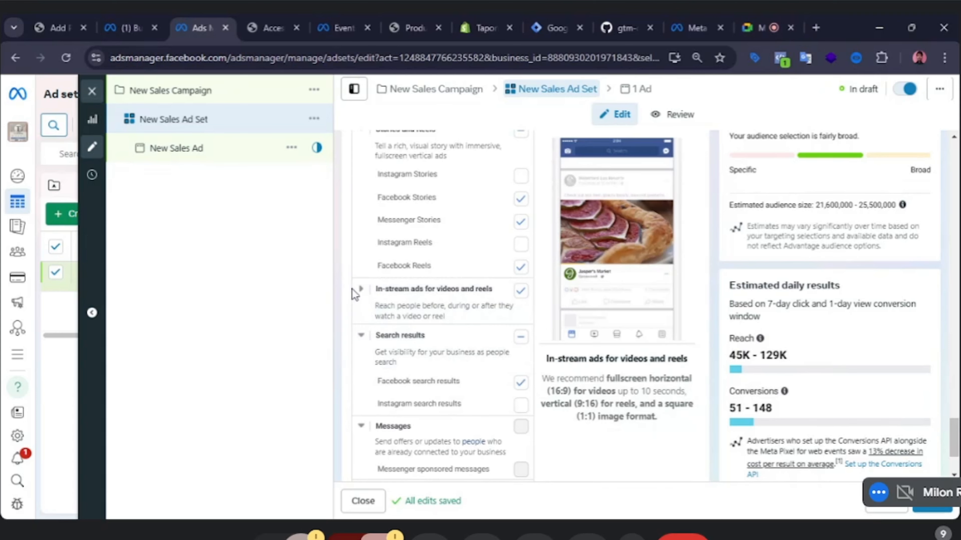
{"action": "left_click", "coordinate": [361, 291]}
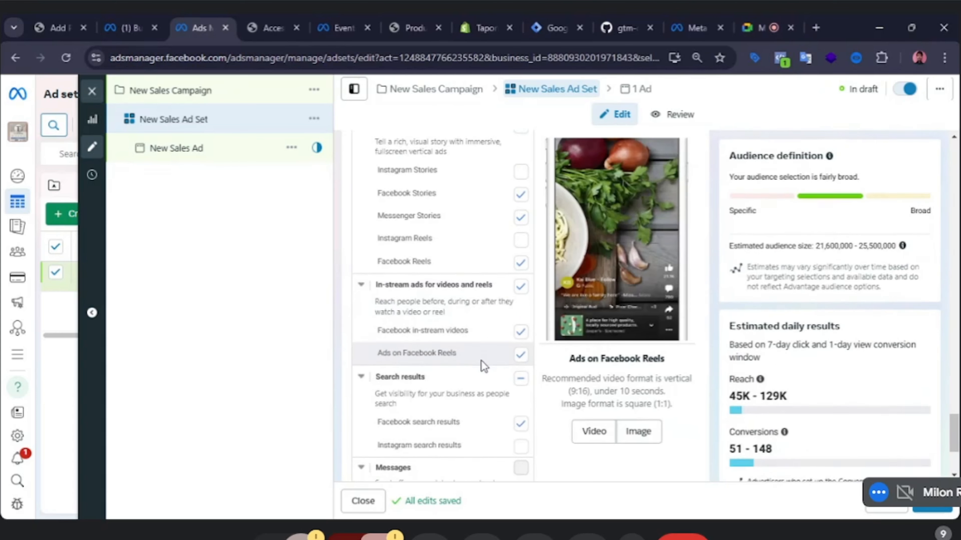
{"action": "scroll", "coordinate": [432, 349], "scroll_direction": "down", "scroll_amount": 4}
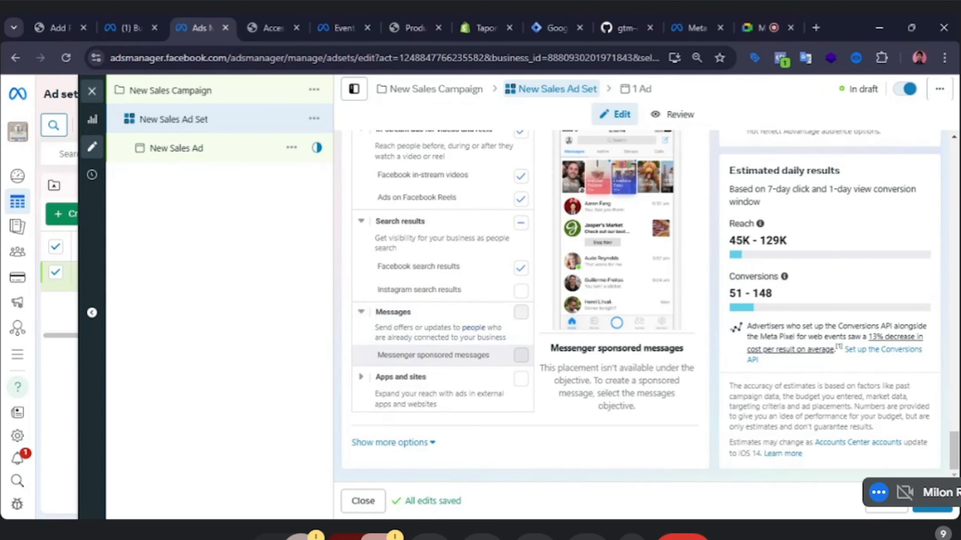
{"action": "left_click", "coordinate": [361, 377]}
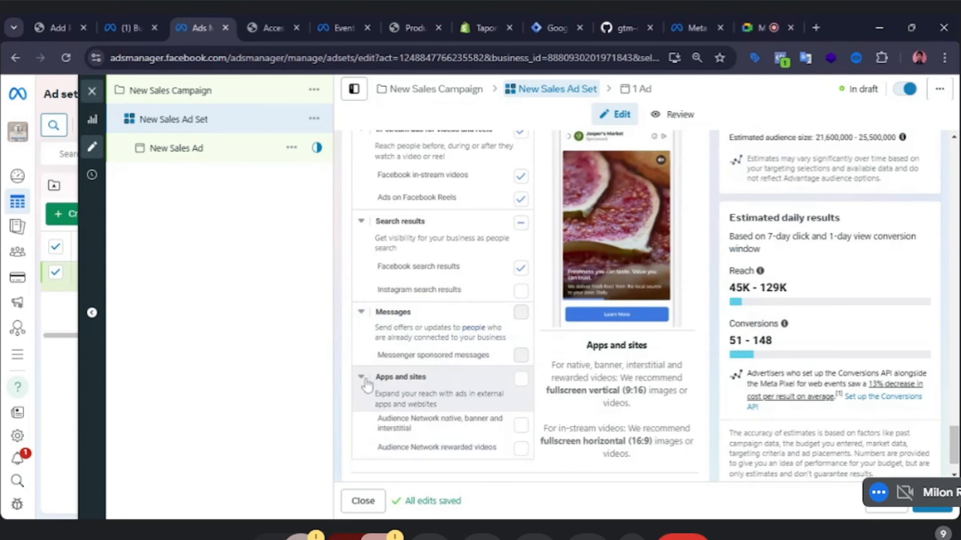
Open the optional audience suggestion fields in the ad set's Advantage+ audience section.
{"action": "scroll", "coordinate": [431, 413], "scroll_direction": "down", "scroll_amount": 1}
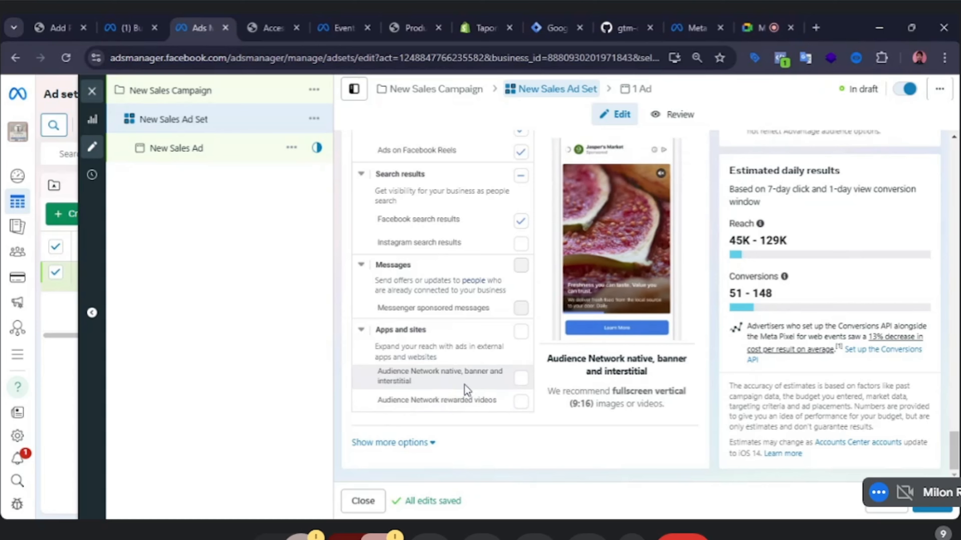
{"action": "scroll", "coordinate": [462, 318], "scroll_direction": "up", "scroll_amount": 3}
{"action": "scroll", "coordinate": [493, 318], "scroll_direction": "up", "scroll_amount": 6}
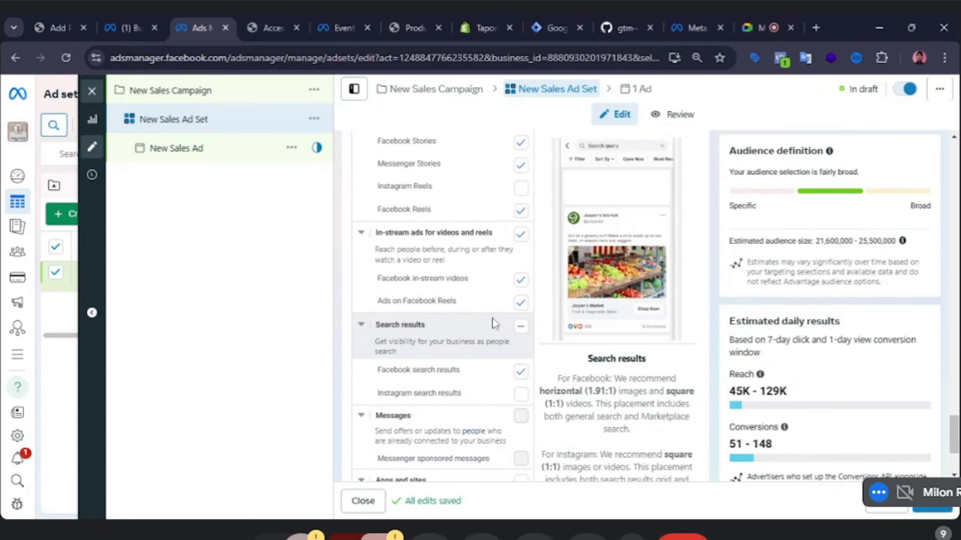
{"action": "scroll", "coordinate": [555, 300], "scroll_direction": "up", "scroll_amount": 6}
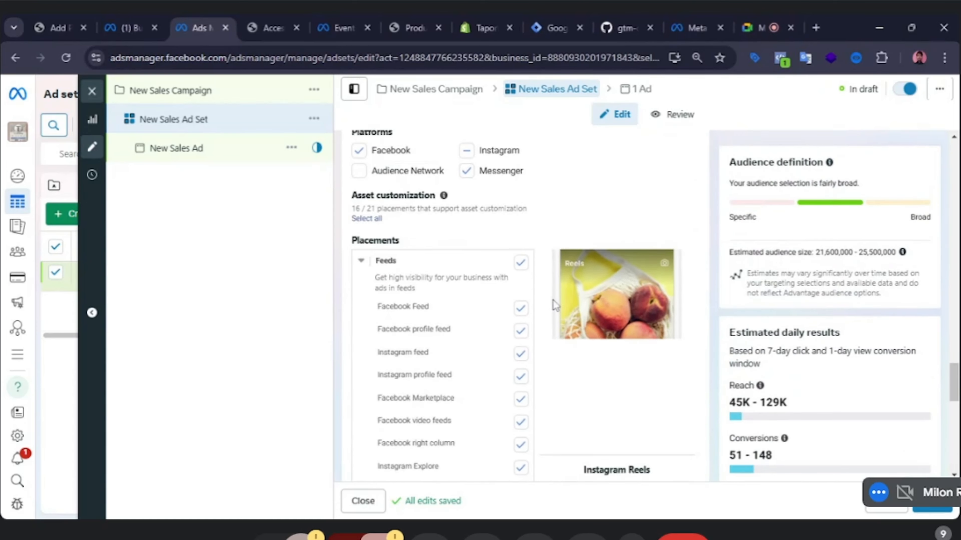
{"action": "scroll", "coordinate": [541, 287], "scroll_direction": "up", "scroll_amount": 6}
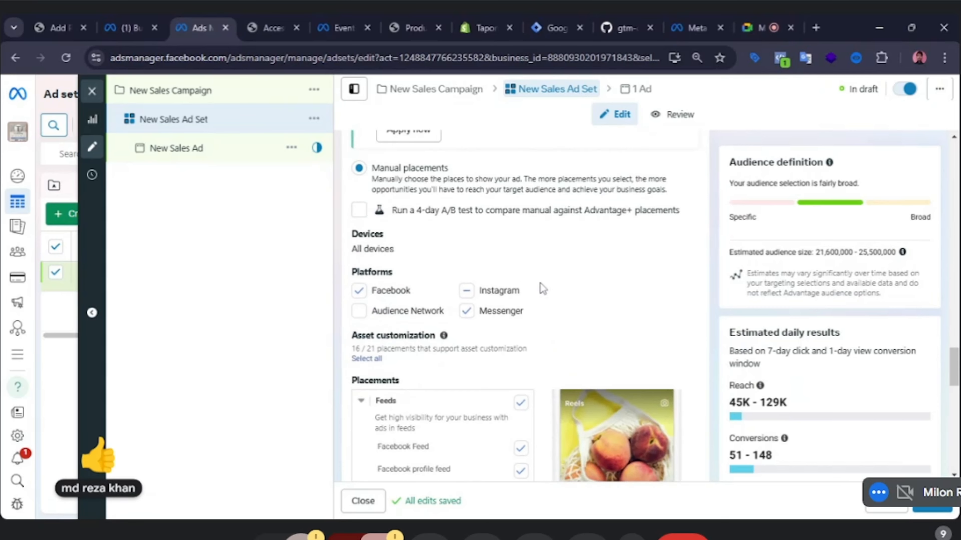
{"action": "scroll", "coordinate": [521, 290], "scroll_direction": "up", "scroll_amount": 3}
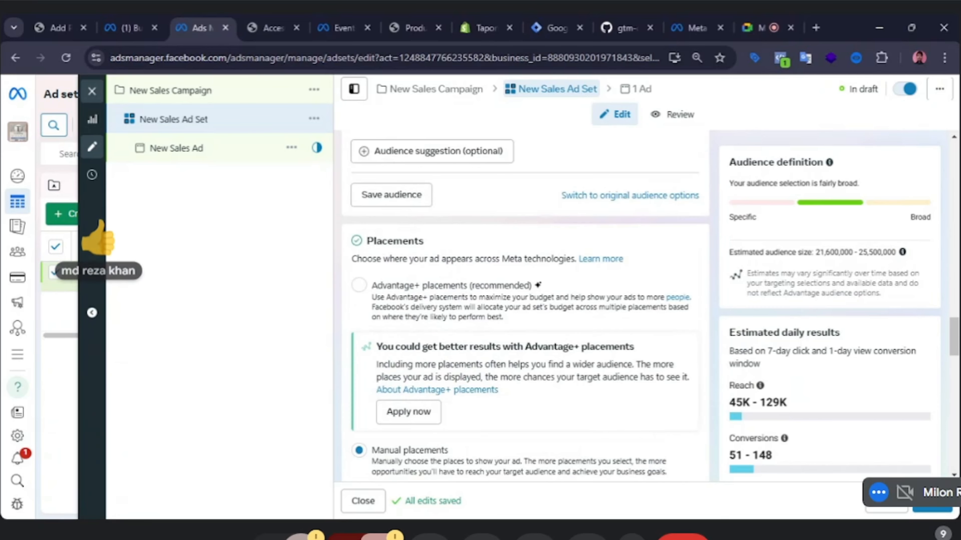
{"action": "scroll", "coordinate": [519, 288], "scroll_direction": "up", "scroll_amount": 2}
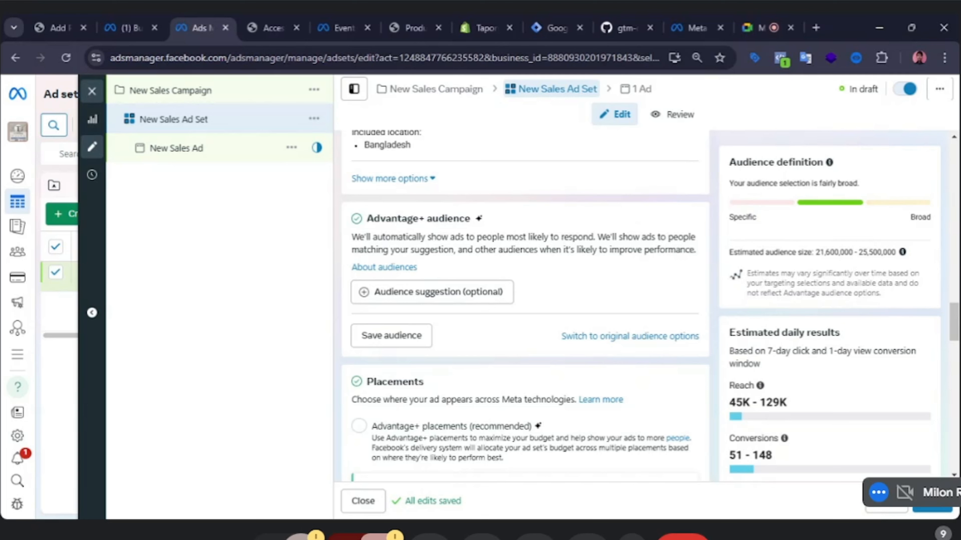
{"action": "scroll", "coordinate": [447, 247], "scroll_direction": "up", "scroll_amount": 4}
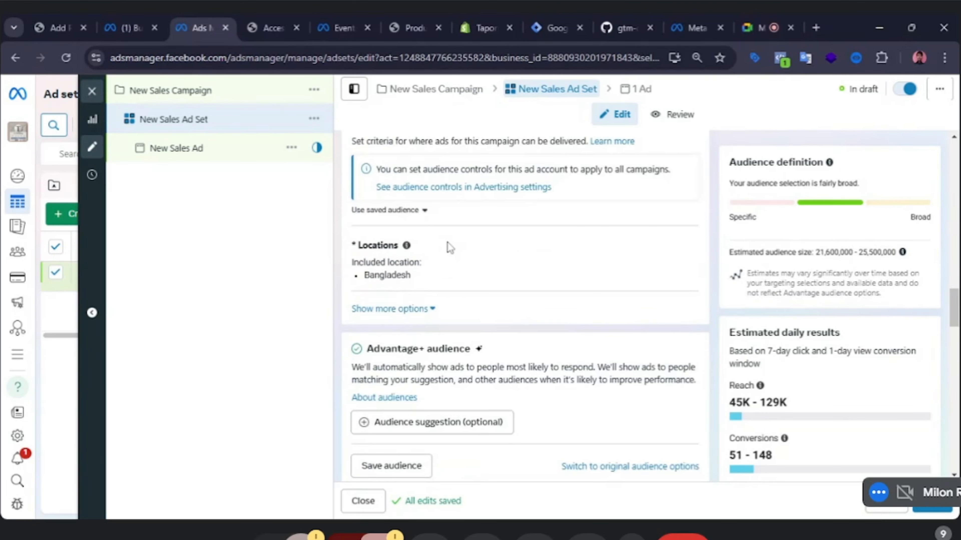
{"action": "scroll", "coordinate": [449, 248], "scroll_direction": "down", "scroll_amount": 2}
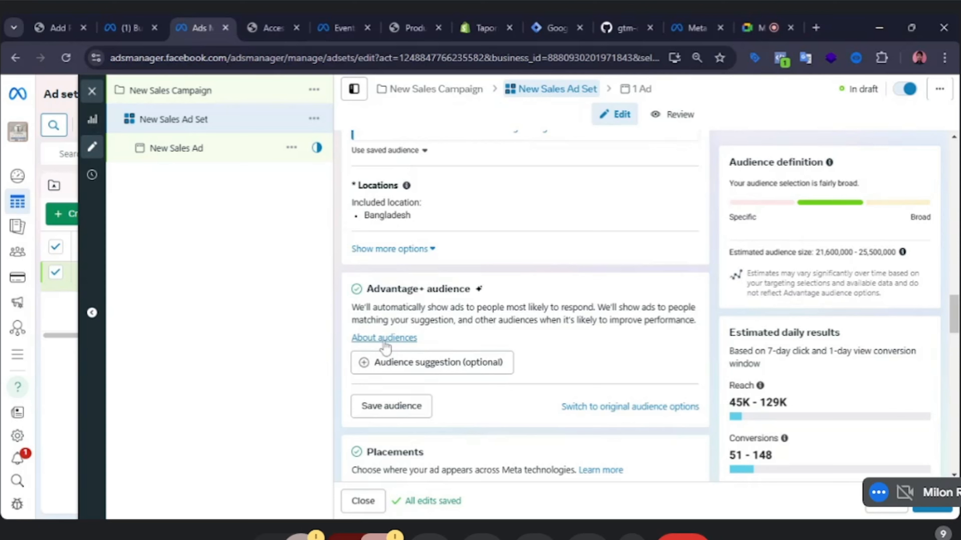
{"action": "left_click", "coordinate": [434, 375]}
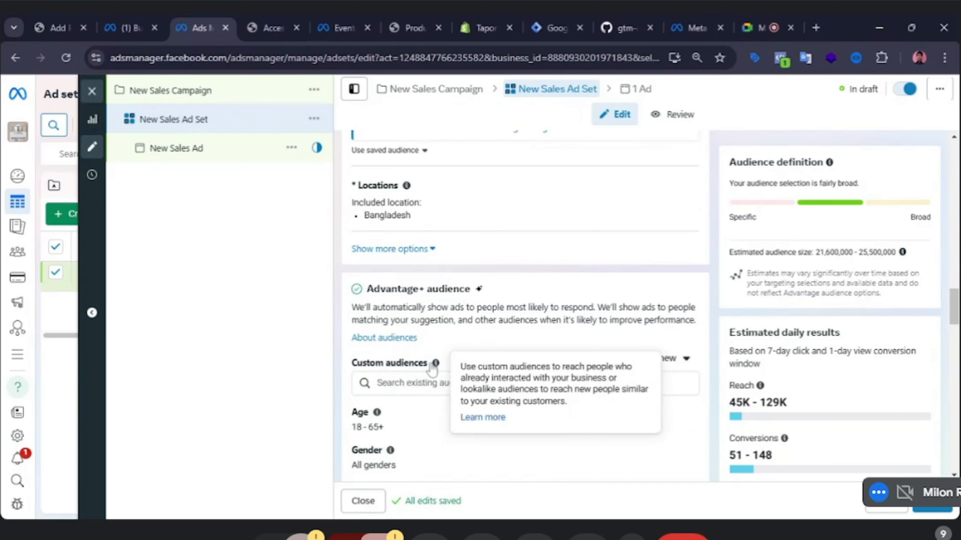
{"action": "scroll", "coordinate": [439, 352], "scroll_direction": "down", "scroll_amount": 3}
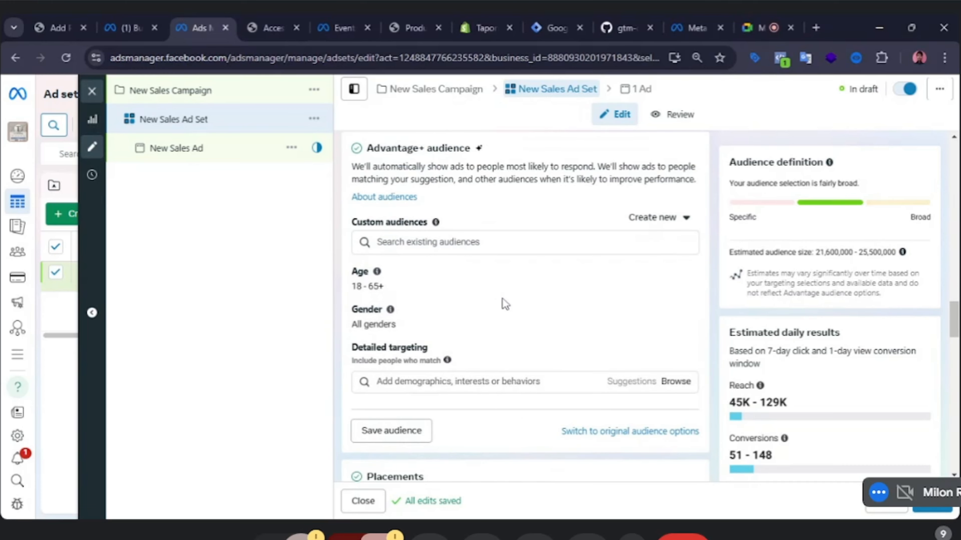
Open the Create new menu for custom audiences to view the Custom audience and Lookalike audience options.
{"action": "left_click", "coordinate": [687, 224]}
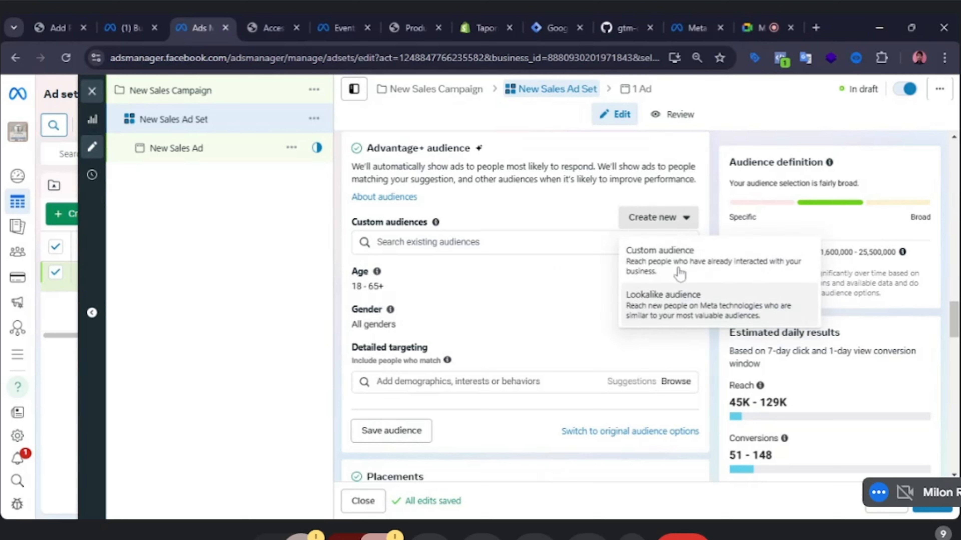
{"action": "left_click", "coordinate": [284, 252]}
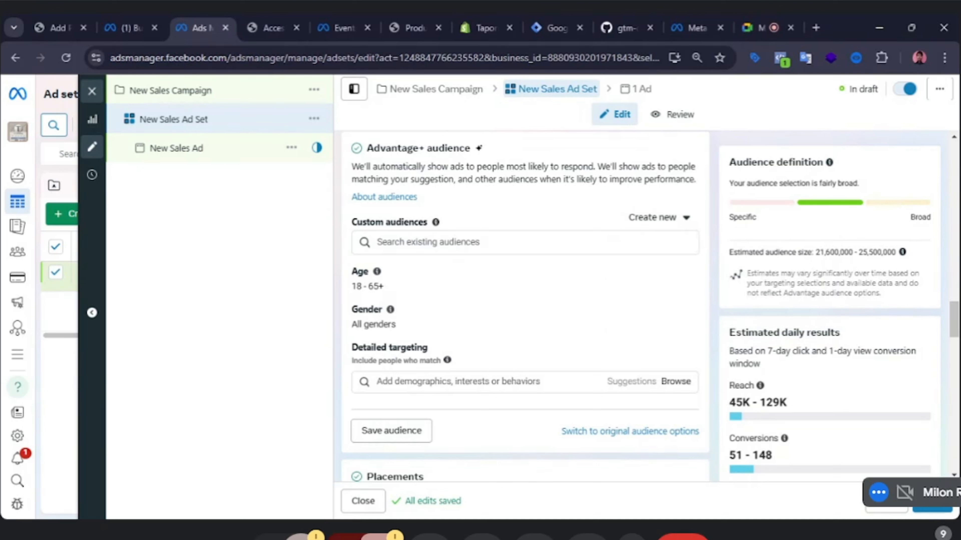
{"action": "left_click", "coordinate": [680, 226]}
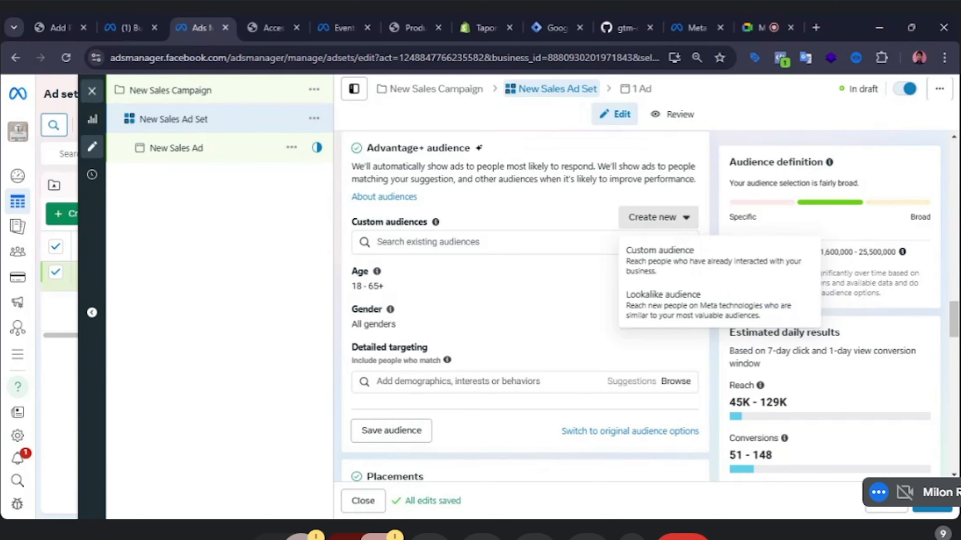
Switch to the meeting chat, send the message "zee" to everyone, and exit full screen.
{"action": "left_click", "coordinate": [960, 539]}
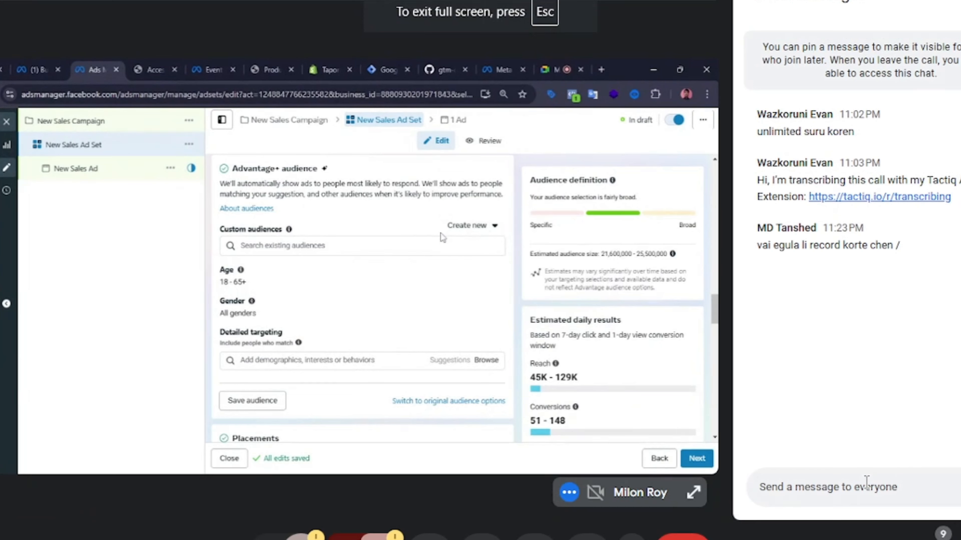
{"action": "type", "text": "zee"}
{"action": "key", "text": "Return"}
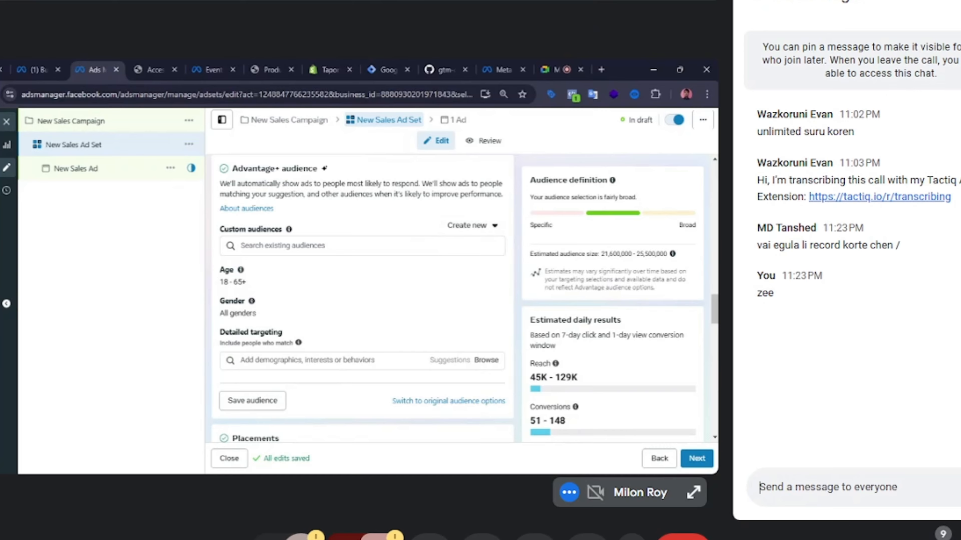
{"action": "key", "text": "Escape"}
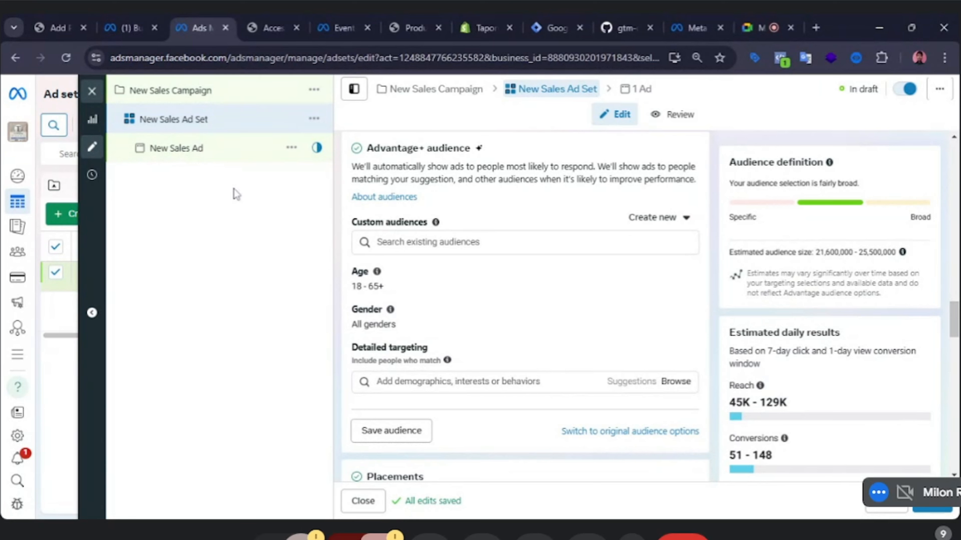
Browse the existing custom audiences list, including the Custom audience tab, without selecting any.
{"action": "mouse_move", "coordinate": [377, 271]}
{"action": "left_click", "coordinate": [416, 243]}
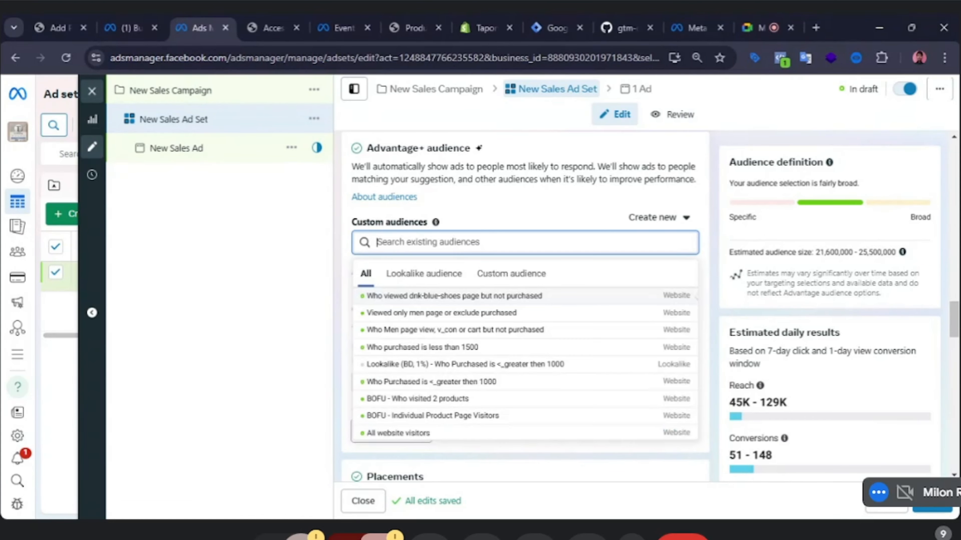
{"action": "mouse_move", "coordinate": [470, 335]}
{"action": "scroll", "coordinate": [473, 336], "scroll_direction": "down", "scroll_amount": 1}
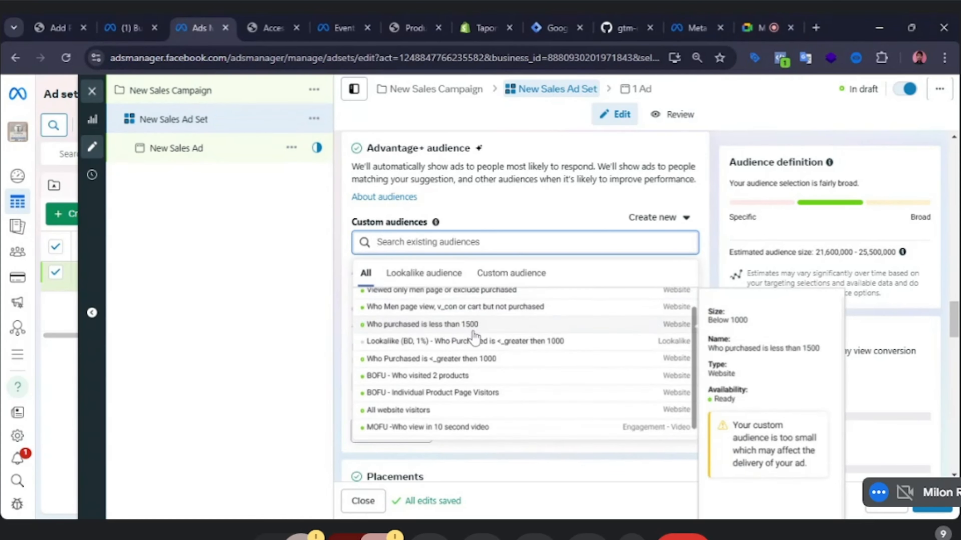
{"action": "left_click", "coordinate": [490, 275]}
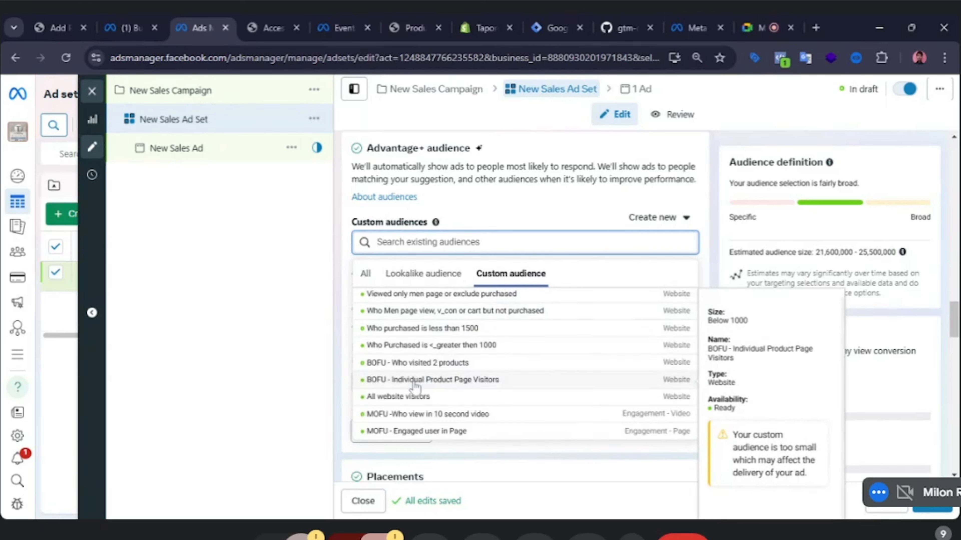
{"action": "scroll", "coordinate": [420, 386], "scroll_direction": "up", "scroll_amount": 1}
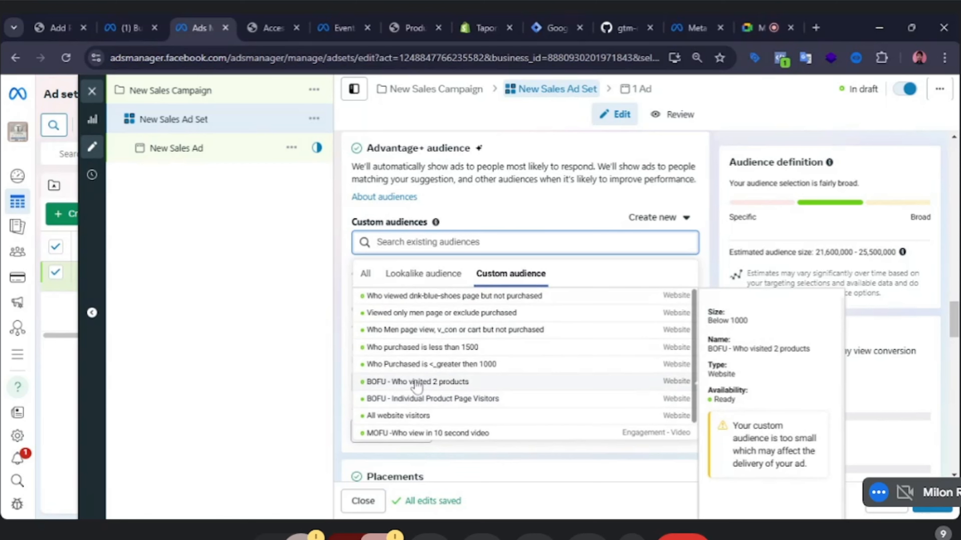
{"action": "left_click", "coordinate": [253, 263]}
{"action": "left_click", "coordinate": [385, 243]}
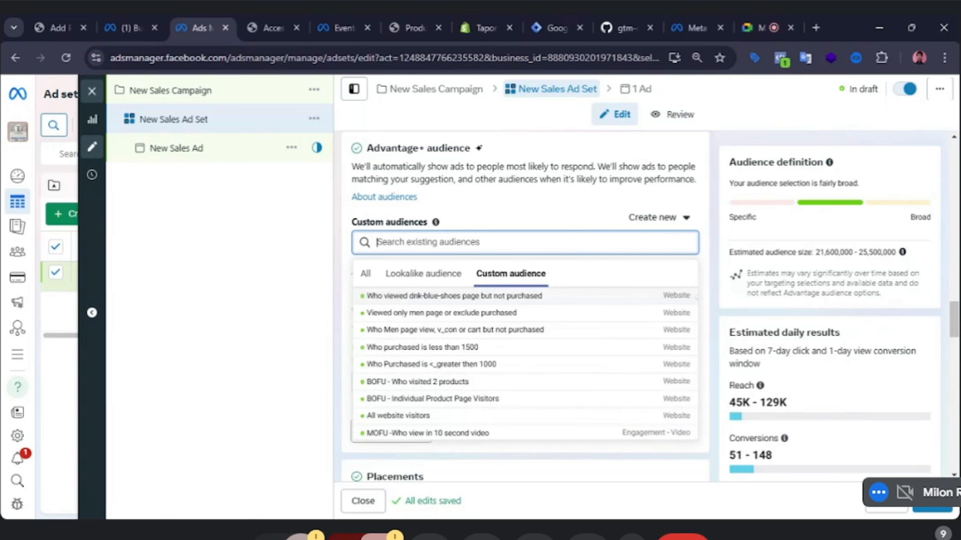
{"action": "left_click", "coordinate": [309, 302]}
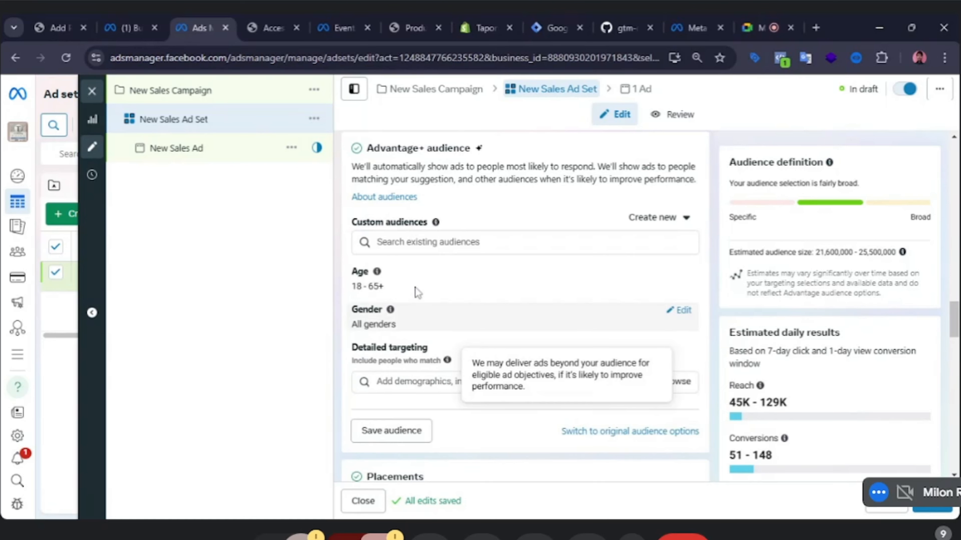
Switch the ad set's audience to the original audience options instead of Advantage+ audience.
{"action": "scroll", "coordinate": [616, 360], "scroll_direction": "down", "scroll_amount": 2}
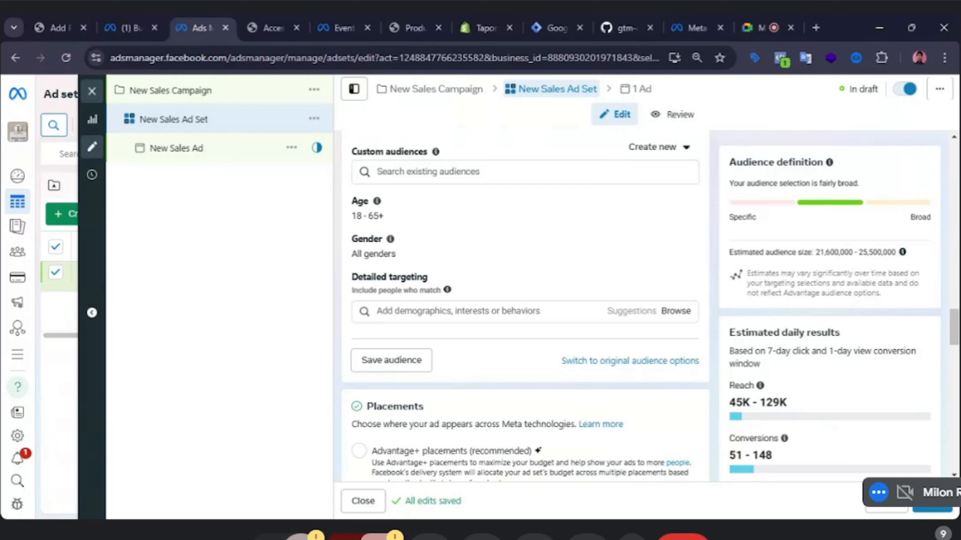
{"action": "scroll", "coordinate": [555, 375], "scroll_direction": "up", "scroll_amount": 2}
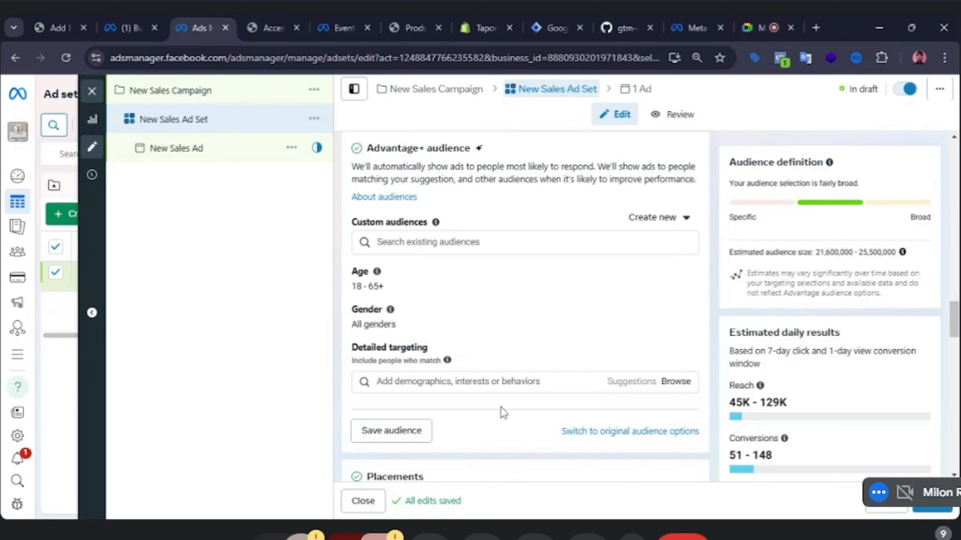
{"action": "left_click", "coordinate": [617, 431]}
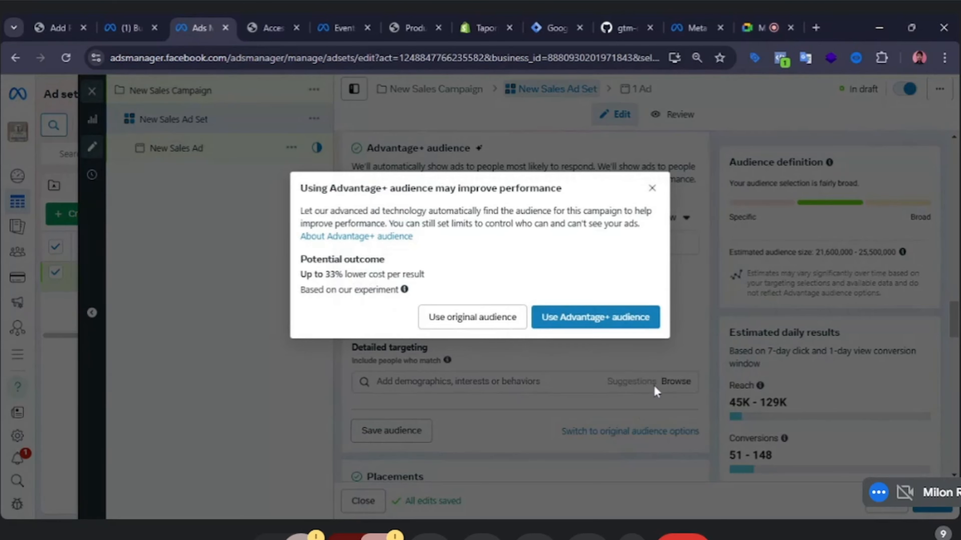
{"action": "left_click", "coordinate": [475, 324]}
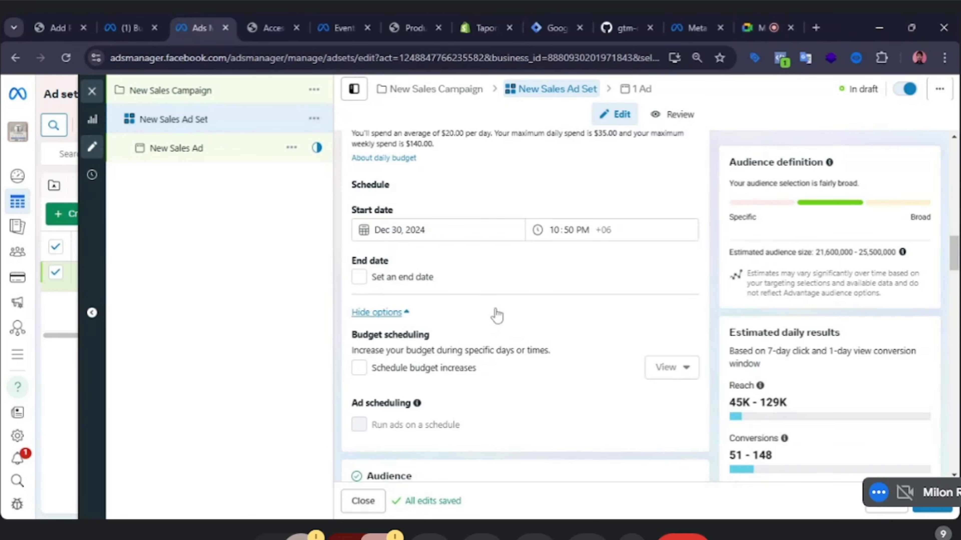
Review the original audience settings and the manual placement options in the ad set.
{"action": "scroll", "coordinate": [529, 315], "scroll_direction": "down", "scroll_amount": 2}
{"action": "scroll", "coordinate": [529, 315], "scroll_direction": "down", "scroll_amount": 14}
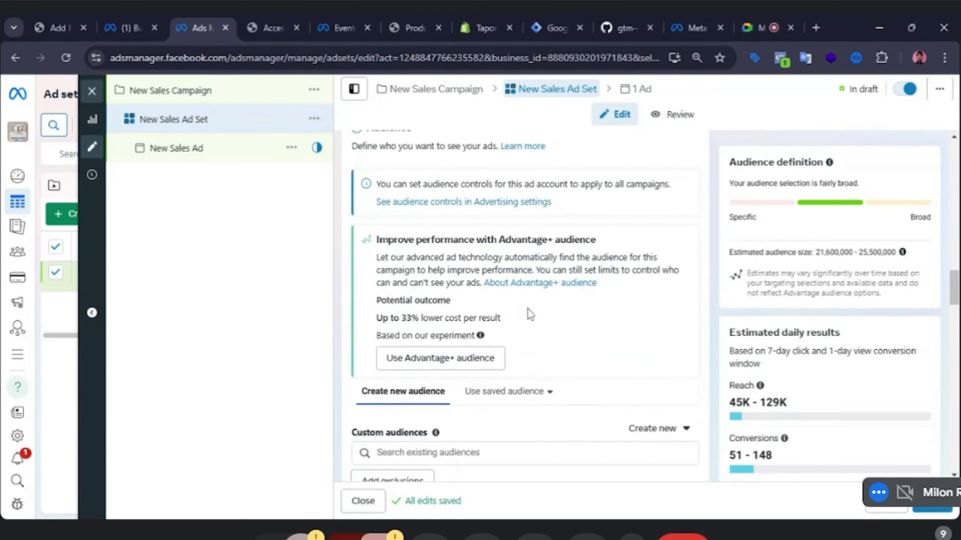
{"action": "scroll", "coordinate": [529, 315], "scroll_direction": "down", "scroll_amount": 15}
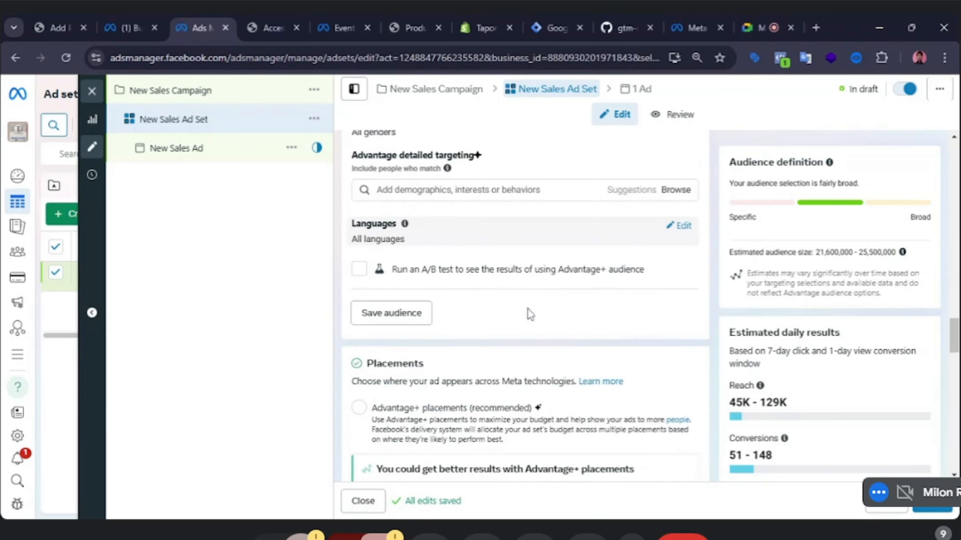
{"action": "scroll", "coordinate": [530, 314], "scroll_direction": "up", "scroll_amount": 7}
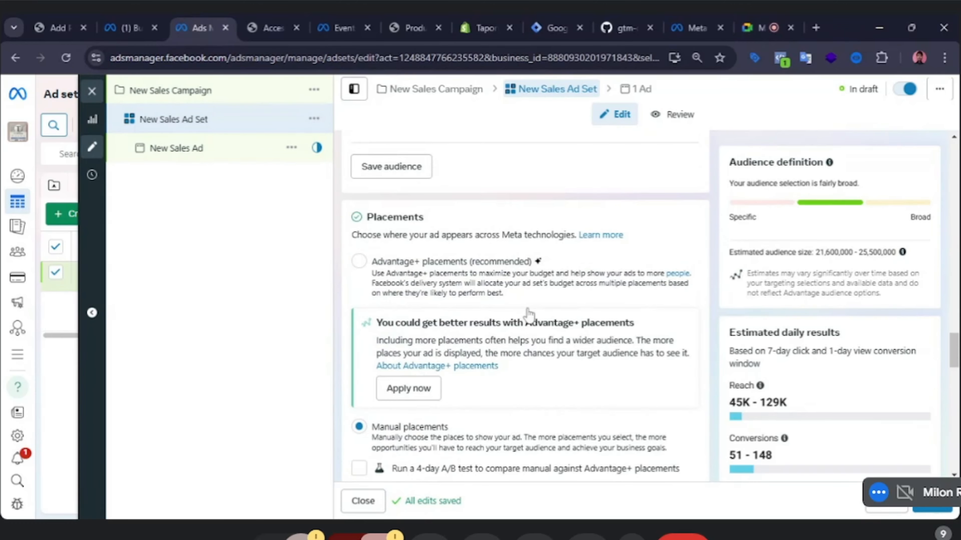
{"action": "scroll", "coordinate": [529, 315], "scroll_direction": "down", "scroll_amount": 1}
{"action": "scroll", "coordinate": [529, 314], "scroll_direction": "up", "scroll_amount": 5}
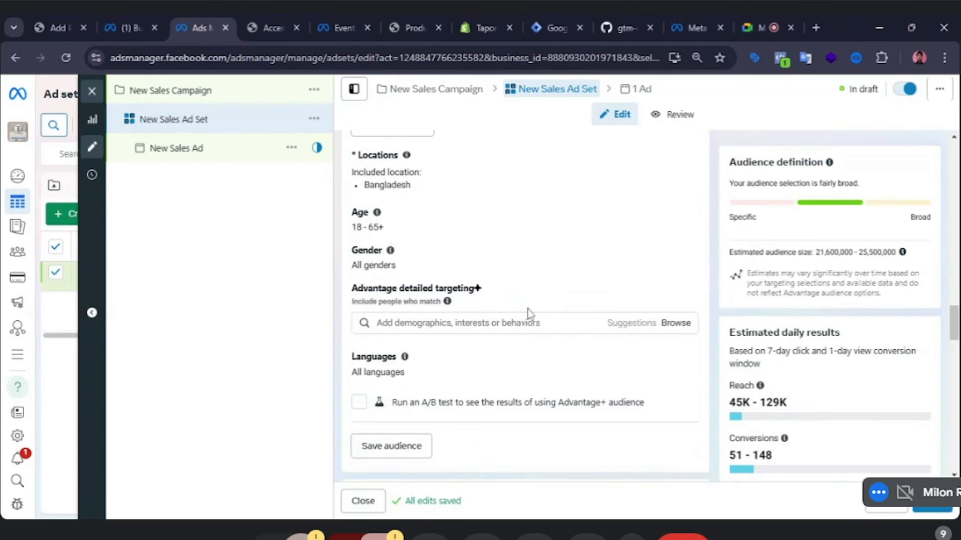
{"action": "scroll", "coordinate": [529, 314], "scroll_direction": "down", "scroll_amount": 9}
{"action": "scroll", "coordinate": [529, 314], "scroll_direction": "down", "scroll_amount": 9}
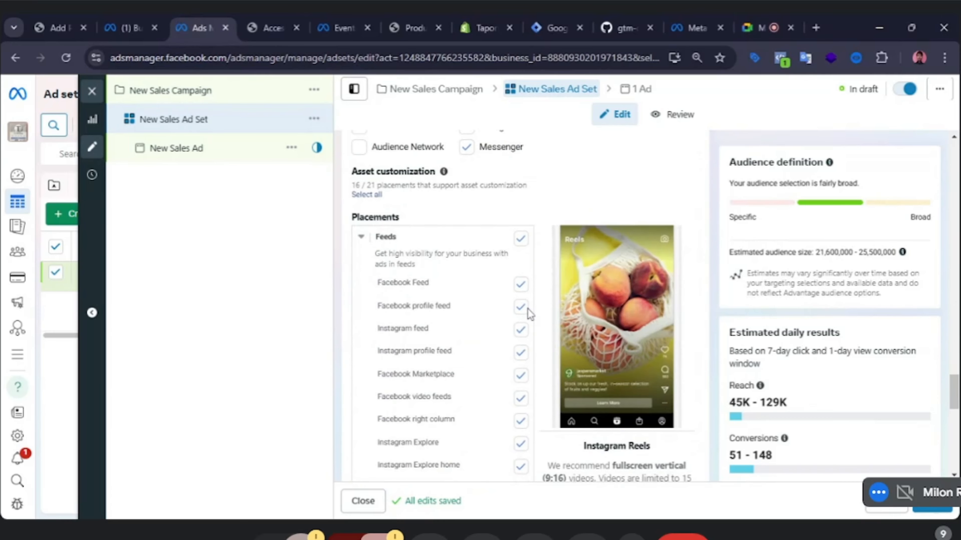
{"action": "scroll", "coordinate": [528, 310], "scroll_direction": "up", "scroll_amount": 9}
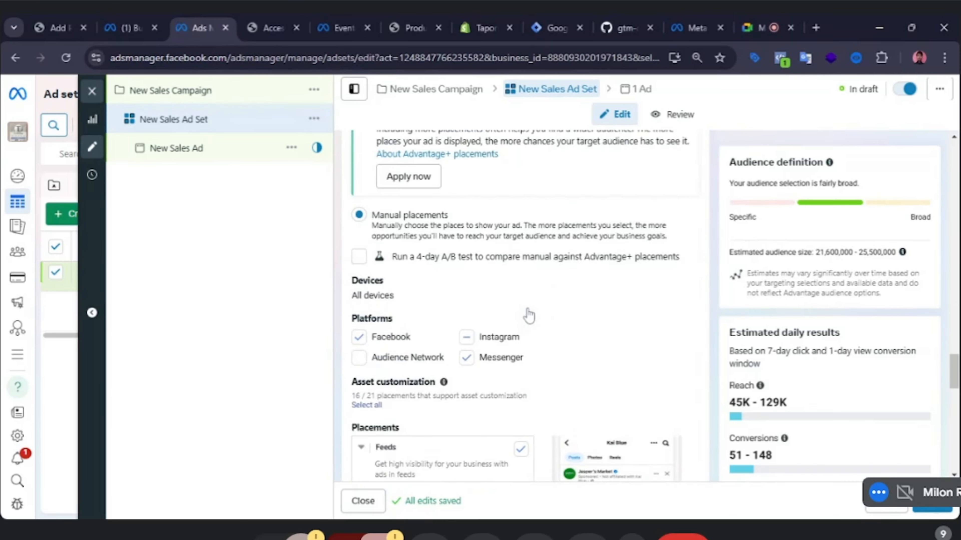
{"action": "scroll", "coordinate": [528, 309], "scroll_direction": "up", "scroll_amount": 5}
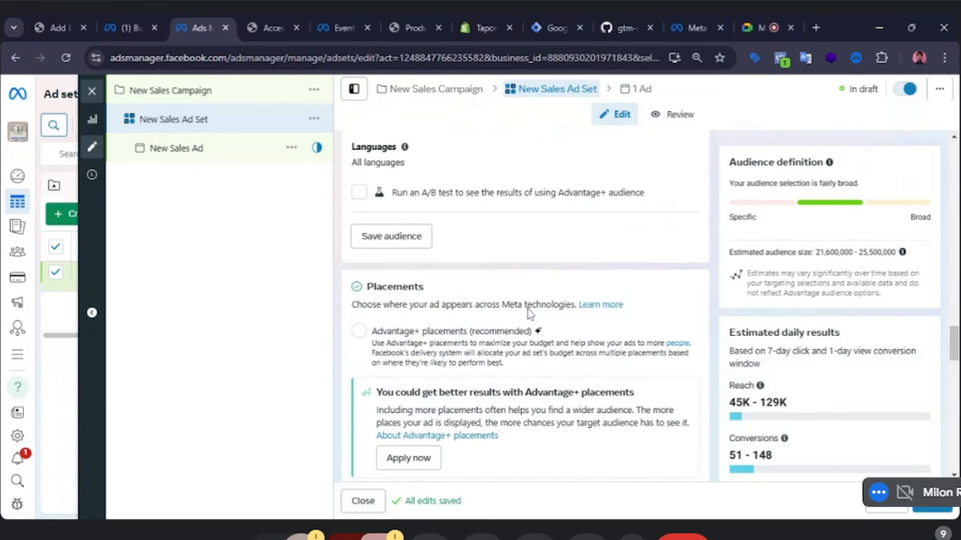
{"action": "scroll", "coordinate": [528, 310], "scroll_direction": "up", "scroll_amount": 6}
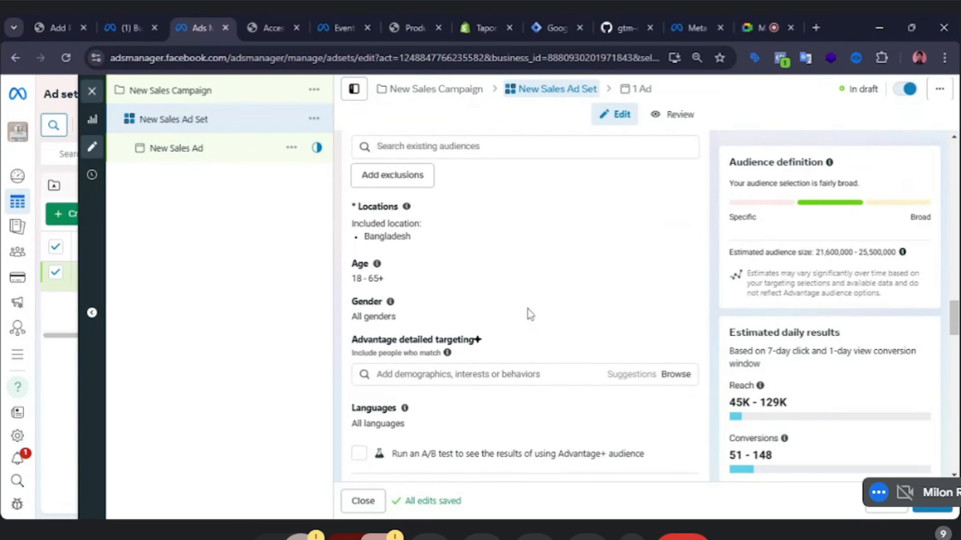
{"action": "scroll", "coordinate": [528, 309], "scroll_direction": "up", "scroll_amount": 5}
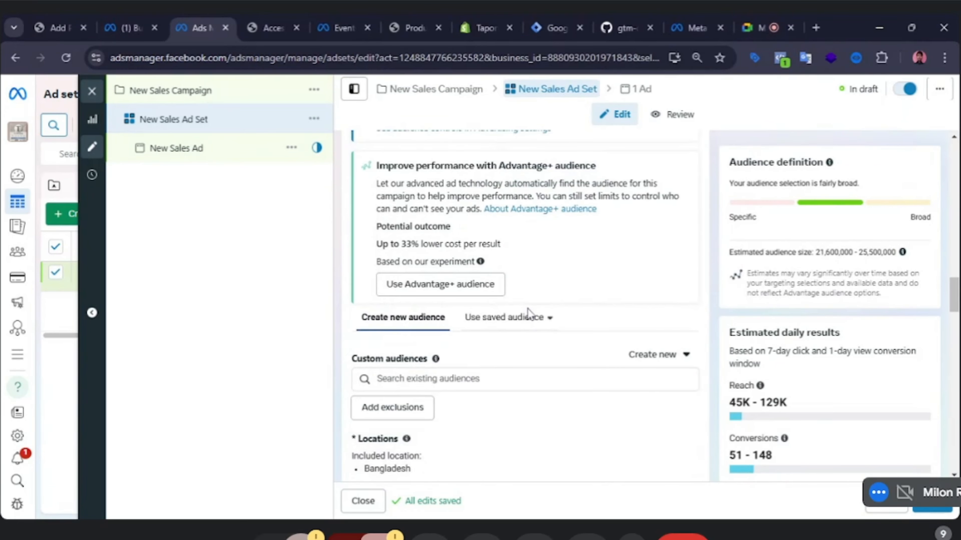
{"action": "scroll", "coordinate": [528, 315], "scroll_direction": "up", "scroll_amount": 6}
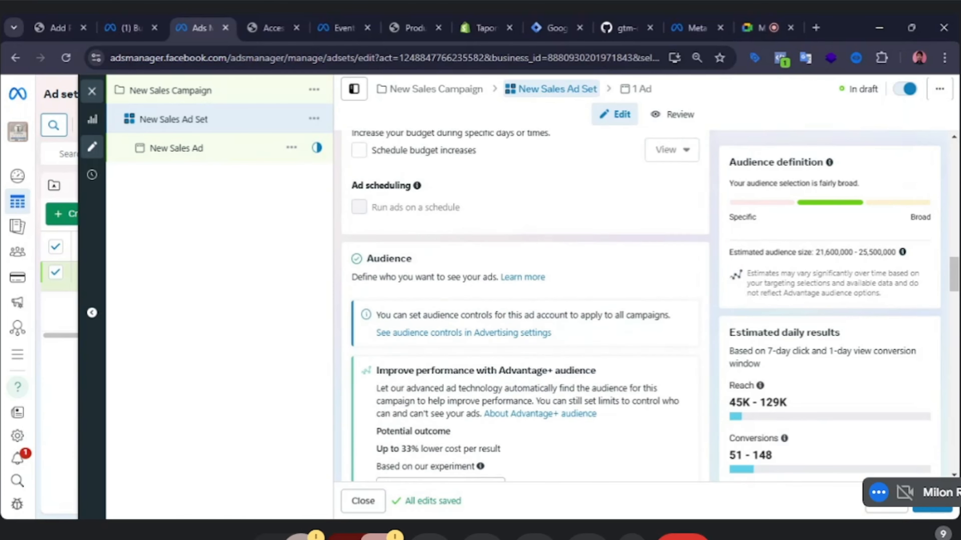
{"action": "scroll", "coordinate": [527, 309], "scroll_direction": "up", "scroll_amount": 2}
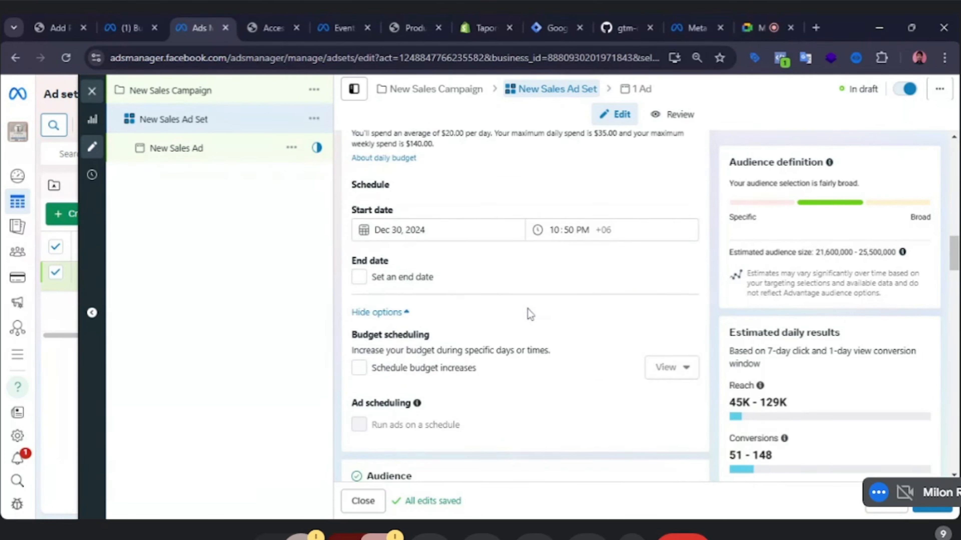
Switch the ad set's placements from manual to Advantage+ placements.
{"action": "scroll", "coordinate": [529, 315], "scroll_direction": "down", "scroll_amount": 8}
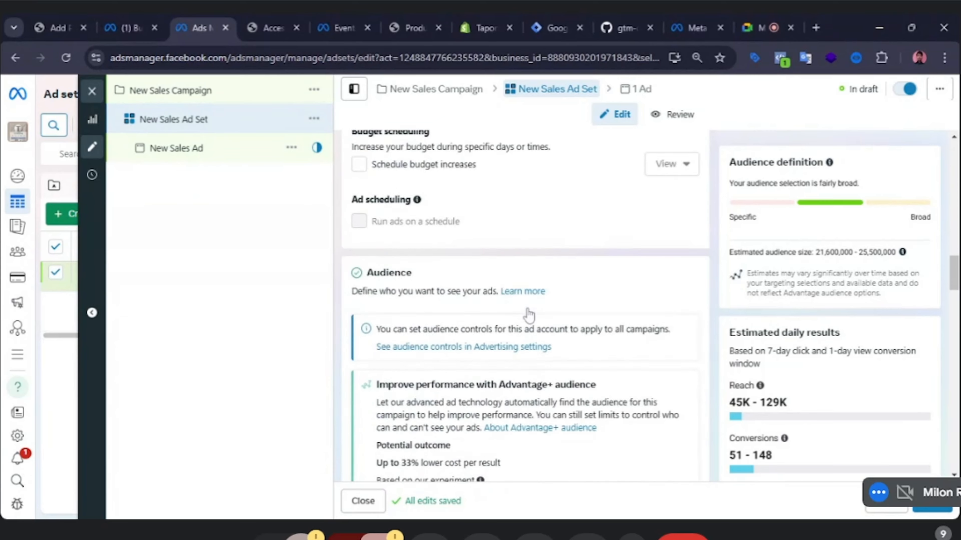
{"action": "scroll", "coordinate": [528, 315], "scroll_direction": "down", "scroll_amount": 2}
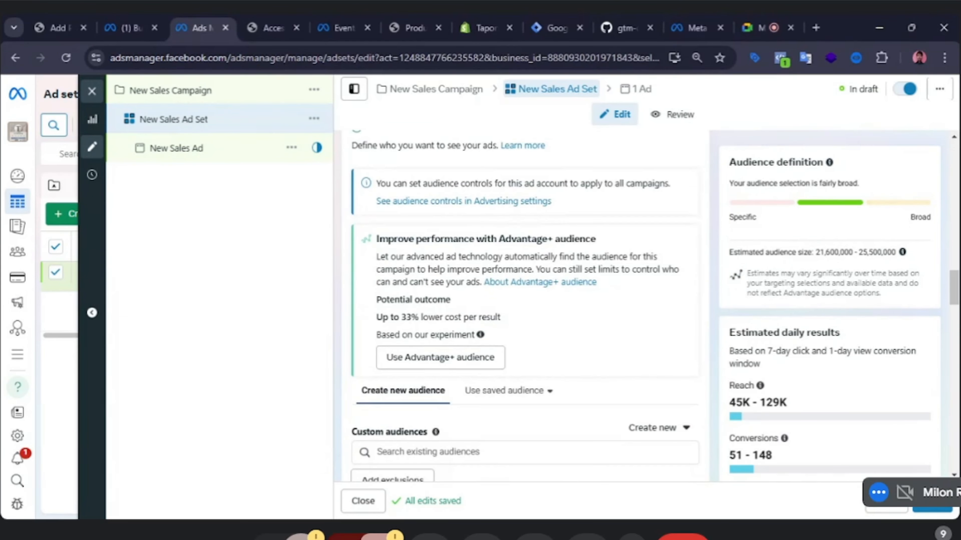
{"action": "scroll", "coordinate": [586, 335], "scroll_direction": "down", "scroll_amount": 6}
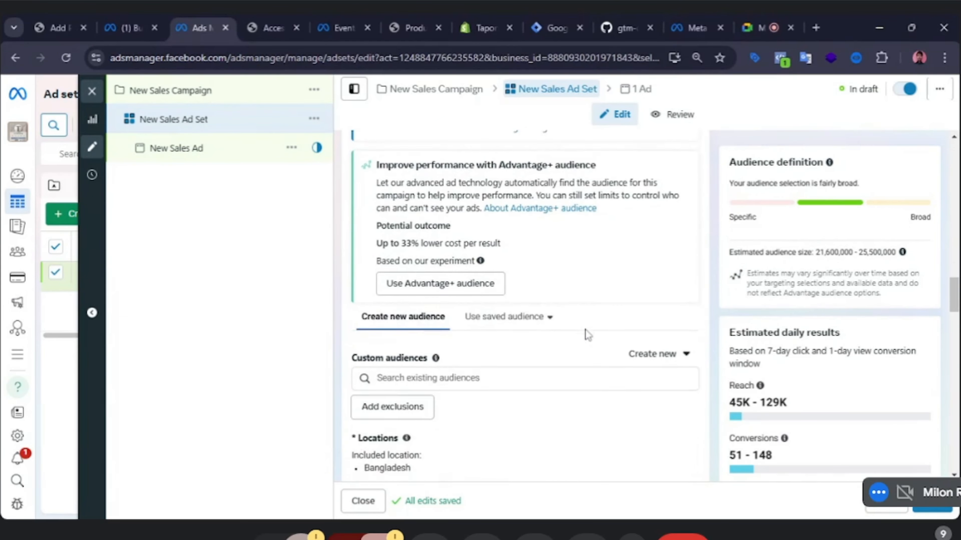
{"action": "scroll", "coordinate": [586, 334], "scroll_direction": "down", "scroll_amount": 6}
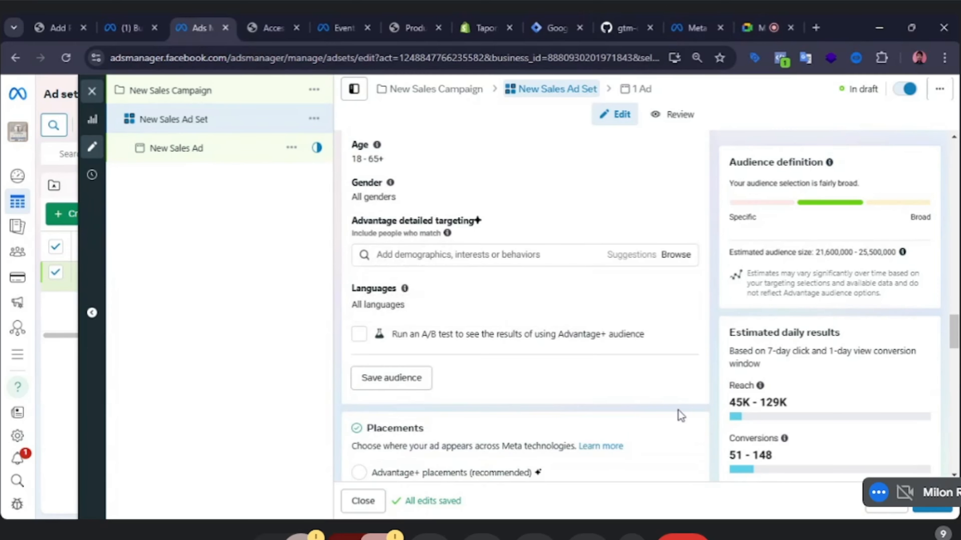
{"action": "scroll", "coordinate": [521, 377], "scroll_direction": "down", "scroll_amount": 4}
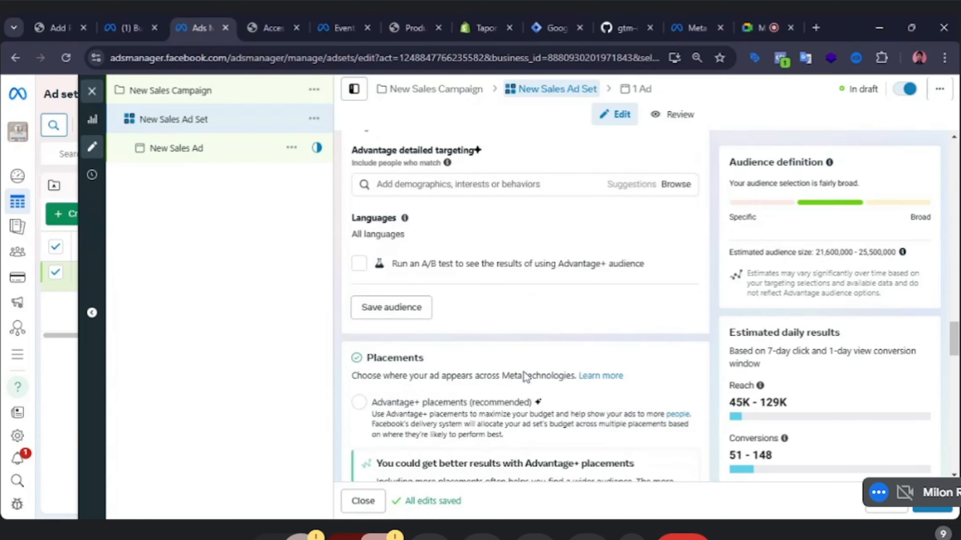
{"action": "scroll", "coordinate": [444, 367], "scroll_direction": "down", "scroll_amount": 2}
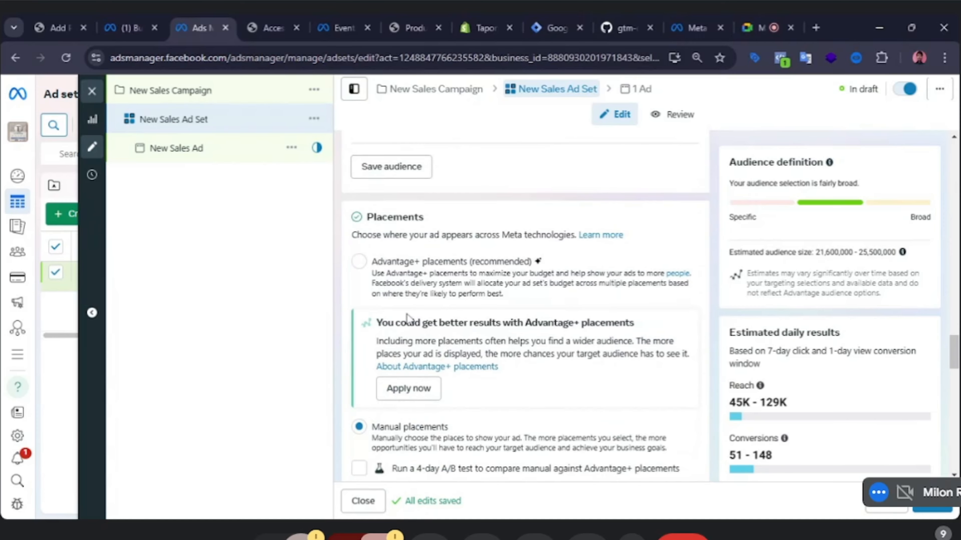
{"action": "left_click", "coordinate": [359, 264]}
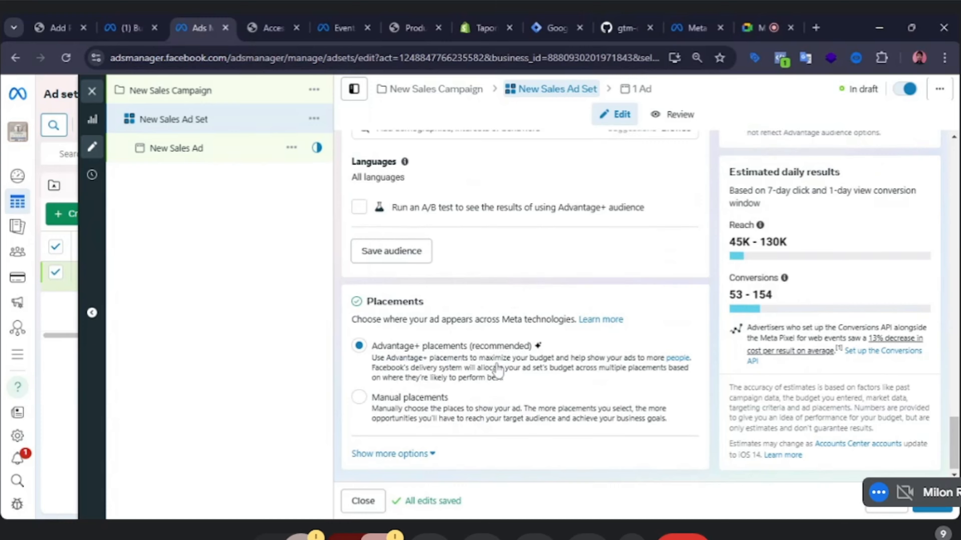
Open the saved audiences list to preview the available saved audiences without choosing one.
{"action": "scroll", "coordinate": [497, 371], "scroll_direction": "up", "scroll_amount": 5}
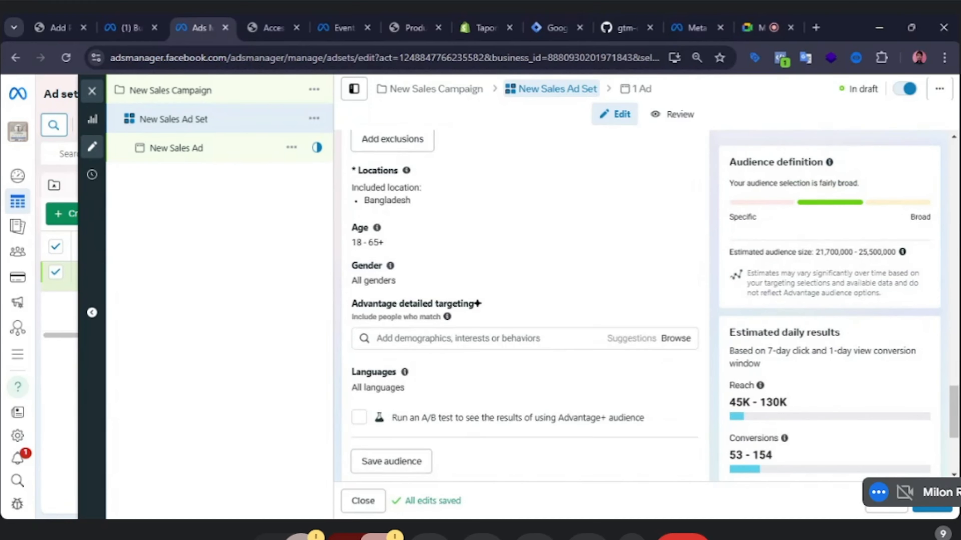
{"action": "scroll", "coordinate": [532, 324], "scroll_direction": "up", "scroll_amount": 7}
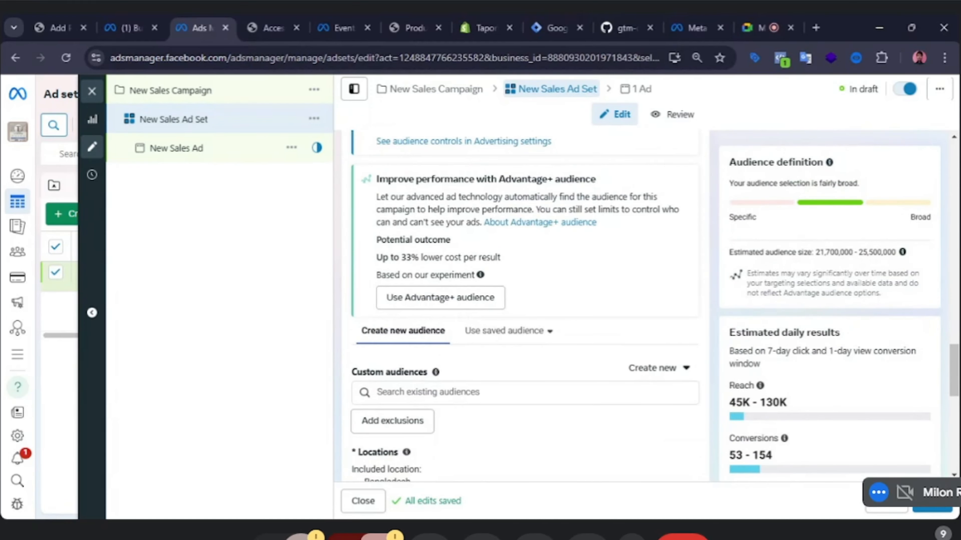
{"action": "left_click", "coordinate": [479, 388]}
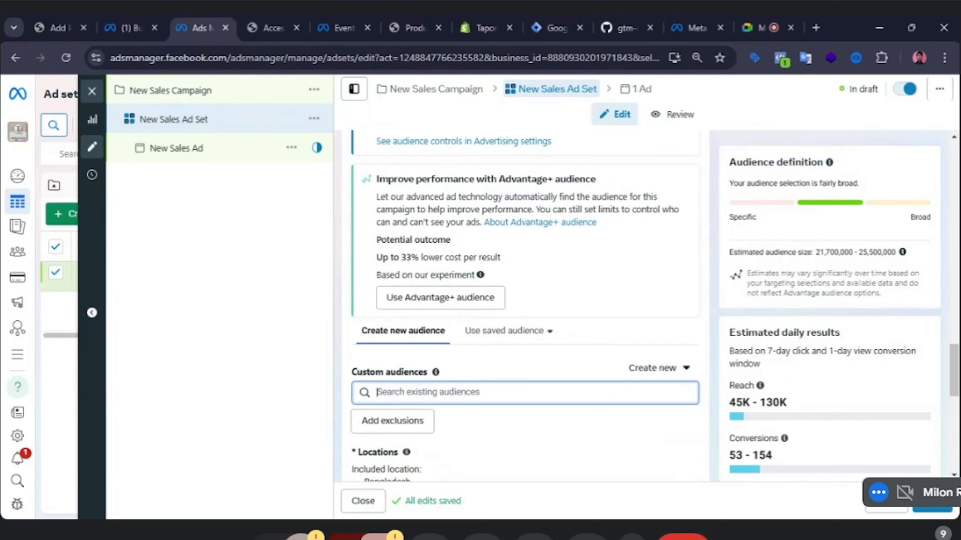
{"action": "left_click", "coordinate": [301, 341]}
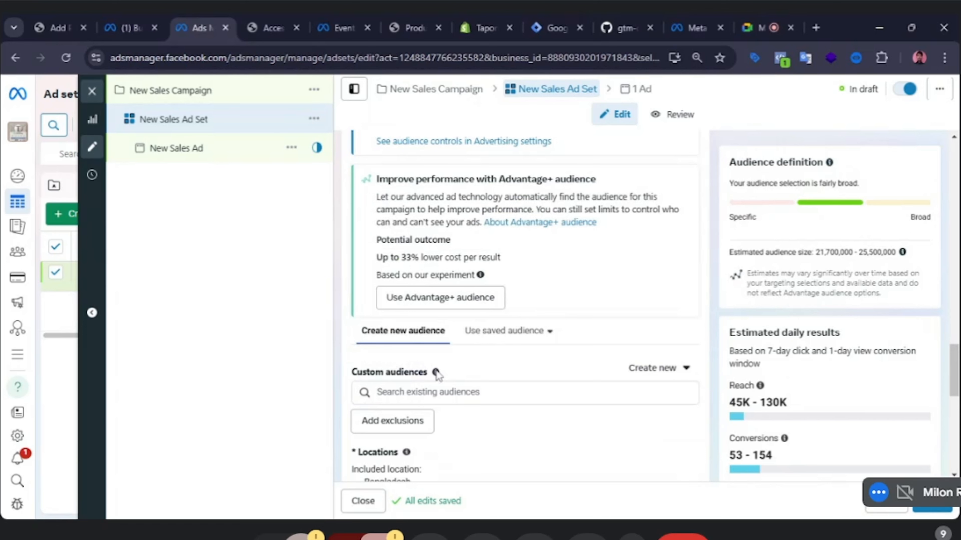
{"action": "mouse_move", "coordinate": [436, 372]}
{"action": "left_click", "coordinate": [548, 333]}
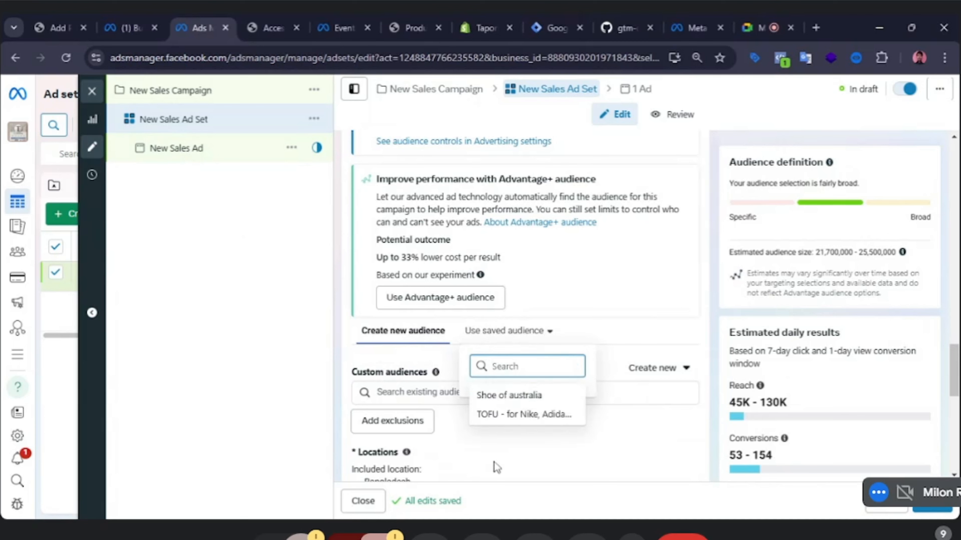
{"action": "mouse_move", "coordinate": [523, 421]}
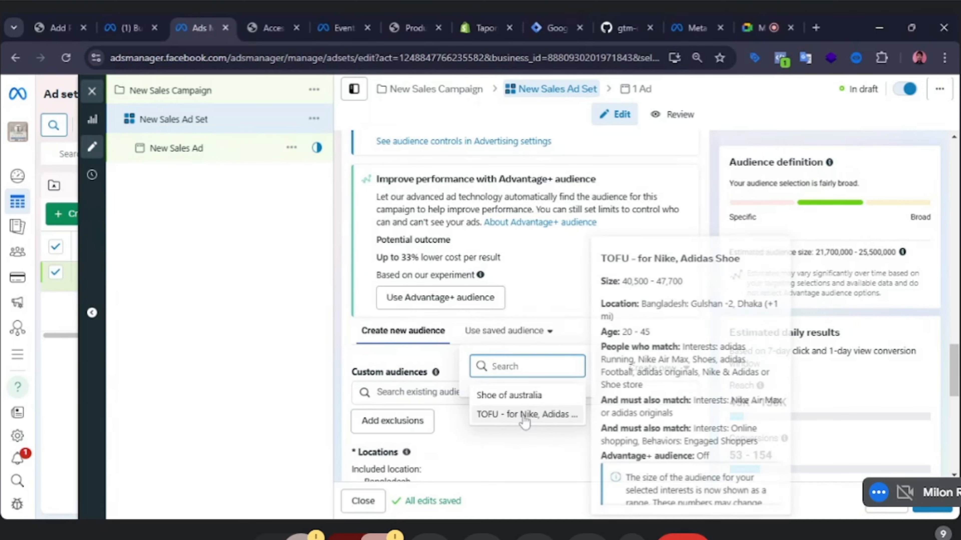
{"action": "left_click", "coordinate": [449, 394]}
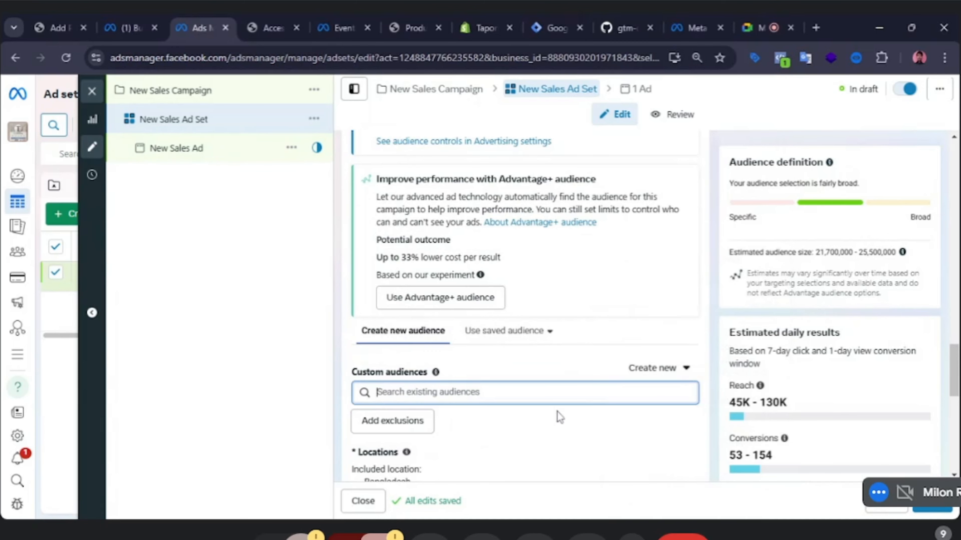
Add the All website visitors custom audience to the ad set's custom audiences.
{"action": "mouse_move", "coordinate": [436, 344]}
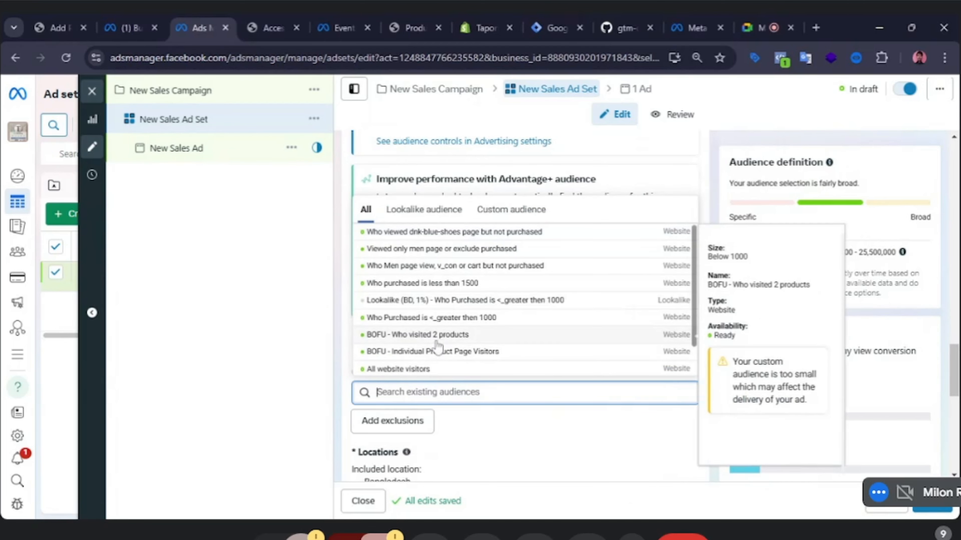
{"action": "left_click", "coordinate": [326, 286]}
{"action": "scroll", "coordinate": [469, 416], "scroll_direction": "down", "scroll_amount": 2}
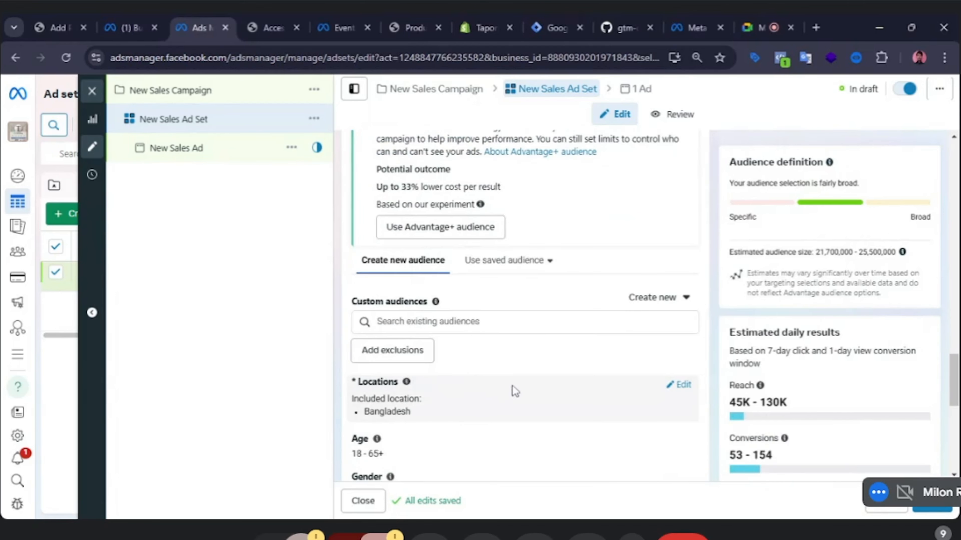
{"action": "left_click", "coordinate": [515, 322]}
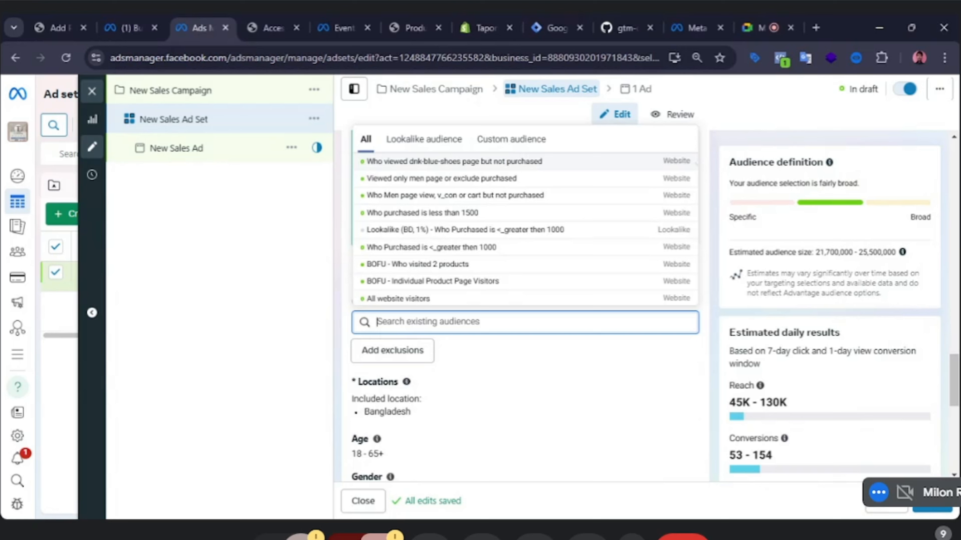
{"action": "mouse_move", "coordinate": [456, 301]}
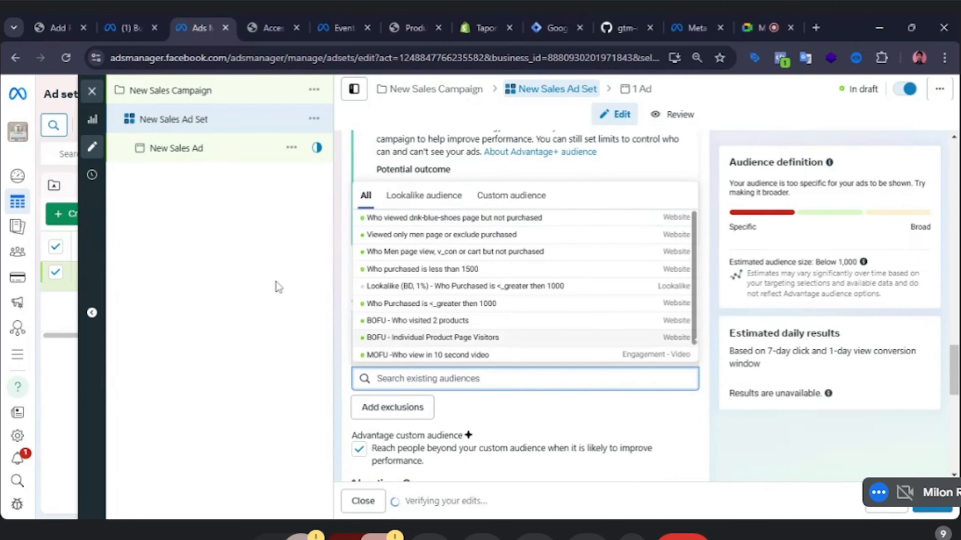
{"action": "left_click", "coordinate": [265, 248]}
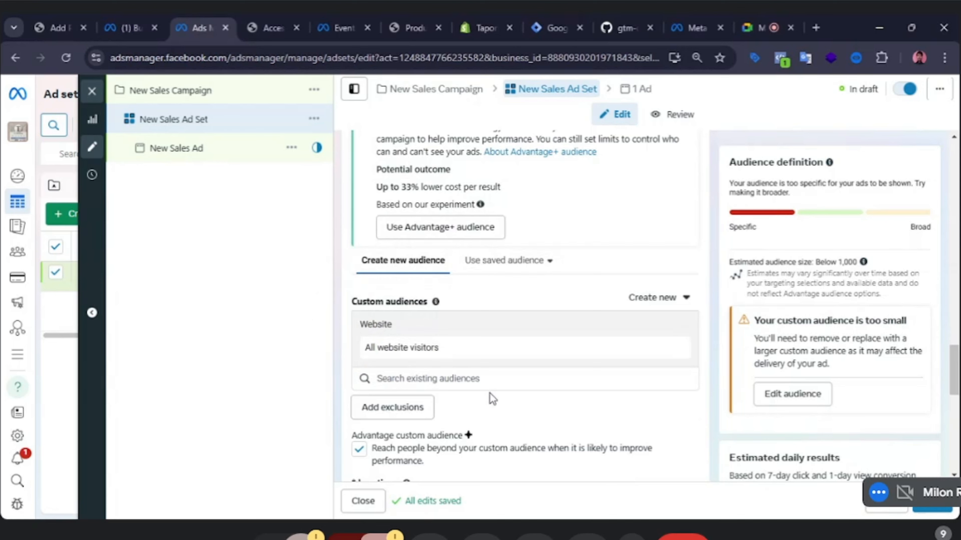
{"action": "left_click", "coordinate": [460, 379]}
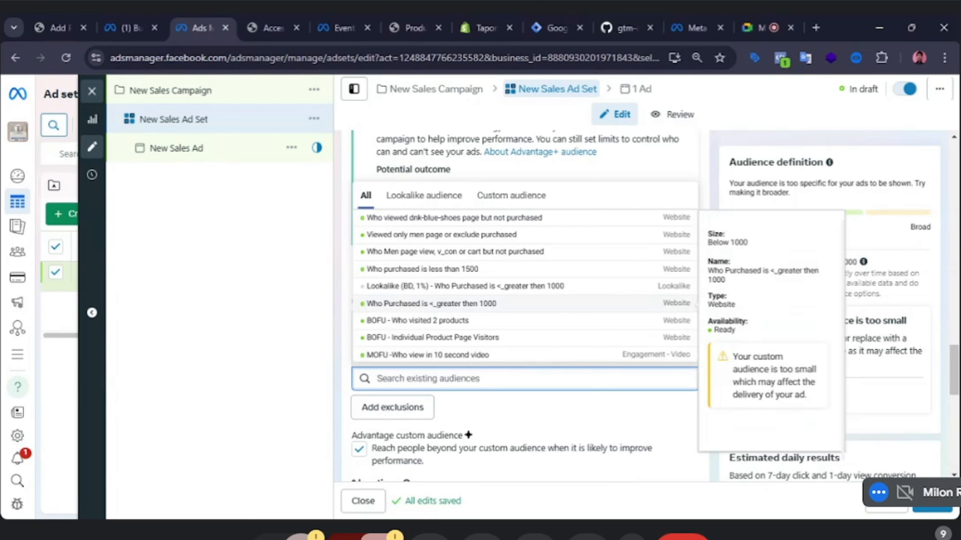
{"action": "left_click", "coordinate": [326, 284]}
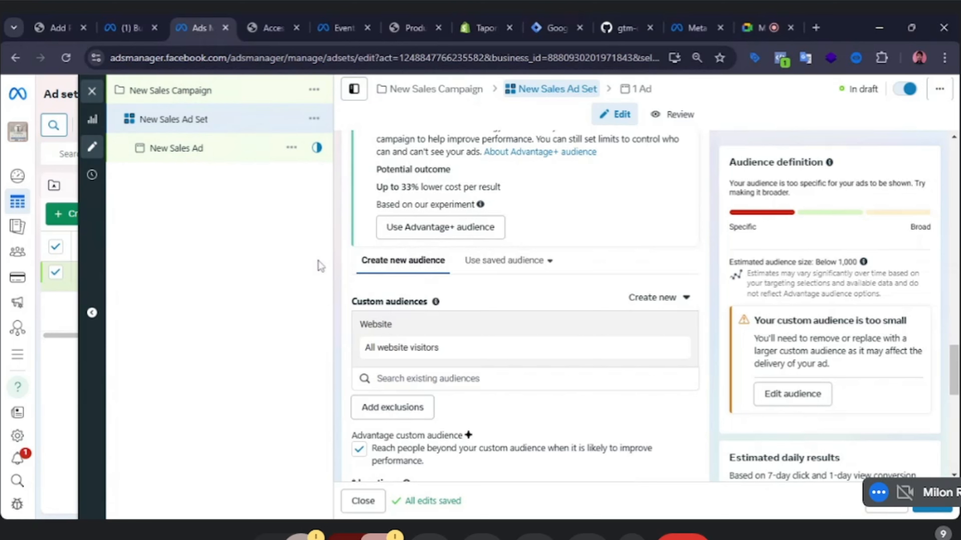
{"action": "scroll", "coordinate": [513, 401], "scroll_direction": "down", "scroll_amount": 4}
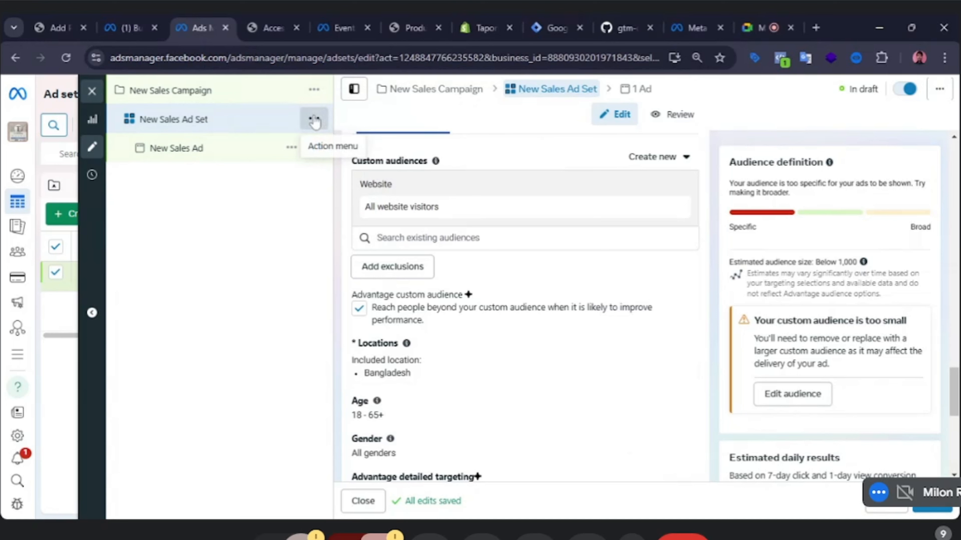
Create a new ad set in New Sales Campaign.
{"action": "left_click", "coordinate": [314, 120]}
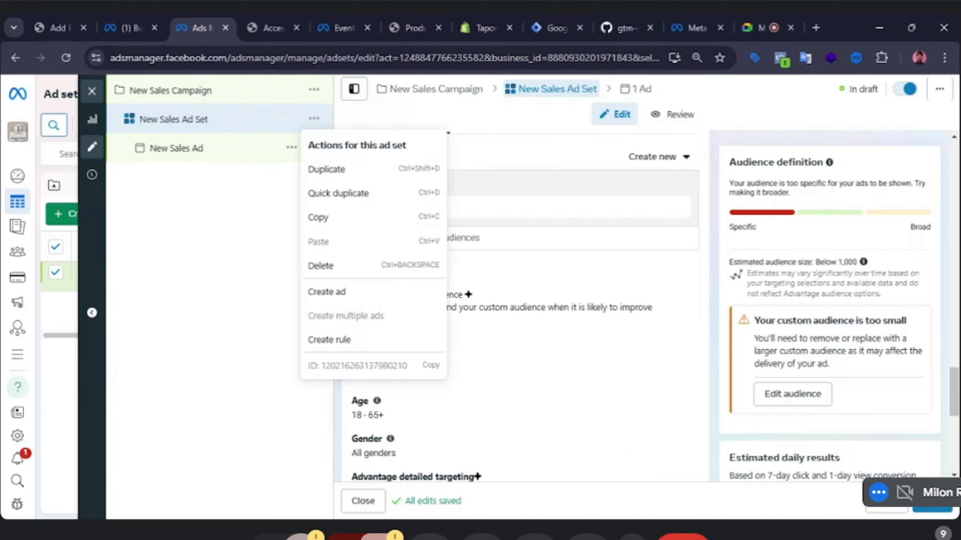
{"action": "left_click", "coordinate": [227, 157]}
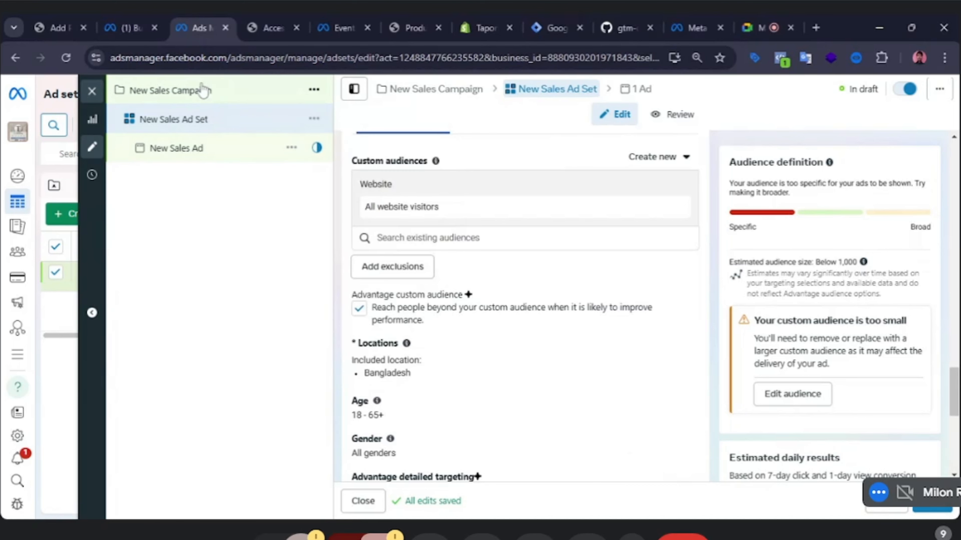
{"action": "left_click", "coordinate": [206, 90]}
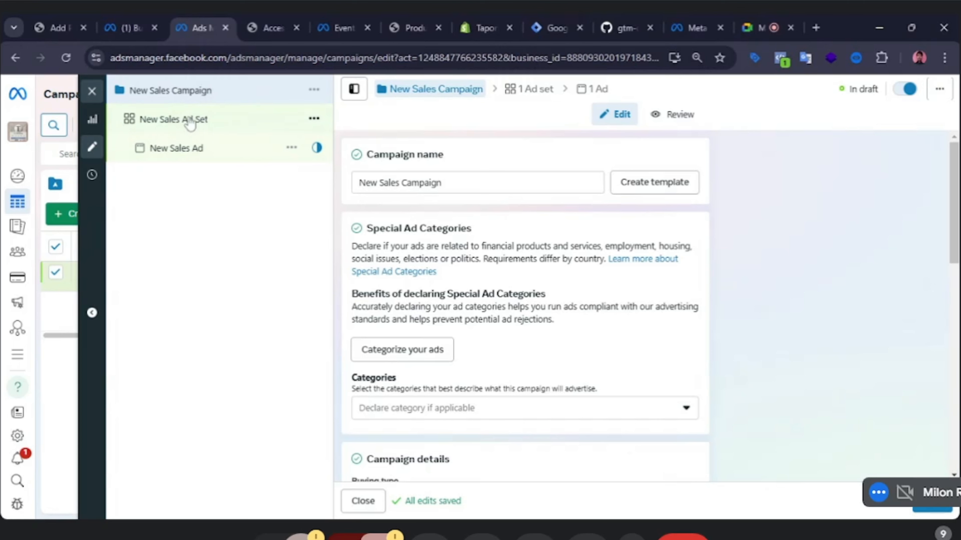
{"action": "left_click", "coordinate": [317, 129]}
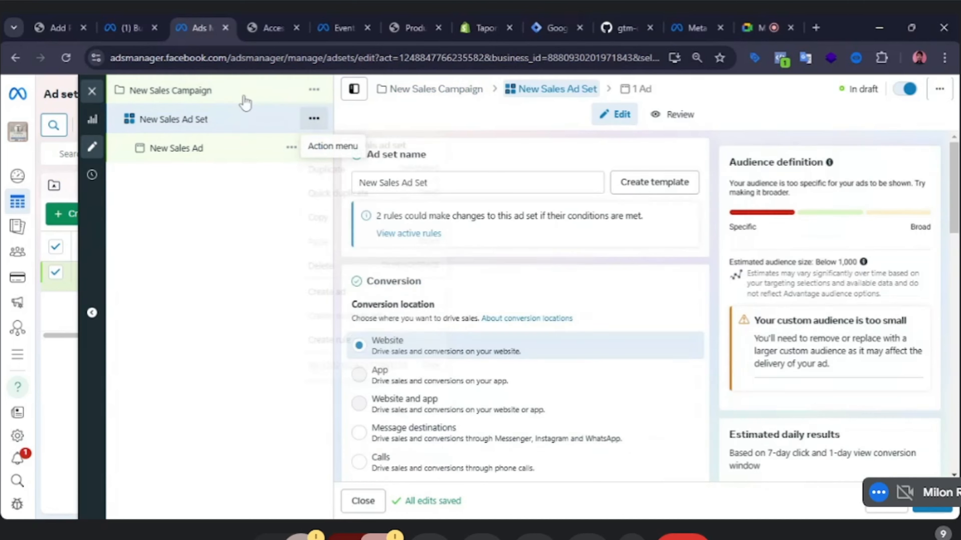
{"action": "left_click", "coordinate": [293, 97]}
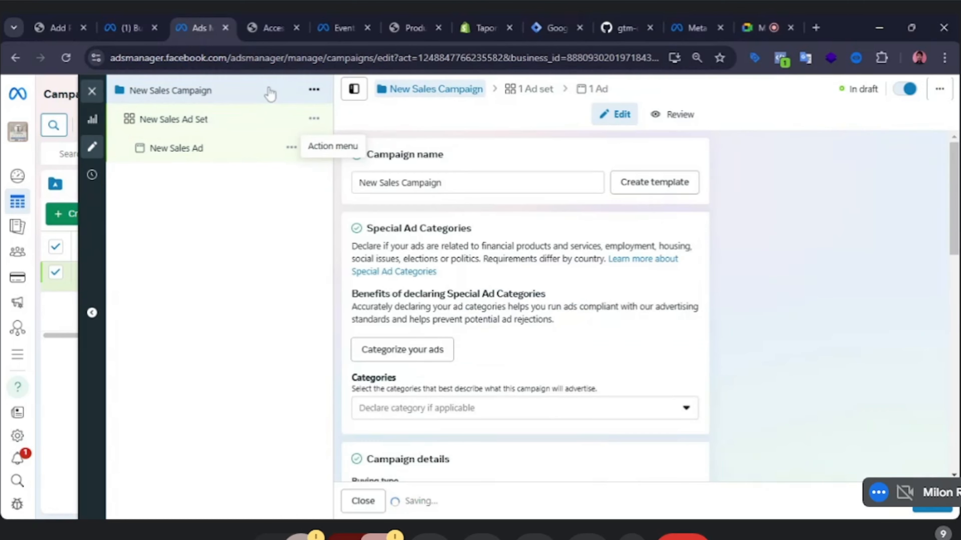
{"action": "left_click", "coordinate": [313, 90]}
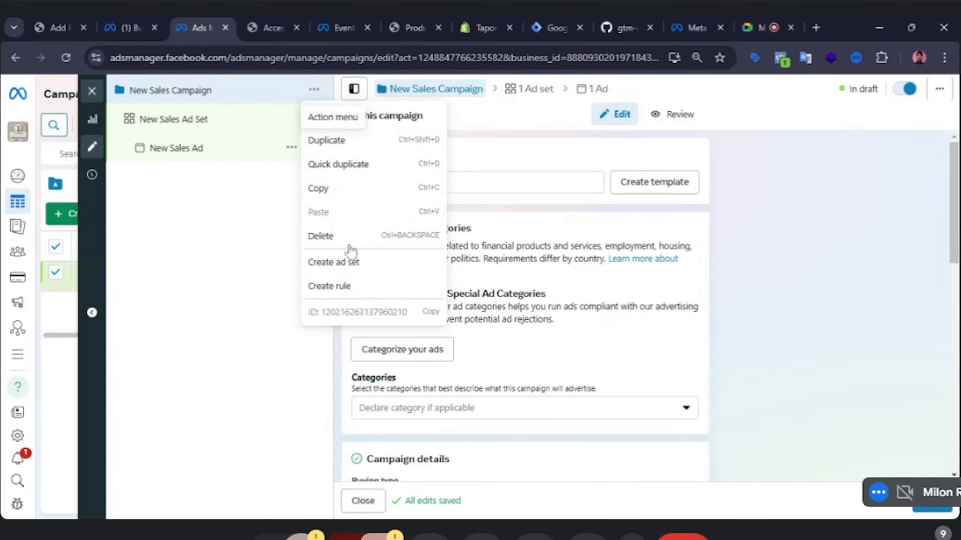
{"action": "left_click", "coordinate": [333, 262]}
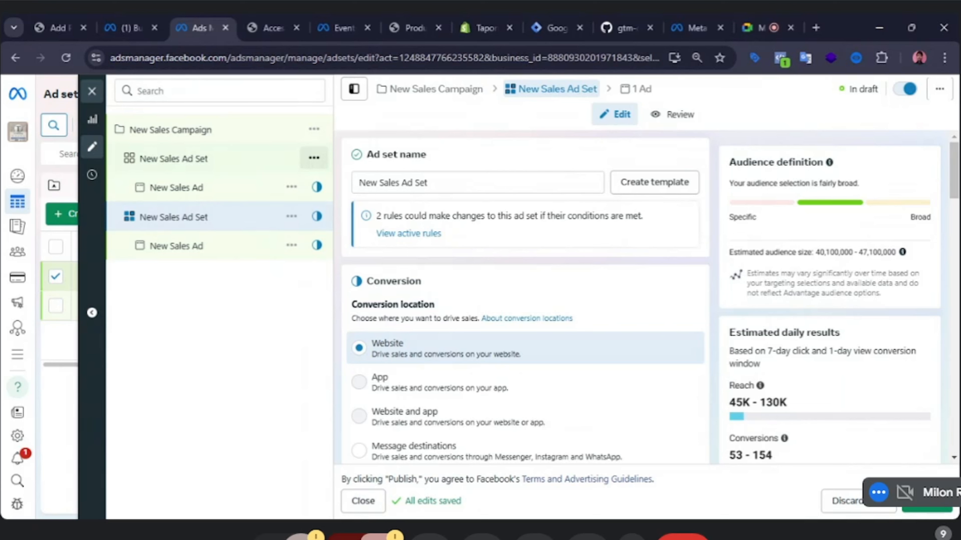
Rename the new ad set as t.
{"action": "left_click", "coordinate": [292, 216]}
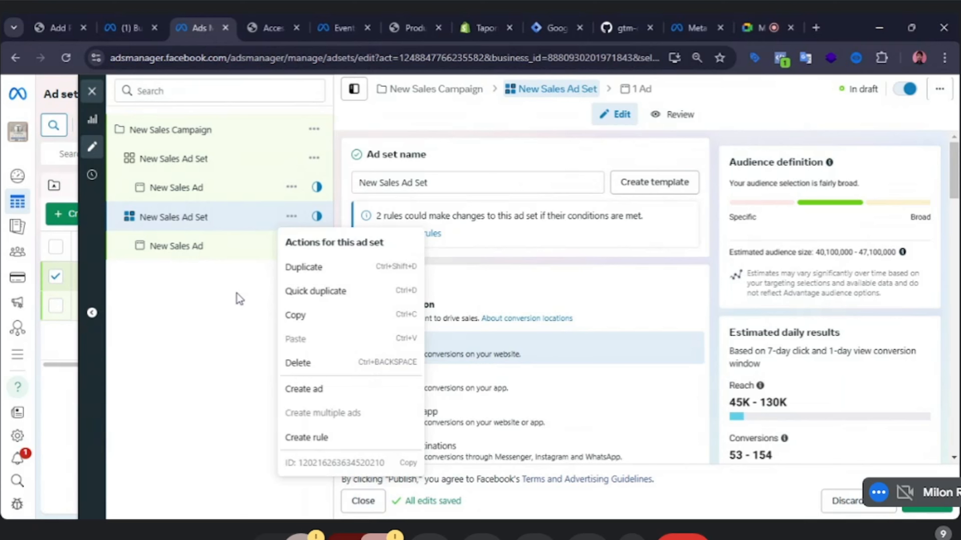
{"action": "left_click", "coordinate": [216, 282]}
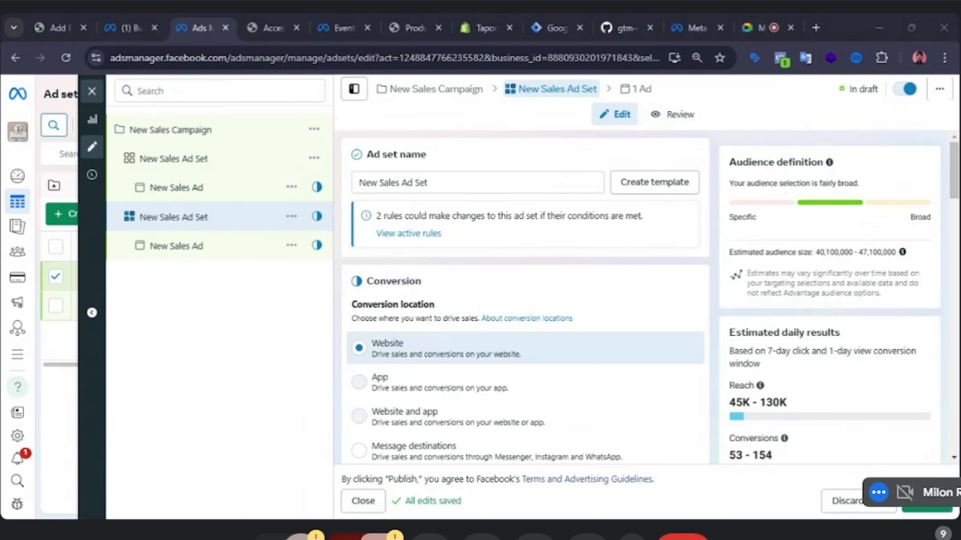
{"action": "left_click", "coordinate": [592, 184]}
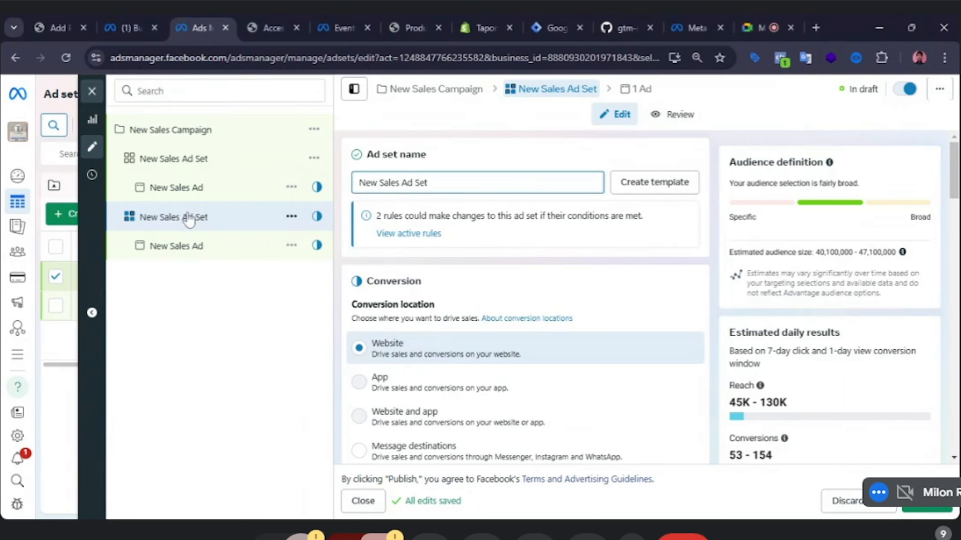
{"action": "left_click_drag", "start_coordinate": [465, 183], "coordinate": [221, 189]}
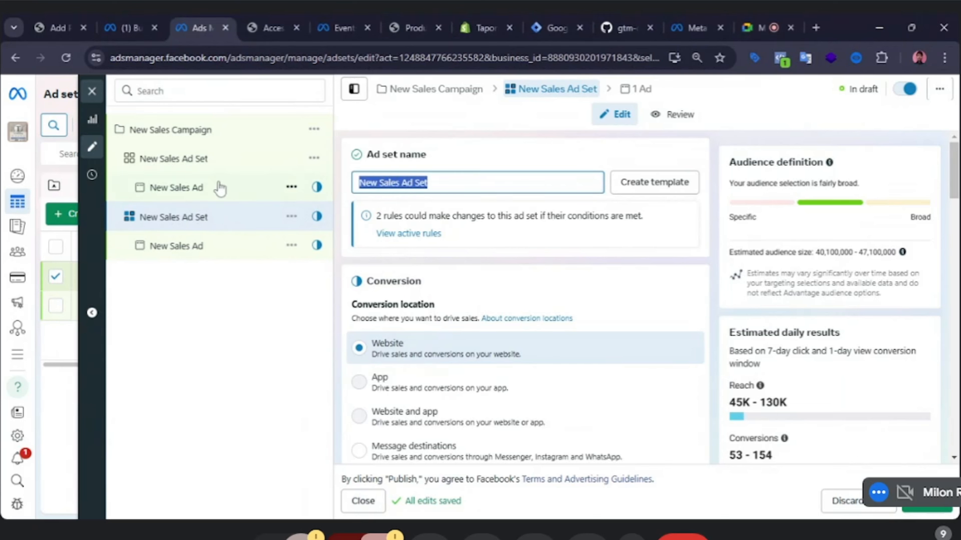
{"action": "key", "text": "BackSpace"}
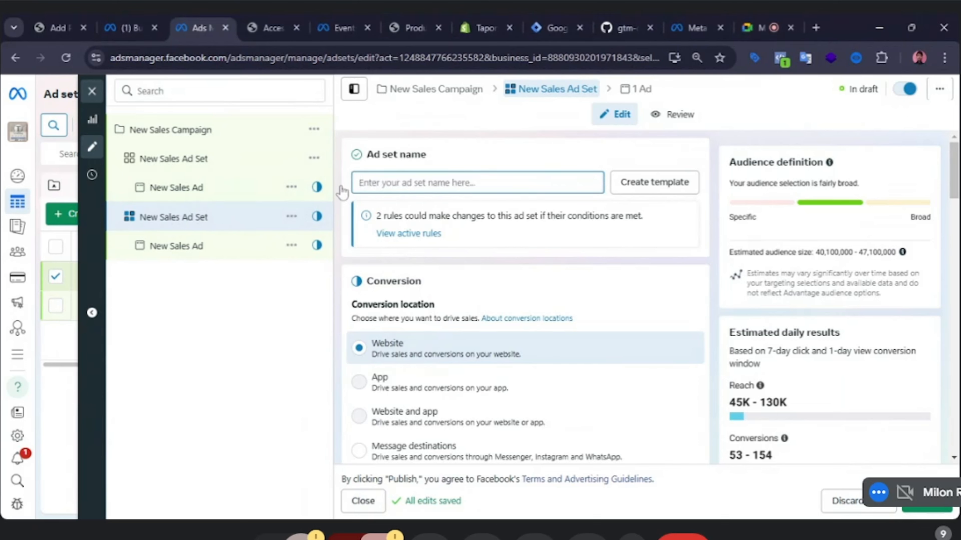
{"action": "type", "text": "t"}
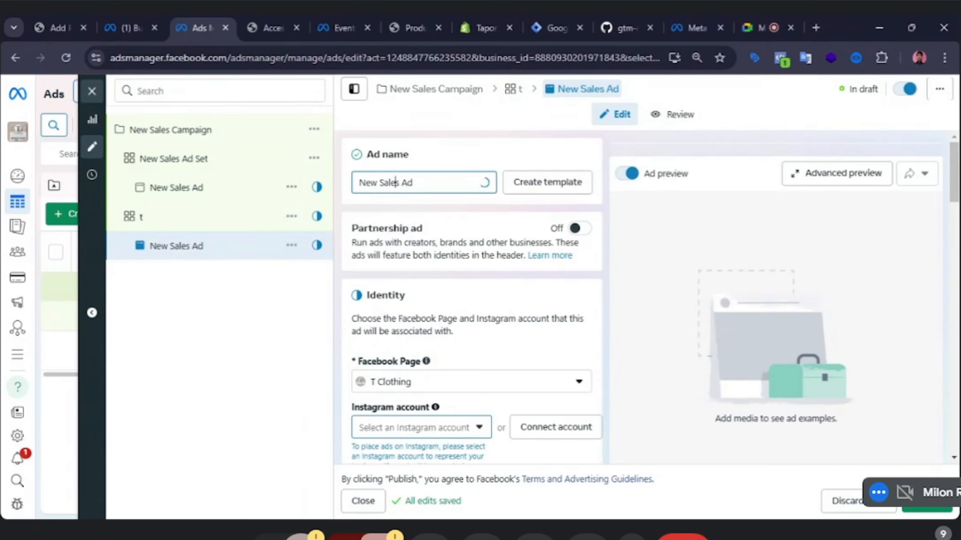
Rename the new ad set's ad as ta.
{"action": "double_click", "coordinate": [407, 182]}
{"action": "triple_click", "coordinate": [406, 182]}
{"action": "type", "text": "ta"}
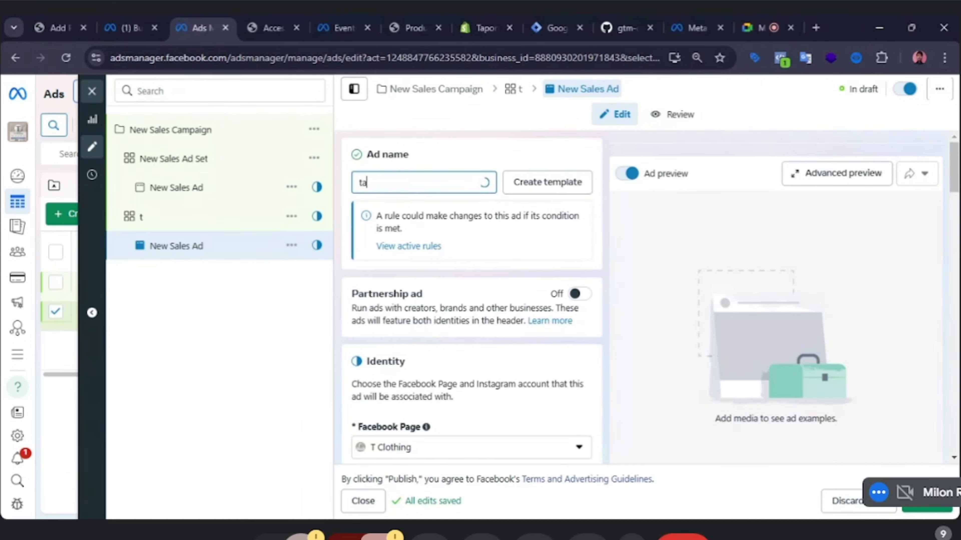
{"action": "key", "text": "Return"}
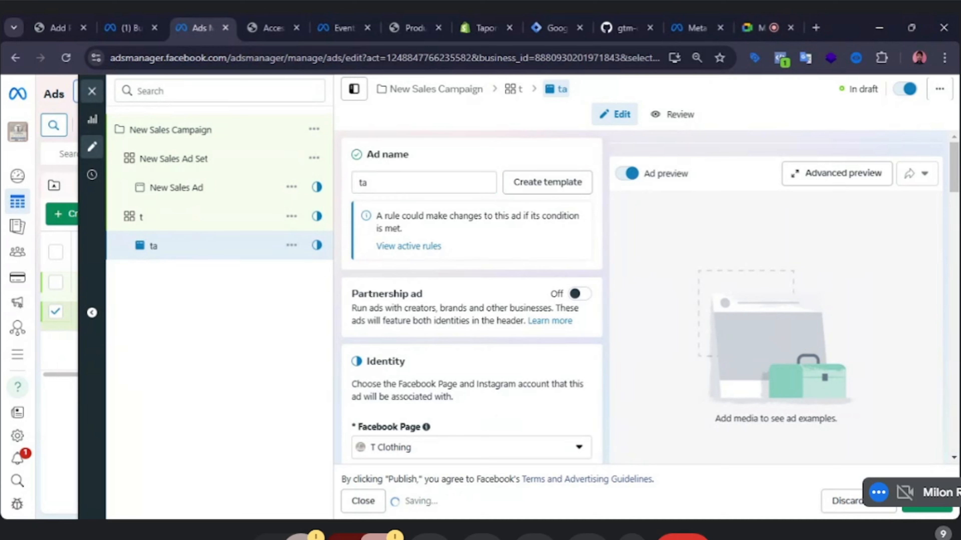
Create an additional ad in ad set t.
{"action": "left_click", "coordinate": [217, 218]}
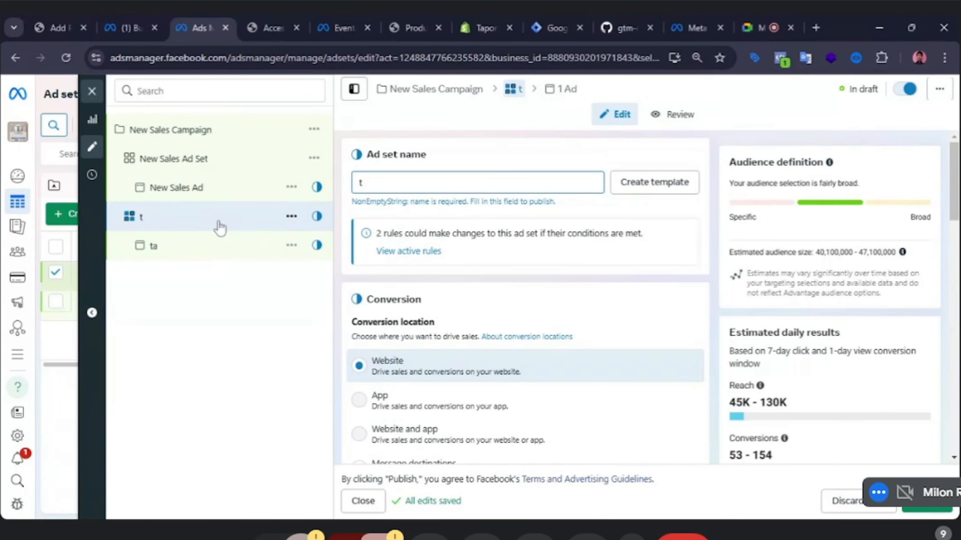
{"action": "left_click", "coordinate": [290, 217]}
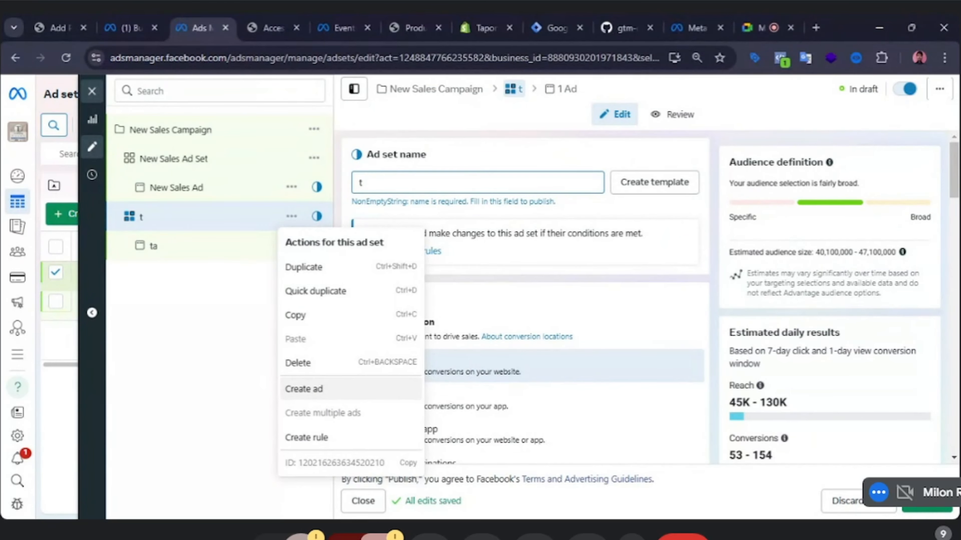
{"action": "left_click", "coordinate": [317, 391]}
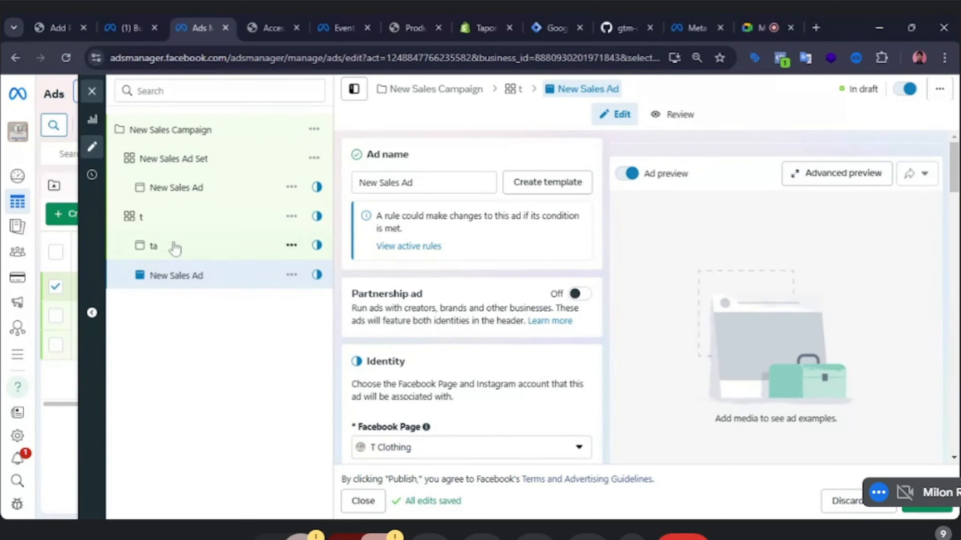
Delete the newly created ad from ad set t.
{"action": "left_click", "coordinate": [291, 275]}
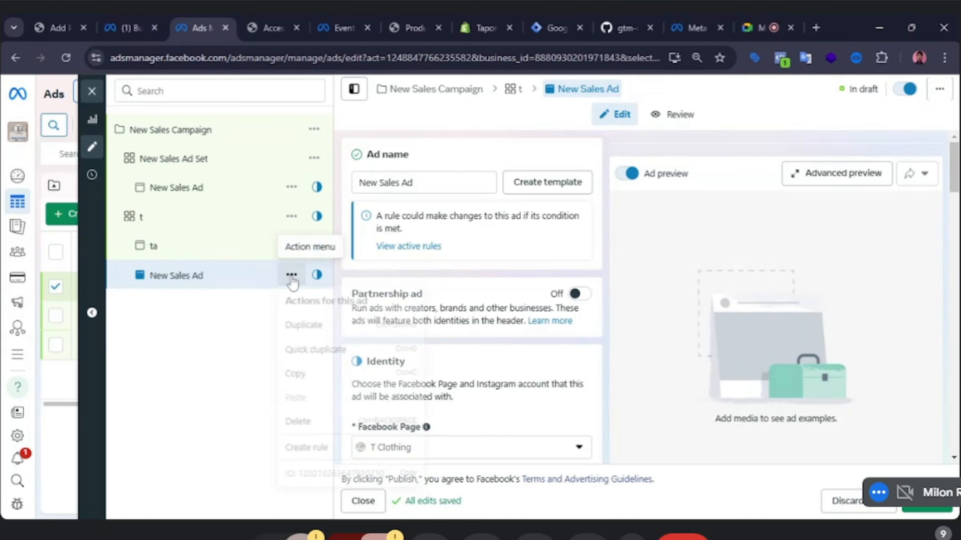
{"action": "left_click", "coordinate": [315, 422]}
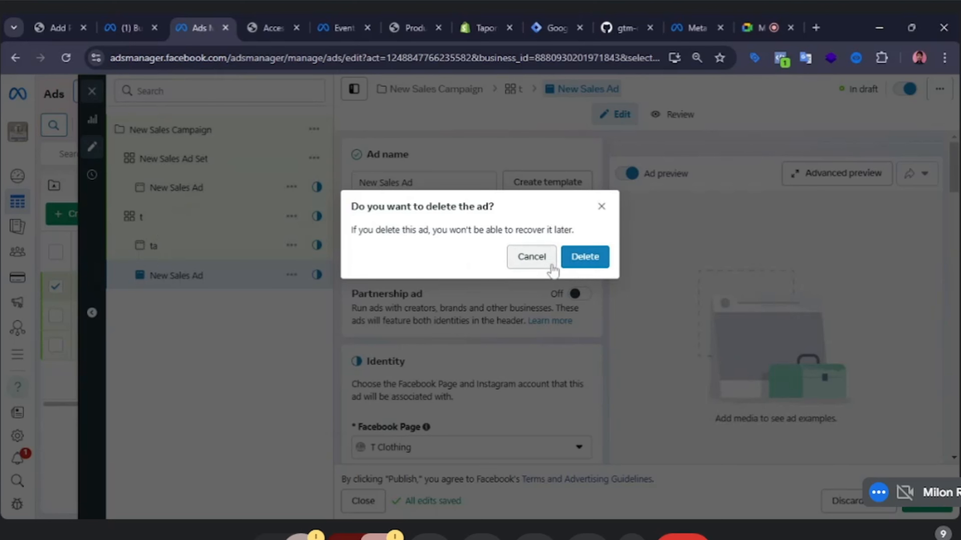
{"action": "left_click", "coordinate": [591, 263]}
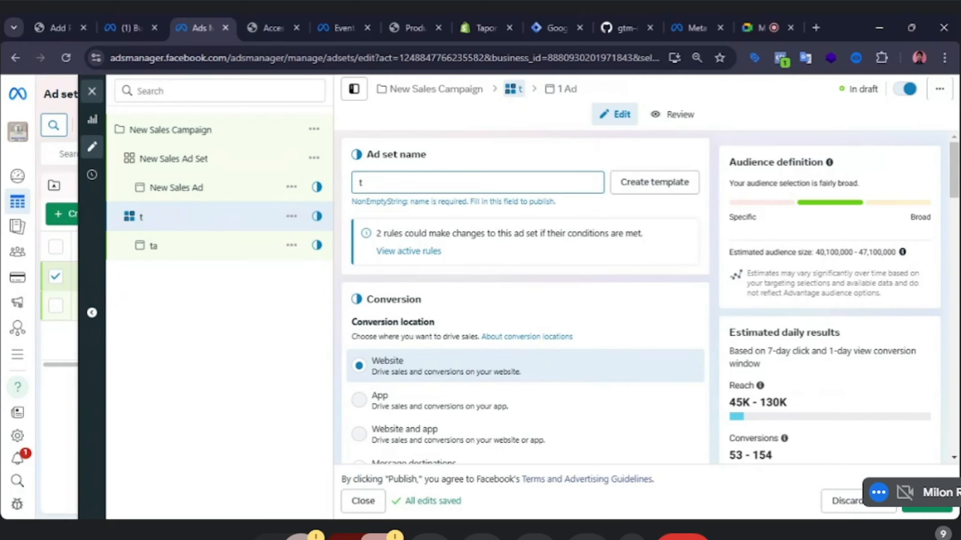
Create another ad set in New Sales Campaign.
{"action": "left_click", "coordinate": [218, 138]}
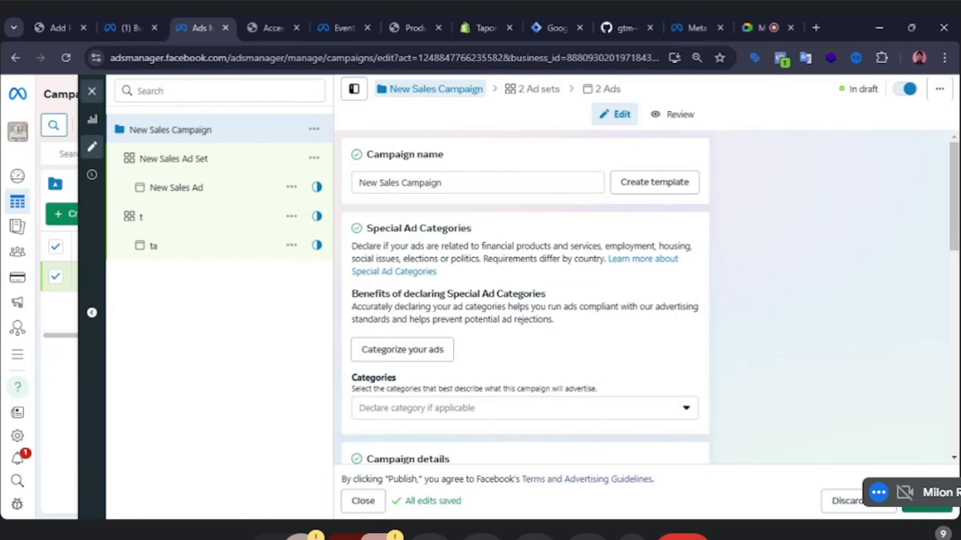
{"action": "mouse_move", "coordinate": [39, 330]}
{"action": "left_click", "coordinate": [314, 129]}
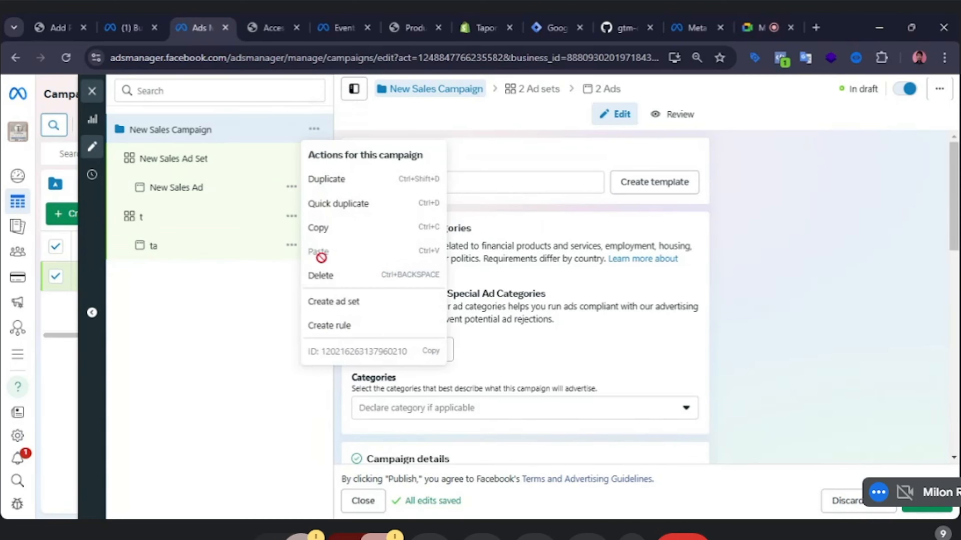
{"action": "left_click", "coordinate": [370, 299]}
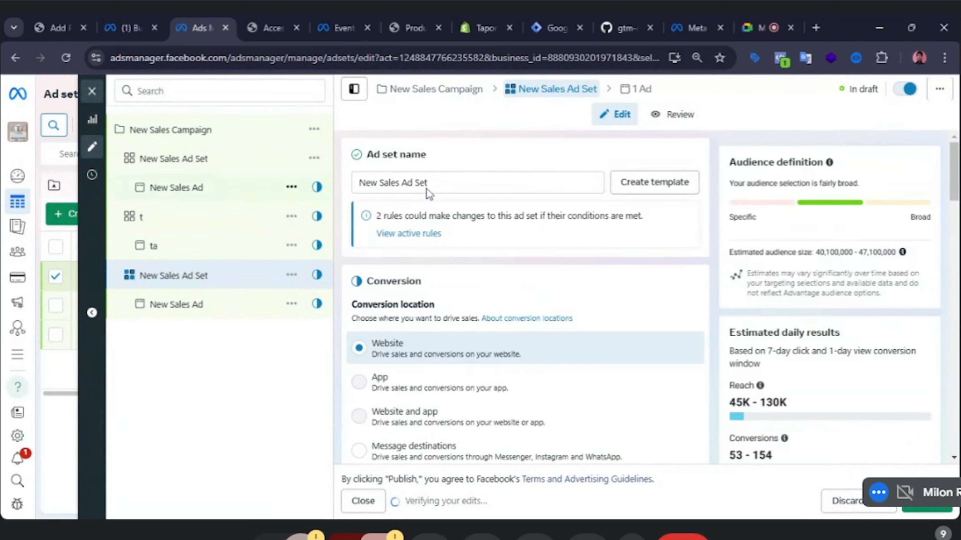
Rename the selected New Sales Ad Set as Ad Set 1.
{"action": "left_click_drag", "start_coordinate": [431, 184], "coordinate": [384, 189]}
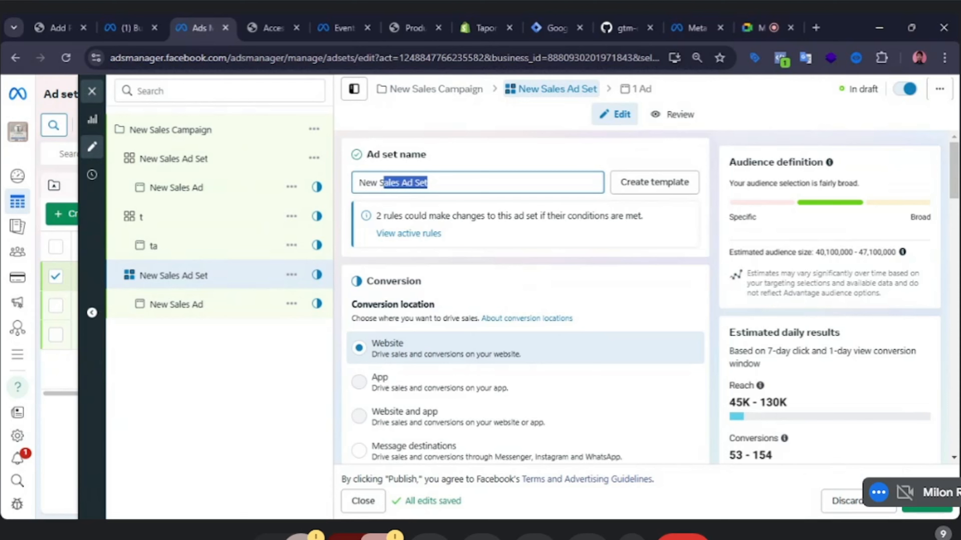
{"action": "left_click", "coordinate": [426, 182]}
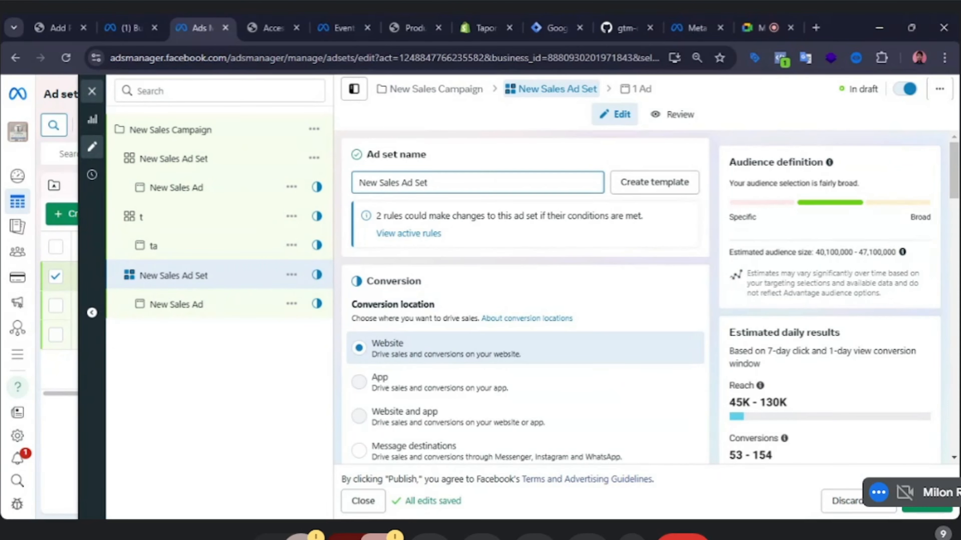
{"action": "left_click_drag", "start_coordinate": [403, 183], "coordinate": [317, 189]}
{"action": "key", "text": "BackSpace"}
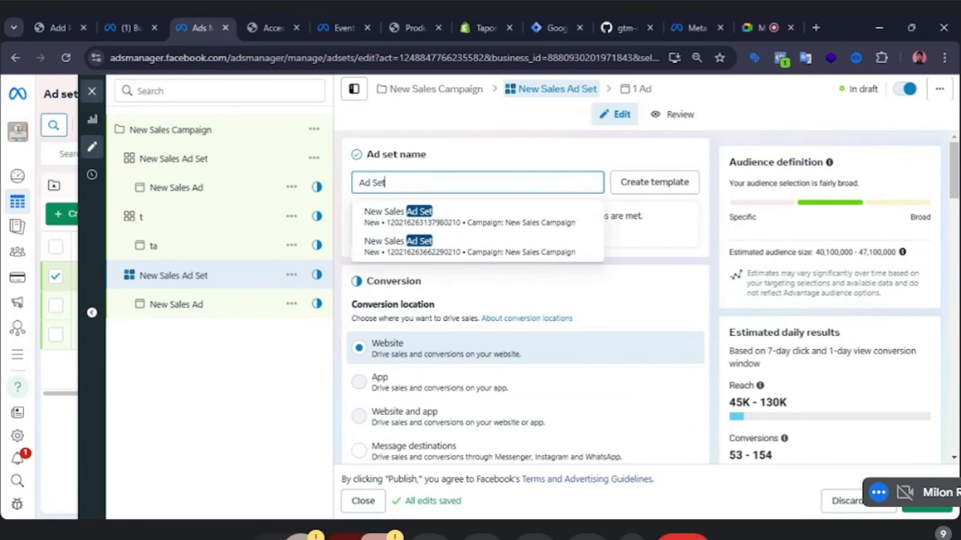
{"action": "type", "text": "1"}
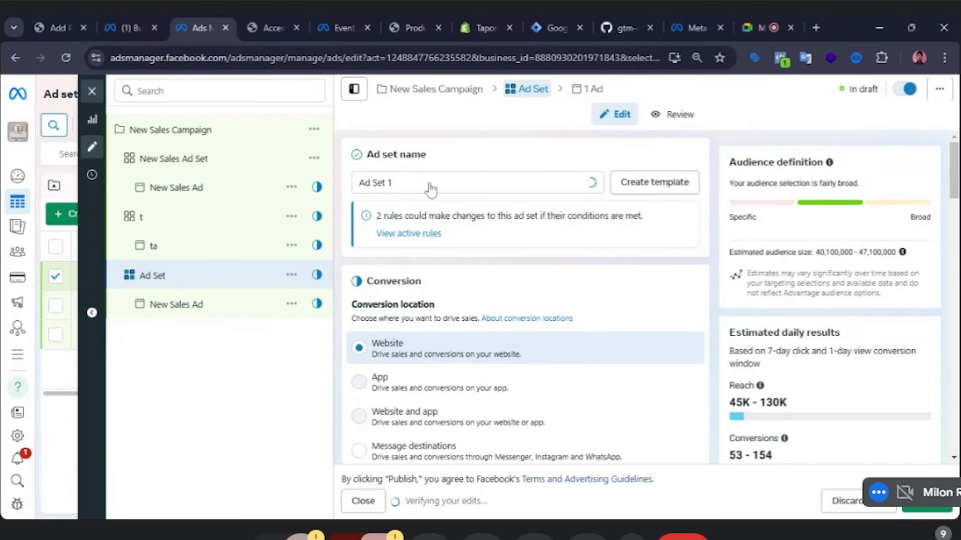
Open the ad under Ad Set 1 and rename it as Ad 1.
{"action": "left_click", "coordinate": [202, 308]}
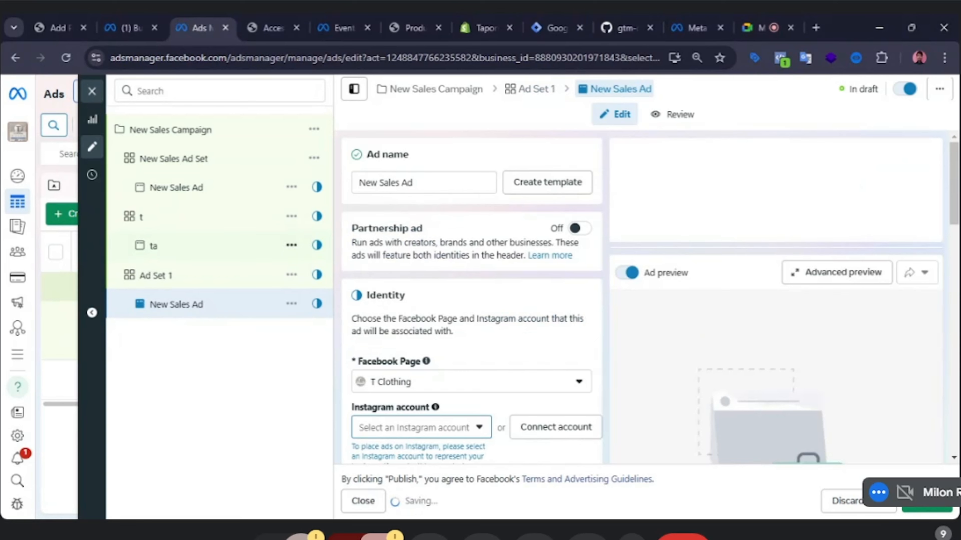
{"action": "triple_click", "coordinate": [429, 188]}
{"action": "type", "text": "A"}
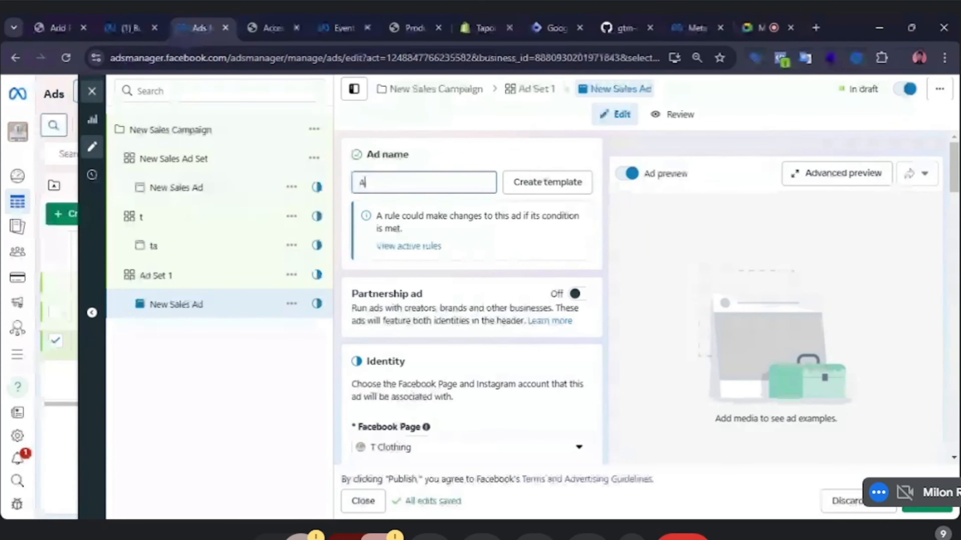
{"action": "type", "text": "d 1"}
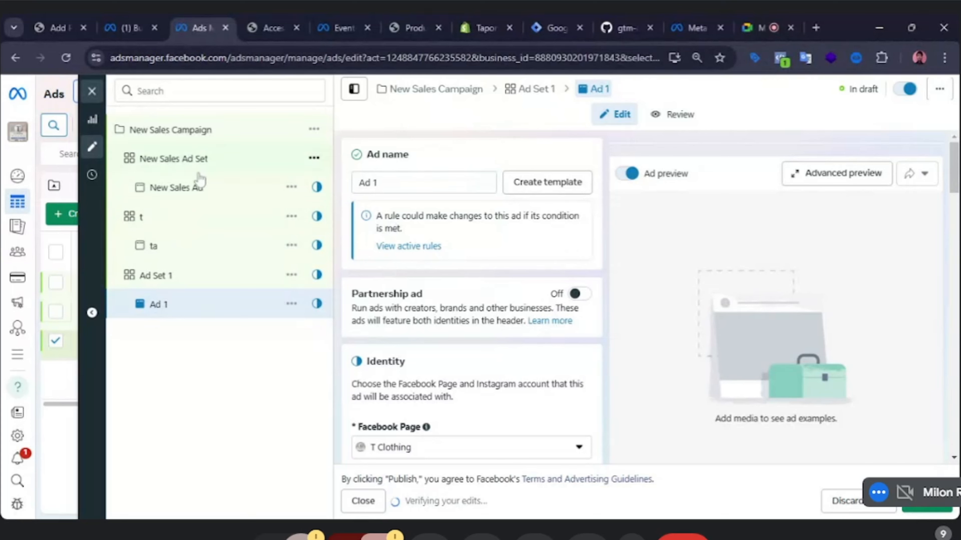
Rename the first New Sales Ad Set in the campaign as Ad Set 2.
{"action": "left_click", "coordinate": [203, 161]}
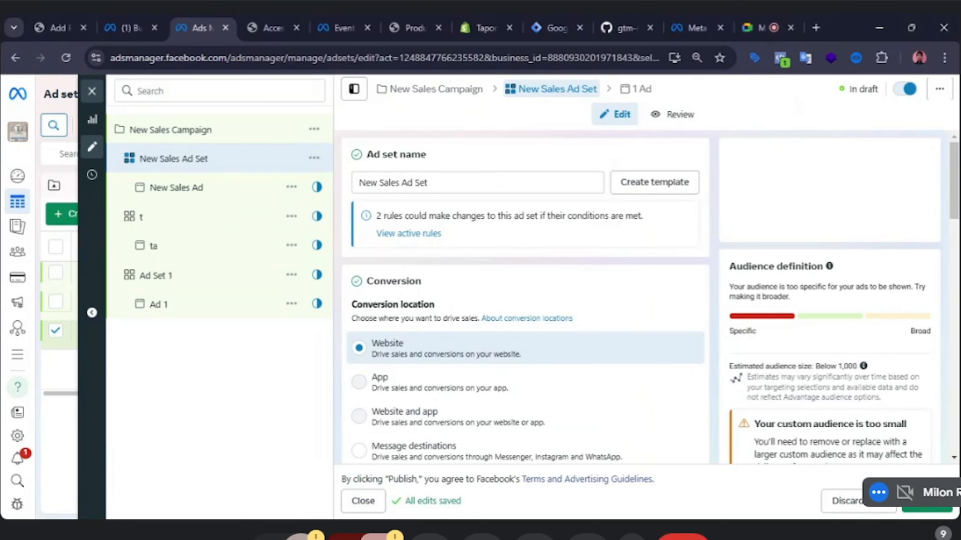
{"action": "left_click_drag", "start_coordinate": [402, 183], "coordinate": [358, 183]}
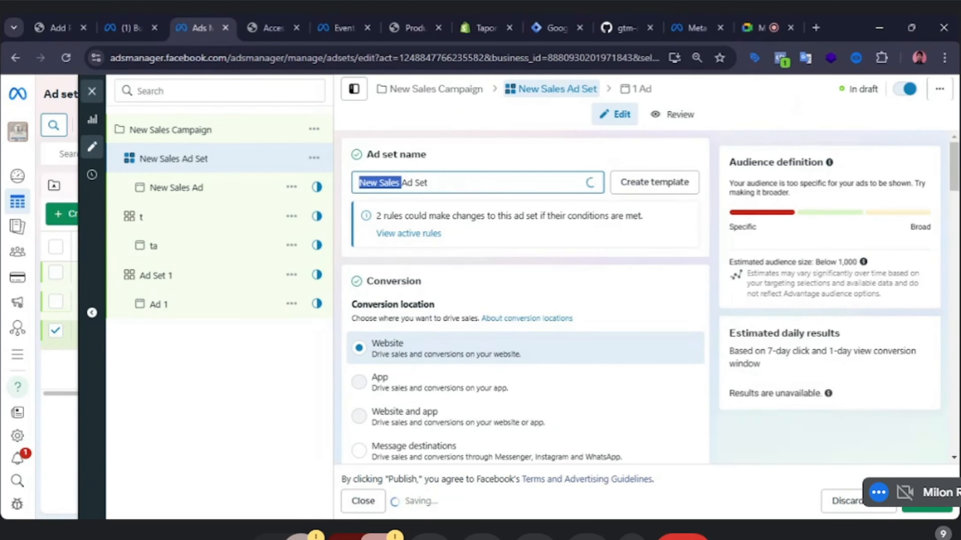
{"action": "key", "text": "BackSpace"}
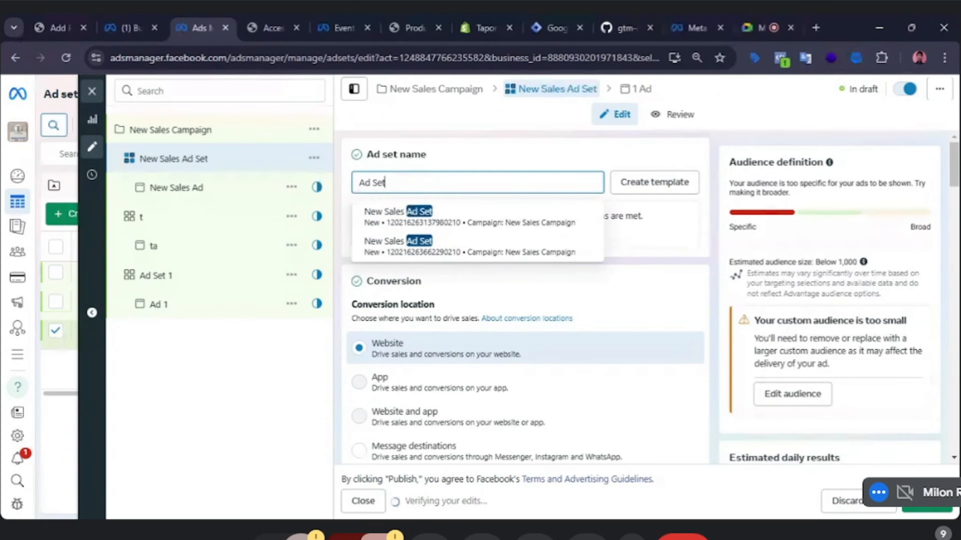
{"action": "type", "text": "2"}
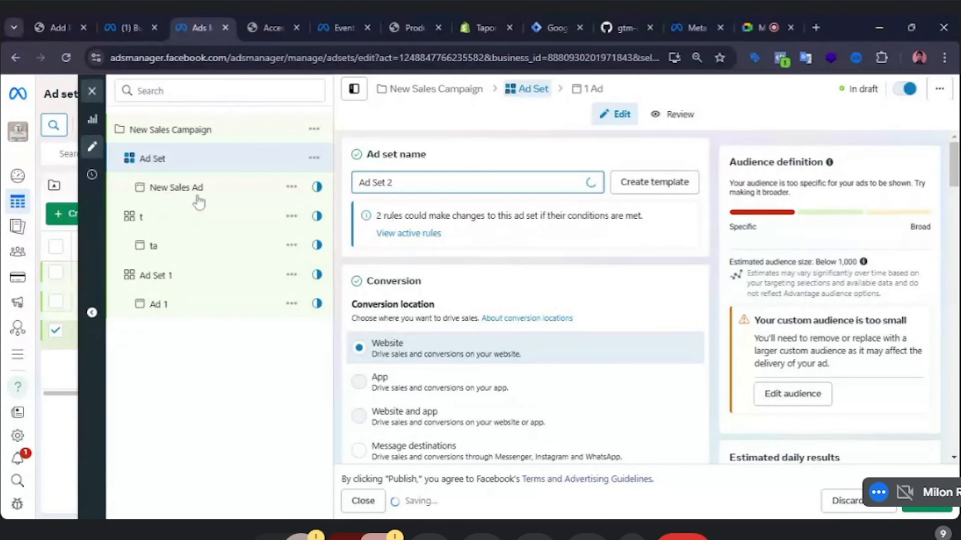
Open the ad under that ad set and rename it as Ad 2.
{"action": "left_click", "coordinate": [202, 185]}
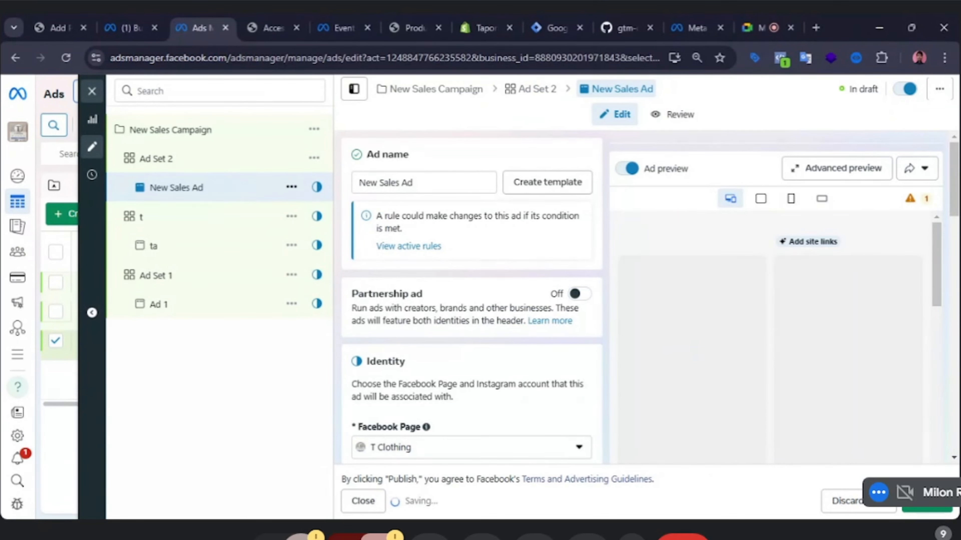
{"action": "left_click_drag", "start_coordinate": [359, 182], "coordinate": [408, 191]}
{"action": "key", "text": "BackSpace"}
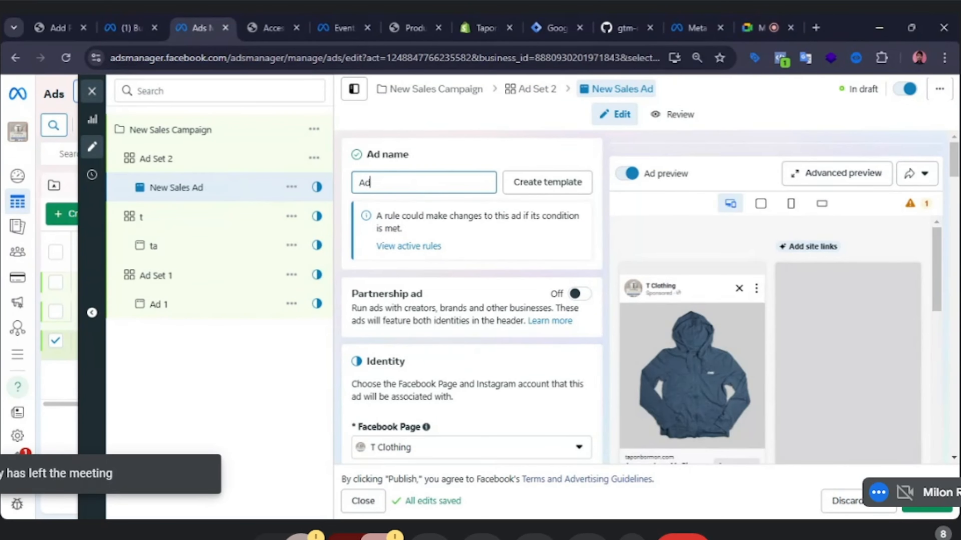
{"action": "type", "text": "2"}
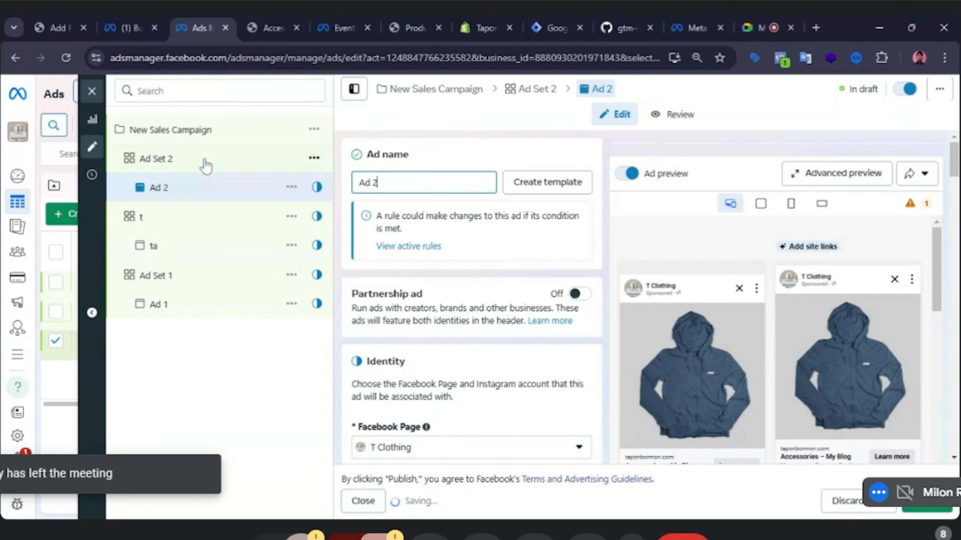
Rename that ad as Ad 1 and its parent ad set as Ad Set 1.
{"action": "key", "text": "BackSpace"}
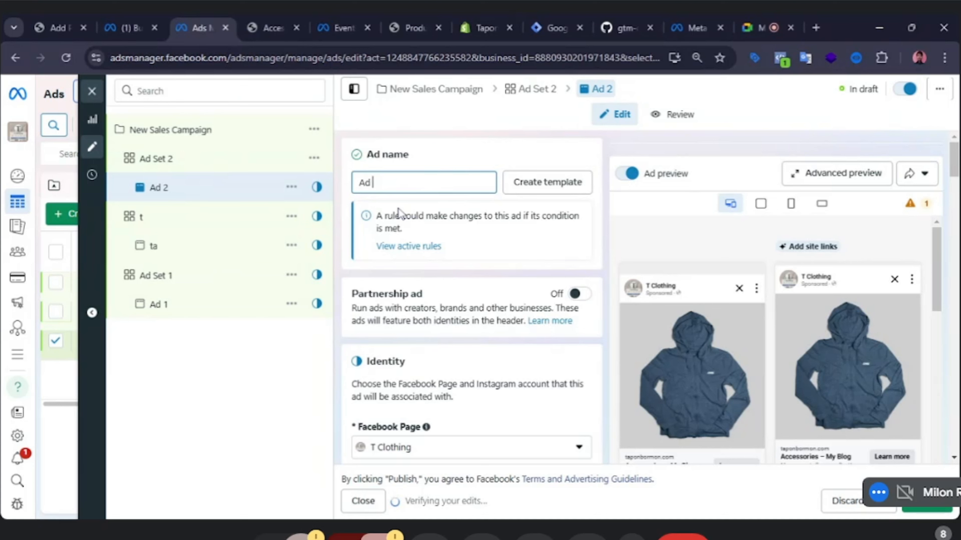
{"action": "type", "text": "1"}
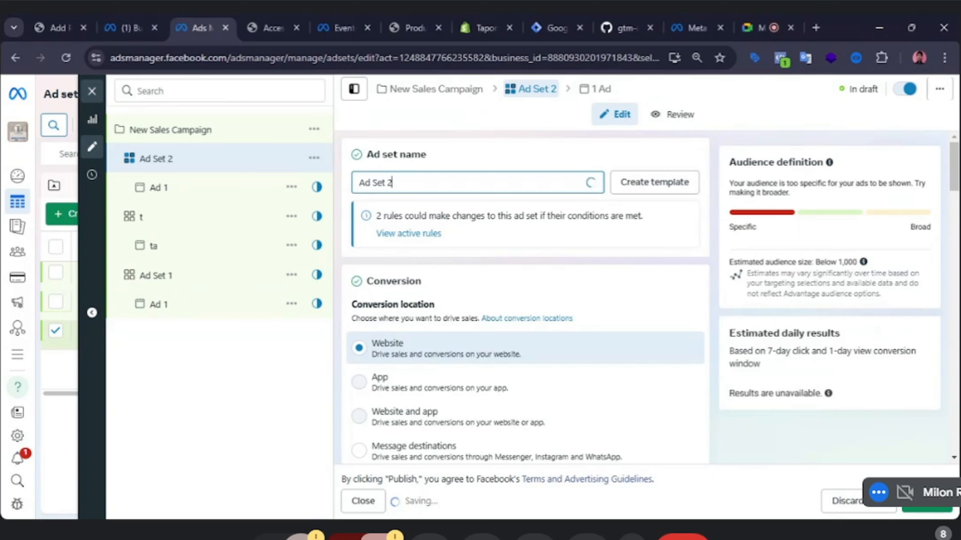
{"action": "key", "text": "BackSpace"}
{"action": "type", "text": "1"}
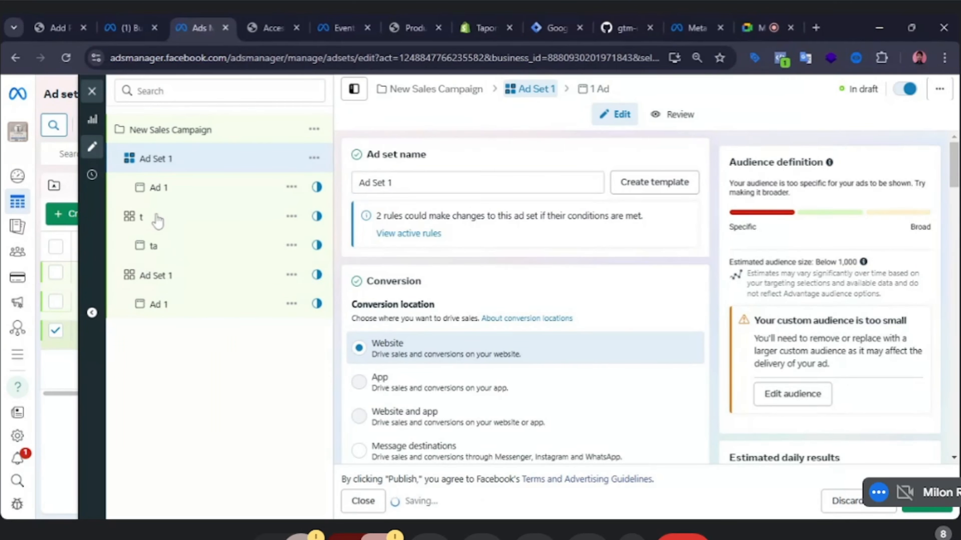
Rename ad set t as Ad Set 2.
{"action": "left_click", "coordinate": [170, 218]}
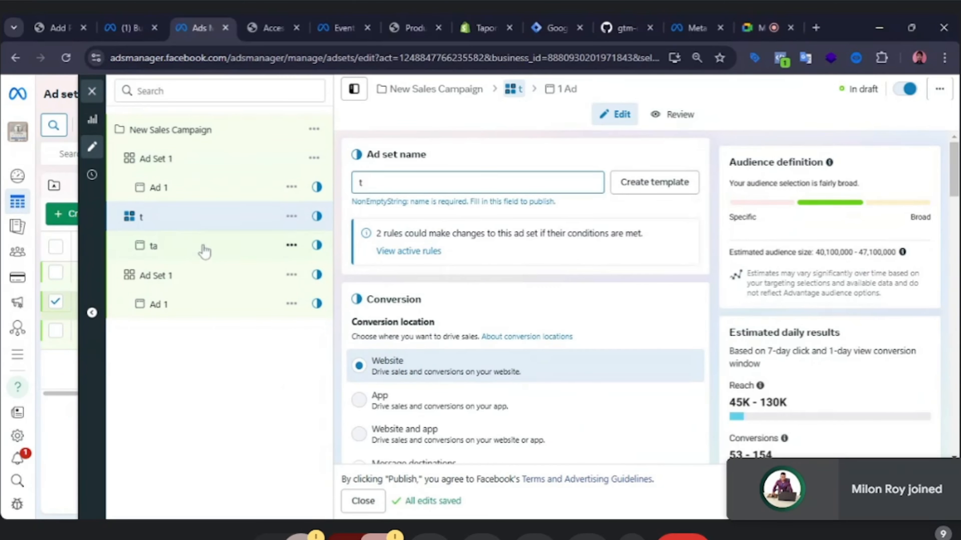
{"action": "double_click", "coordinate": [360, 182]}
{"action": "type", "text": "Ad Set"}
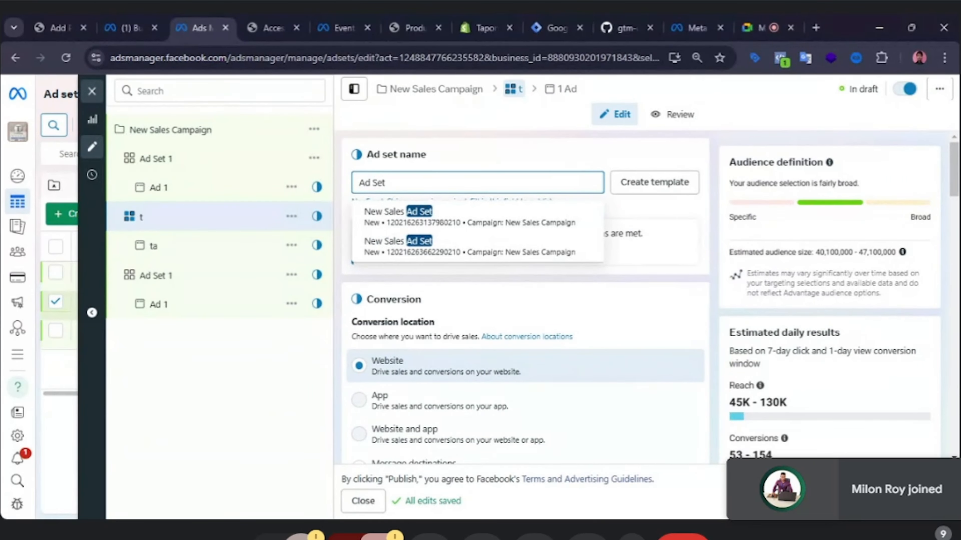
{"action": "type", "text": " 2"}
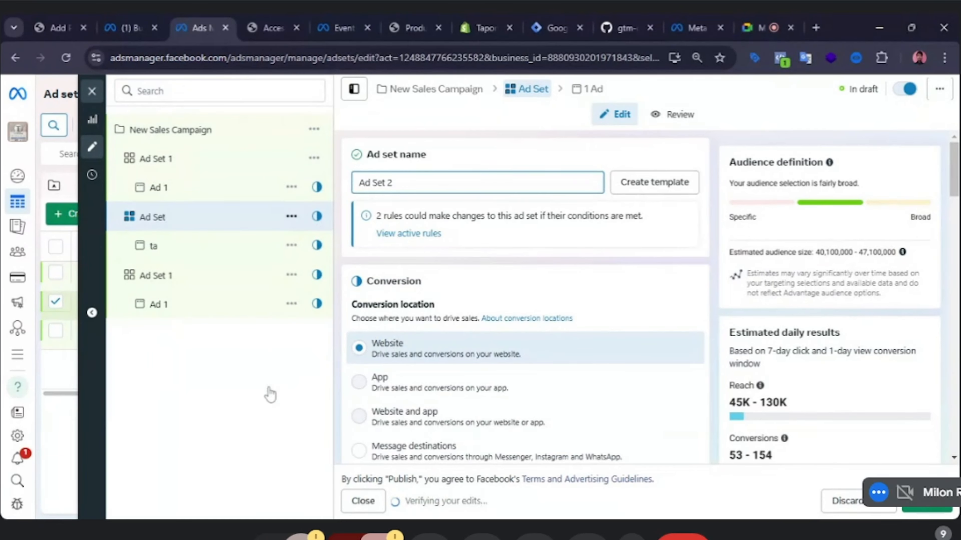
Rename the ad ta under Ad Set 2 as Ad 2.
{"action": "left_click", "coordinate": [209, 246]}
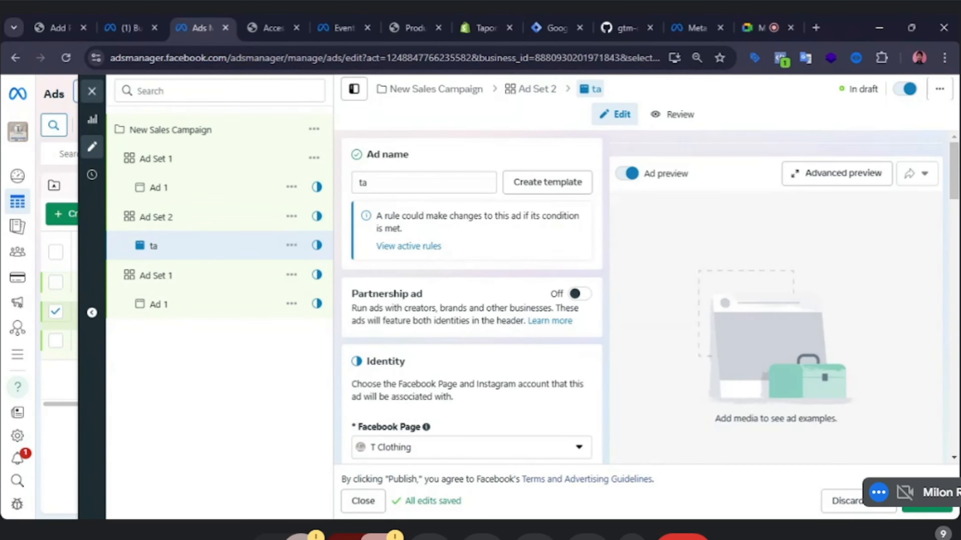
{"action": "left_click_drag", "start_coordinate": [383, 192], "coordinate": [344, 191]}
{"action": "type", "text": "A"}
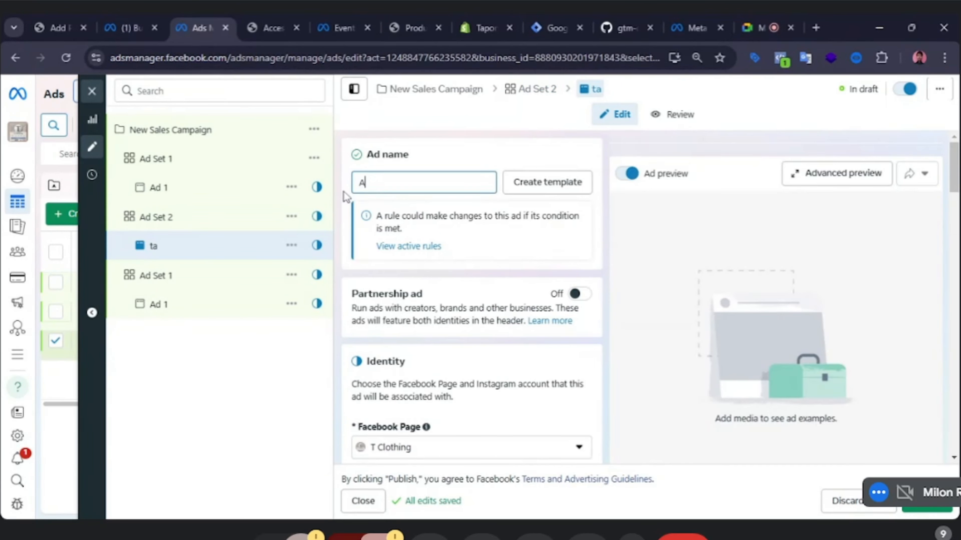
{"action": "type", "text": "d 2"}
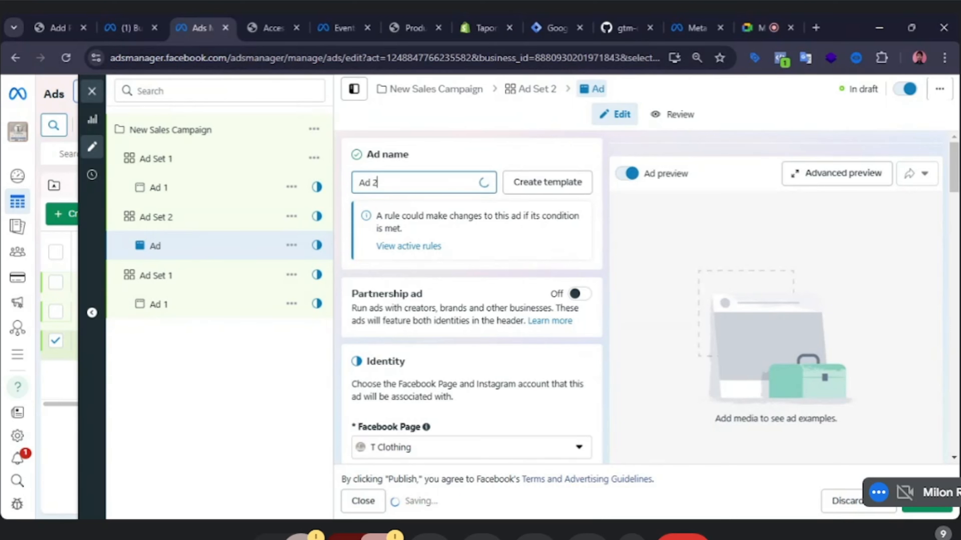
Rename the last ad set in the campaign as Ad Set 3.
{"action": "left_click", "coordinate": [197, 284]}
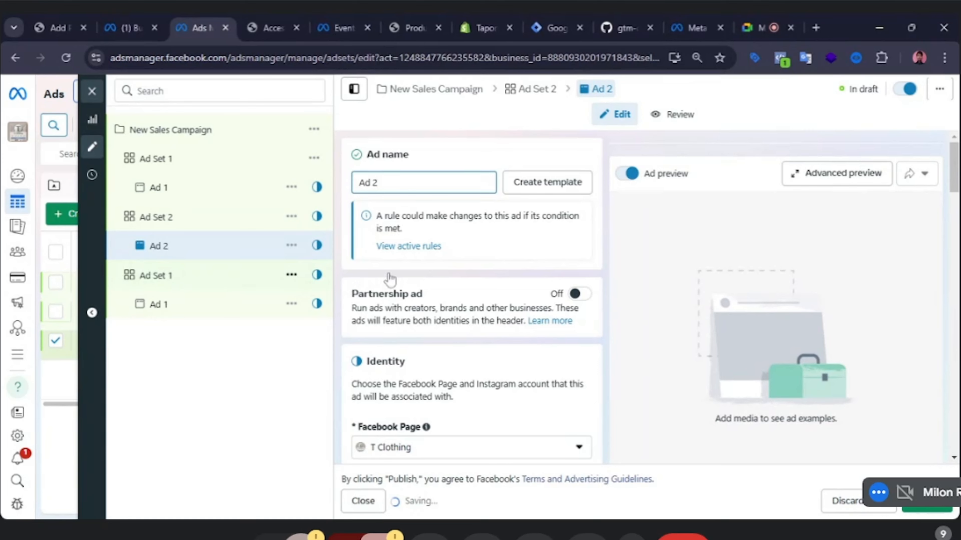
{"action": "left_click", "coordinate": [392, 182]}
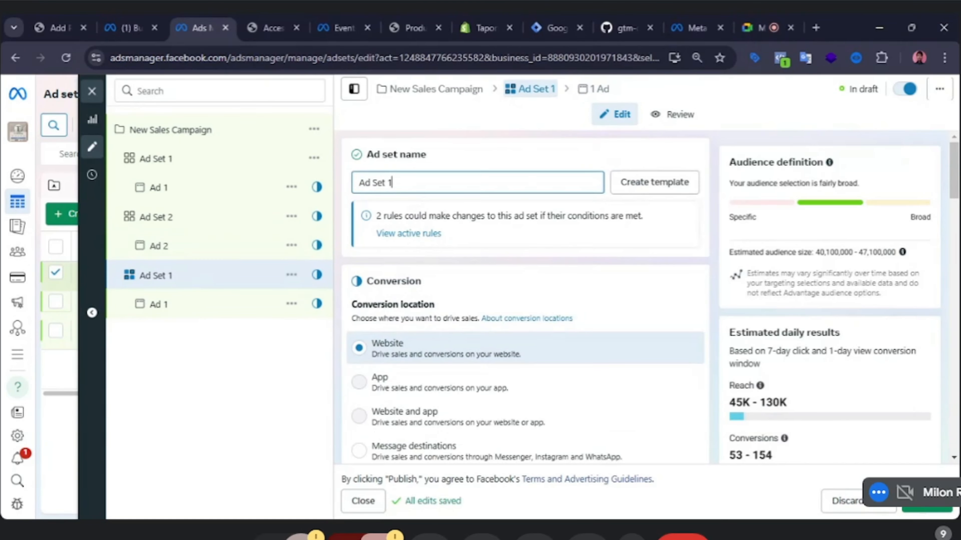
{"action": "key", "text": "BackSpace"}
{"action": "type", "text": "3"}
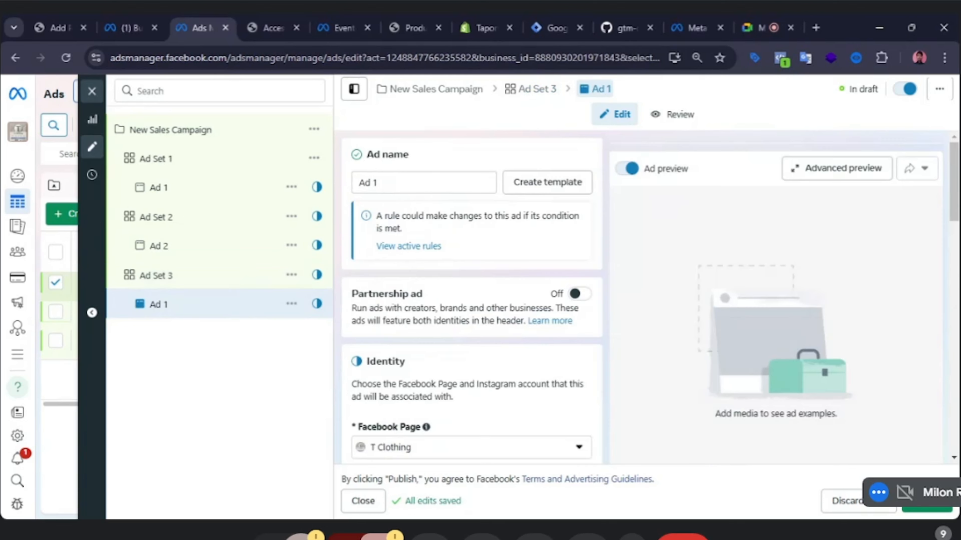
Rename the ad under Ad Set 3 as Ad 3.
{"action": "left_click", "coordinate": [378, 183]}
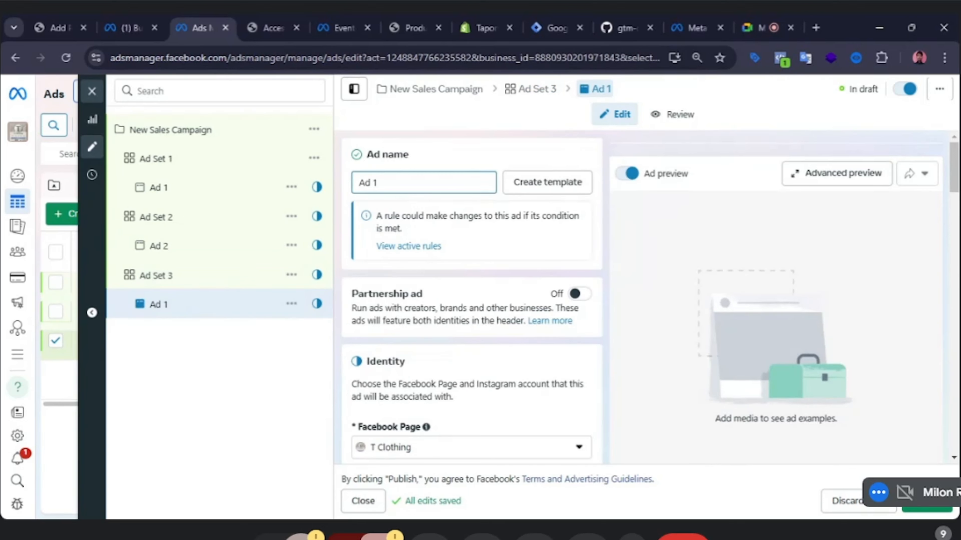
{"action": "key", "text": "BackSpace"}
{"action": "type", "text": "3"}
{"action": "left_click", "coordinate": [260, 385]}
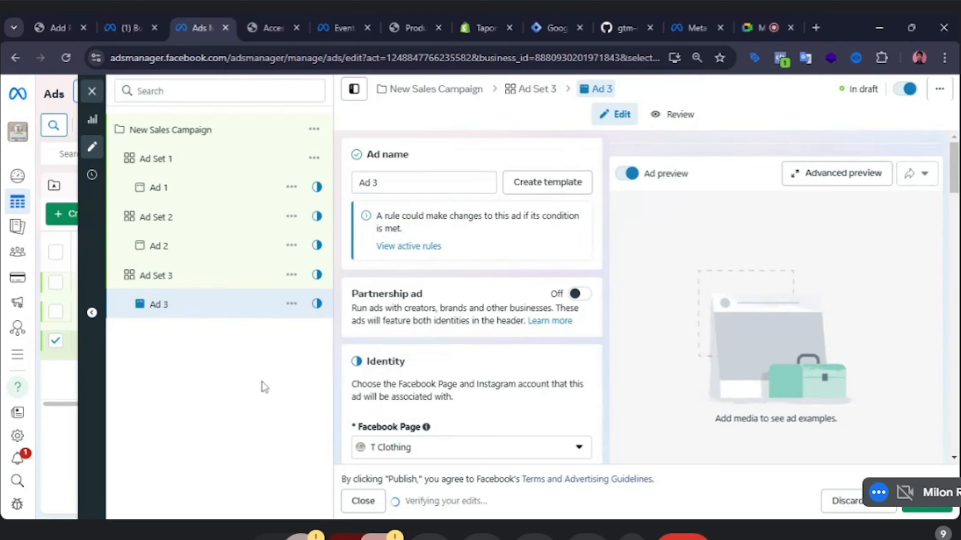